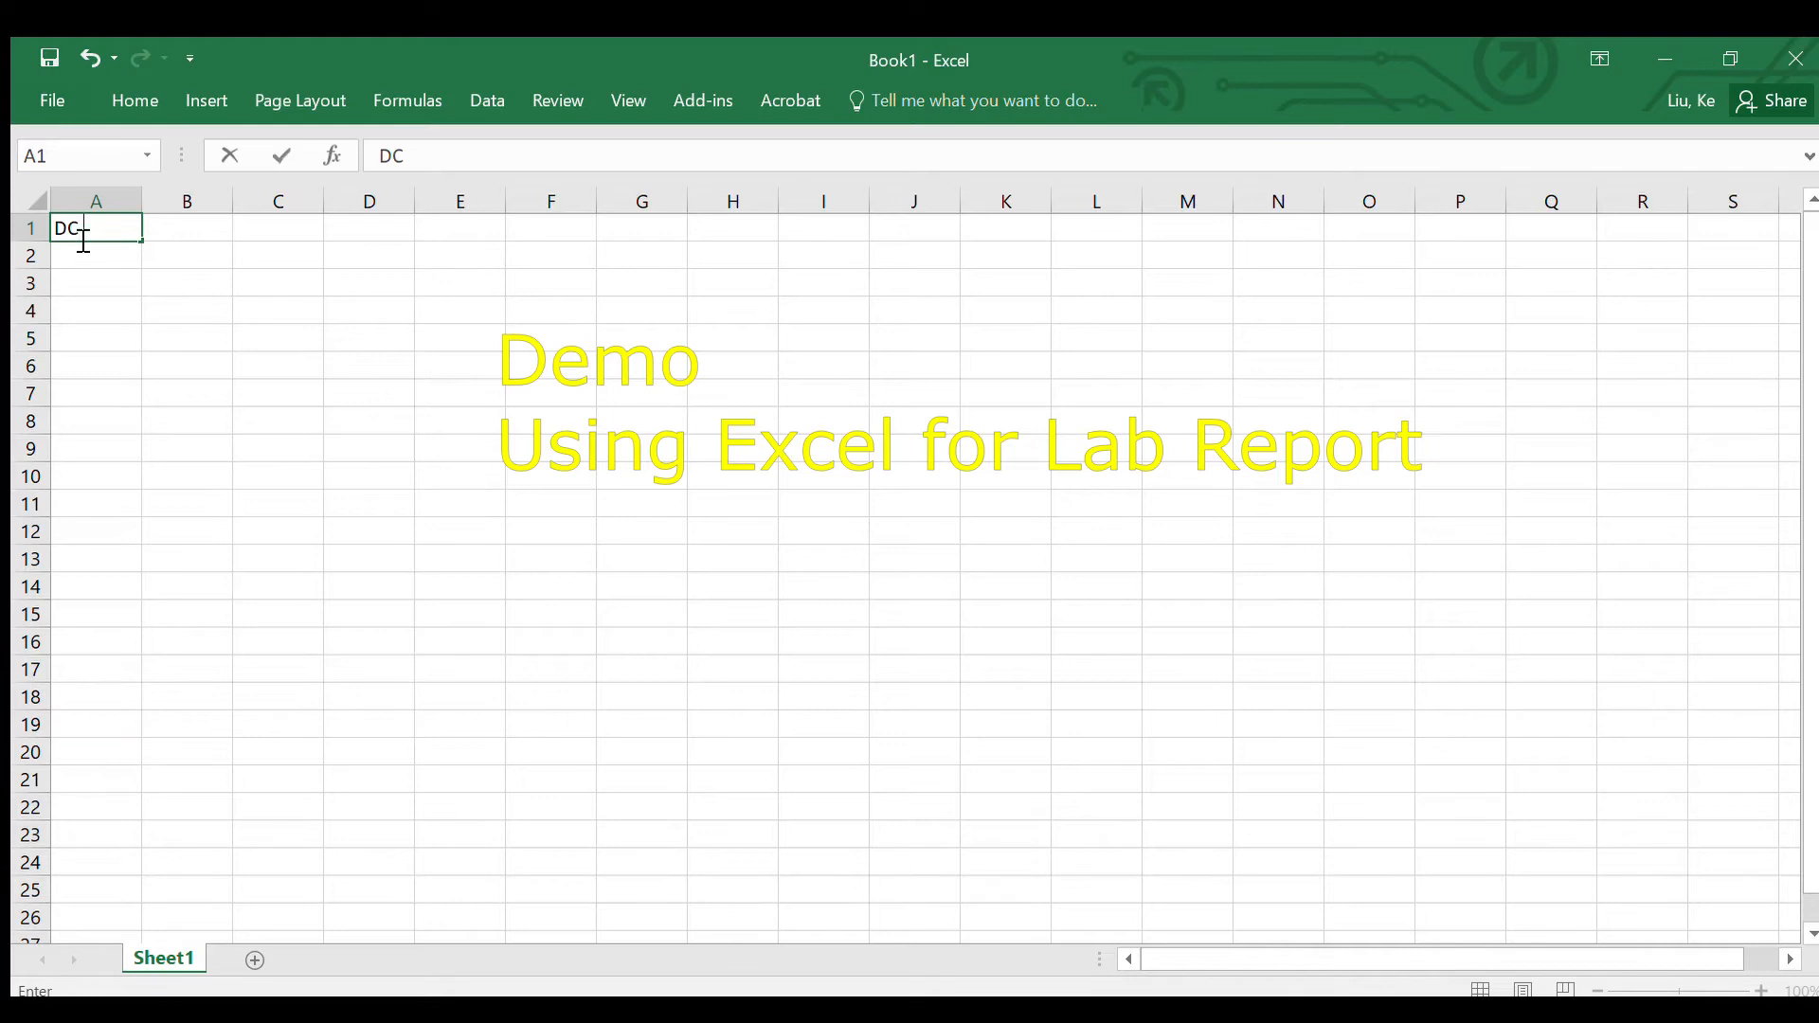
Step: Finish the title "DC Motor Lab" in cell A1
text(otor Lab)
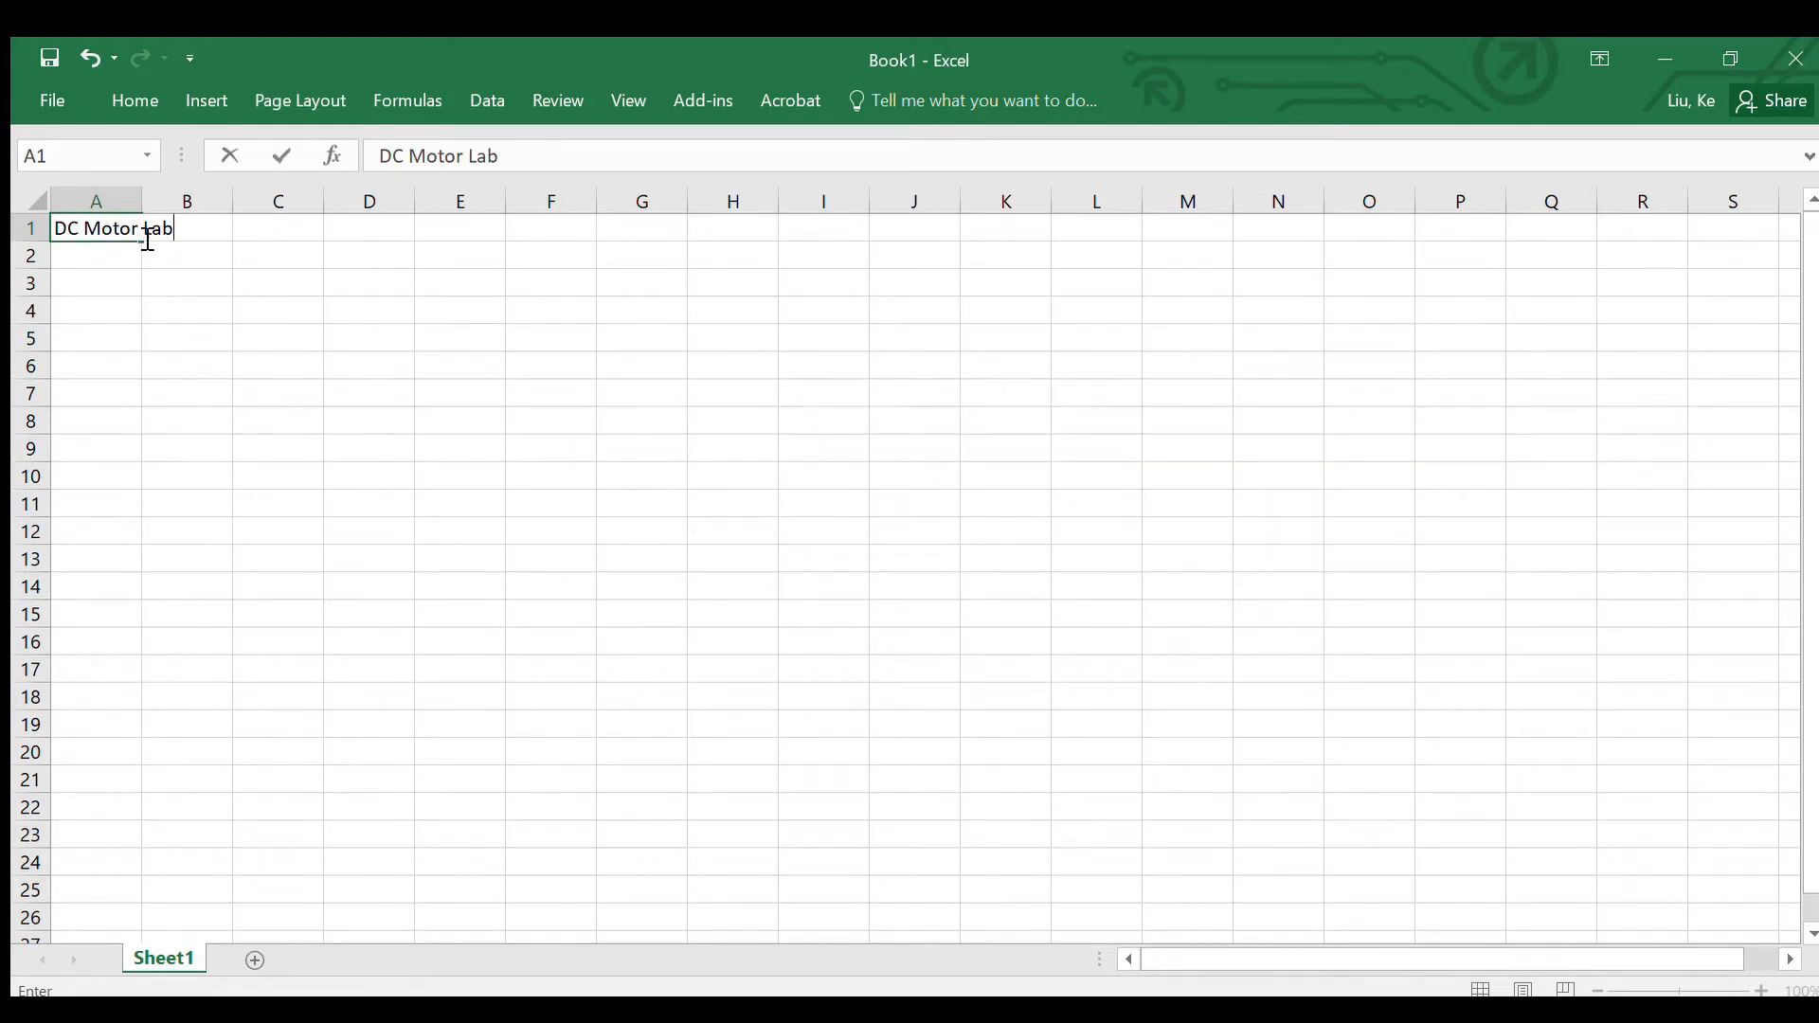
click(77, 280)
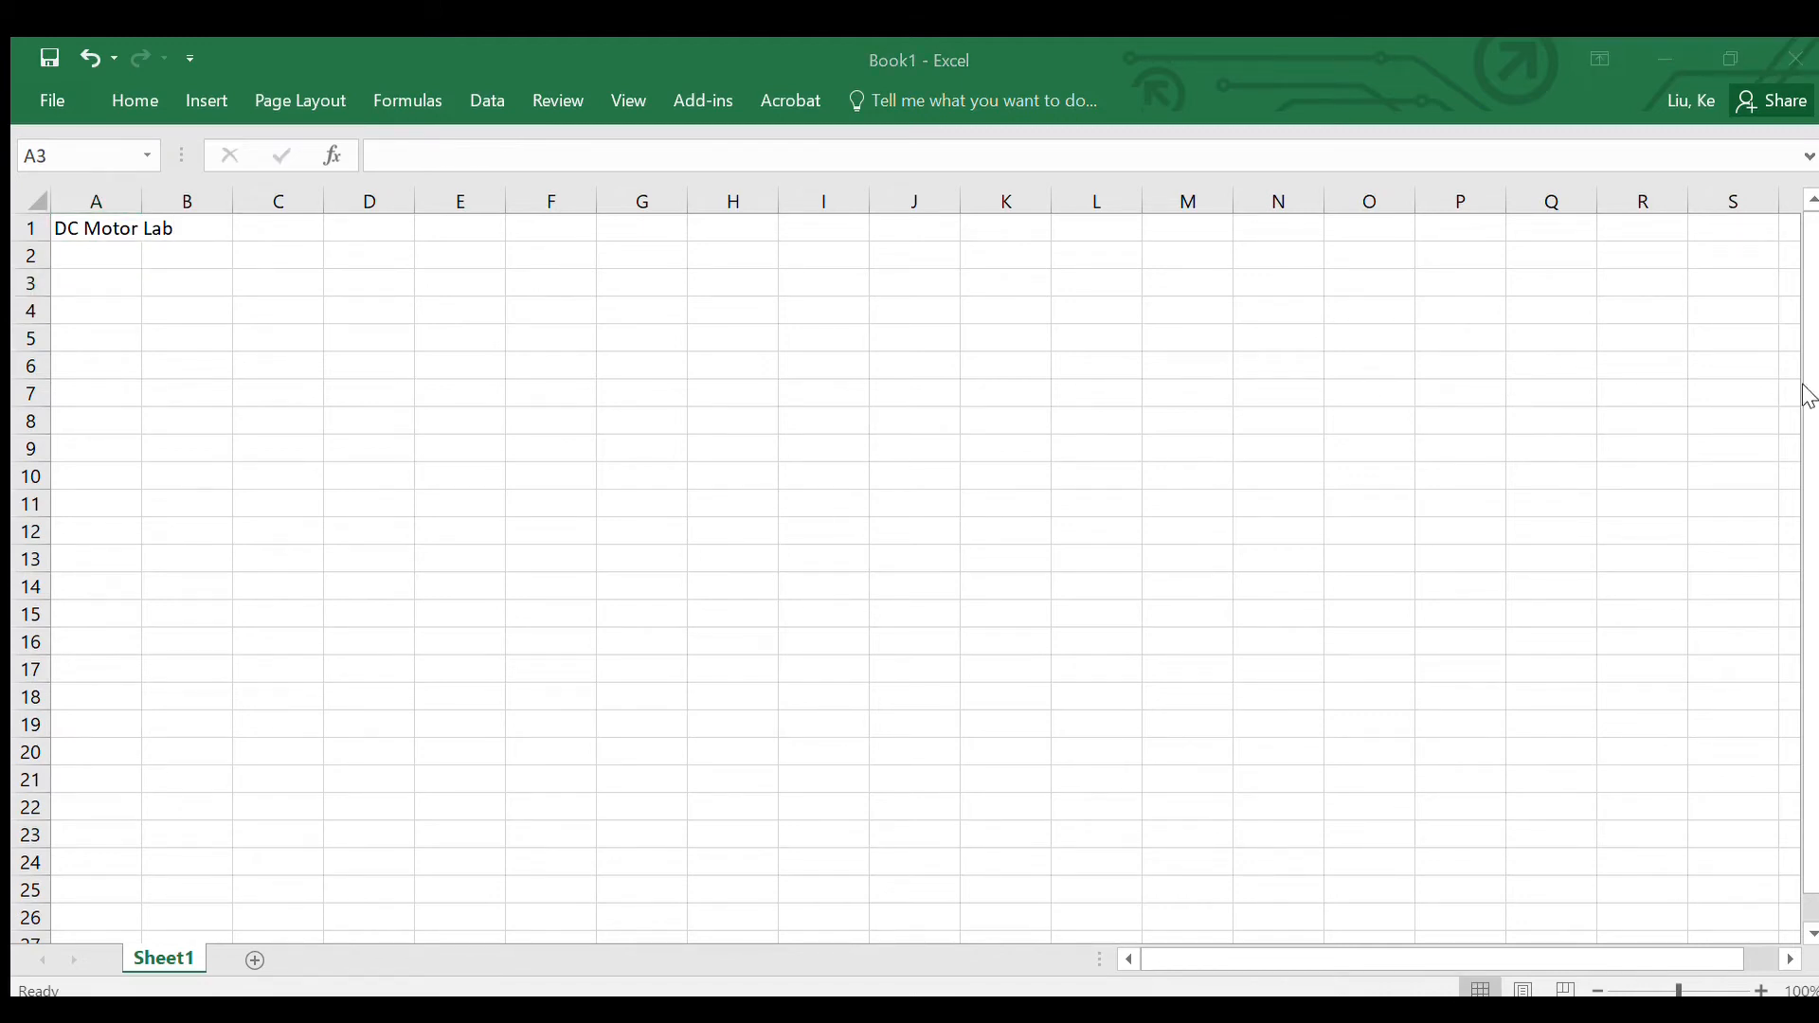
Step: Enter the label "Rf (Ω)" in cell A3, inserting the ohm symbol
click(101, 284)
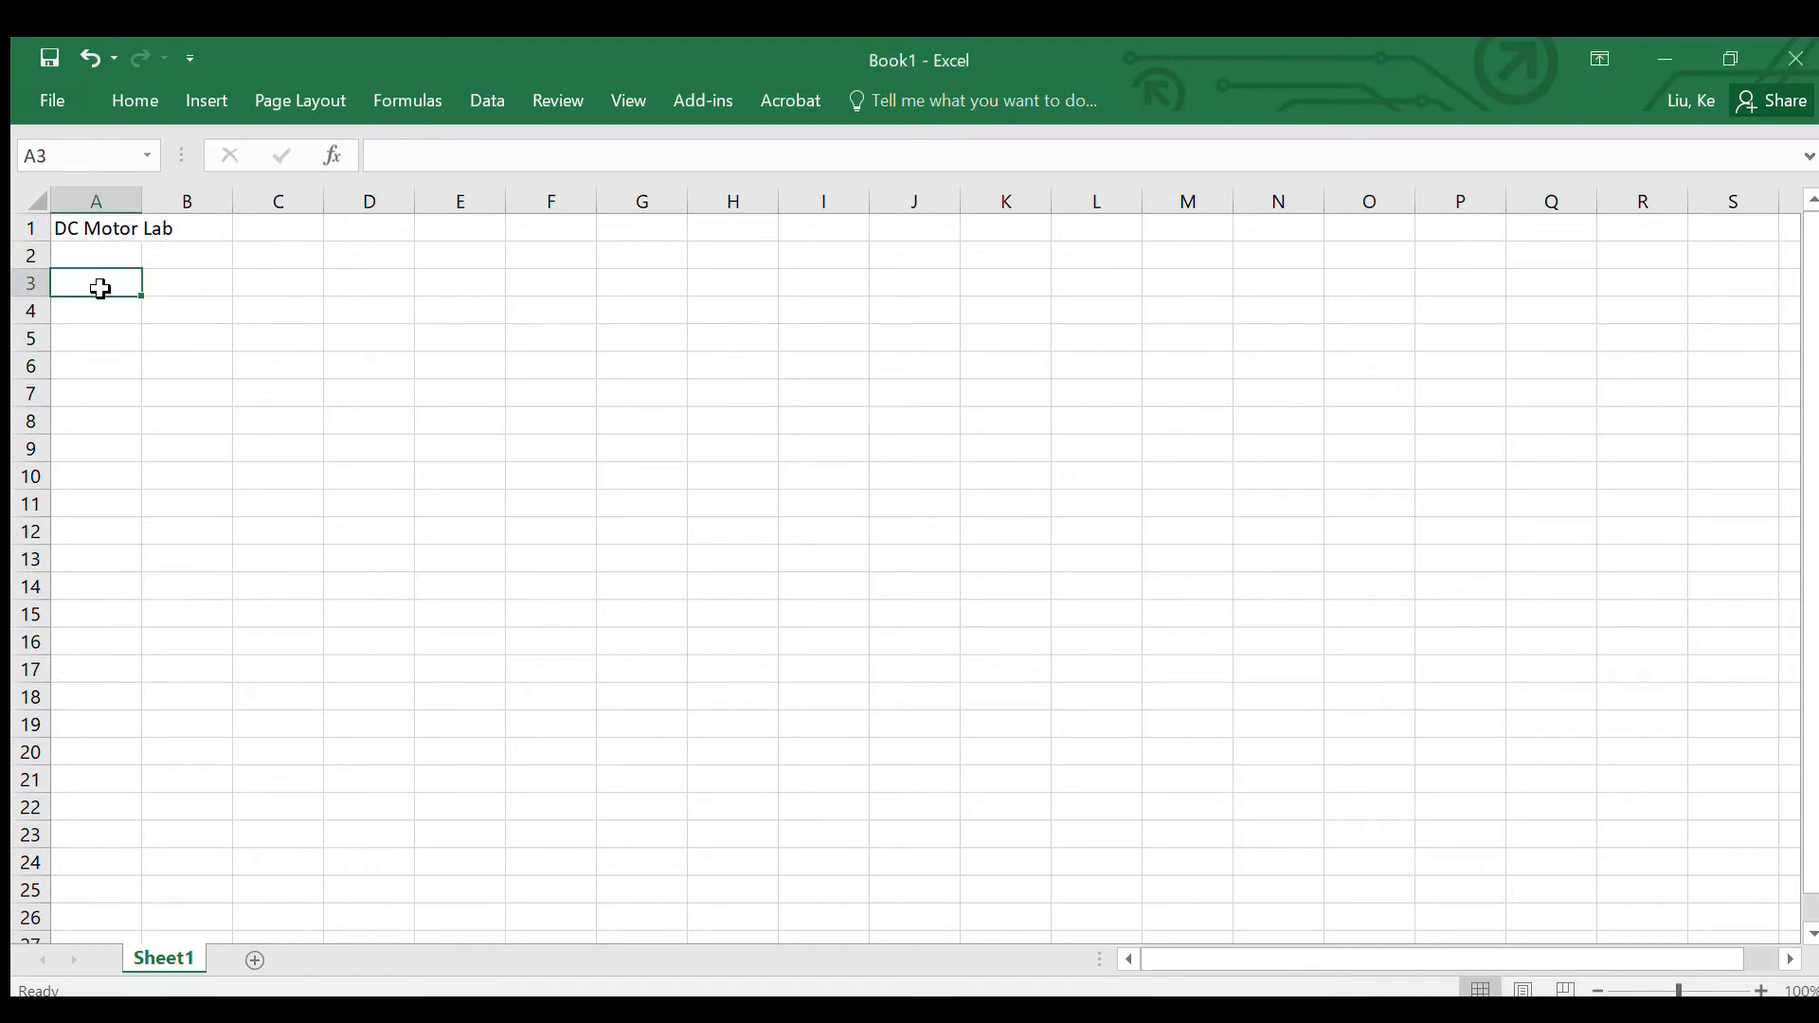
text(Rf ()
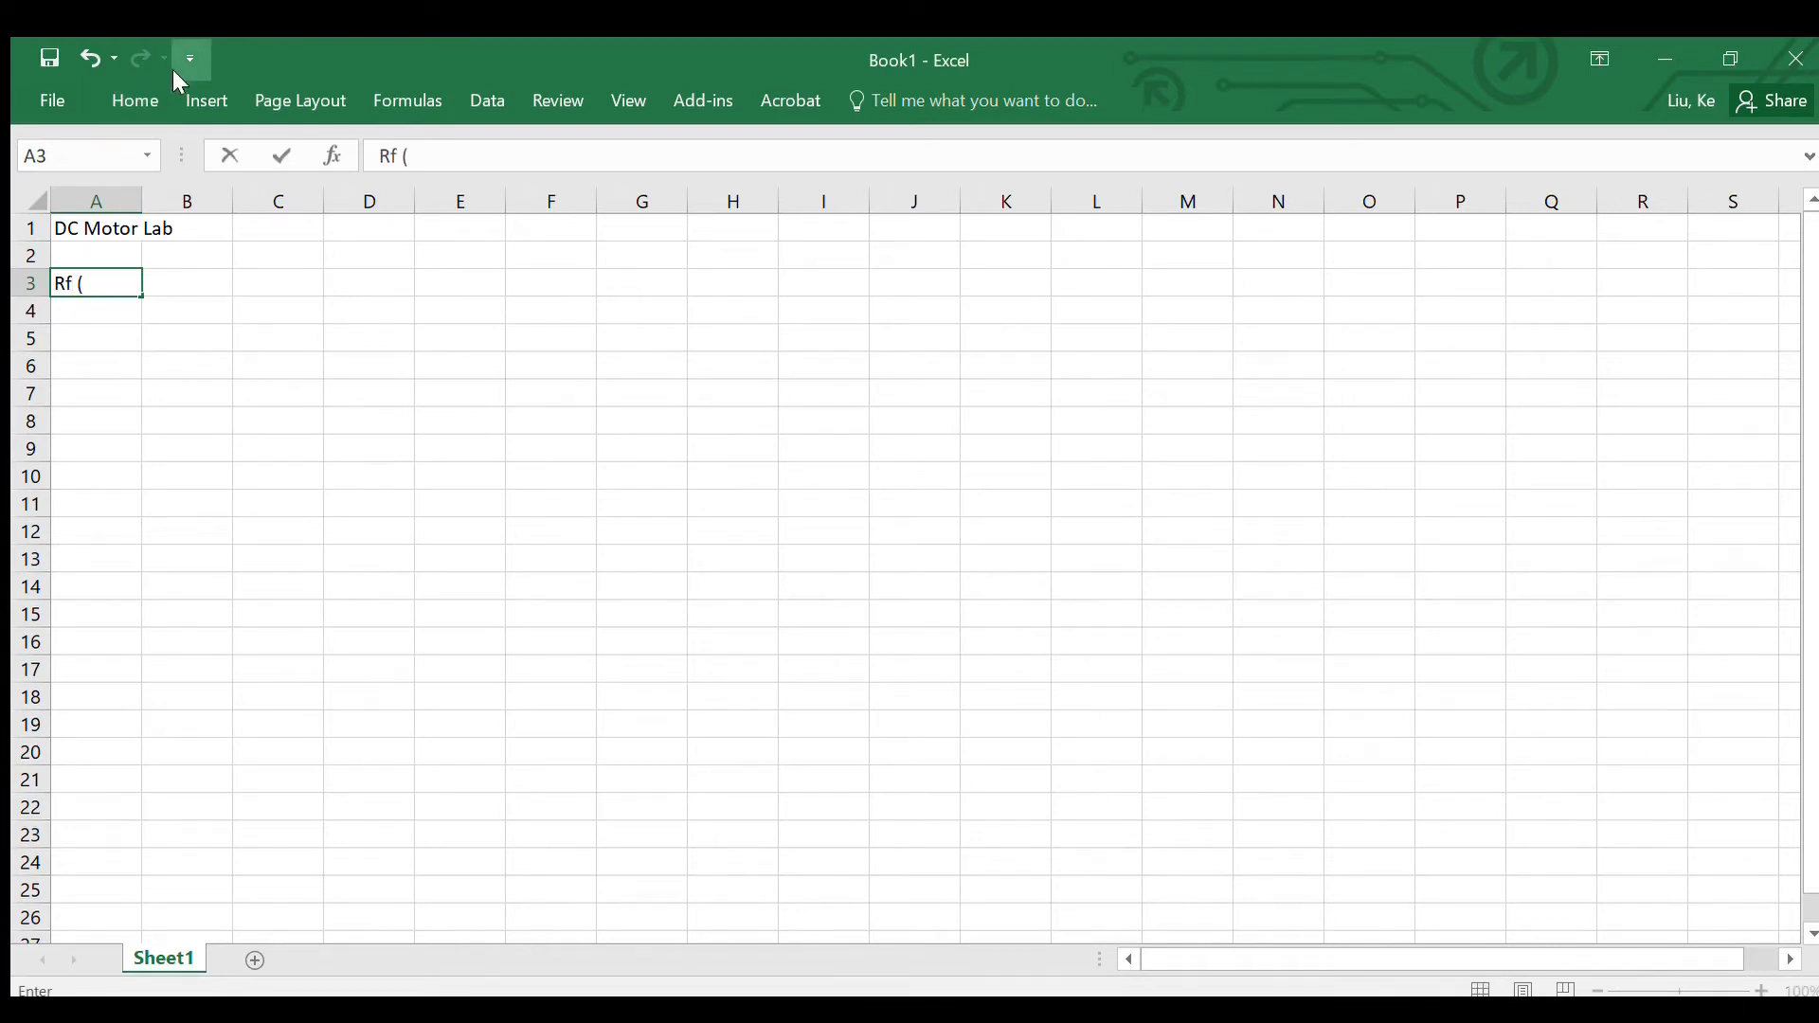
click(203, 100)
key(Return)
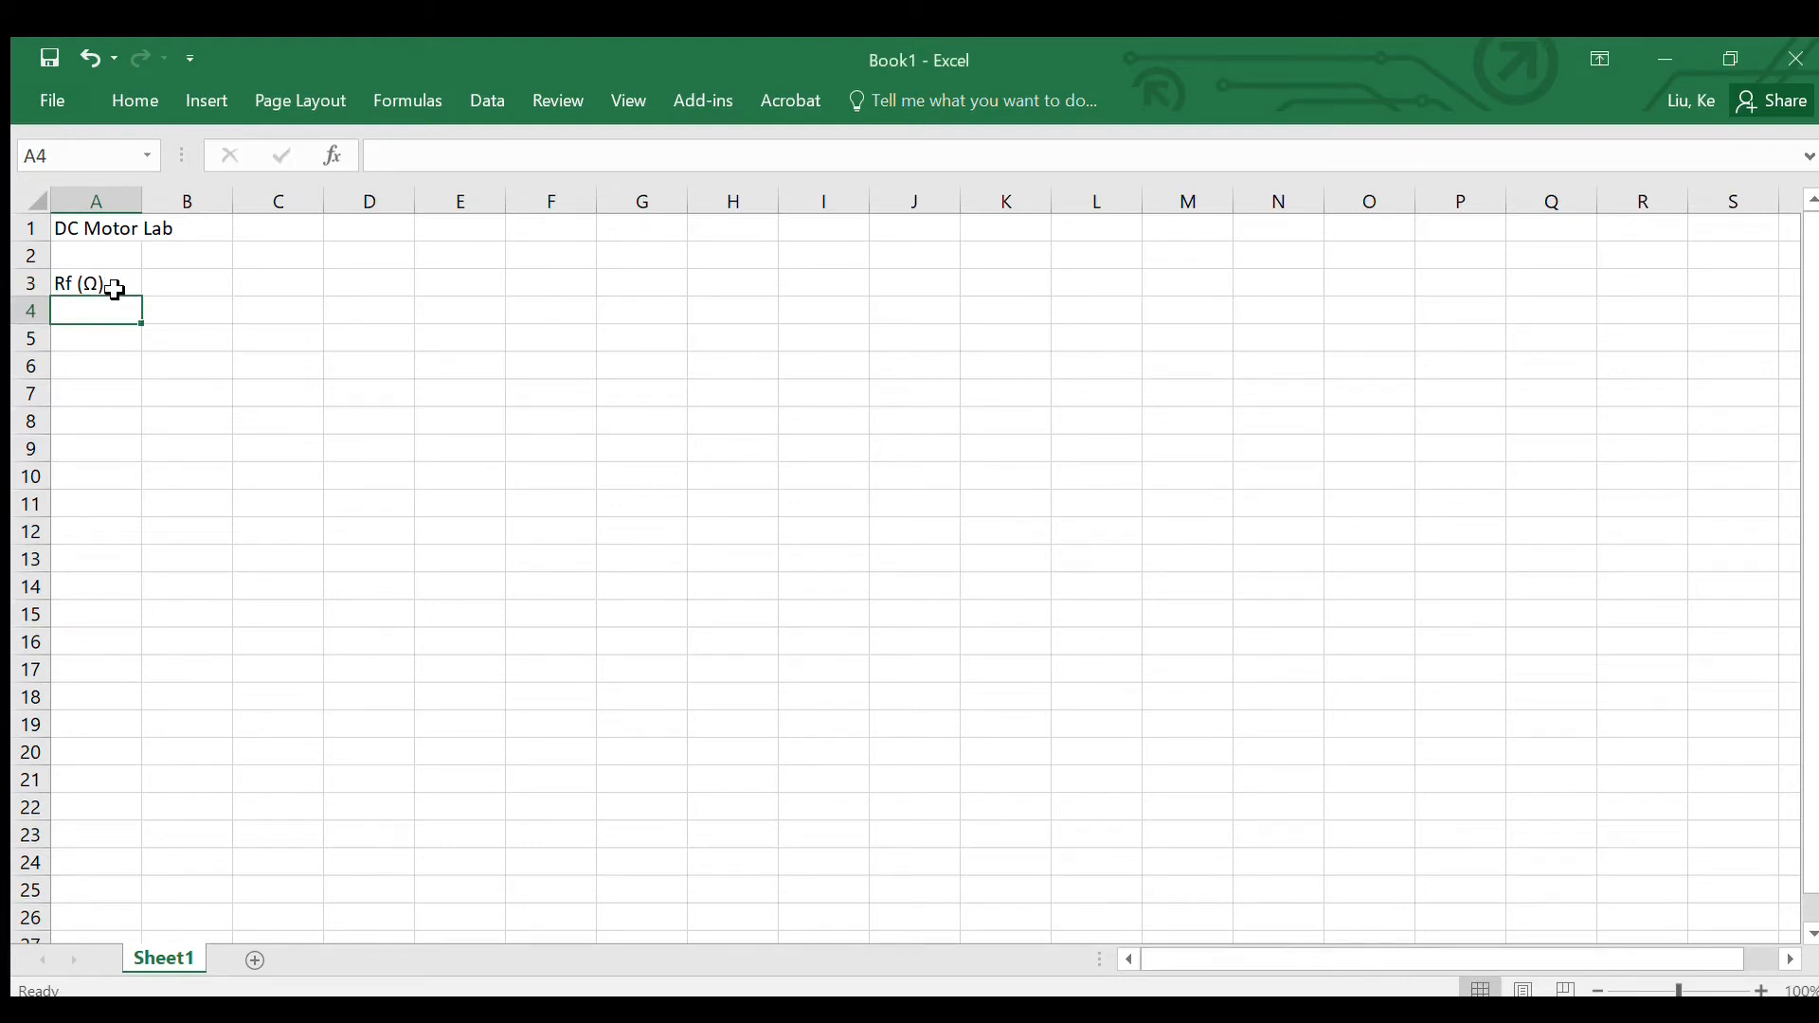
Step: Copy the A3 label text into cell B3 and change it to "Ra (Ω)"
double_click(117, 286)
drag(119, 292, 28, 284)
key(ctrl+c)
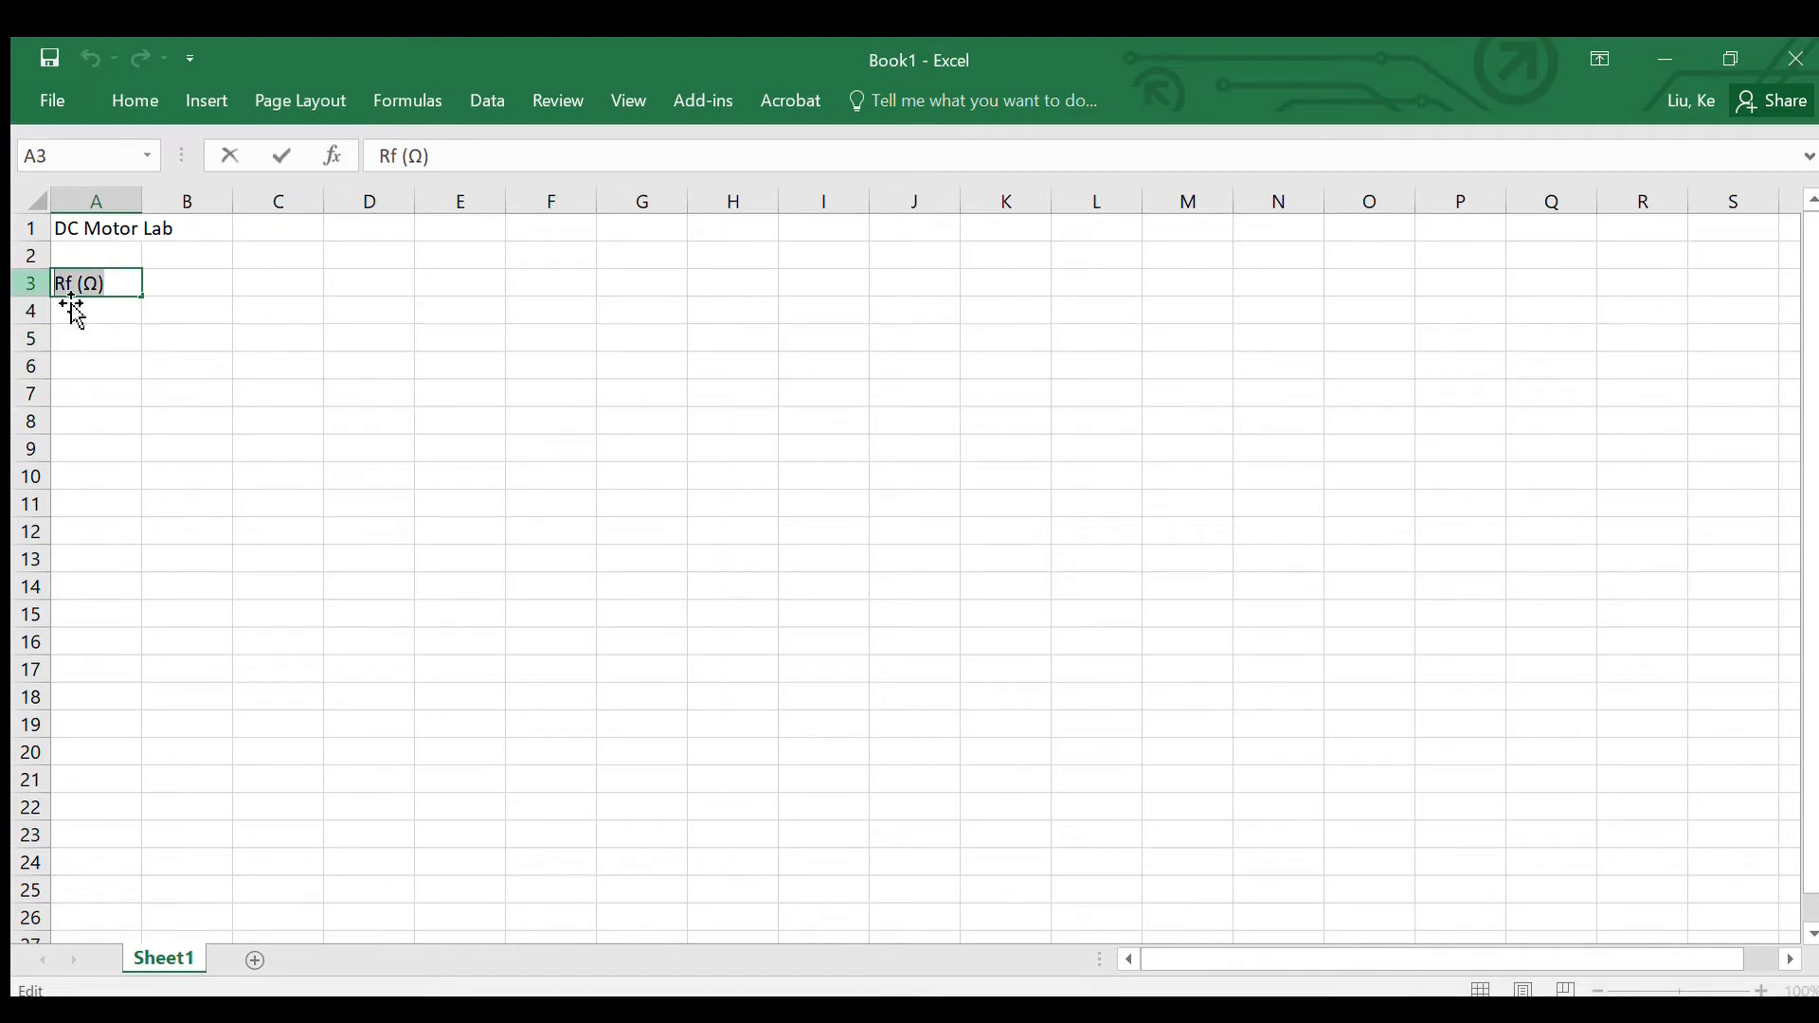
click(185, 284)
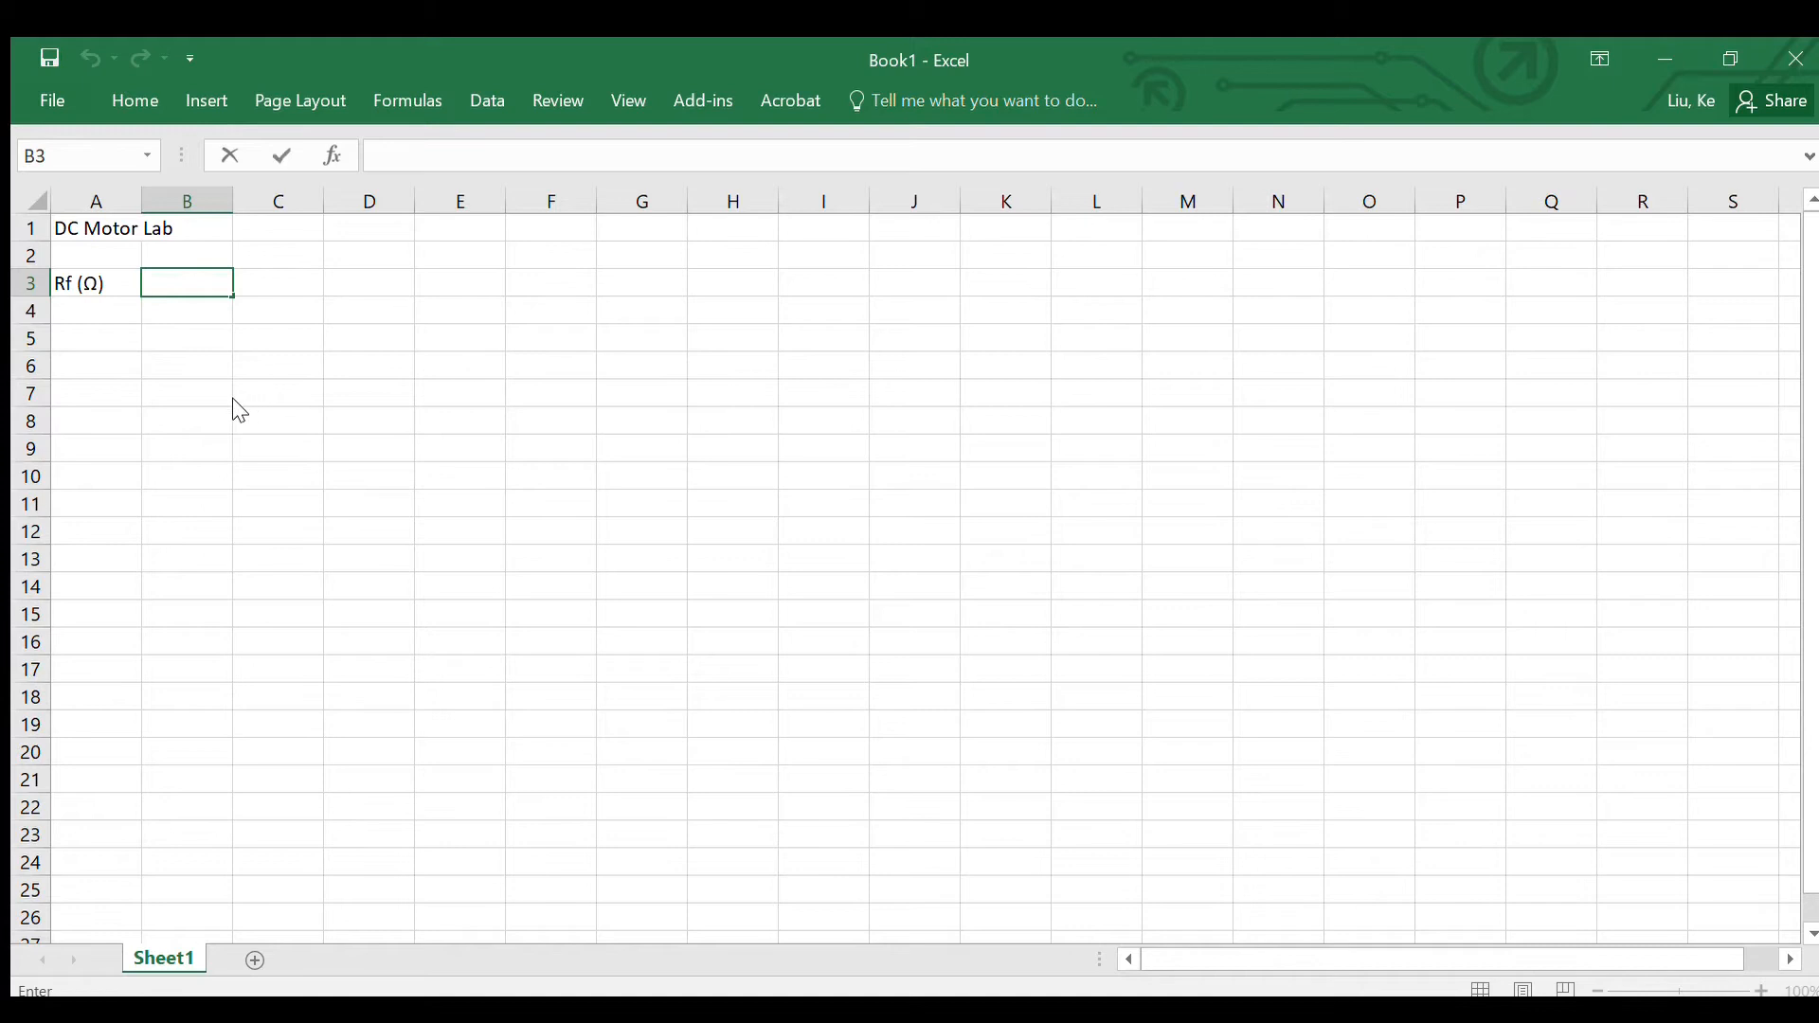
key(ctrl+v)
click(166, 289)
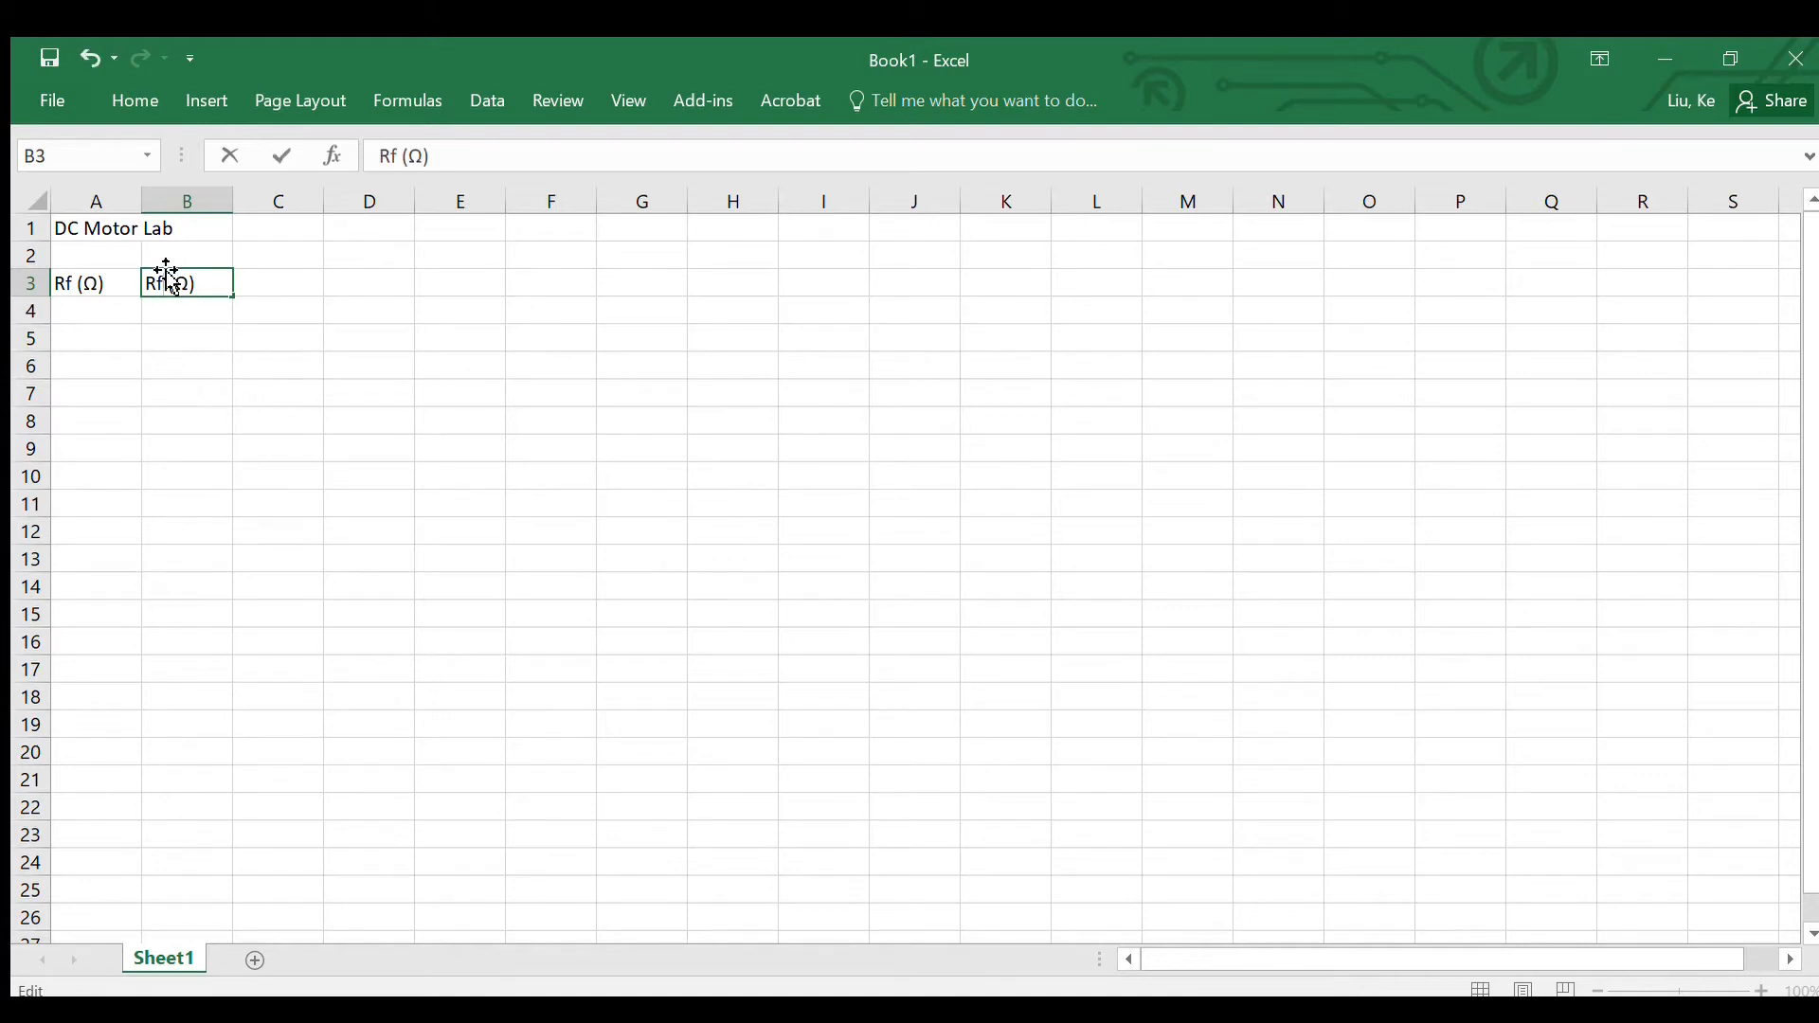
key(BackSpace)
text(a)
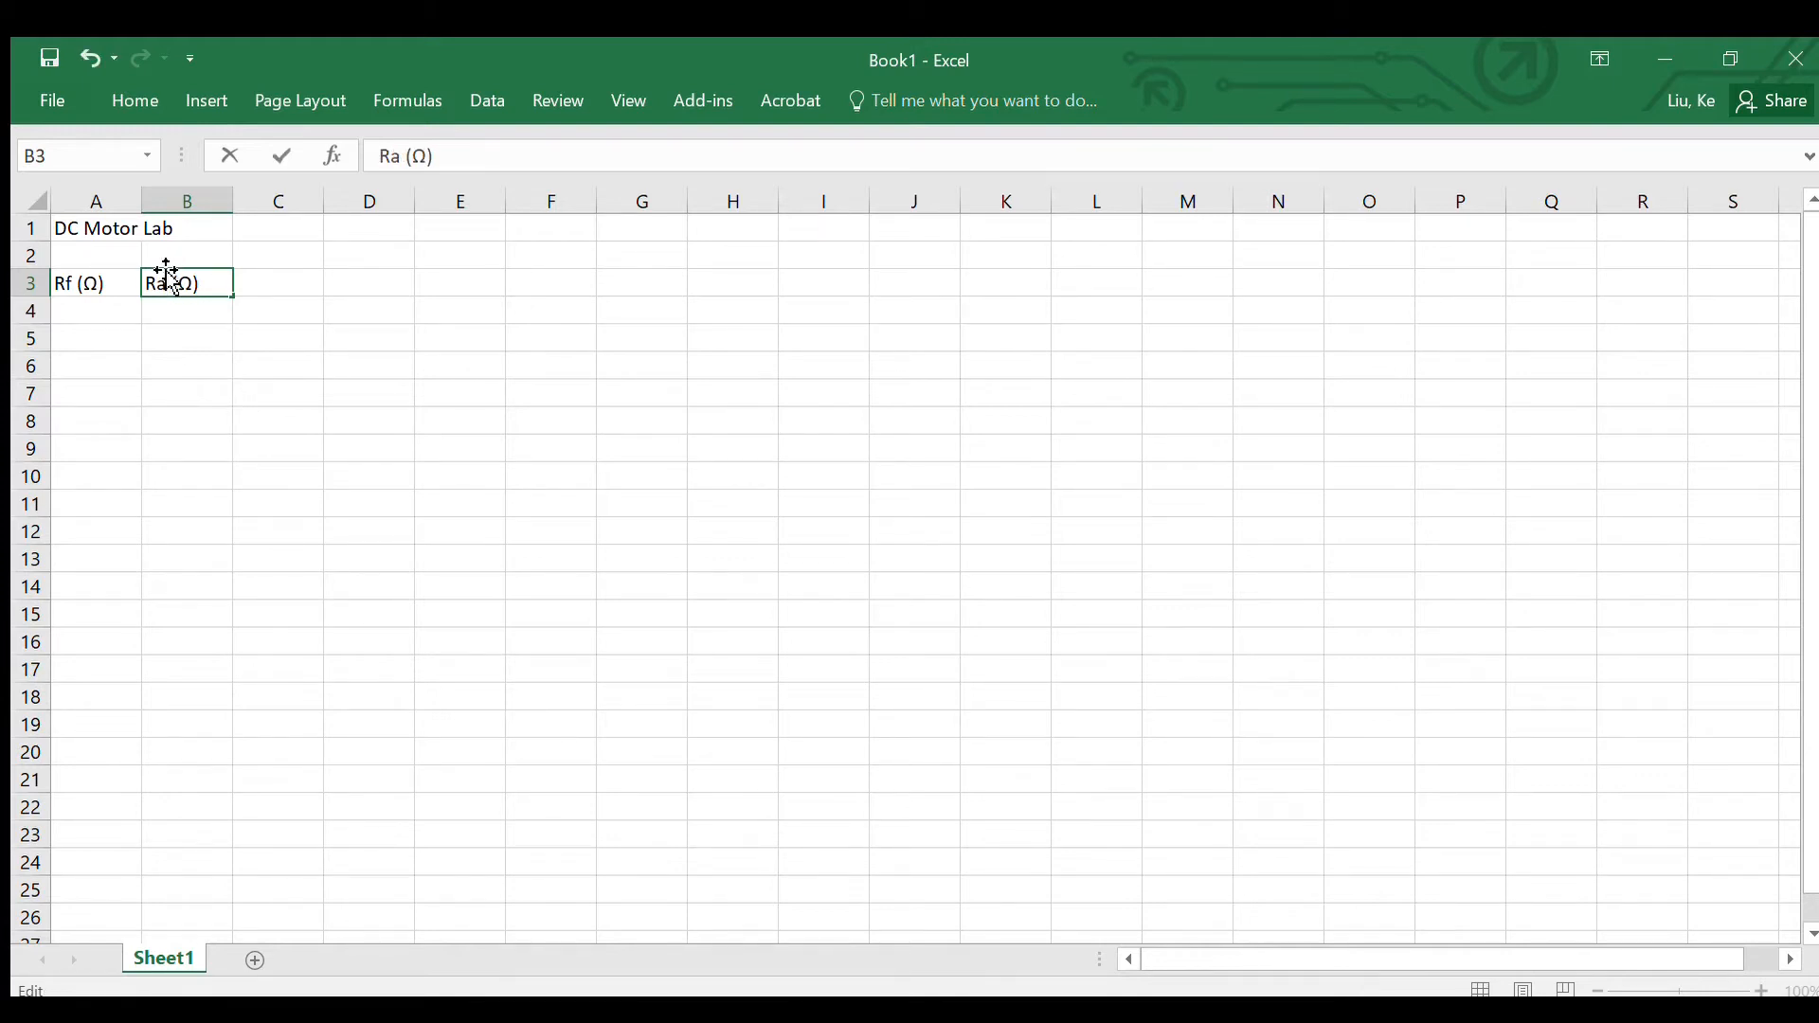
Step: Enter the resistance values 88.5 in A4 and 0.6 in B4
click(114, 311)
text(88.5)
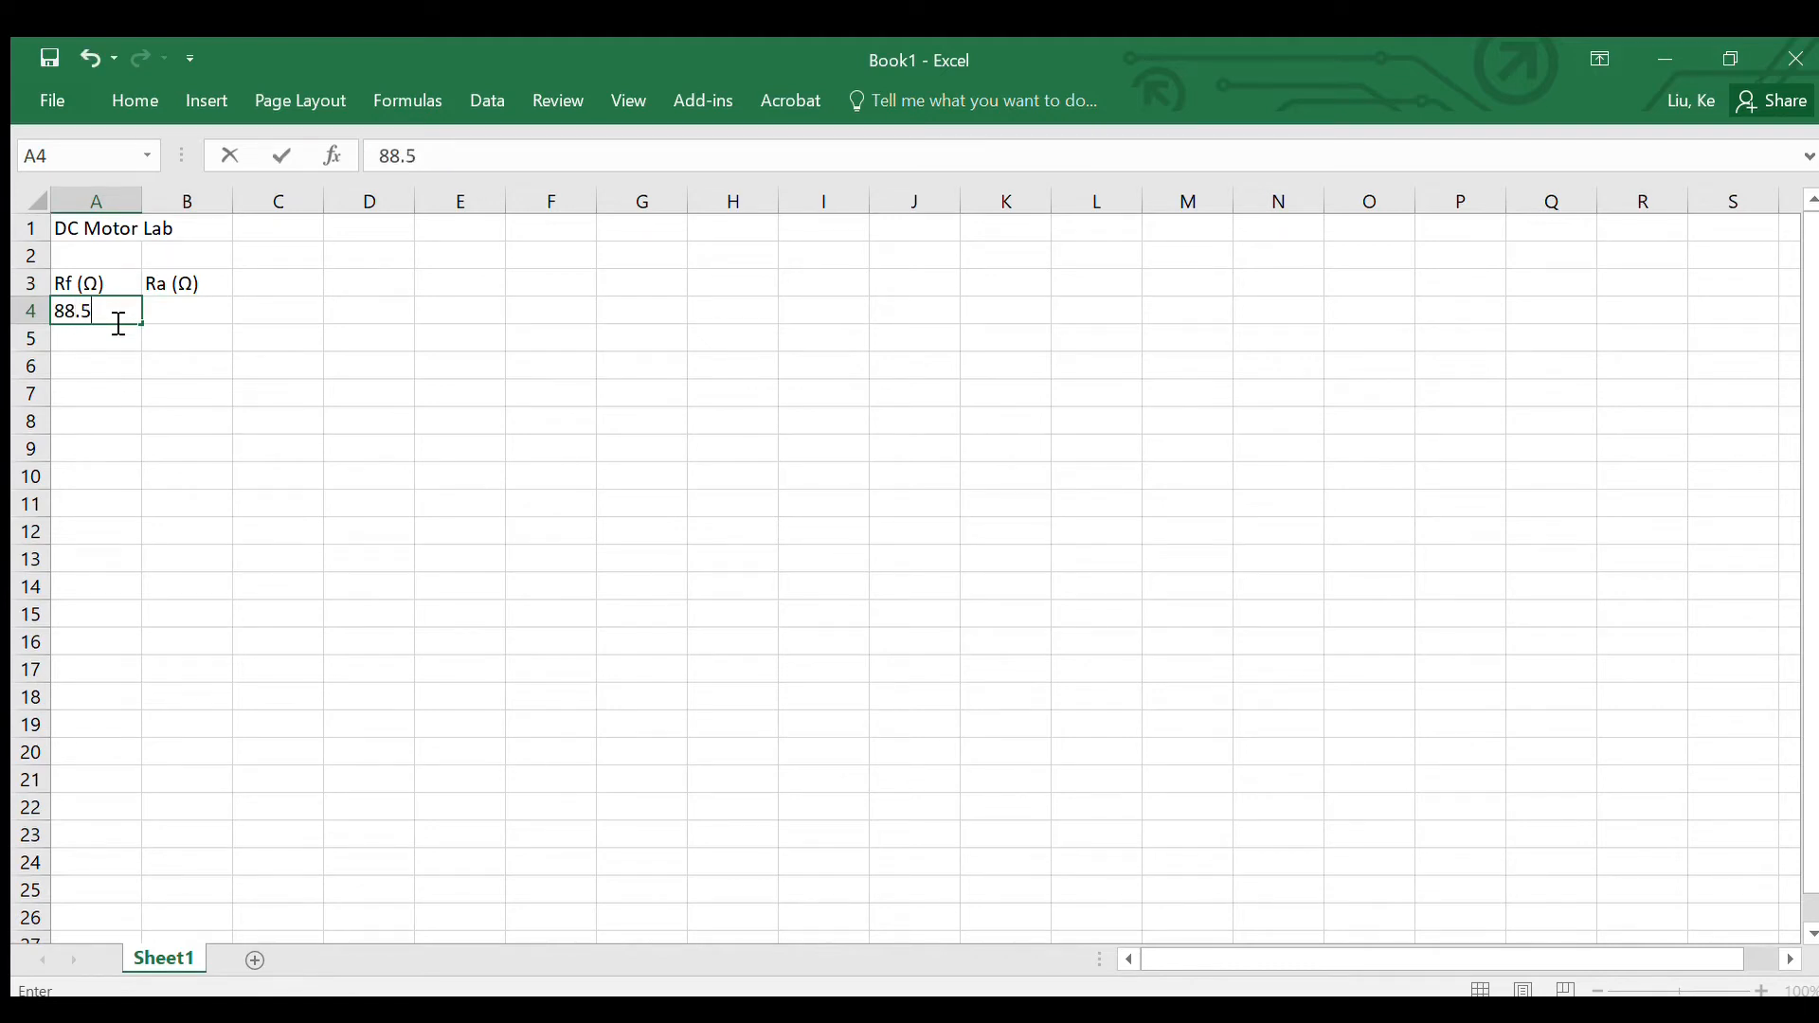
key(Tab)
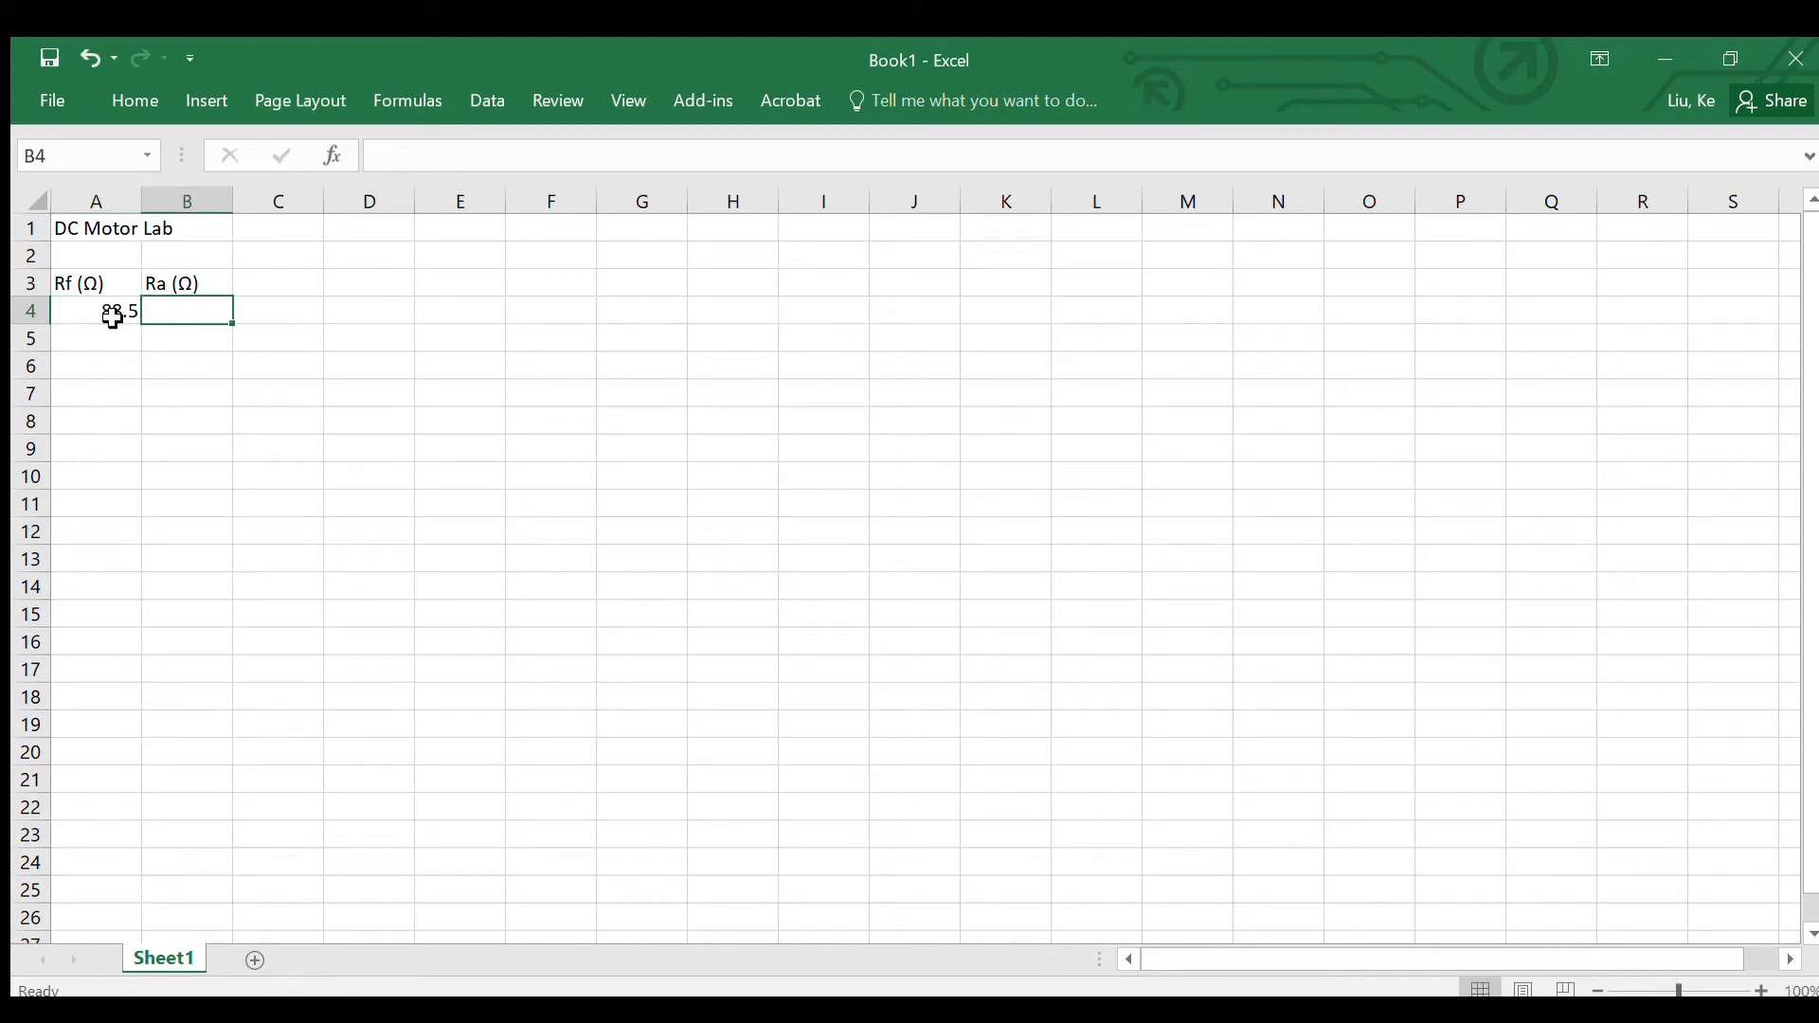
text(0.6)
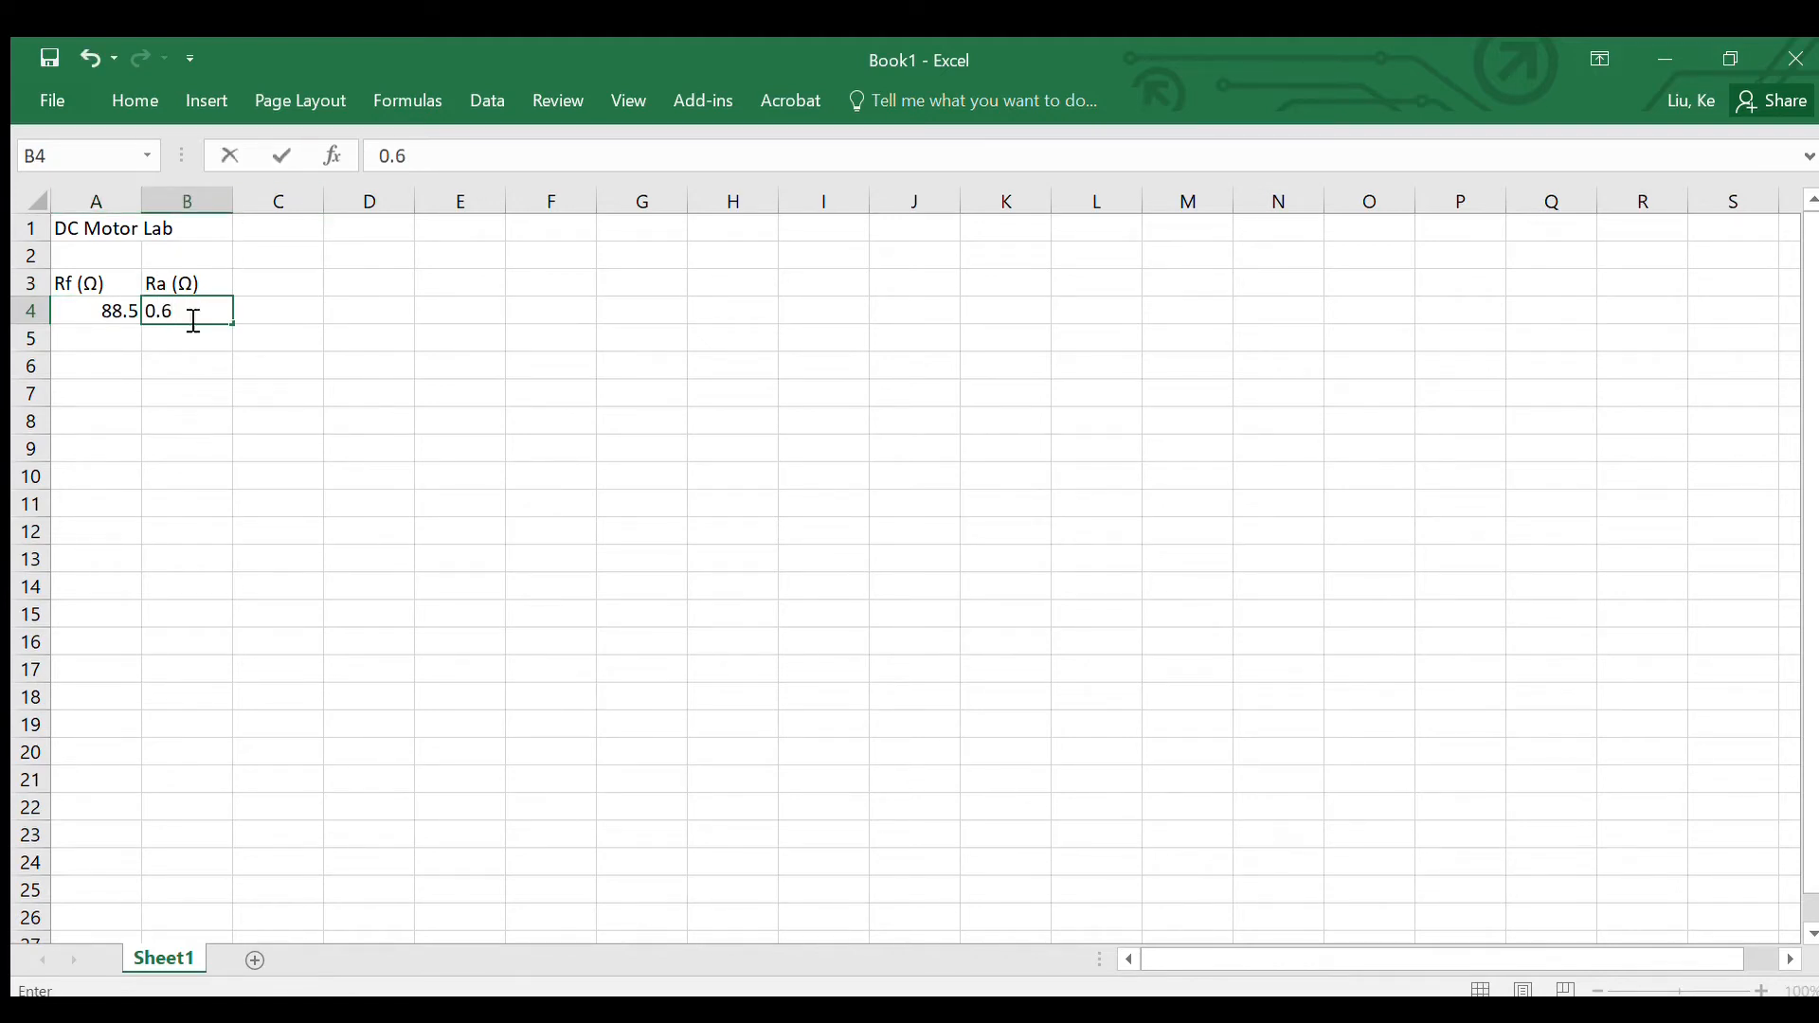
click(106, 358)
Step: Add borders to all cells in A3:B4 and fill the value cells A4:B4 with yellow
drag(61, 282, 182, 309)
click(133, 98)
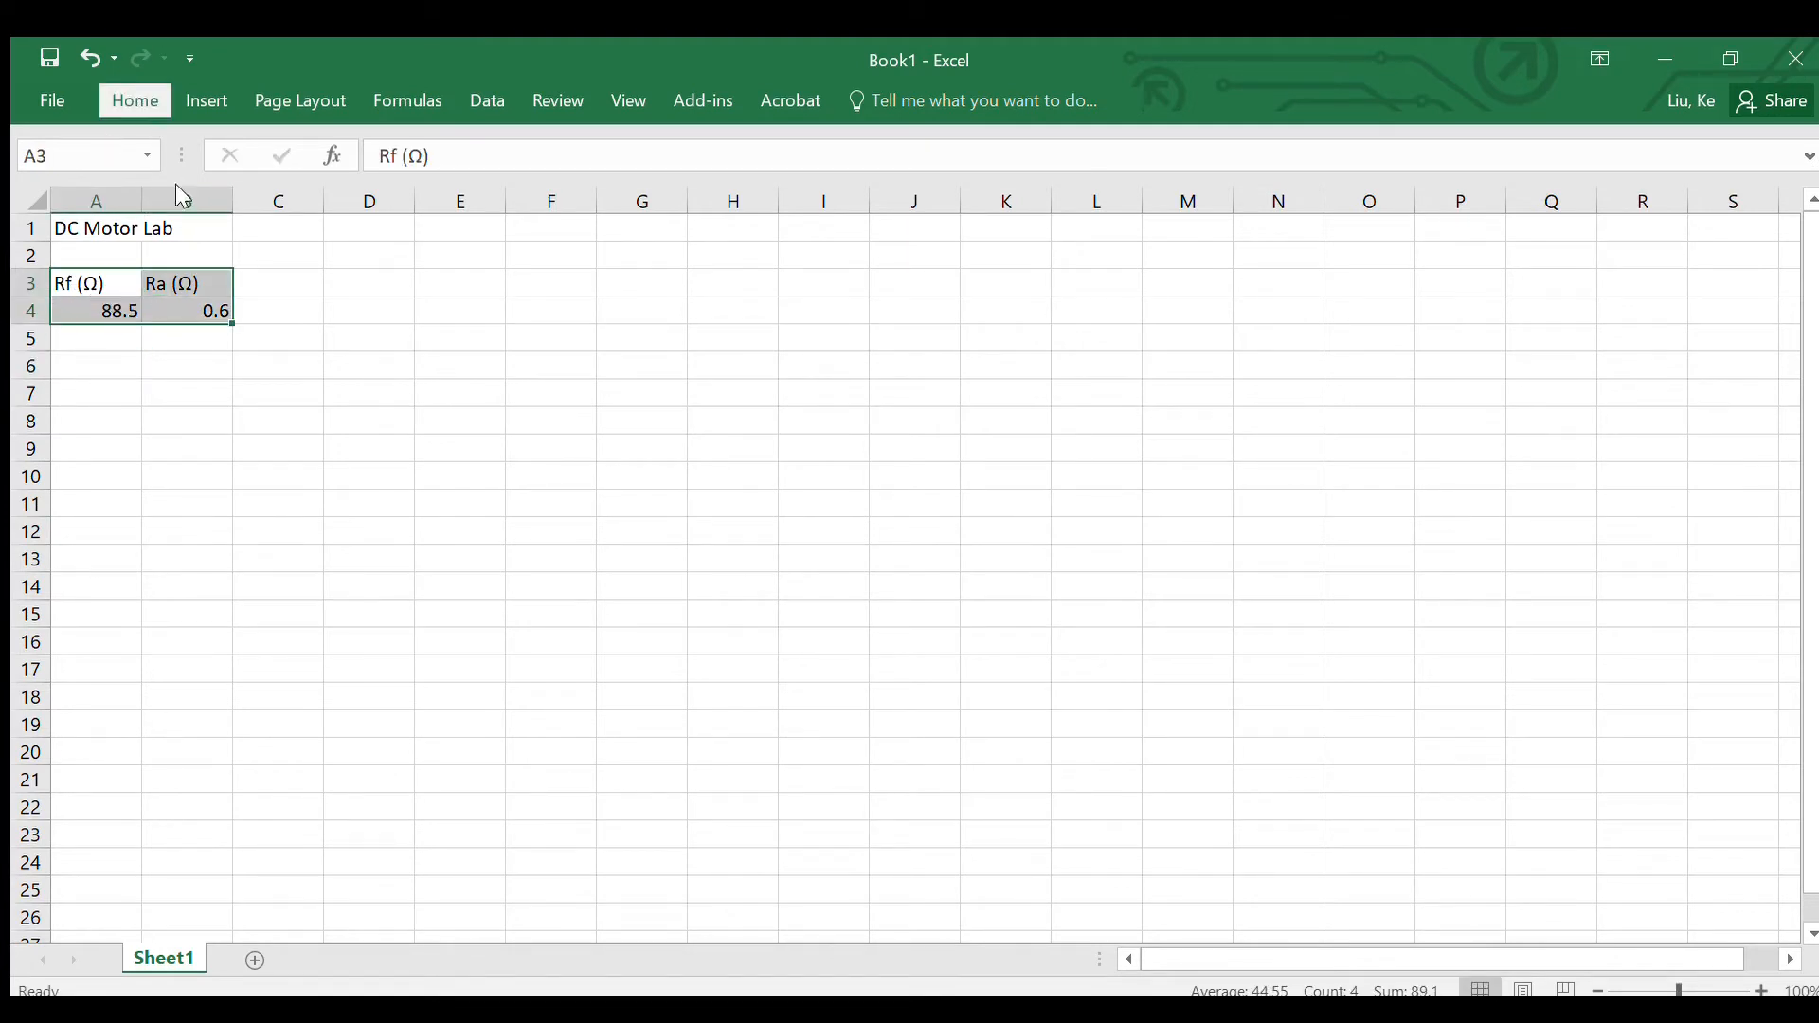
click(357, 180)
click(339, 410)
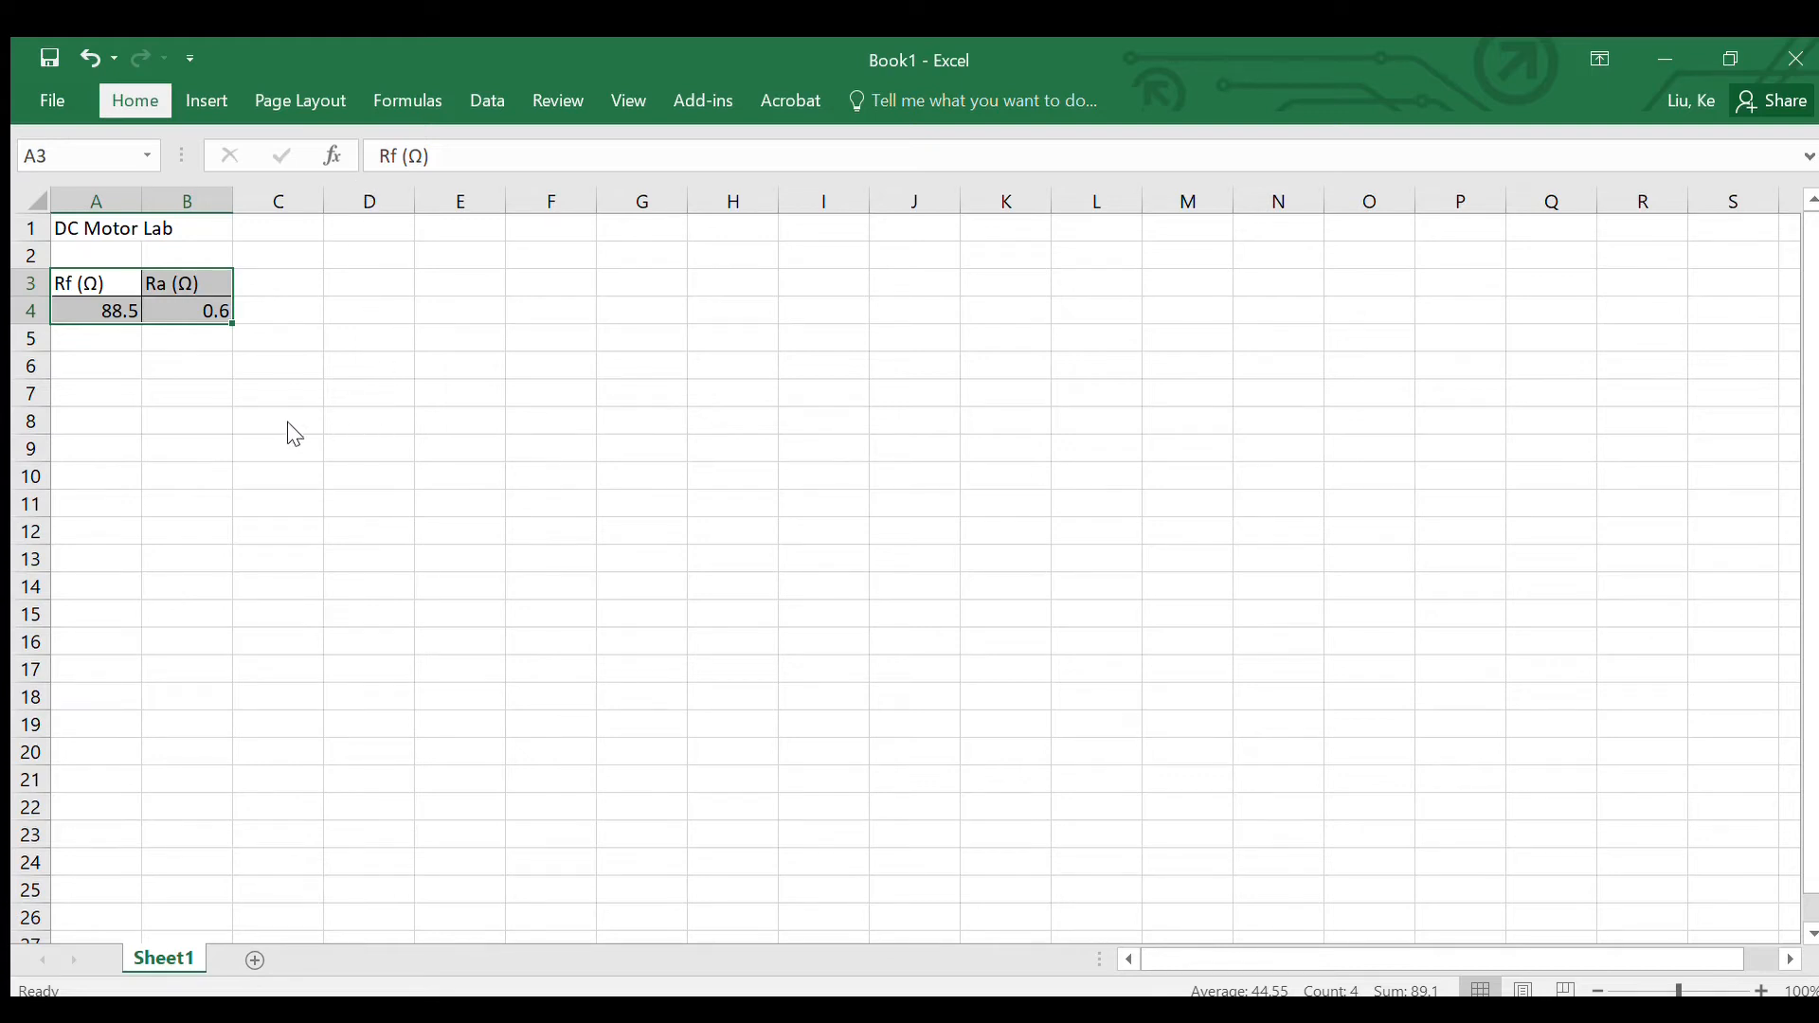
click(80, 340)
drag(81, 311, 185, 313)
click(111, 105)
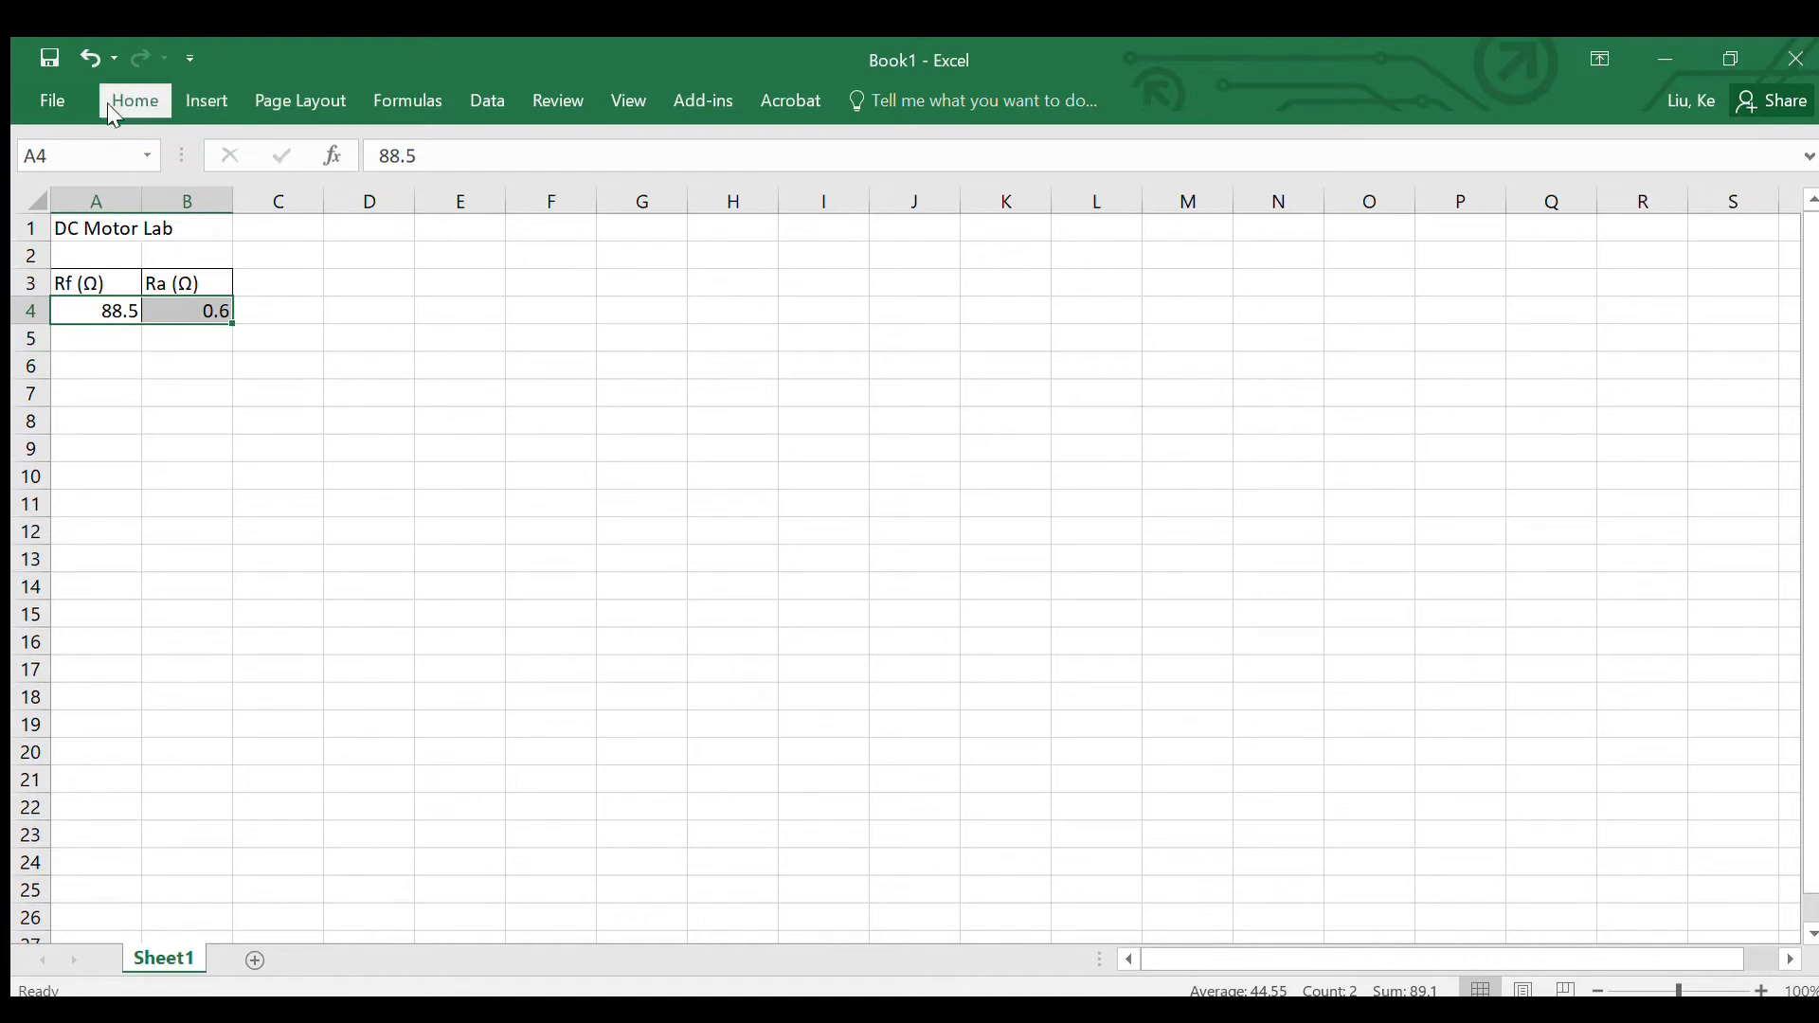
Step: Enter the section heading "Under load" in cell A6
click(103, 360)
text(Und)
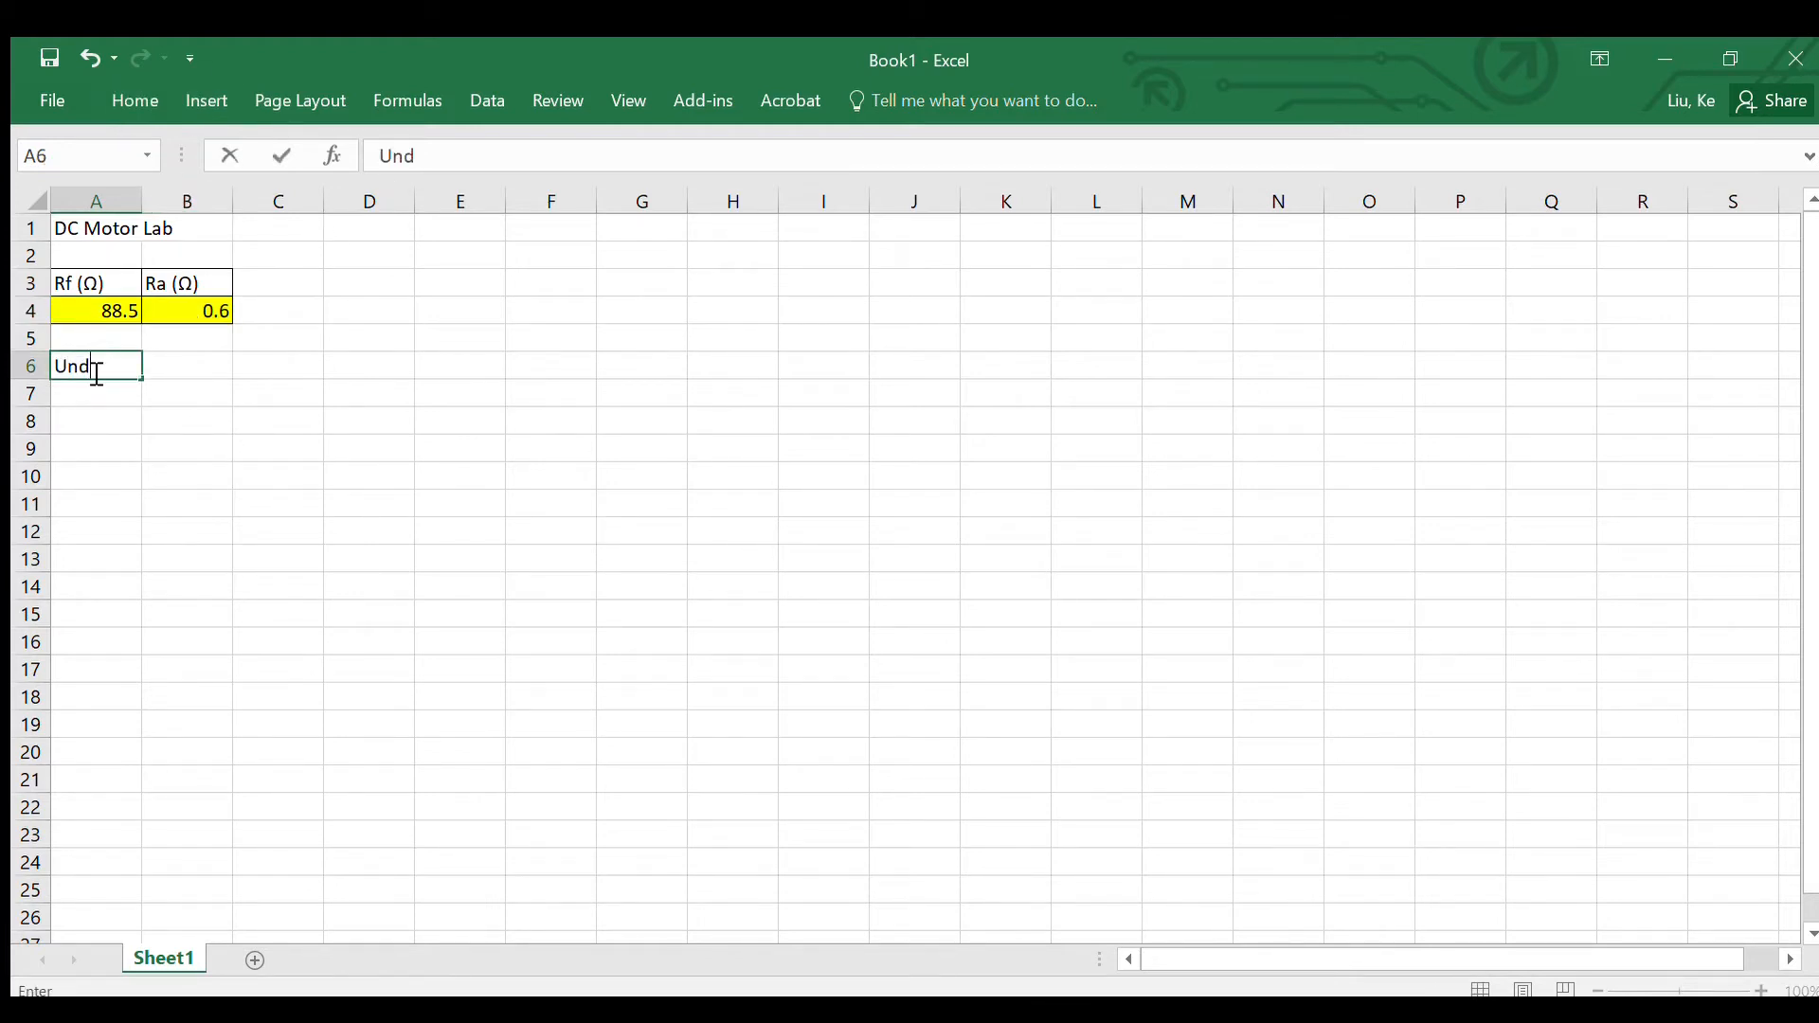
text(er load)
Step: Enter the row labels "If (A)", "Ia (A)" and "Ea (V)" in cells A7 to A9
click(94, 405)
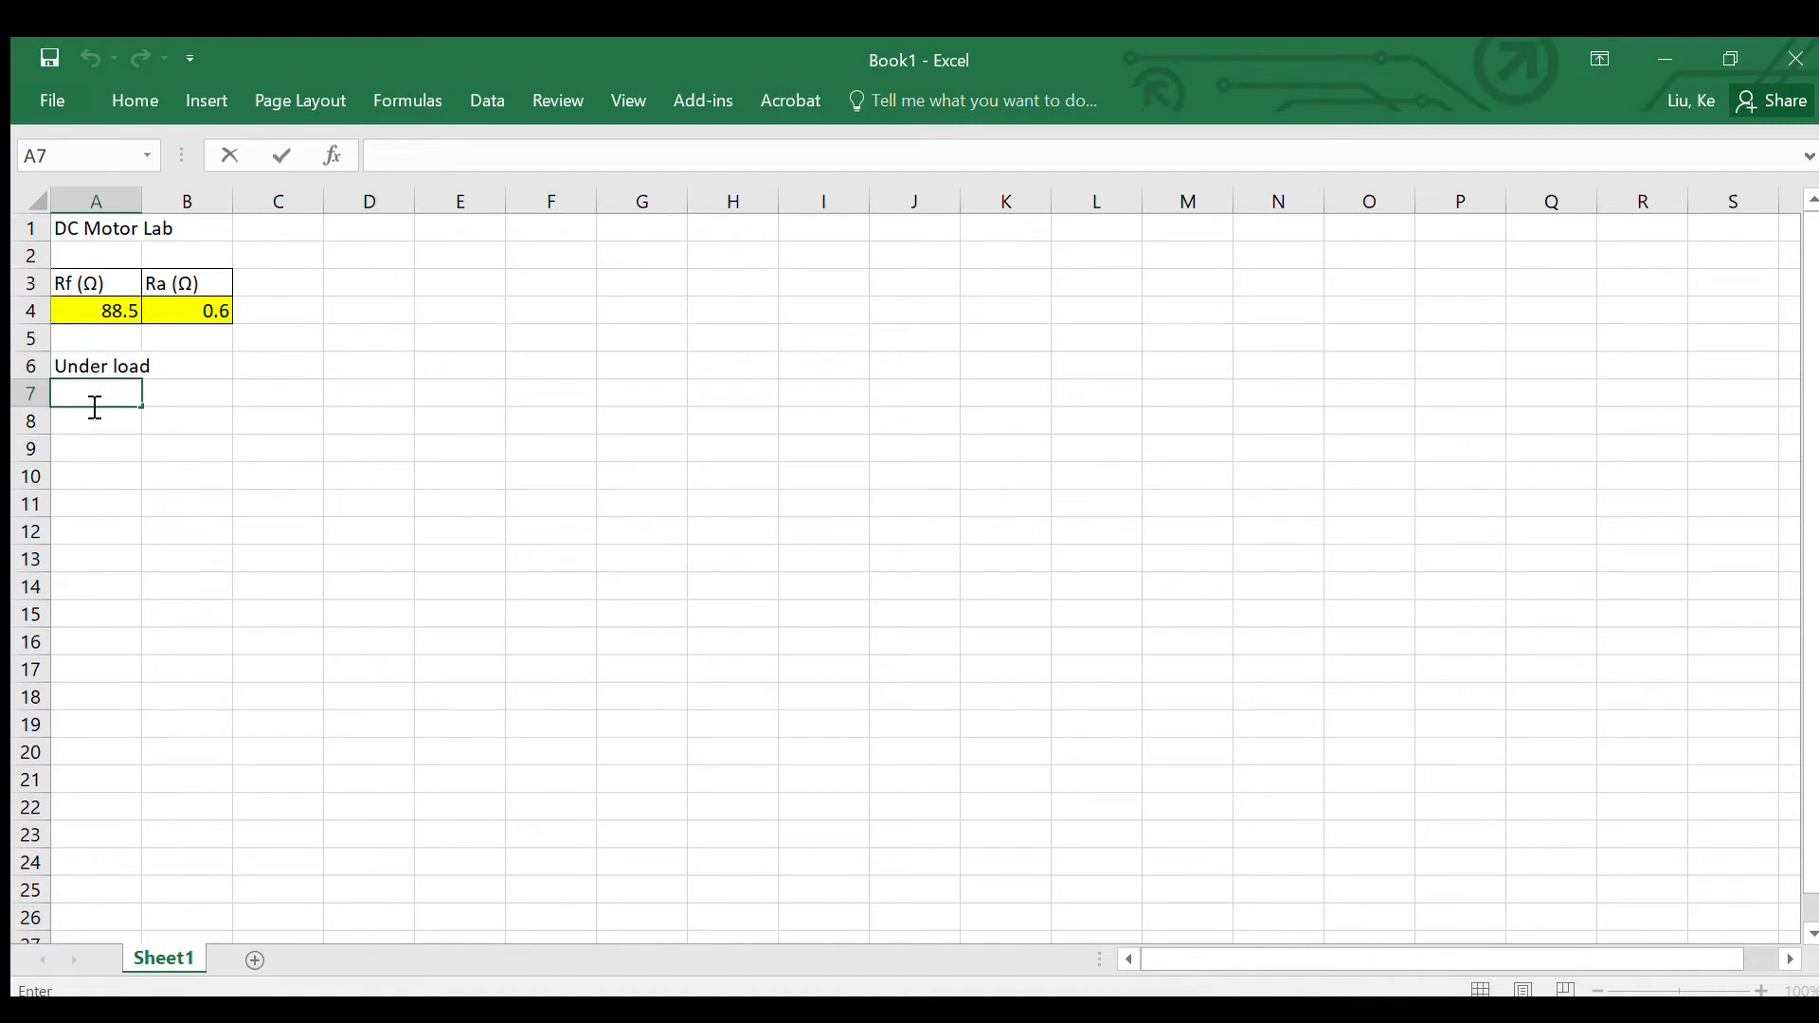
text(If (A)
key(Return)
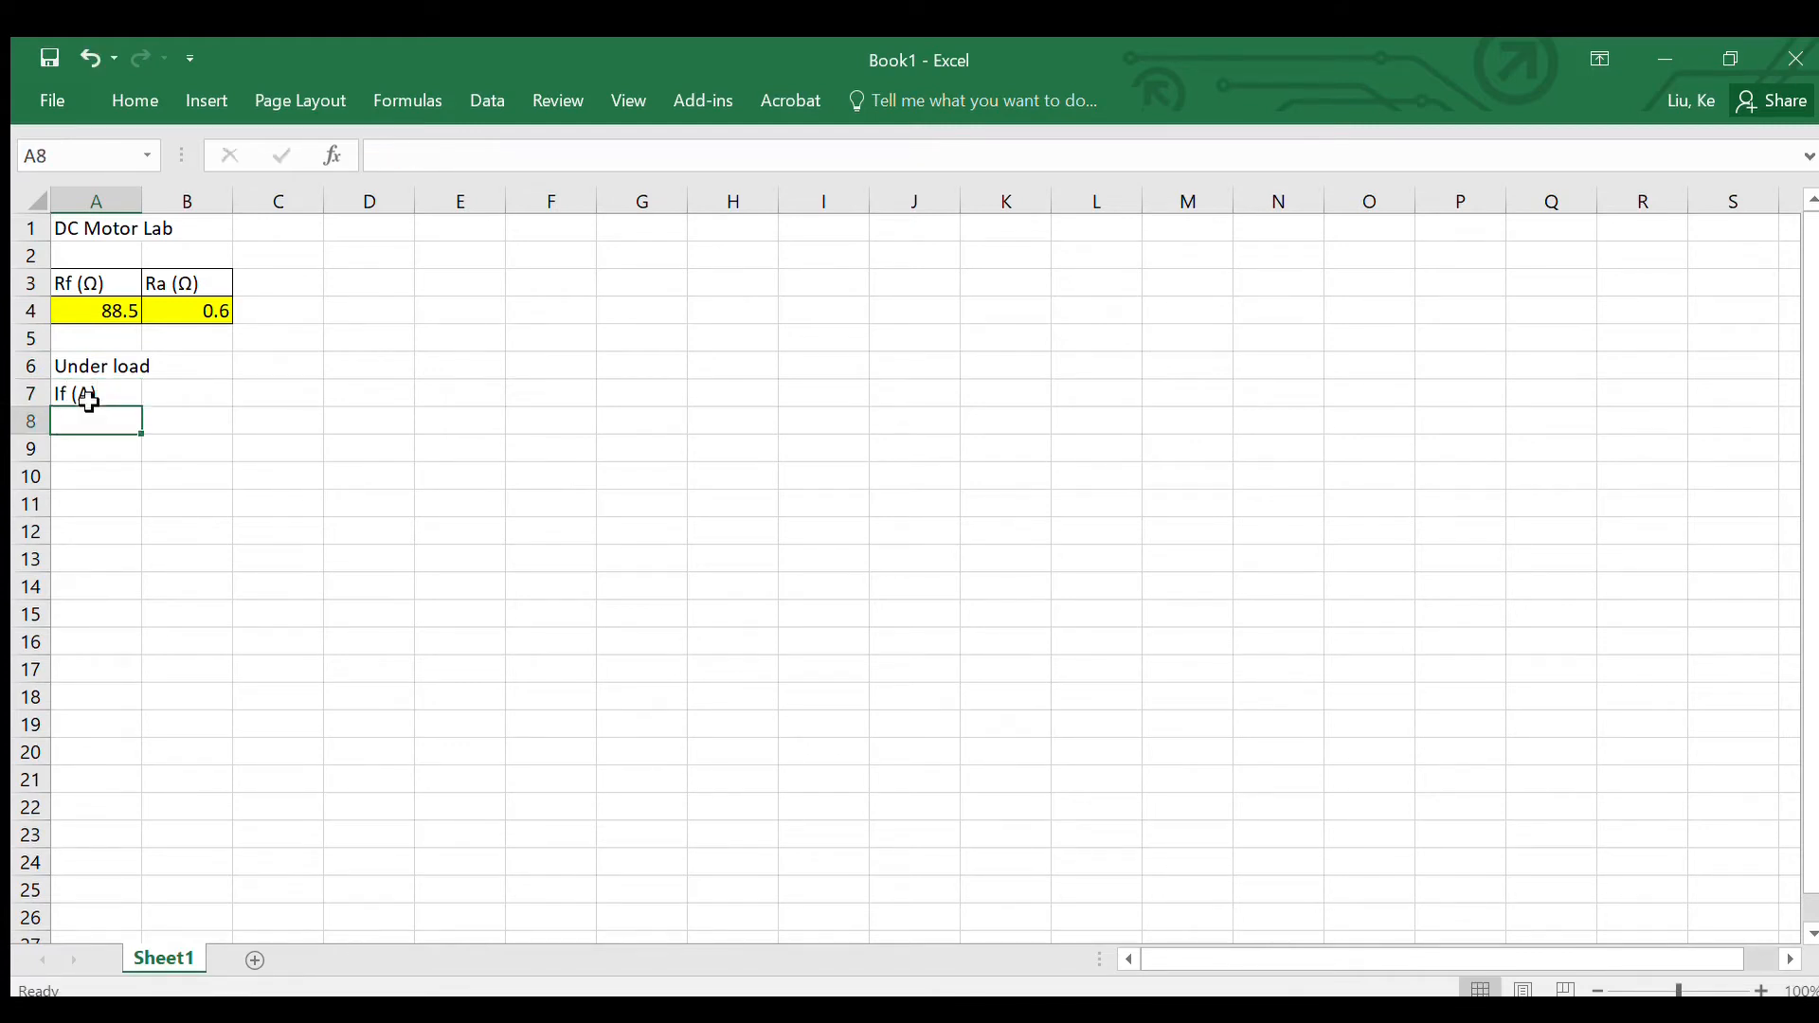
text(Ia)
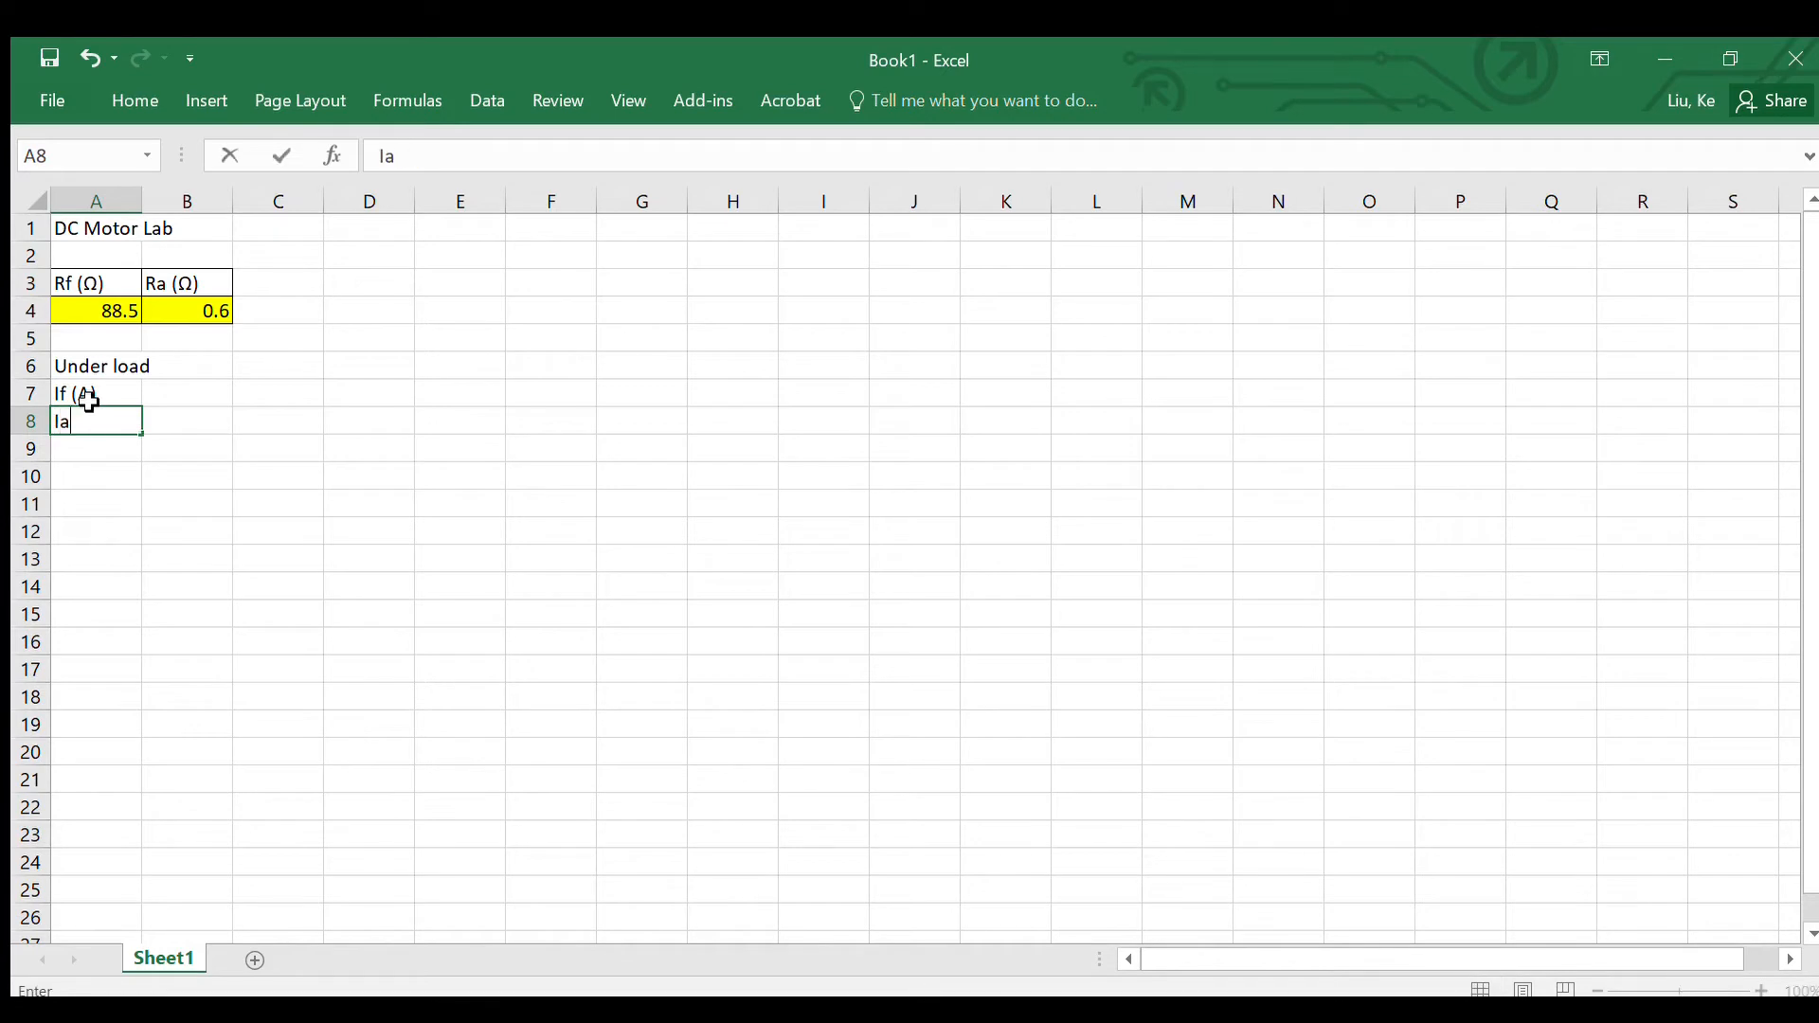
text( (A))
key(Return)
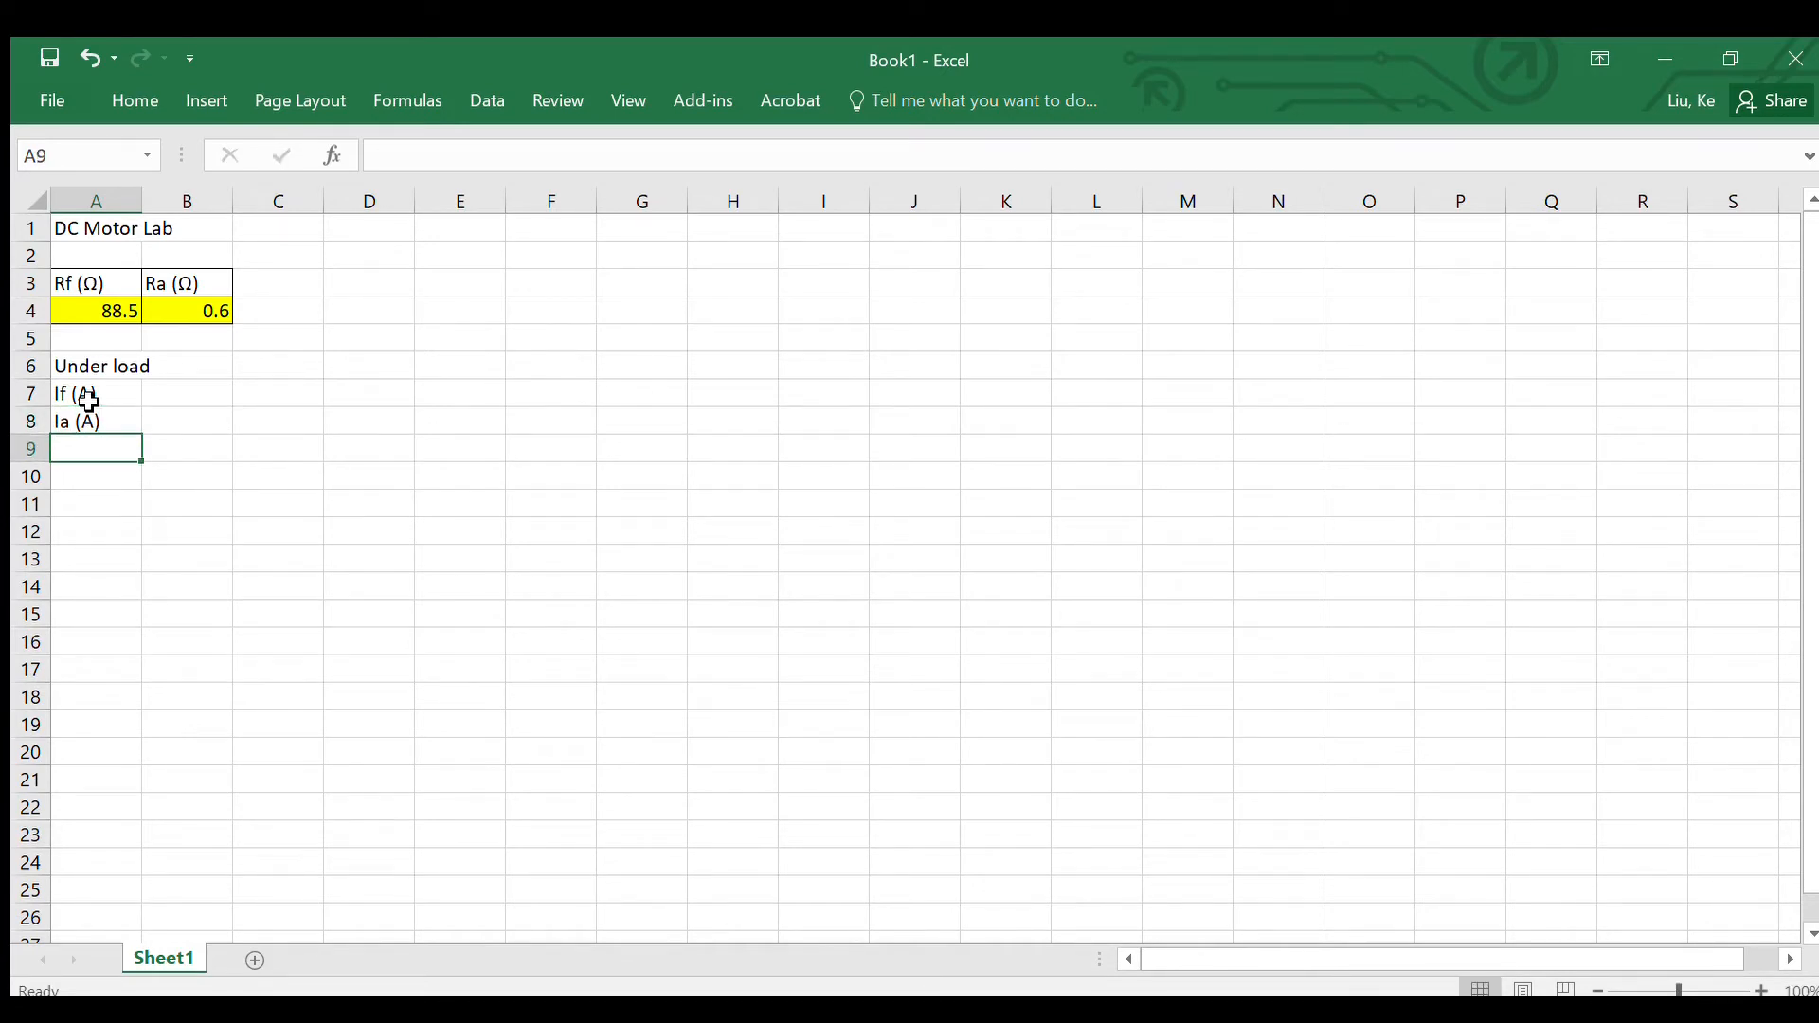
text(Ea (V)
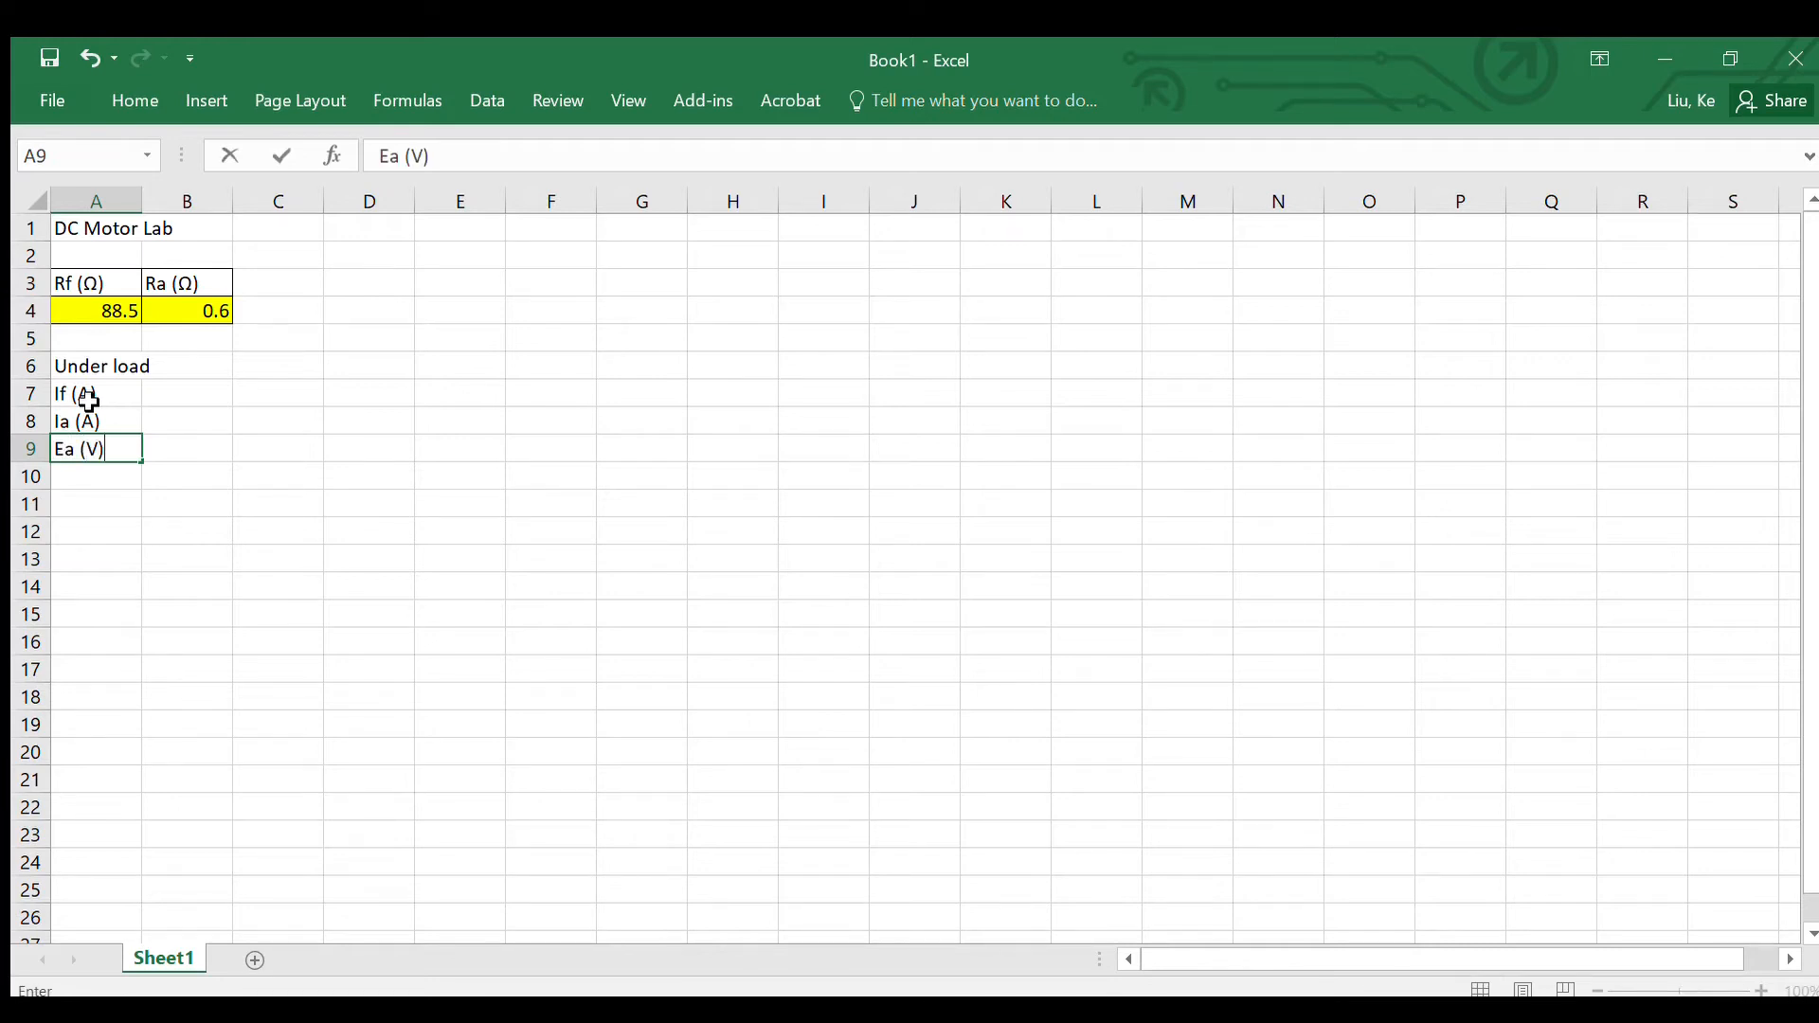
key(Return)
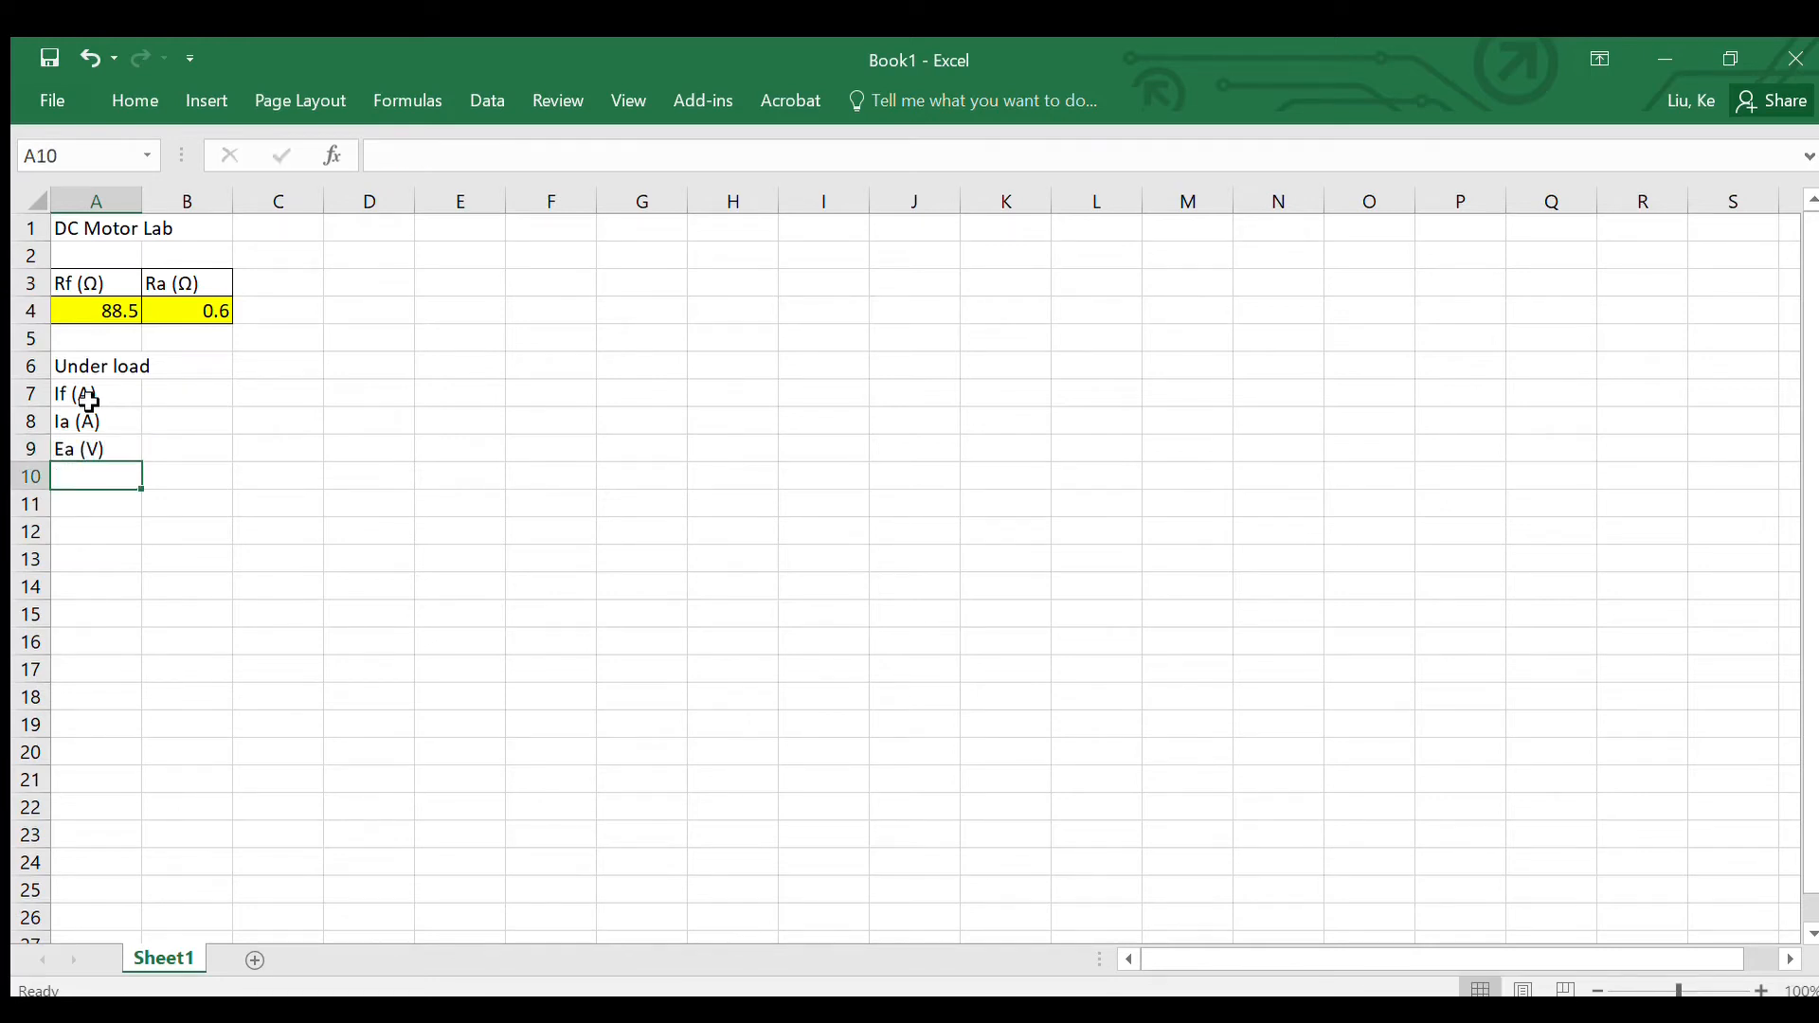
Step: Enter the row labels "n (rpm)" and "T (Nm)" in cells A10 and A11
text(n (r)
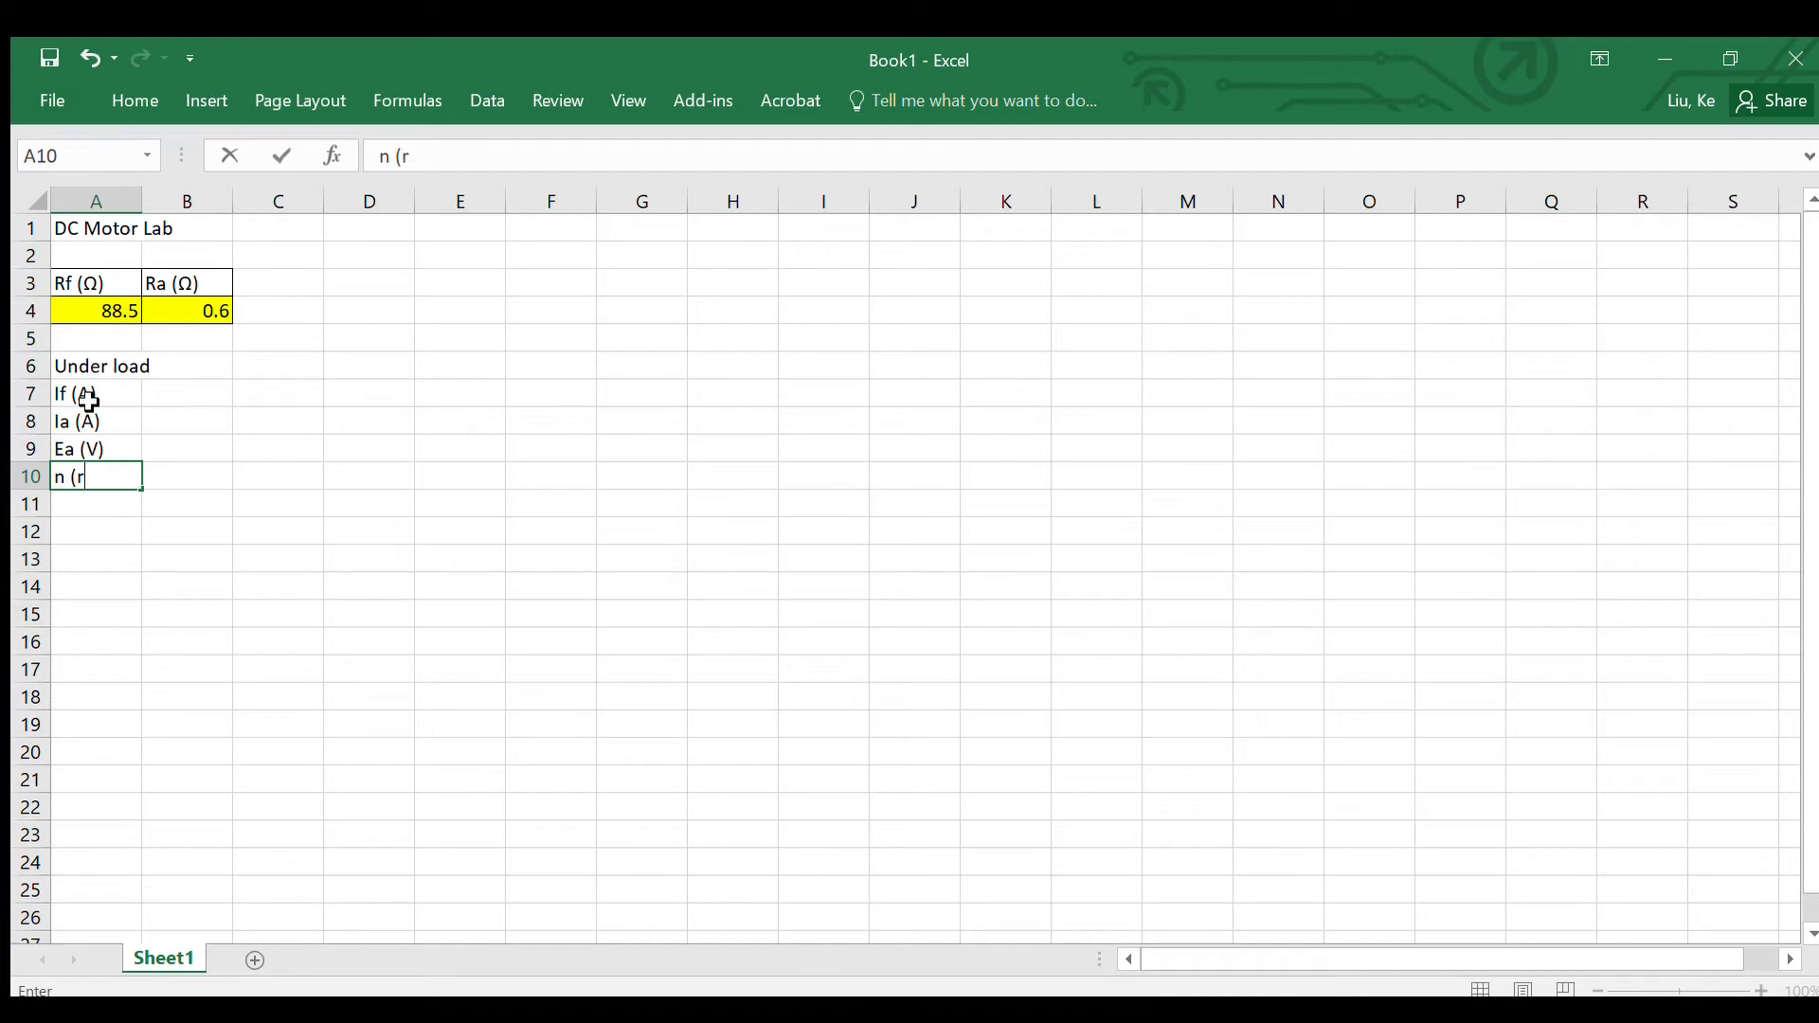
text(pm)
key(Return)
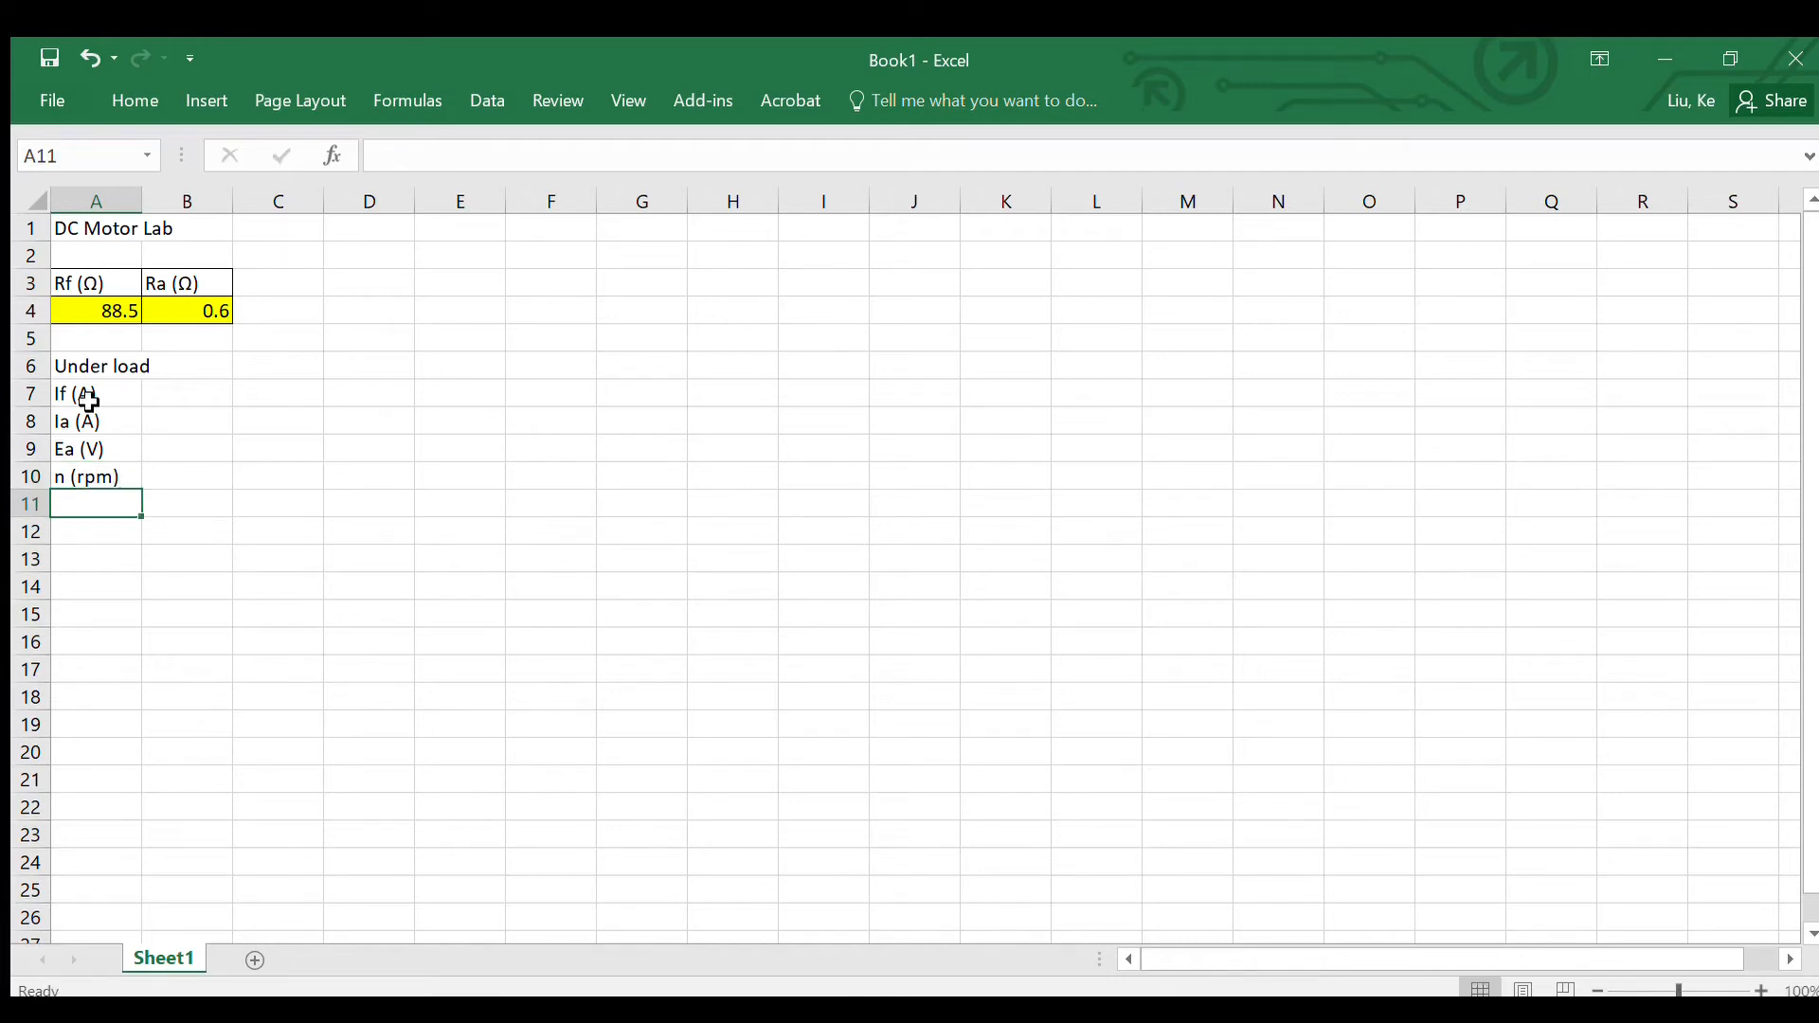
text(T)
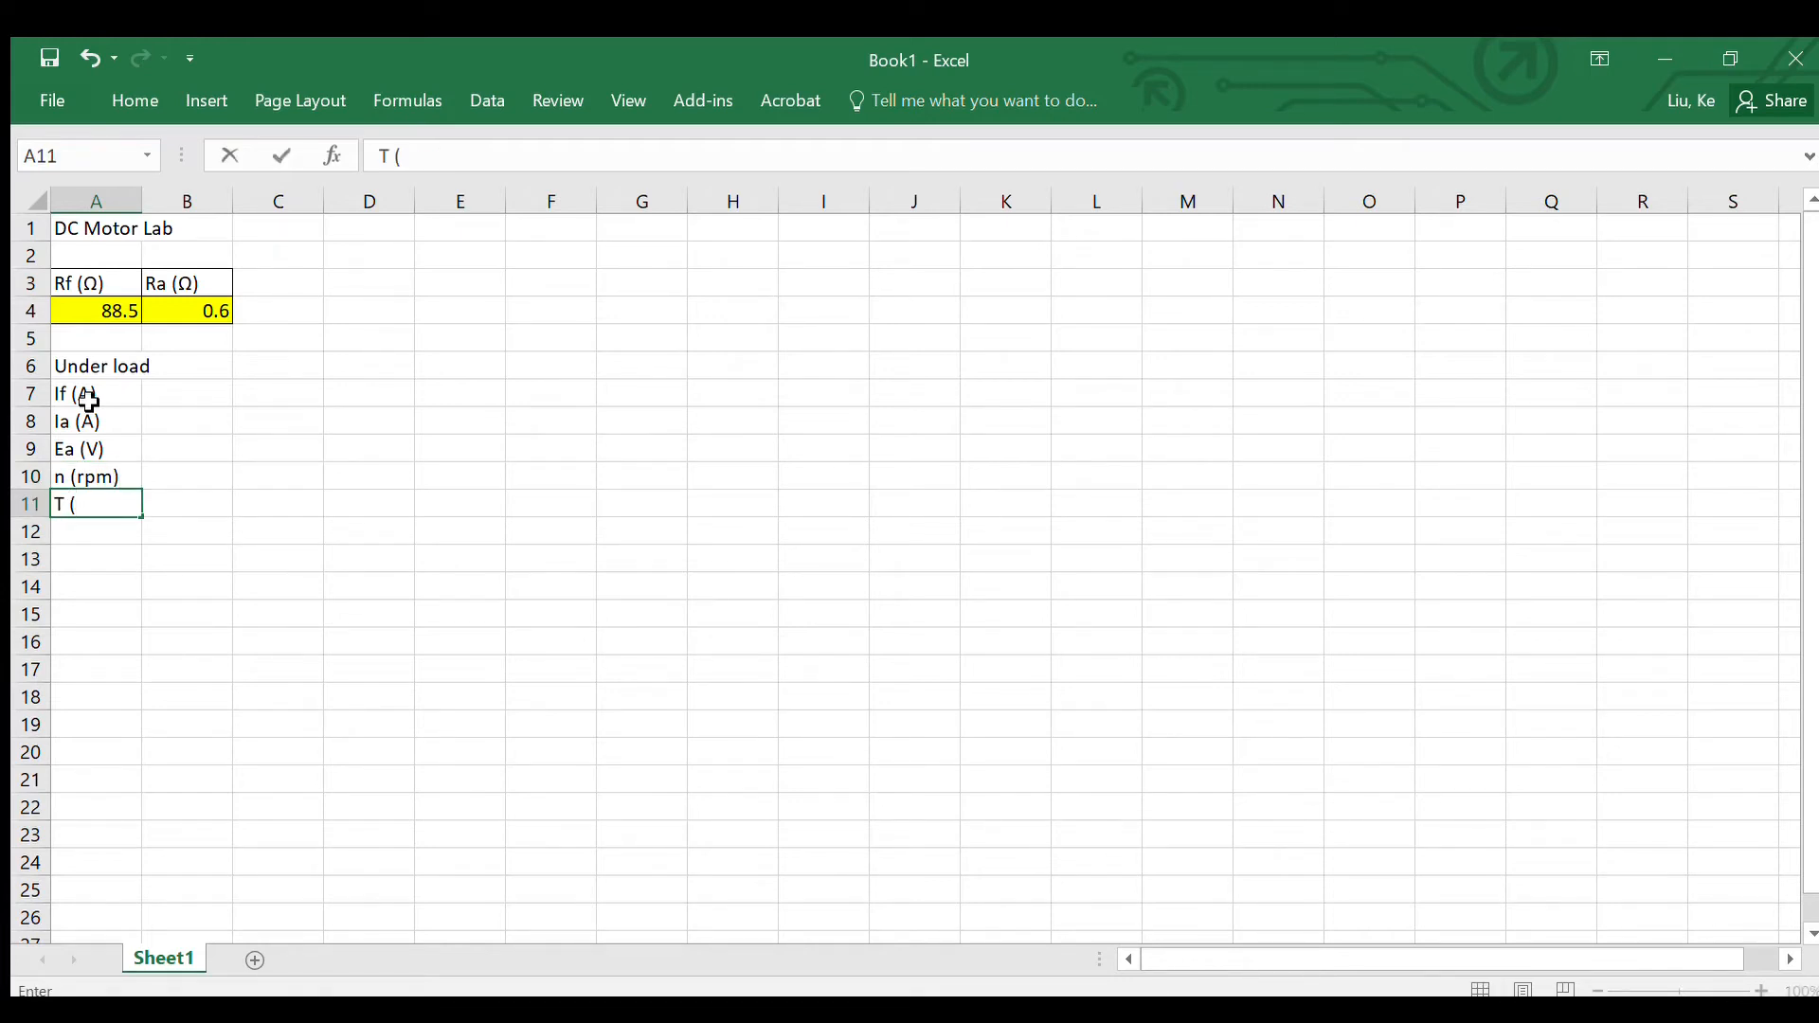
text( (Nm)
click(95, 525)
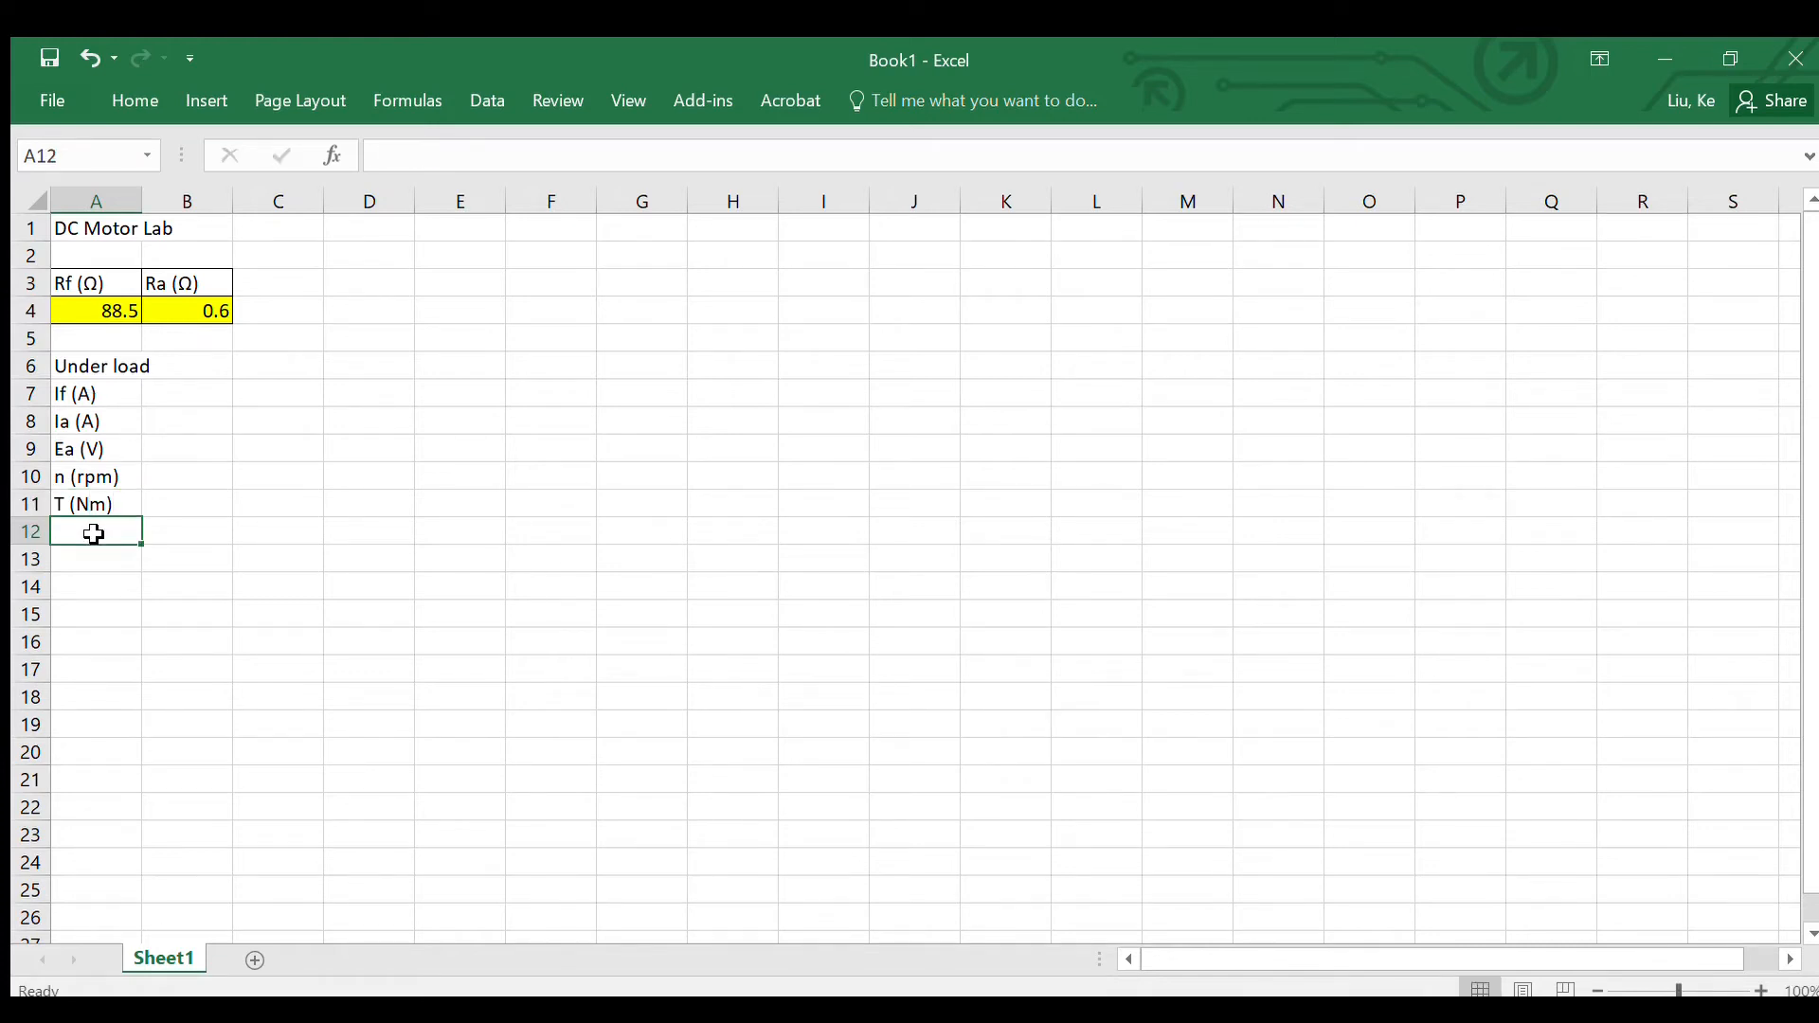
Step: Fill the If (A) row in B7:G7 with 1.1, 1.09, 1.08, 1.07, 1.06 and 1.05
click(174, 388)
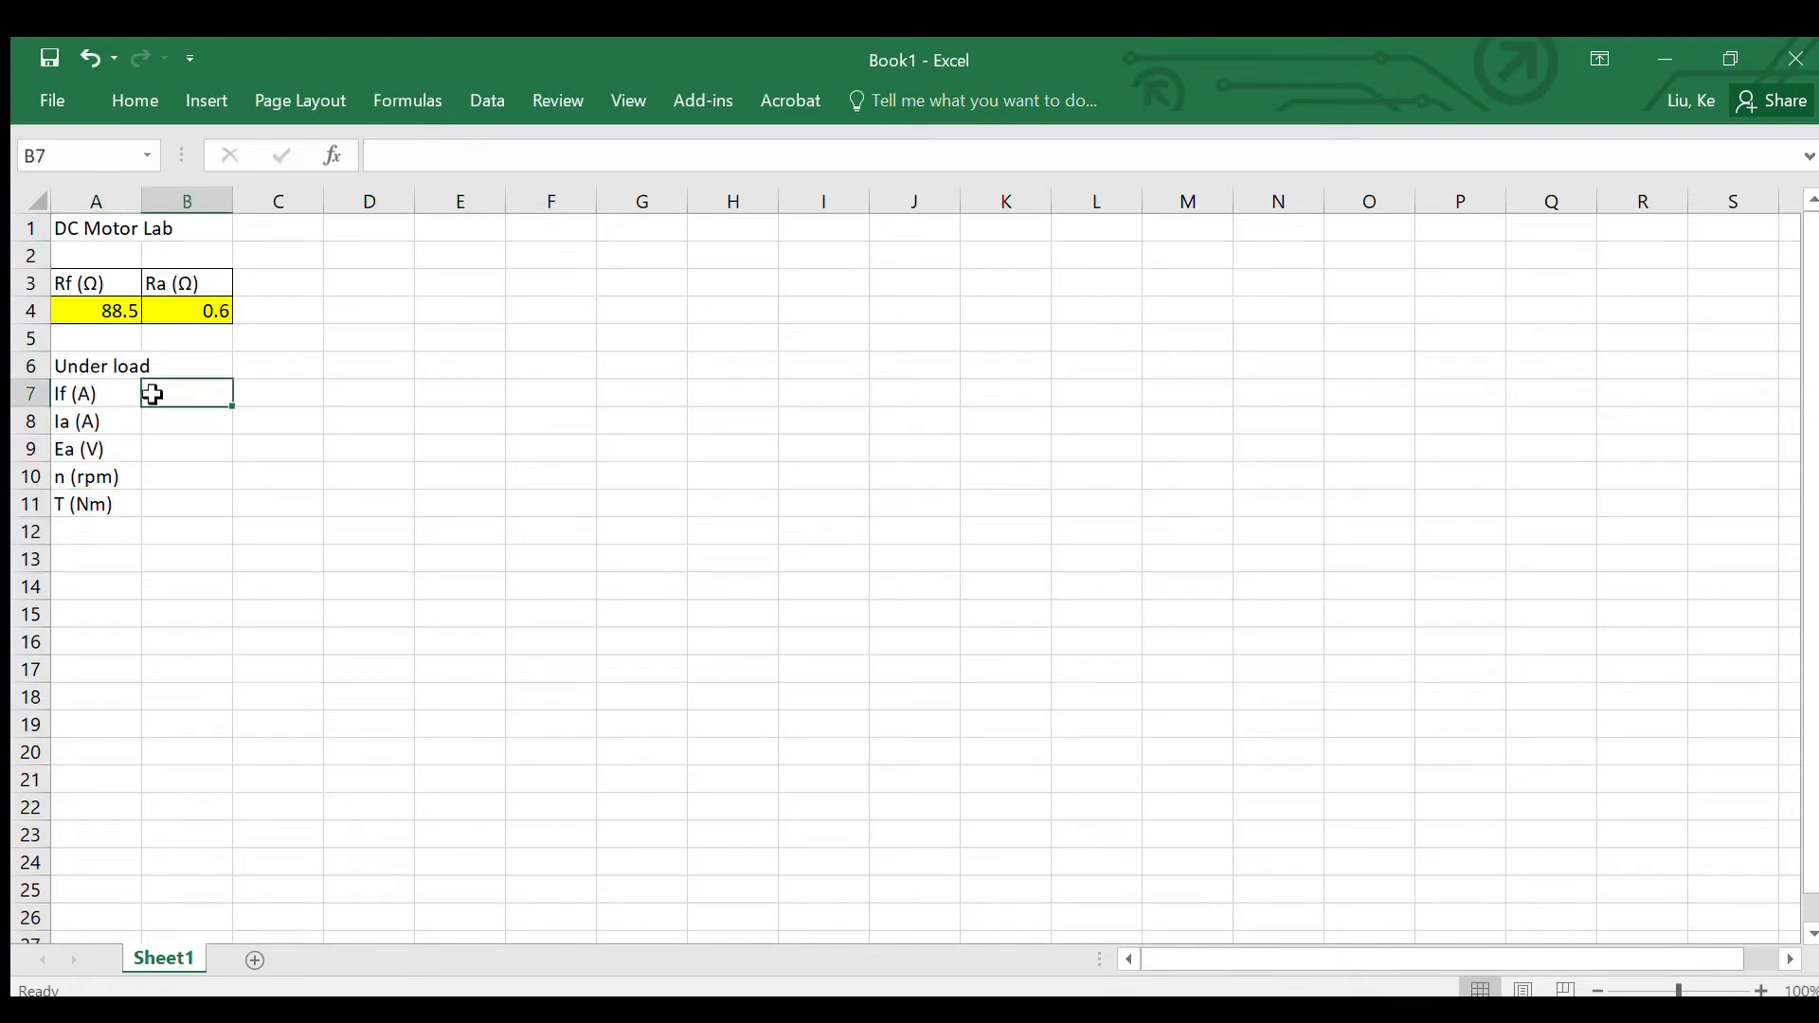
double_click(167, 402)
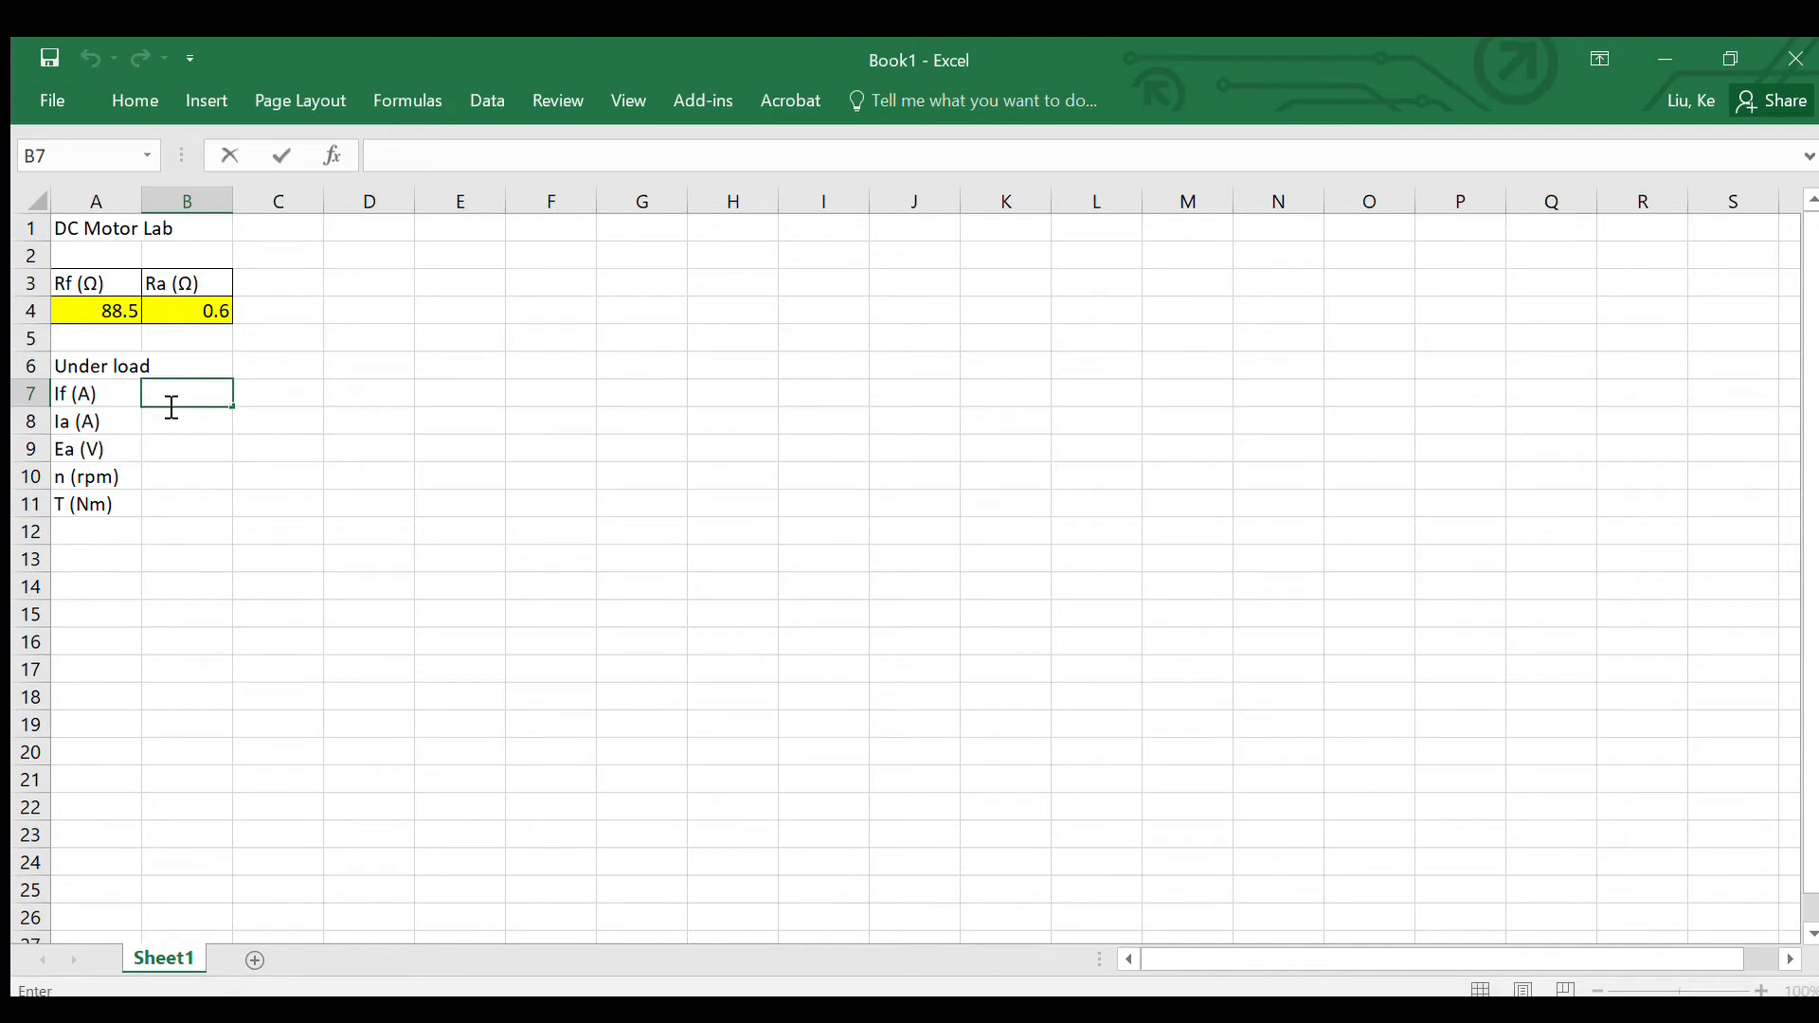
text(1.1)
key(Tab)
text(1.)
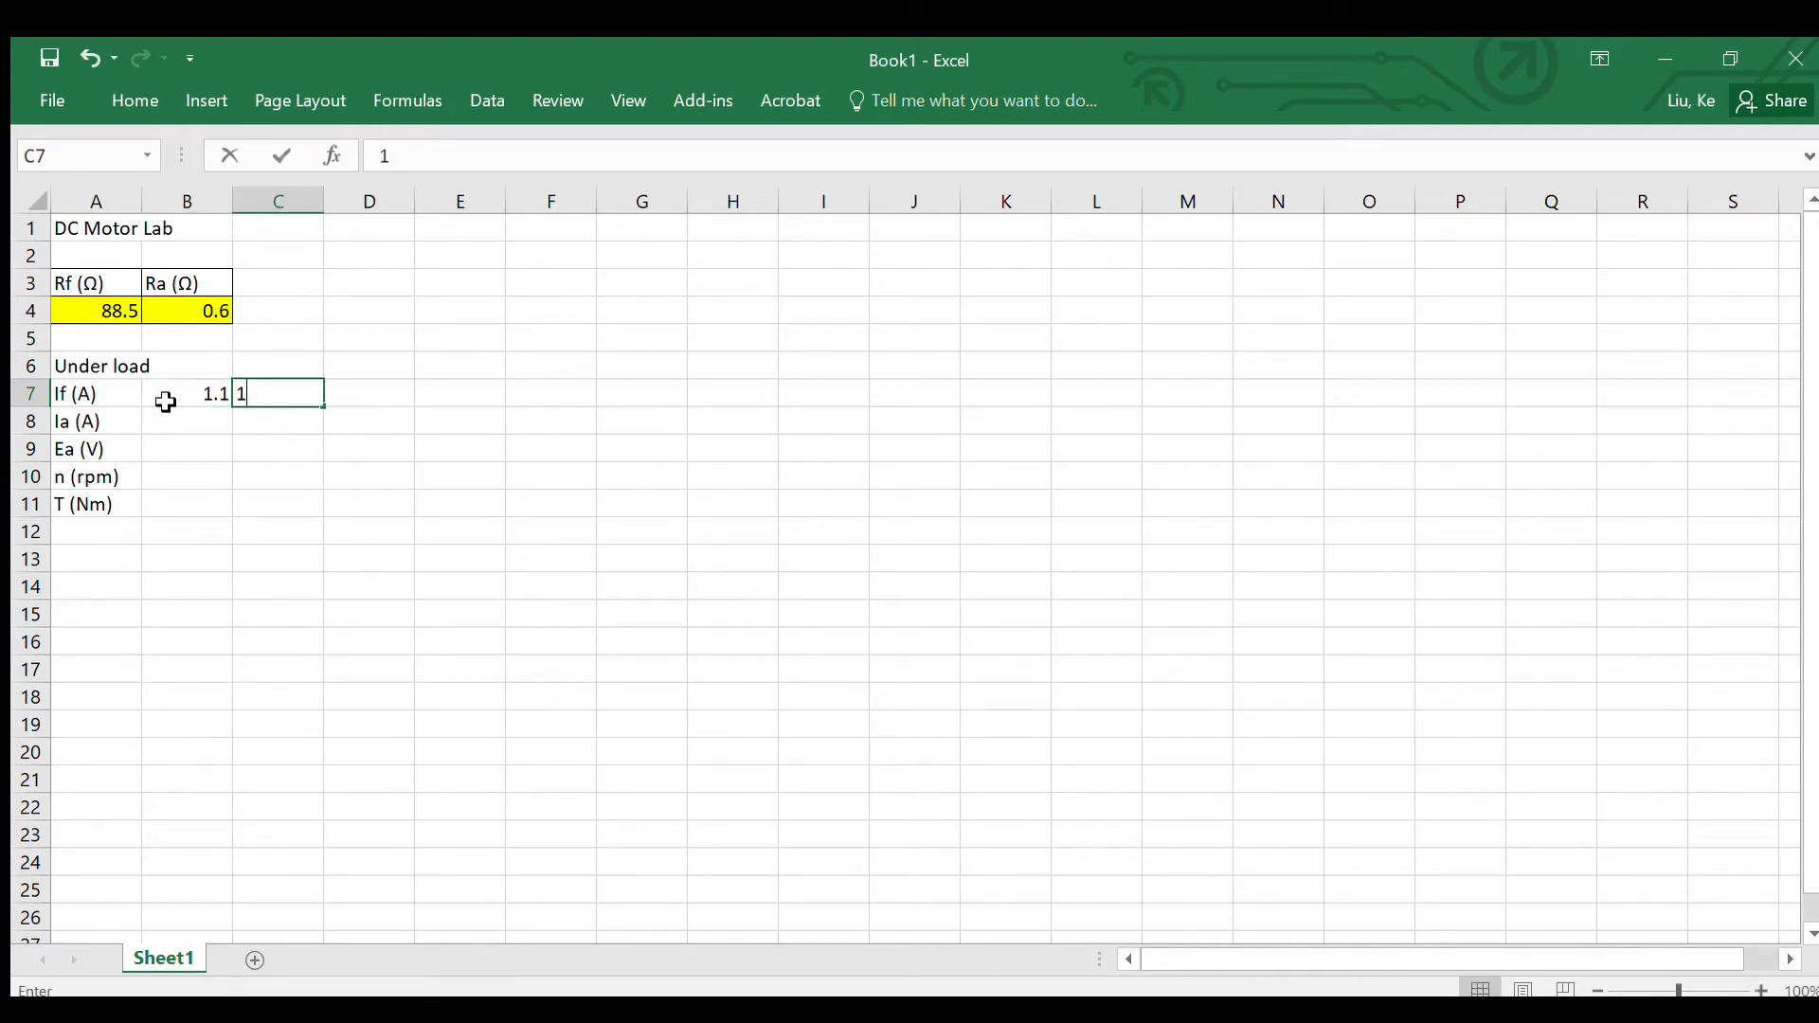
text(09)
key(Tab)
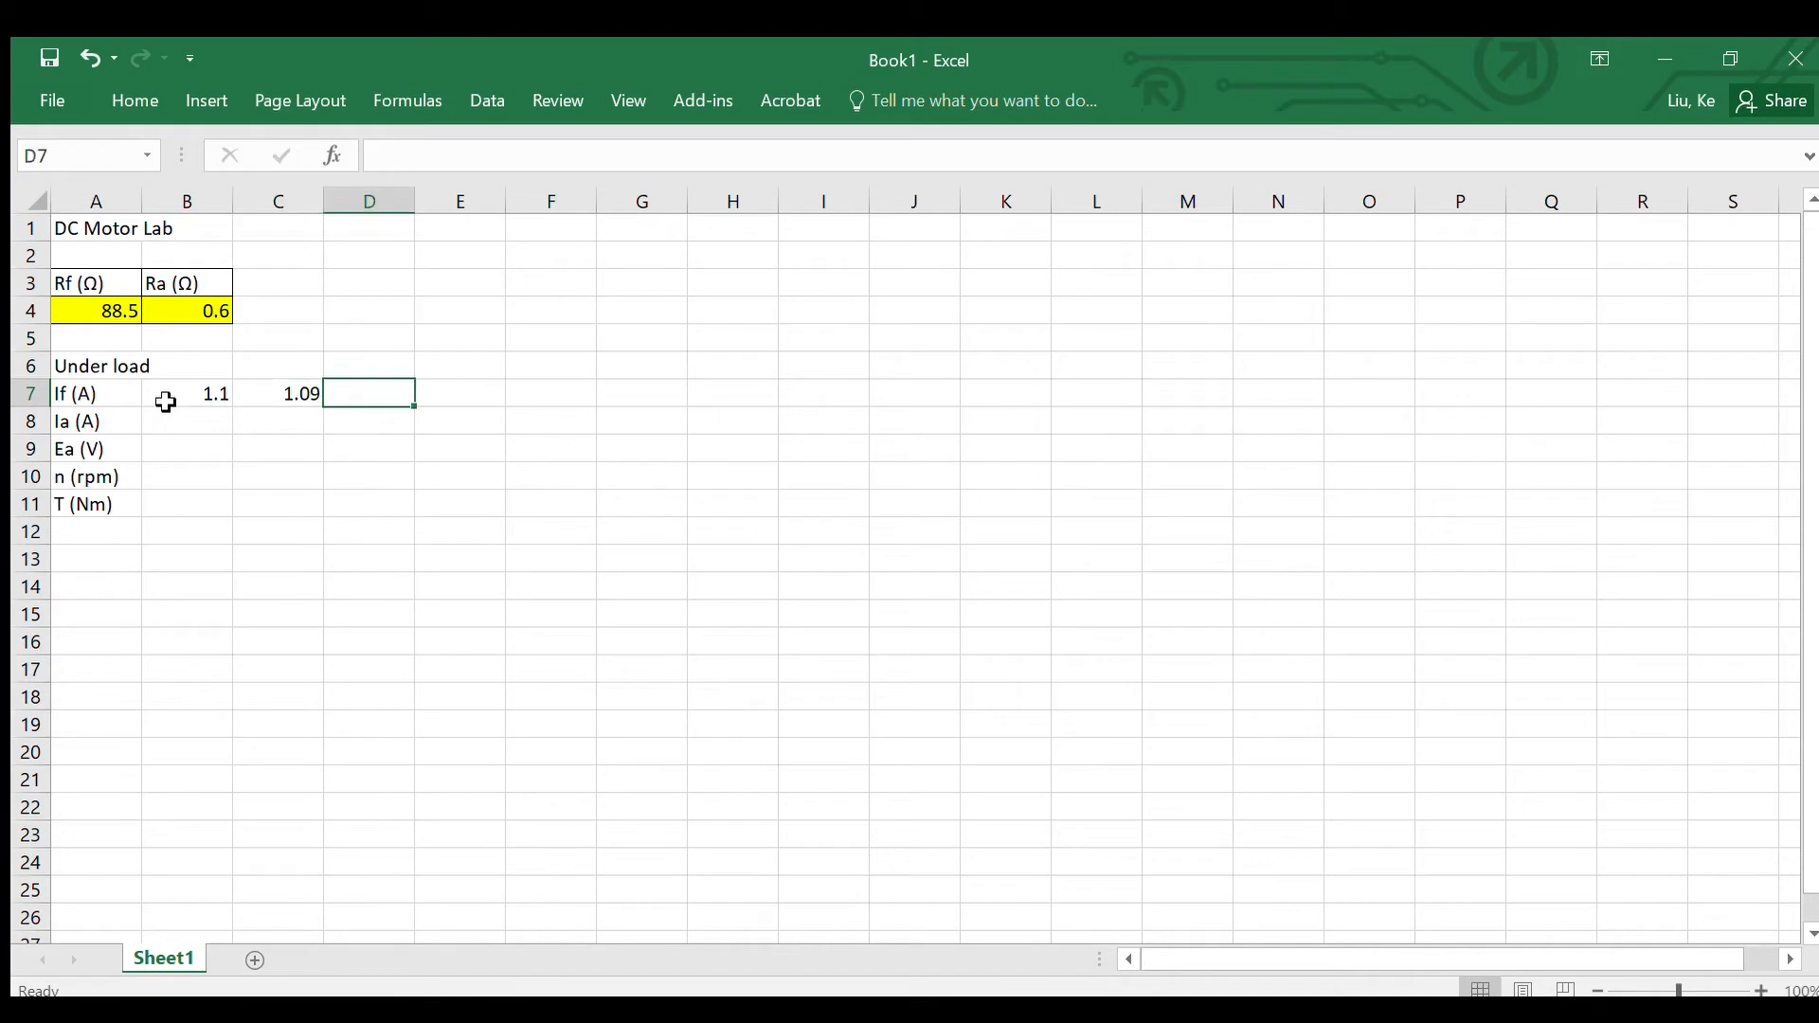
text(1.08)
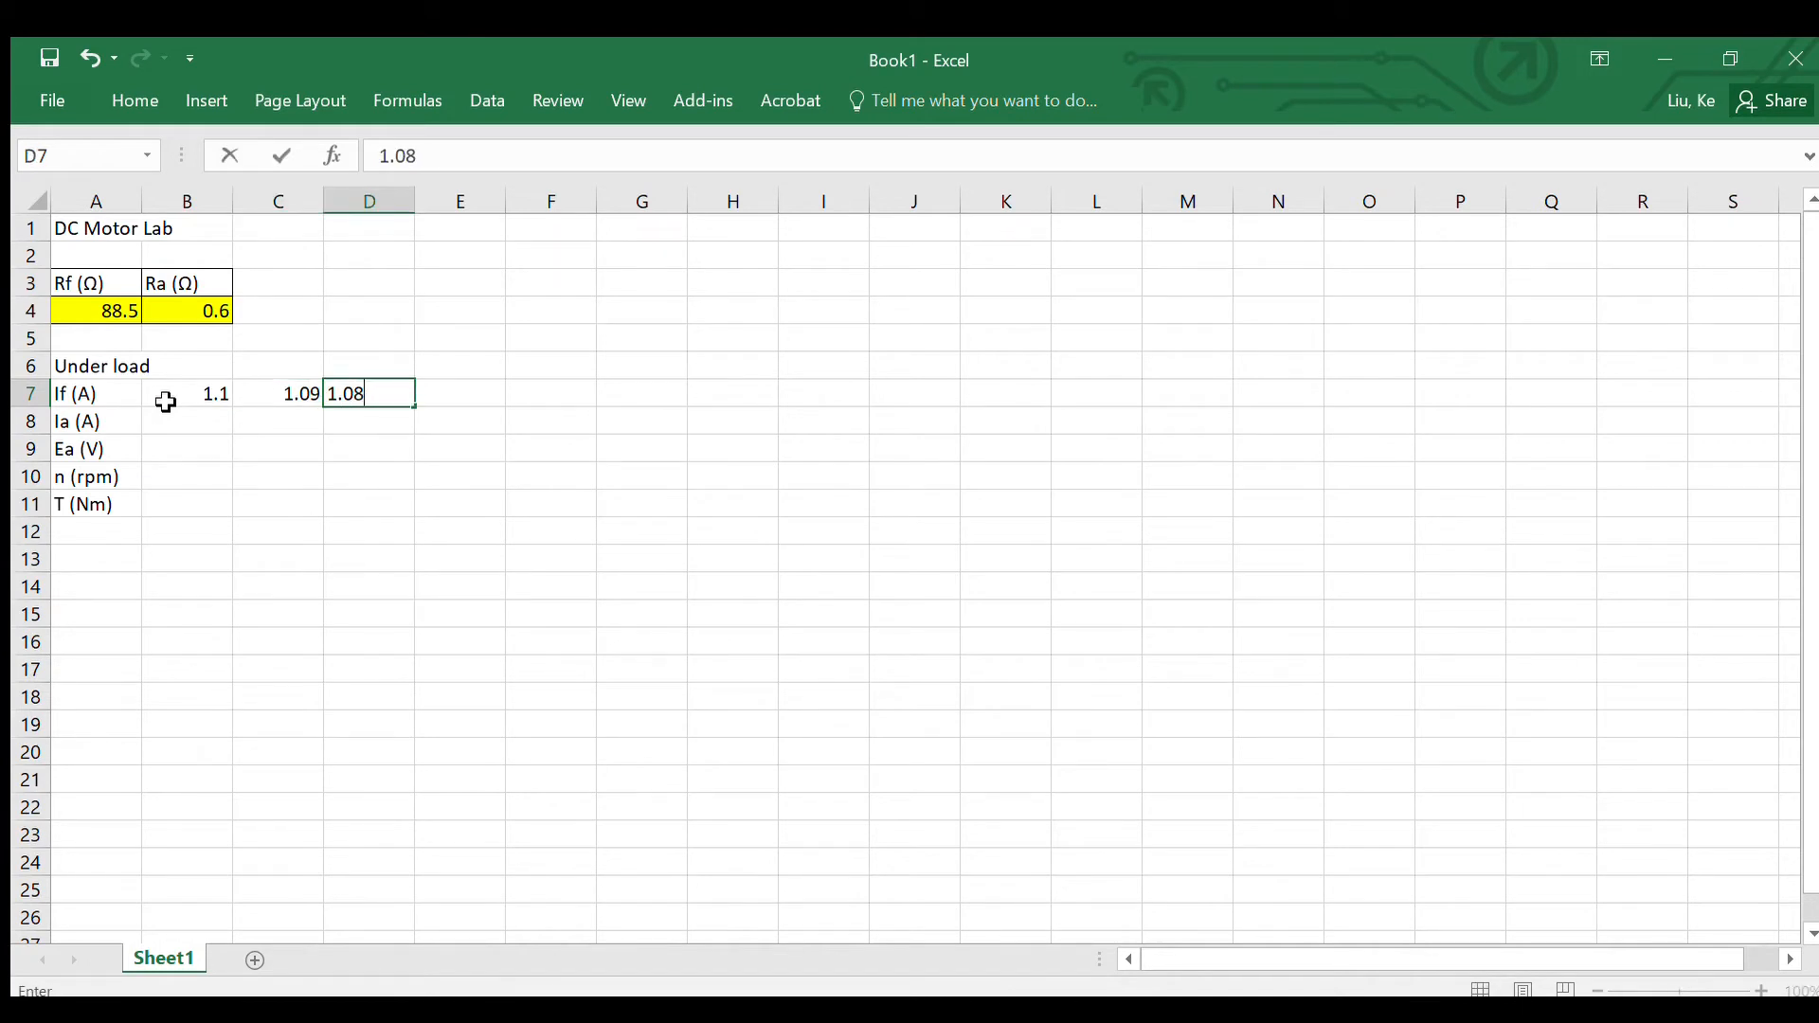
key(Tab)
text(1.07)
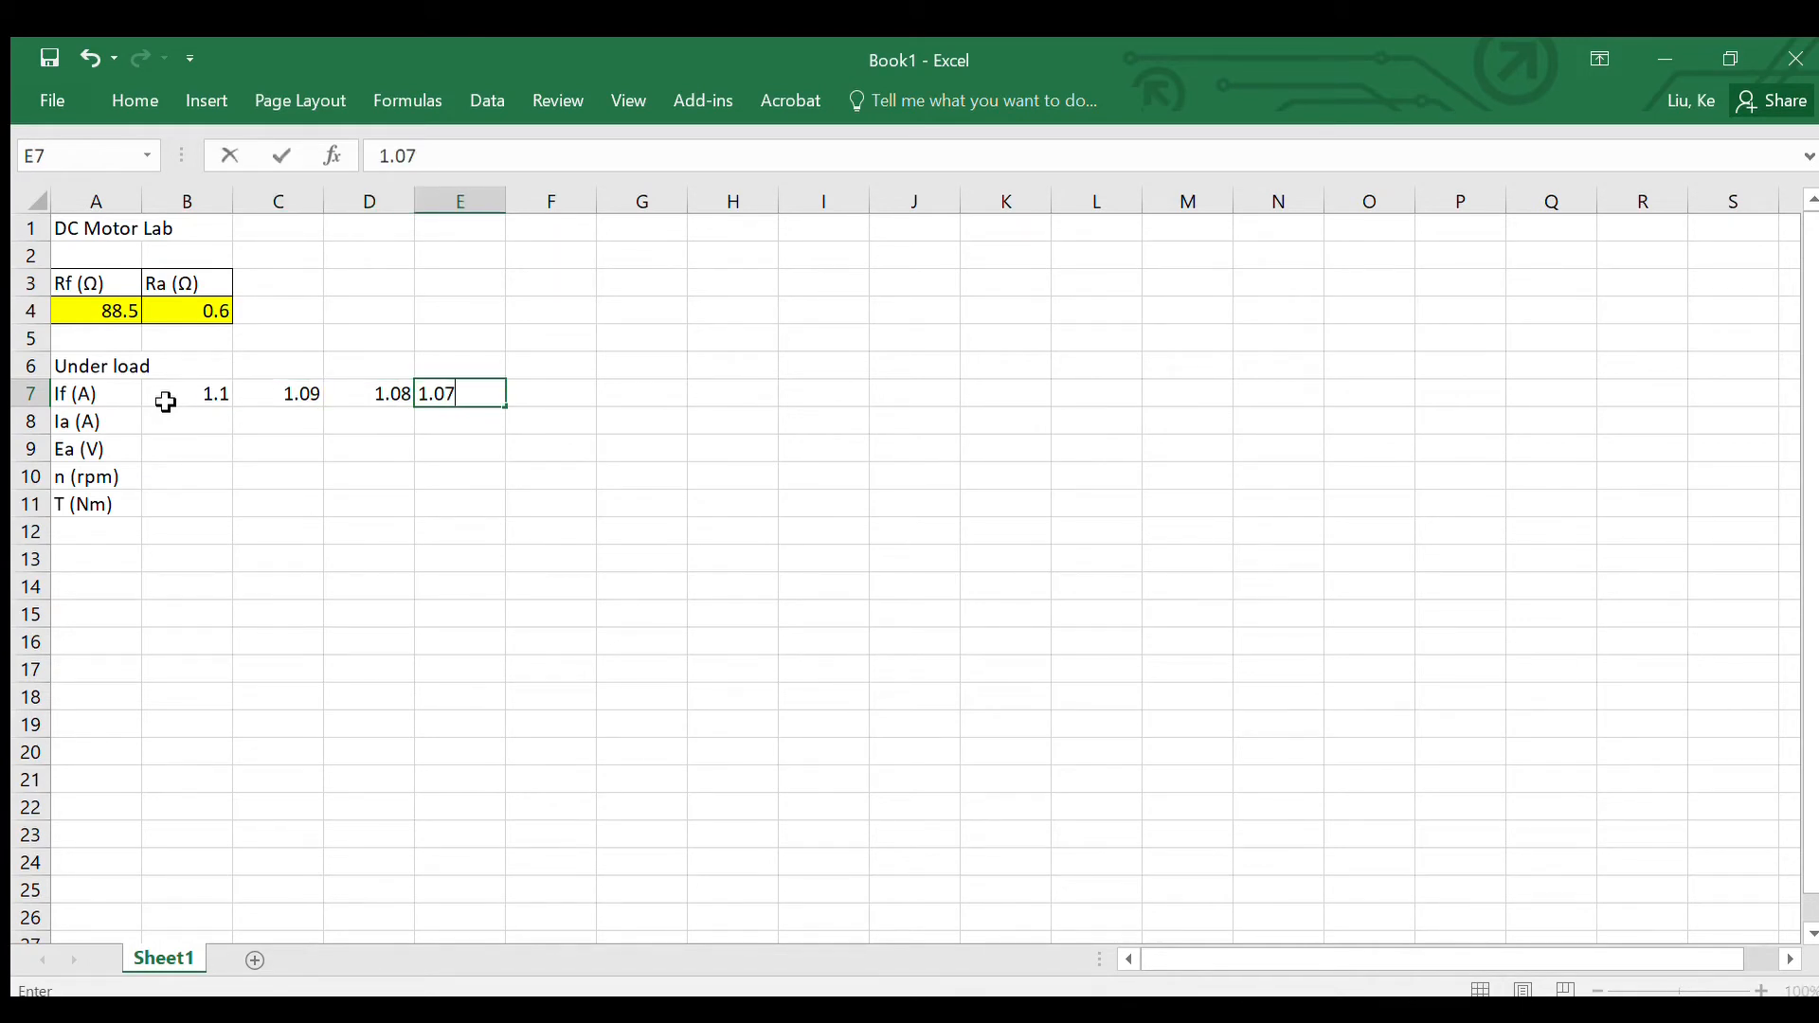
key(Tab)
text(1)
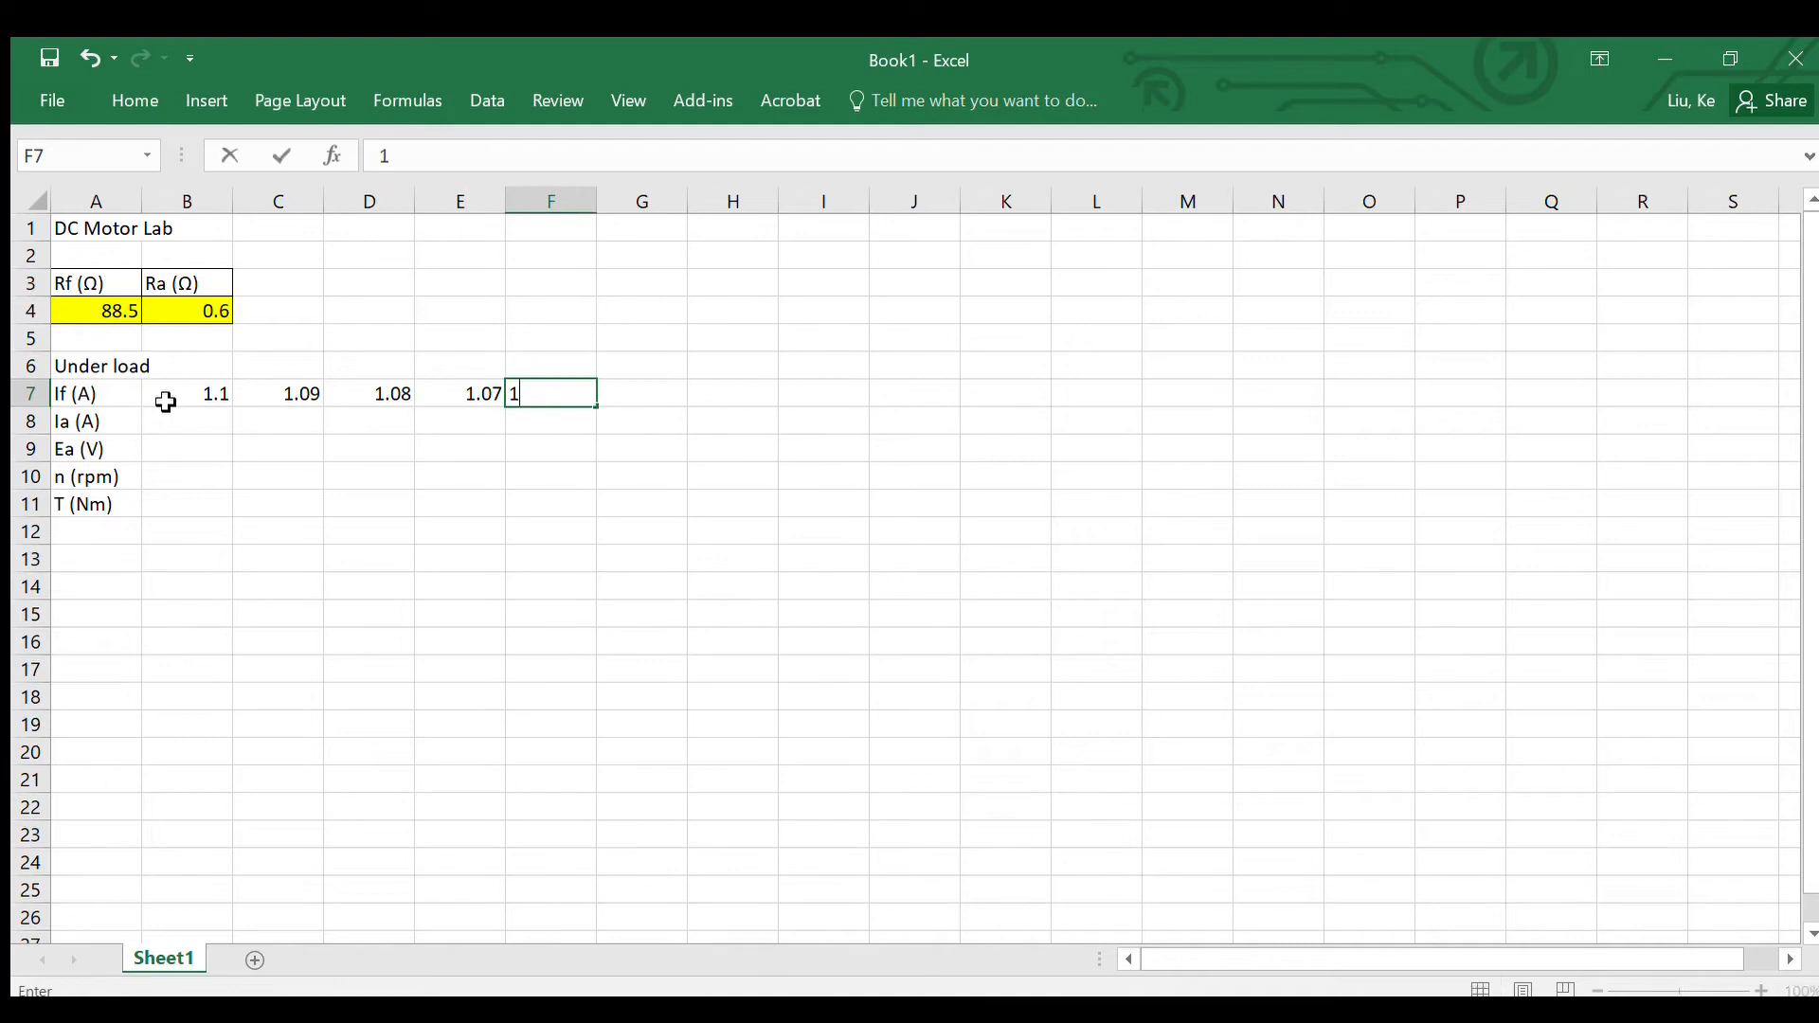
text(.06)
key(Tab)
text(1)
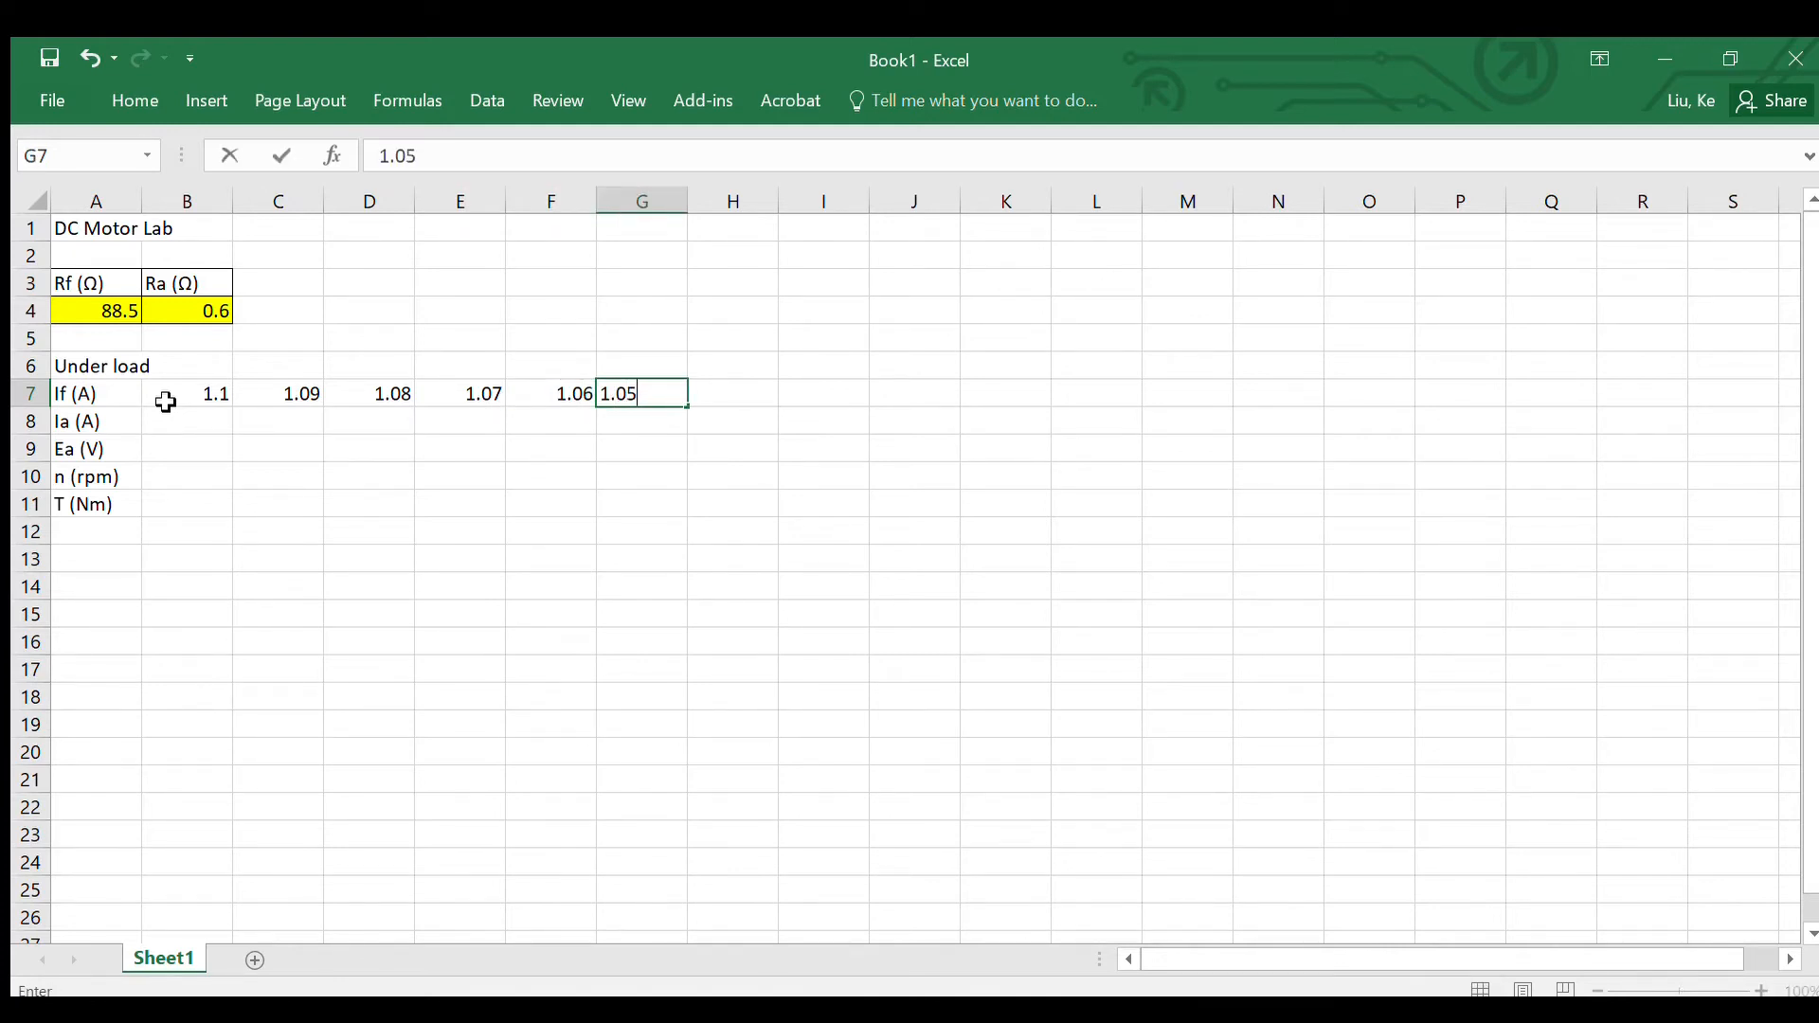
key(Return)
Step: Fill the Ia (A) row in B8:G8 with 5.3, 7.3, 9.3, 11.1, 13 and 16.2
click(166, 436)
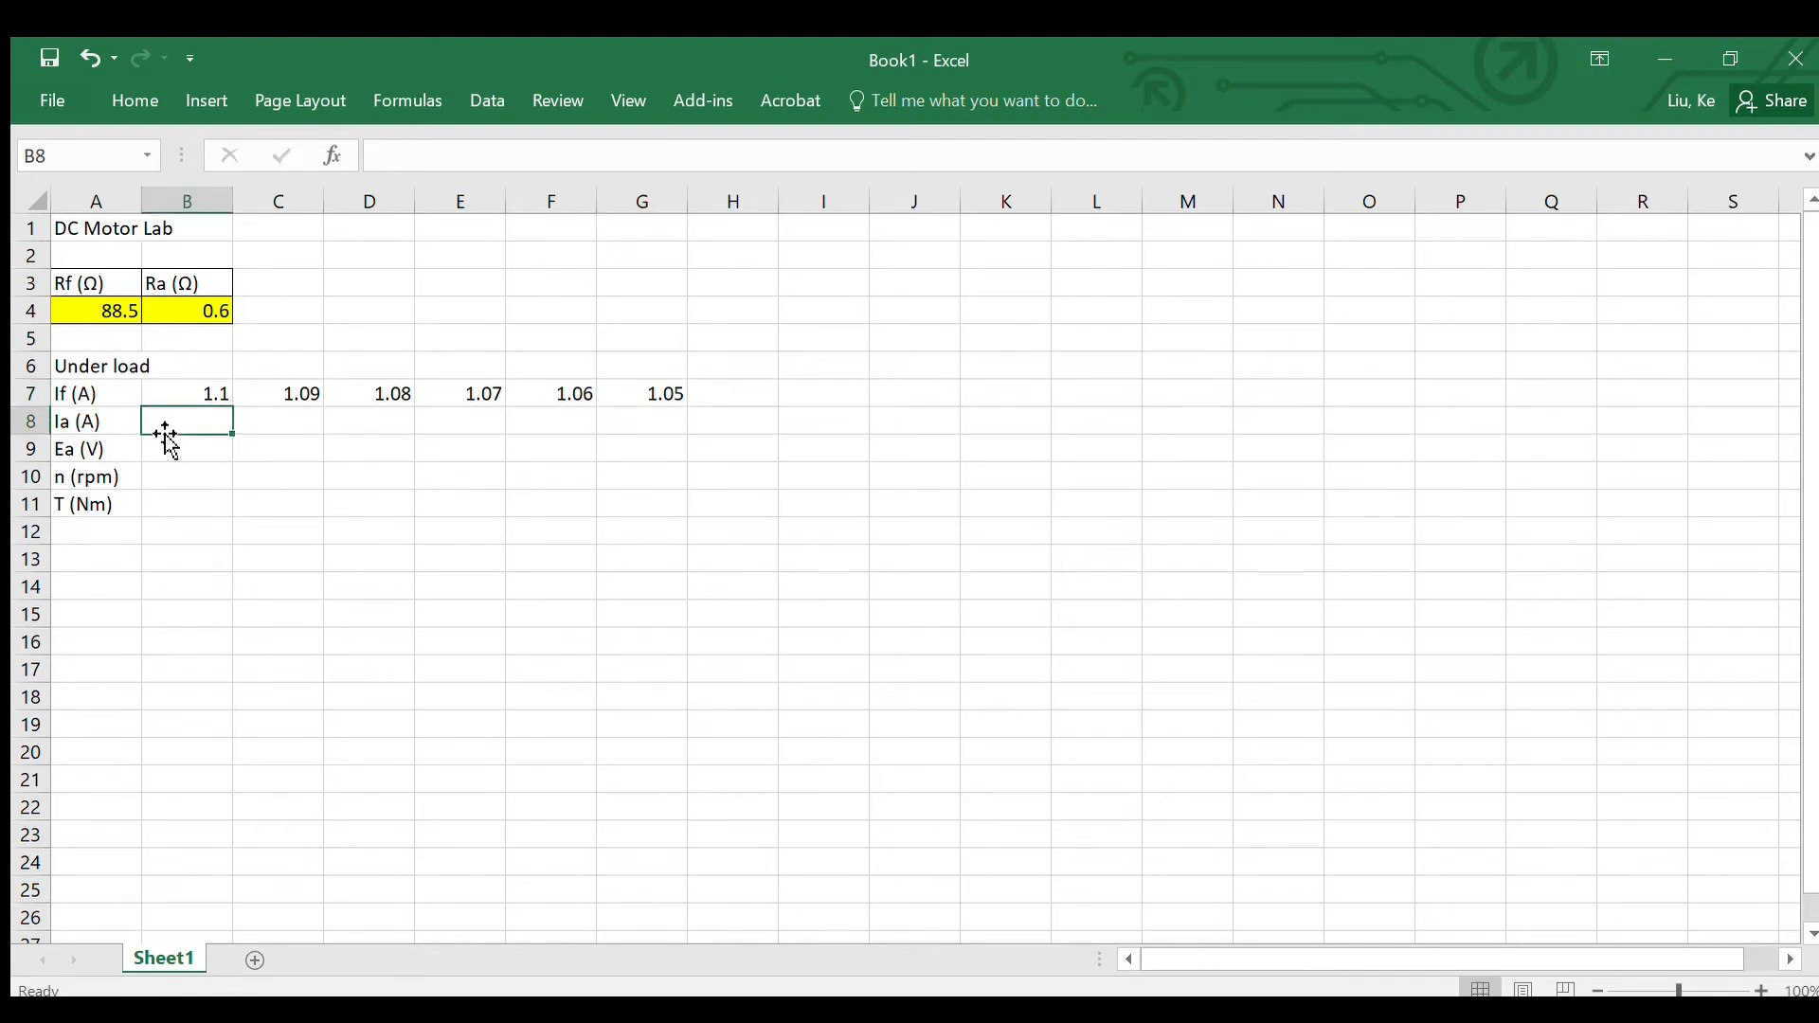
text(5.3)
key(Tab)
text(7.3)
key(Tab)
text(9.3)
key(Tab)
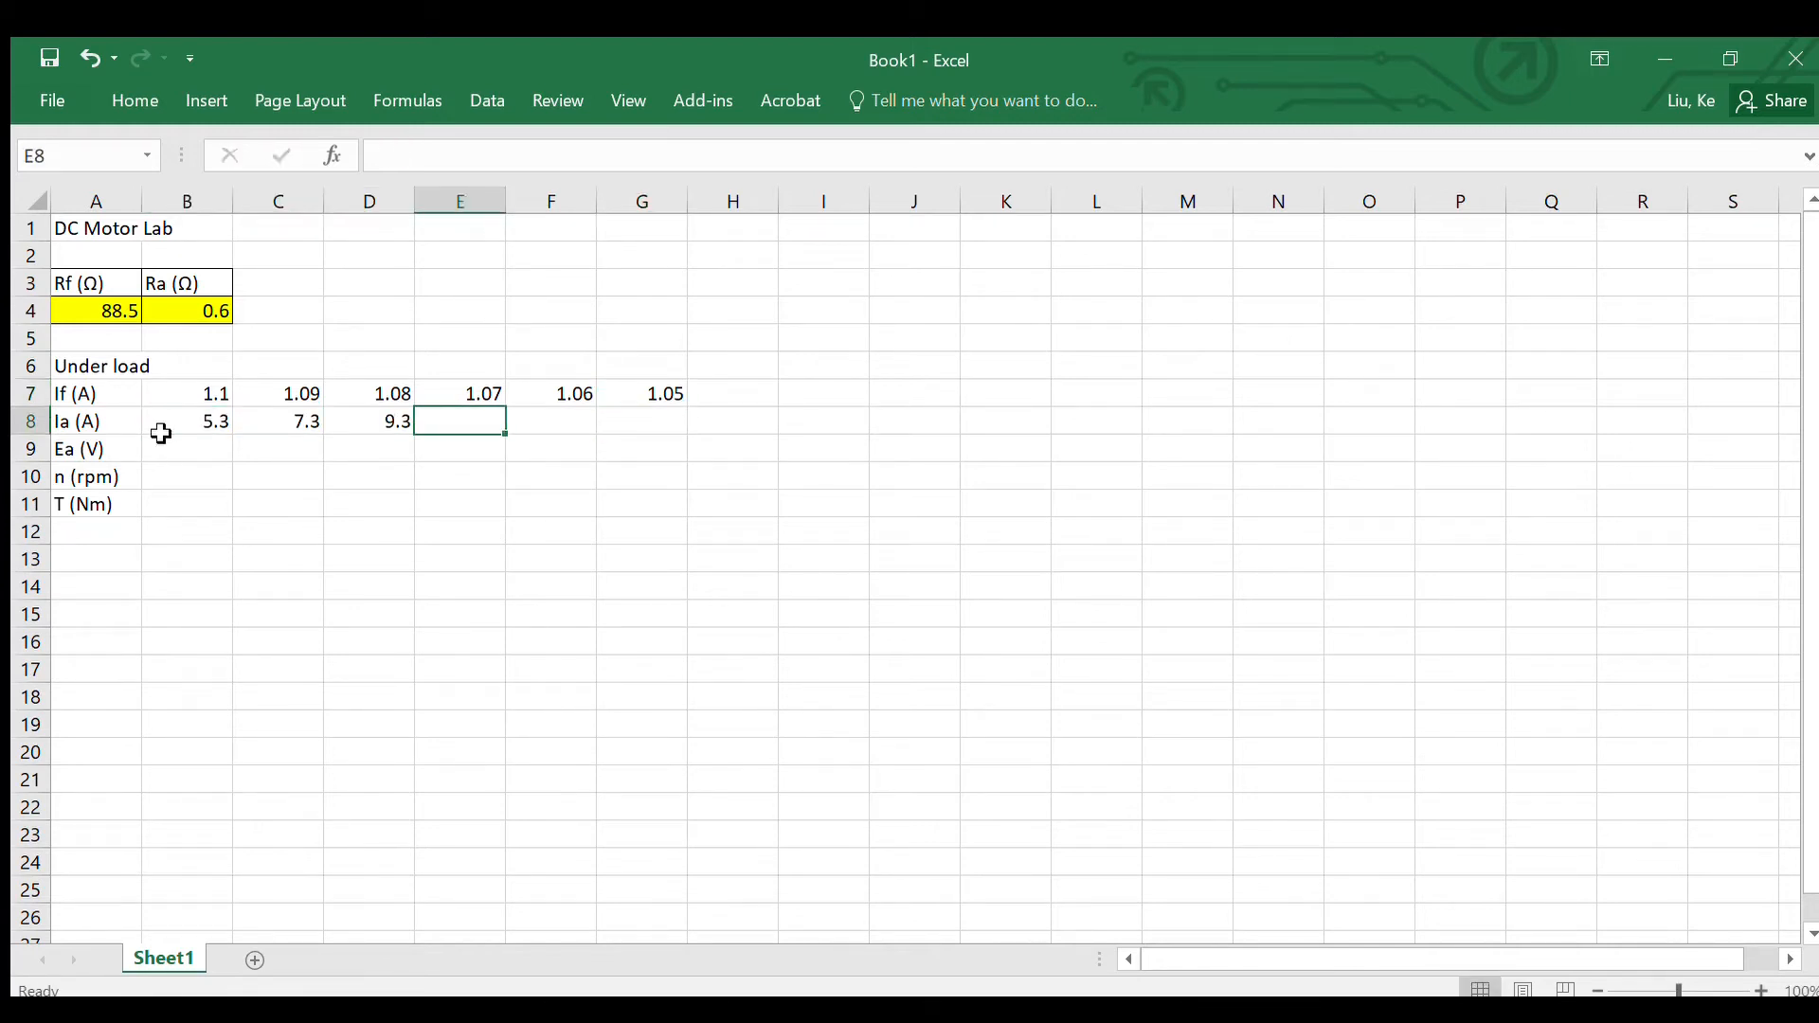
text(11.1)
key(Tab)
text(13)
key(Tab)
text(16.2)
key(Return)
Step: Fill the Ea (V) row in B9:G9 with 117.4, 116.3, 115.3, 115.1, 114.3 and 113.2
click(161, 436)
text(117.4)
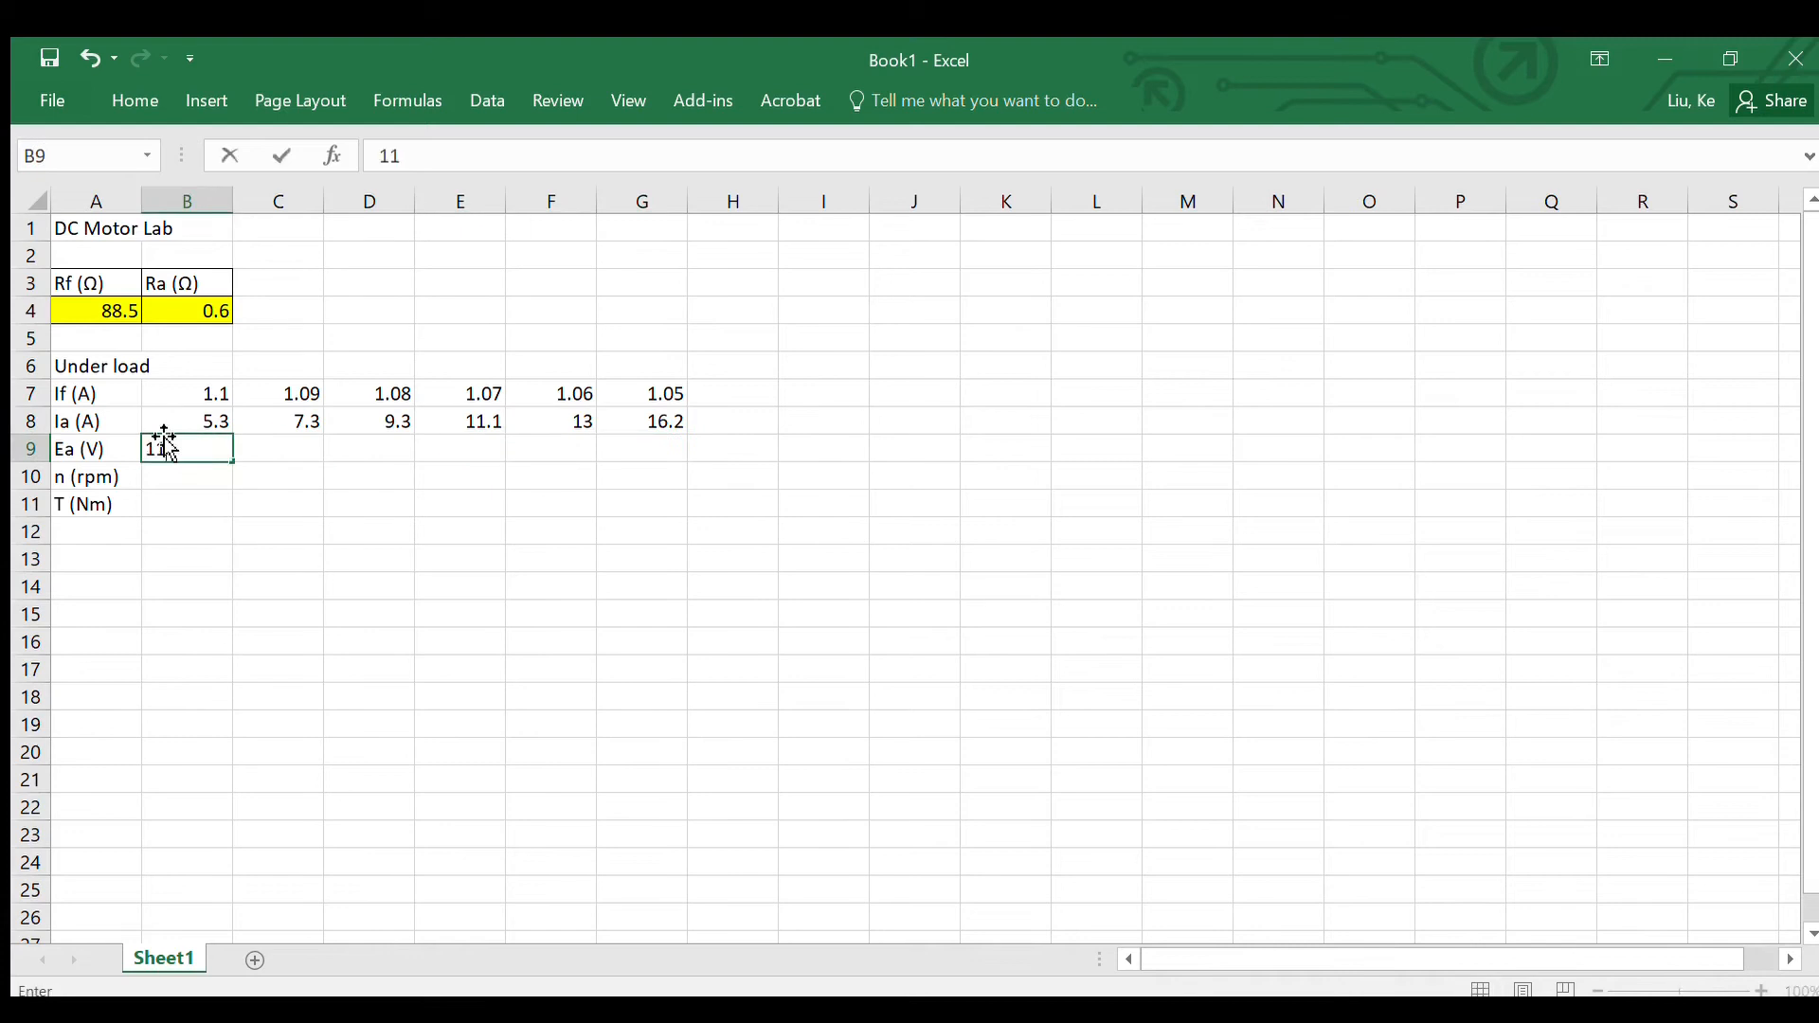
key(Tab)
text(116.3	115.3	115.1	114.3	)
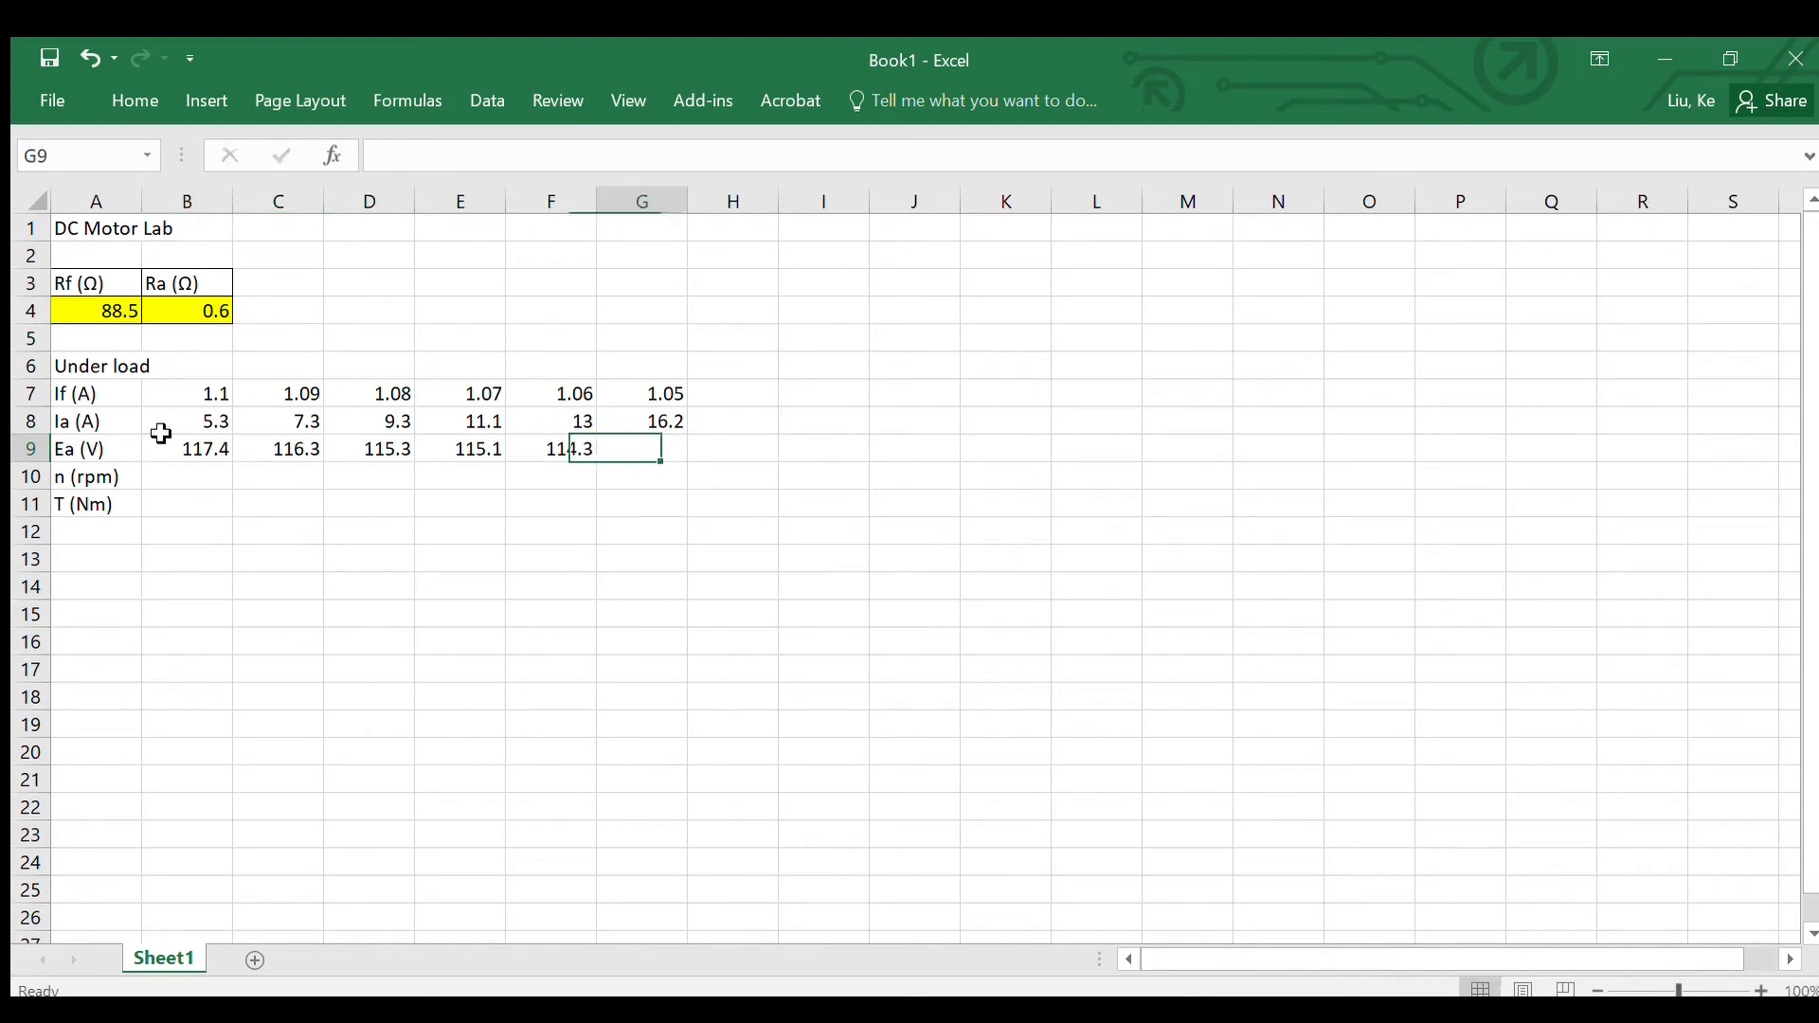
text(113.2)
key(Return)
Step: Fill the n (rpm) row in B10:G10 with 1554, 1542, 1536, 1530, 1524 and 1506
text(1554)
key(Tab)
text(1542)
key(Tab)
text(1536)
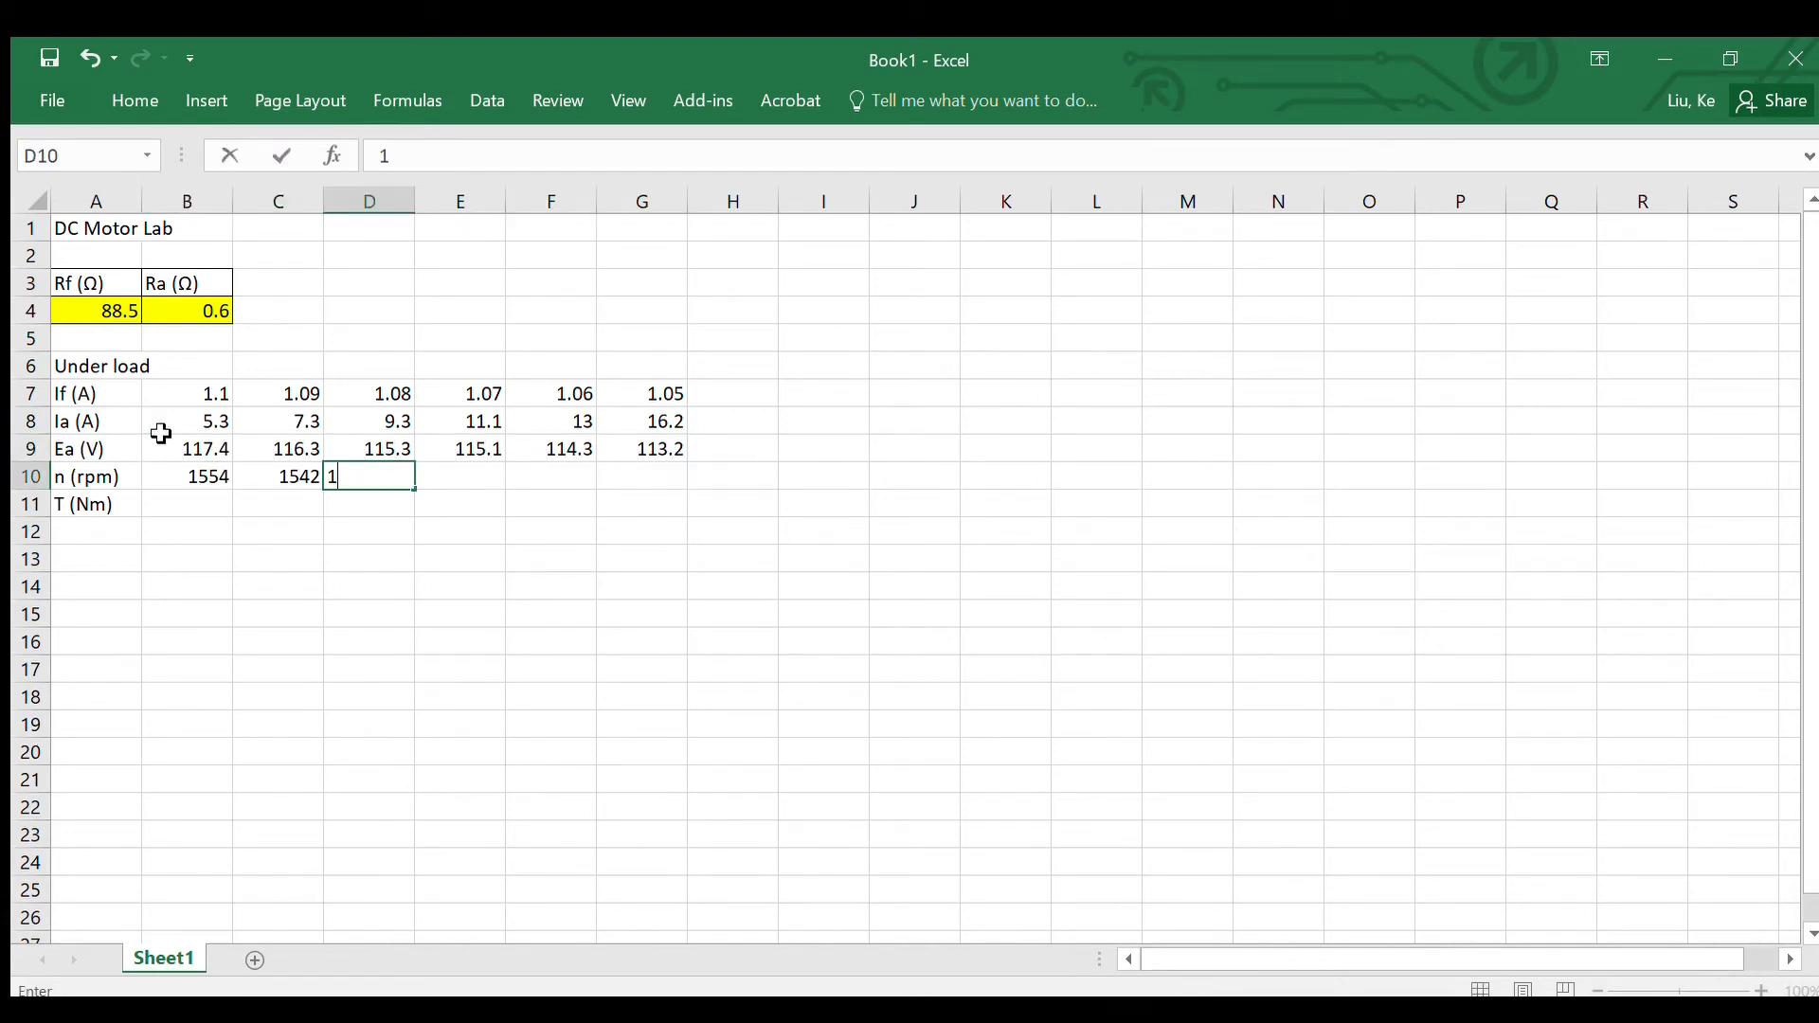
key(Tab)
text(1530	1524	1506)
key(Return)
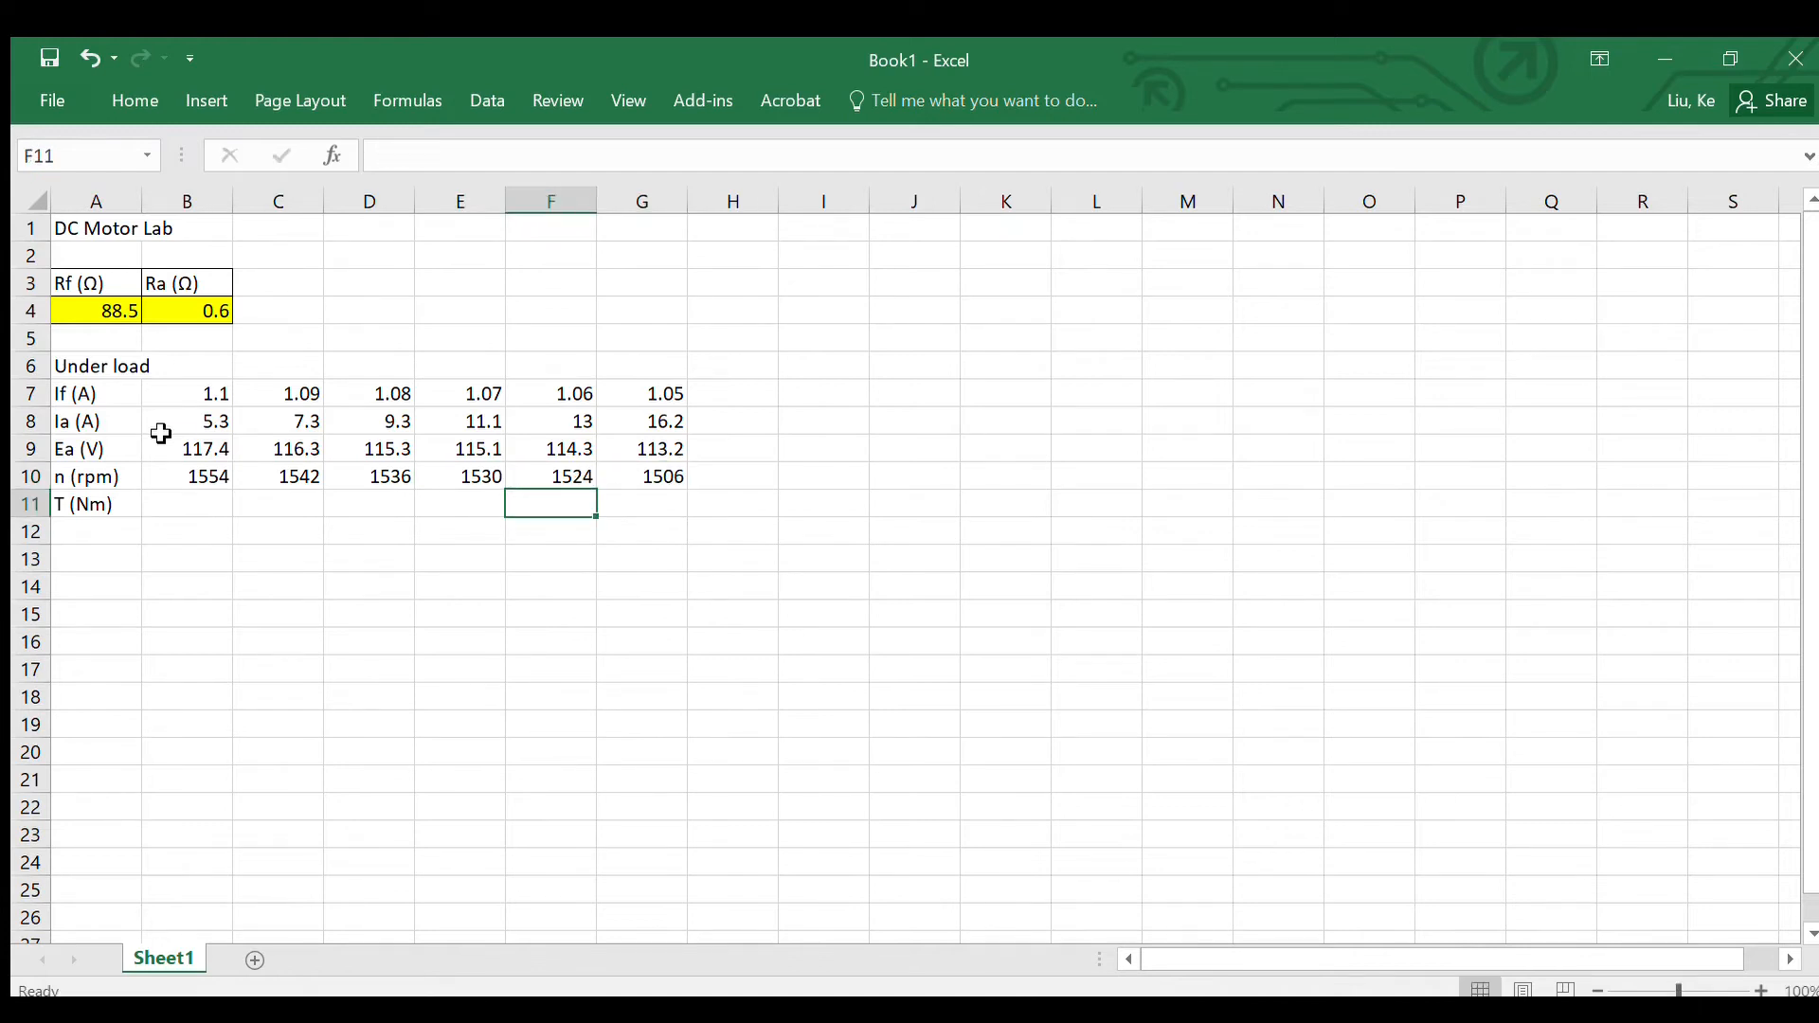
Step: Fill the T (Nm) row in B11:G11 with 2.12, 3.54, 4.96, 6.37, 7.55 and 9.68
text(2.12)
key(Tab)
text(3.54)
key(Tab)
text(4.96)
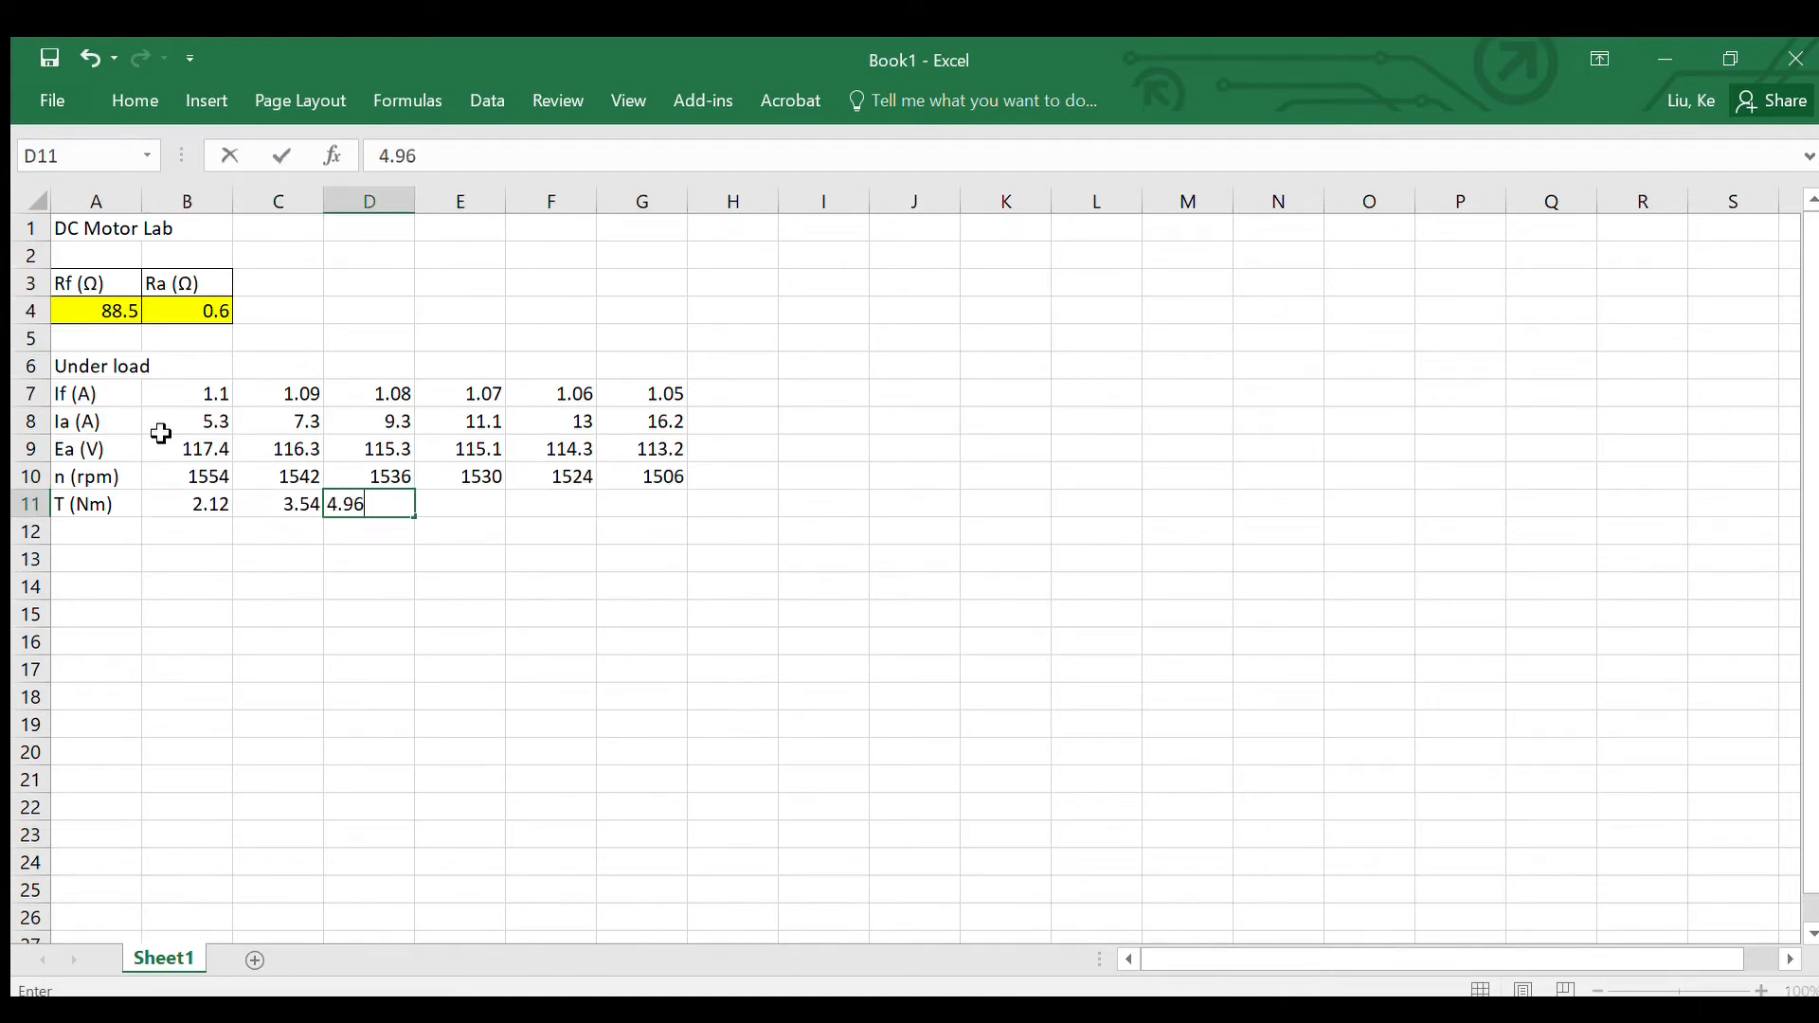
key(Tab)
text(6.37	7.55	9.68)
key(Return)
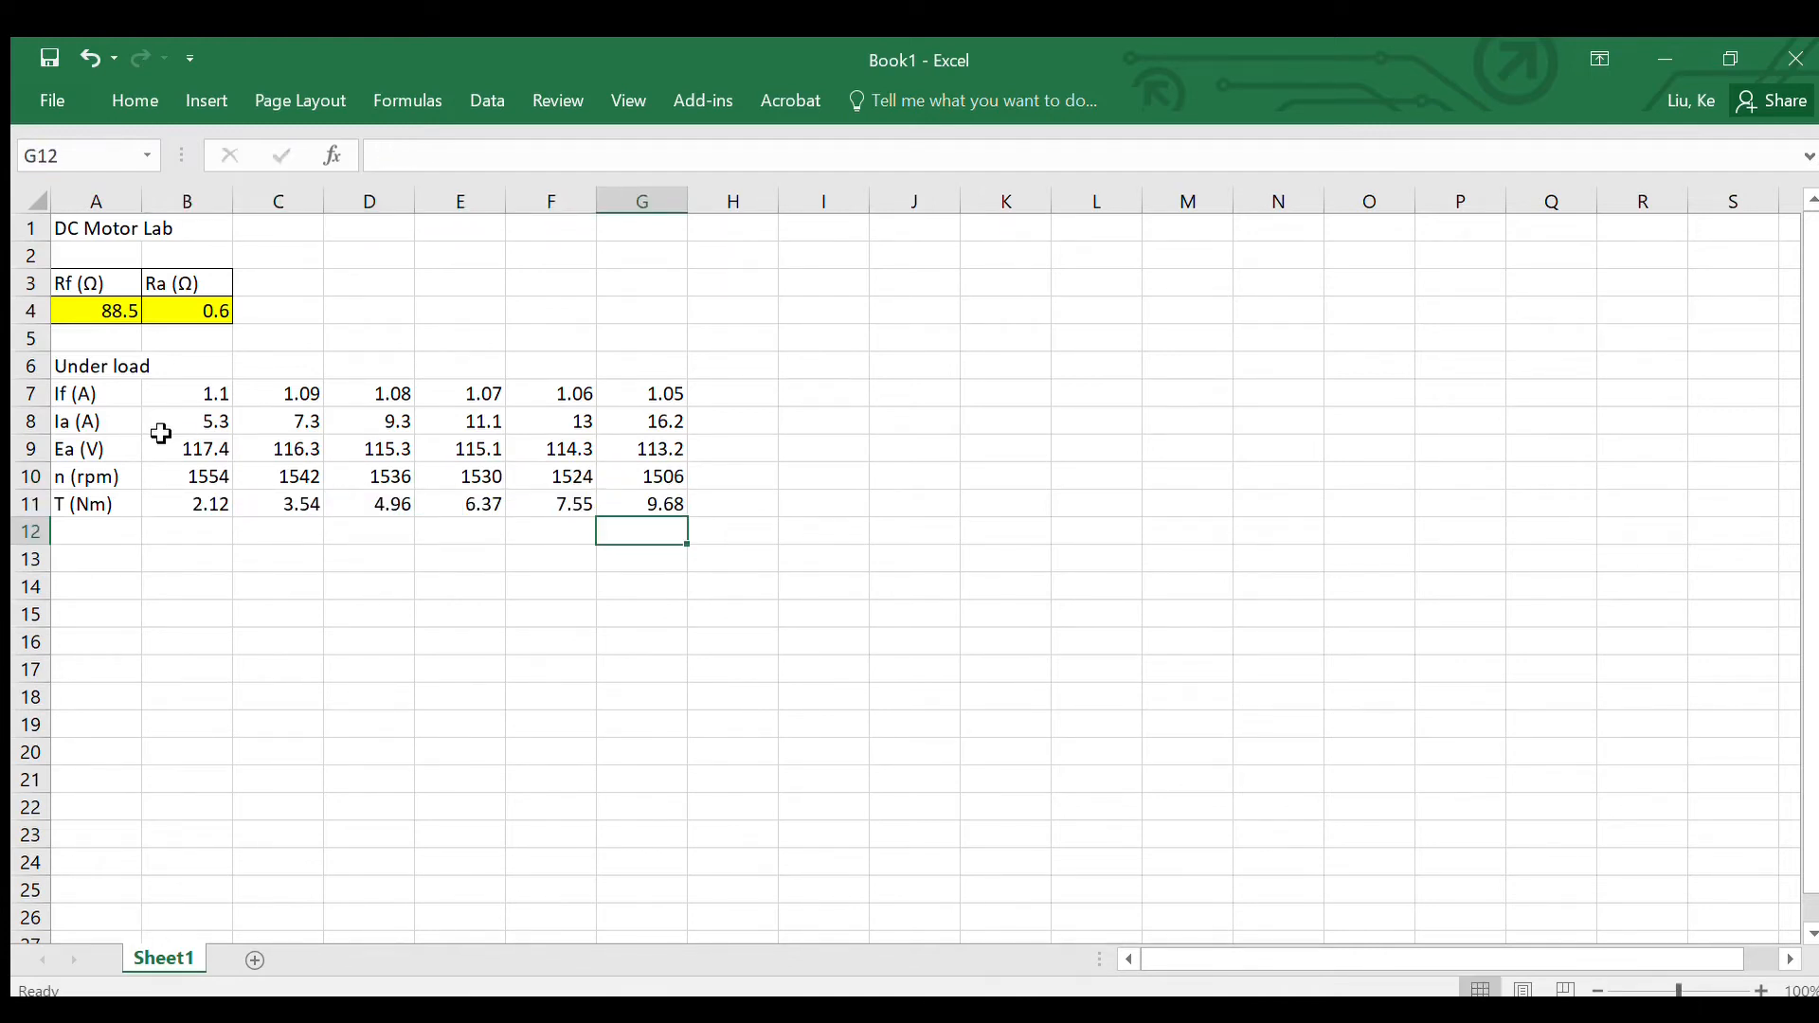
Step: Apply borders around all cells of the under-load table A7:G11
key(Home)
drag(76, 394, 631, 494)
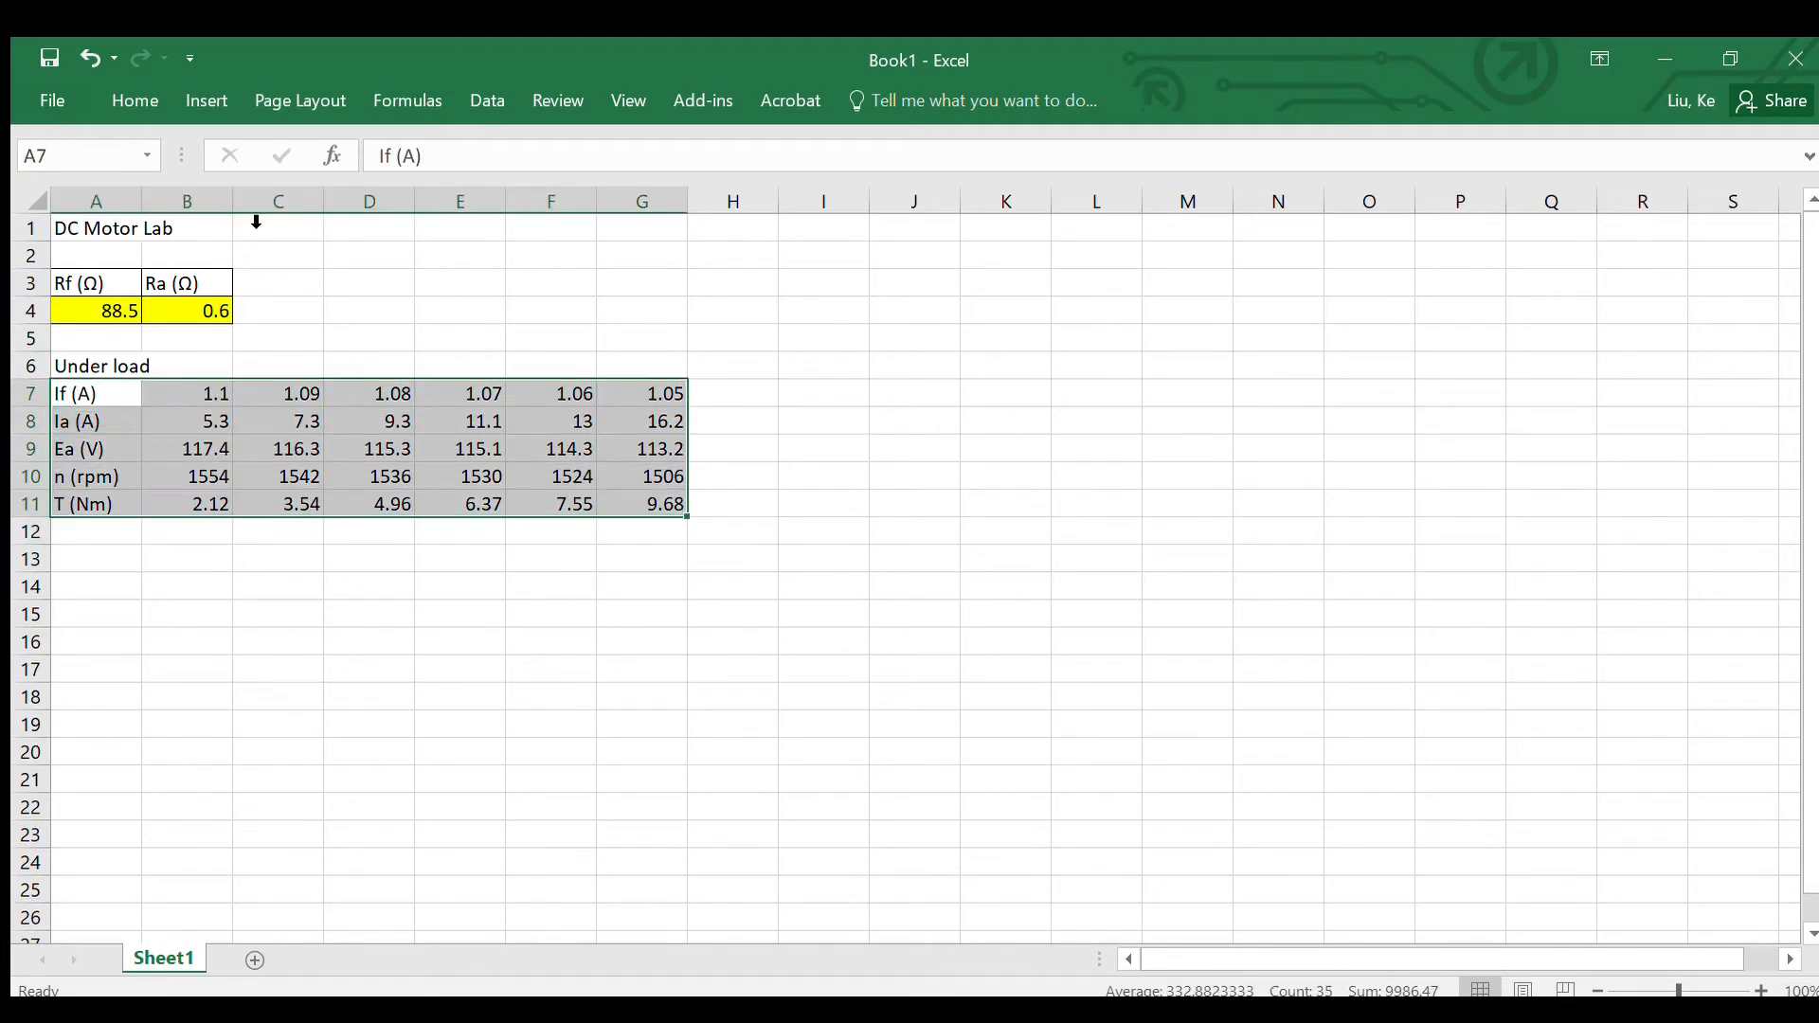
click(130, 95)
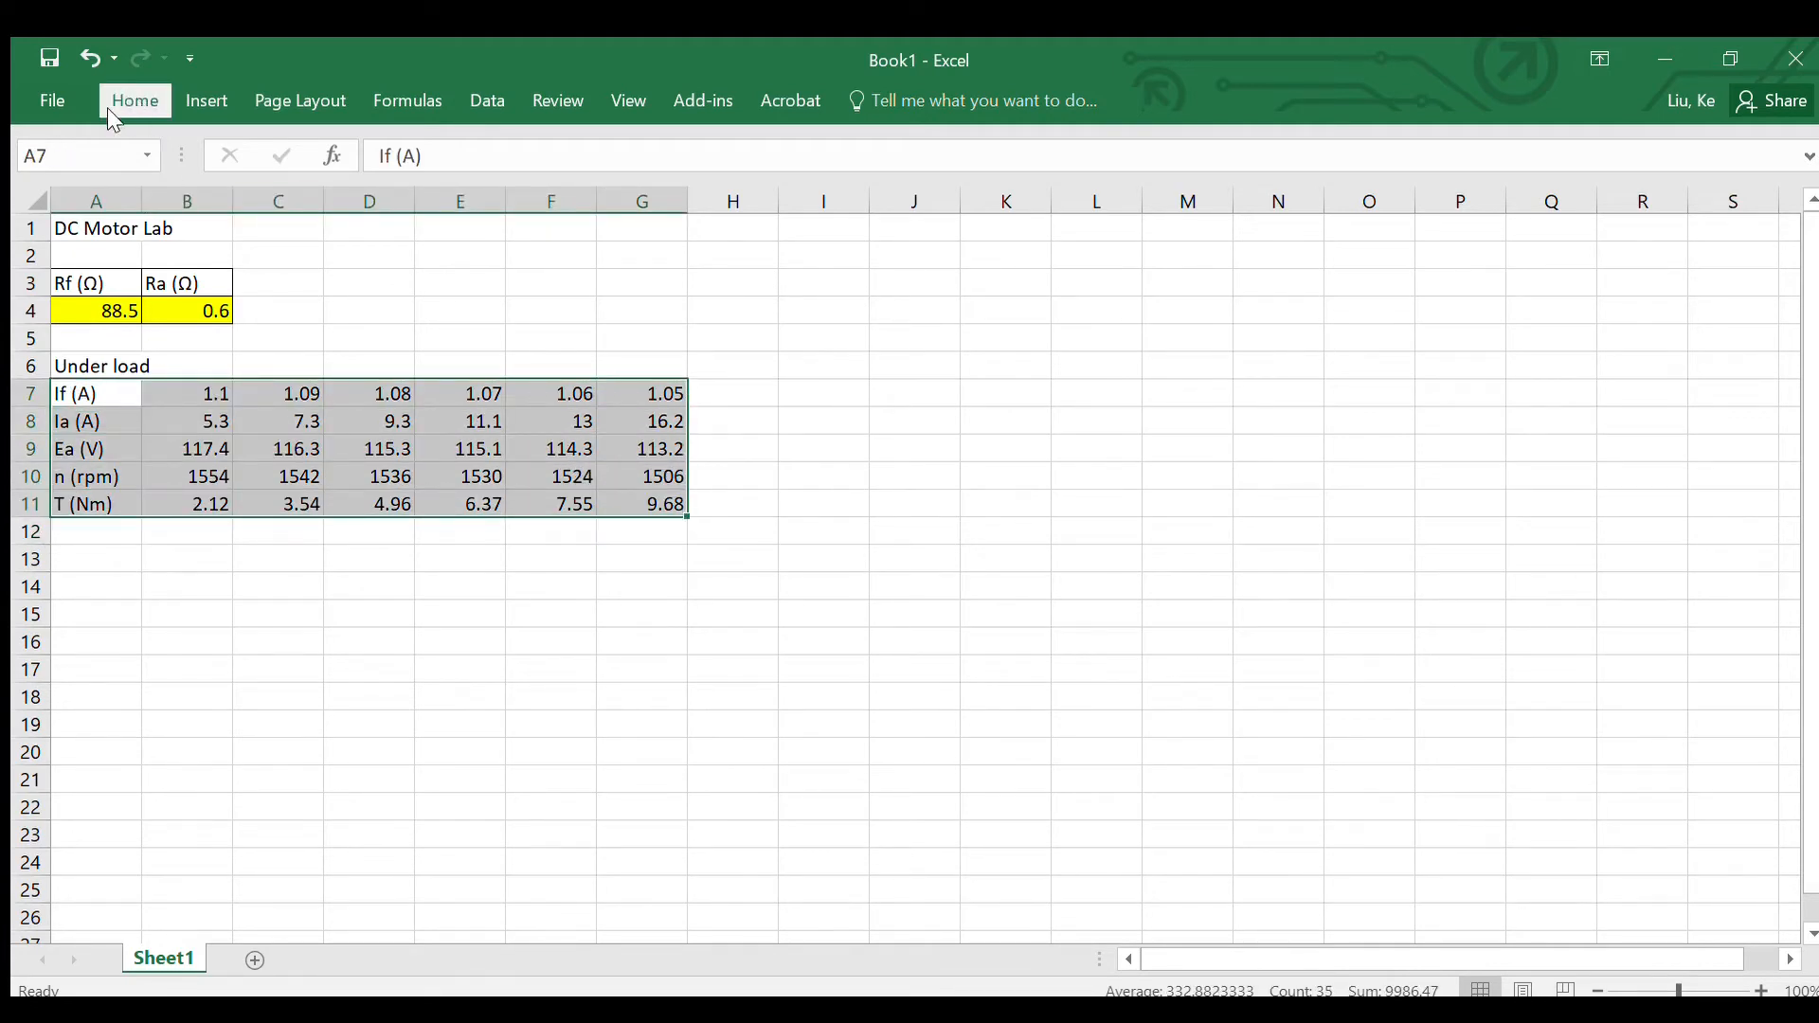
click(328, 173)
click(177, 528)
Step: Highlight the under-load measurement values in B7:G11 with a yellow fill
drag(171, 391, 607, 494)
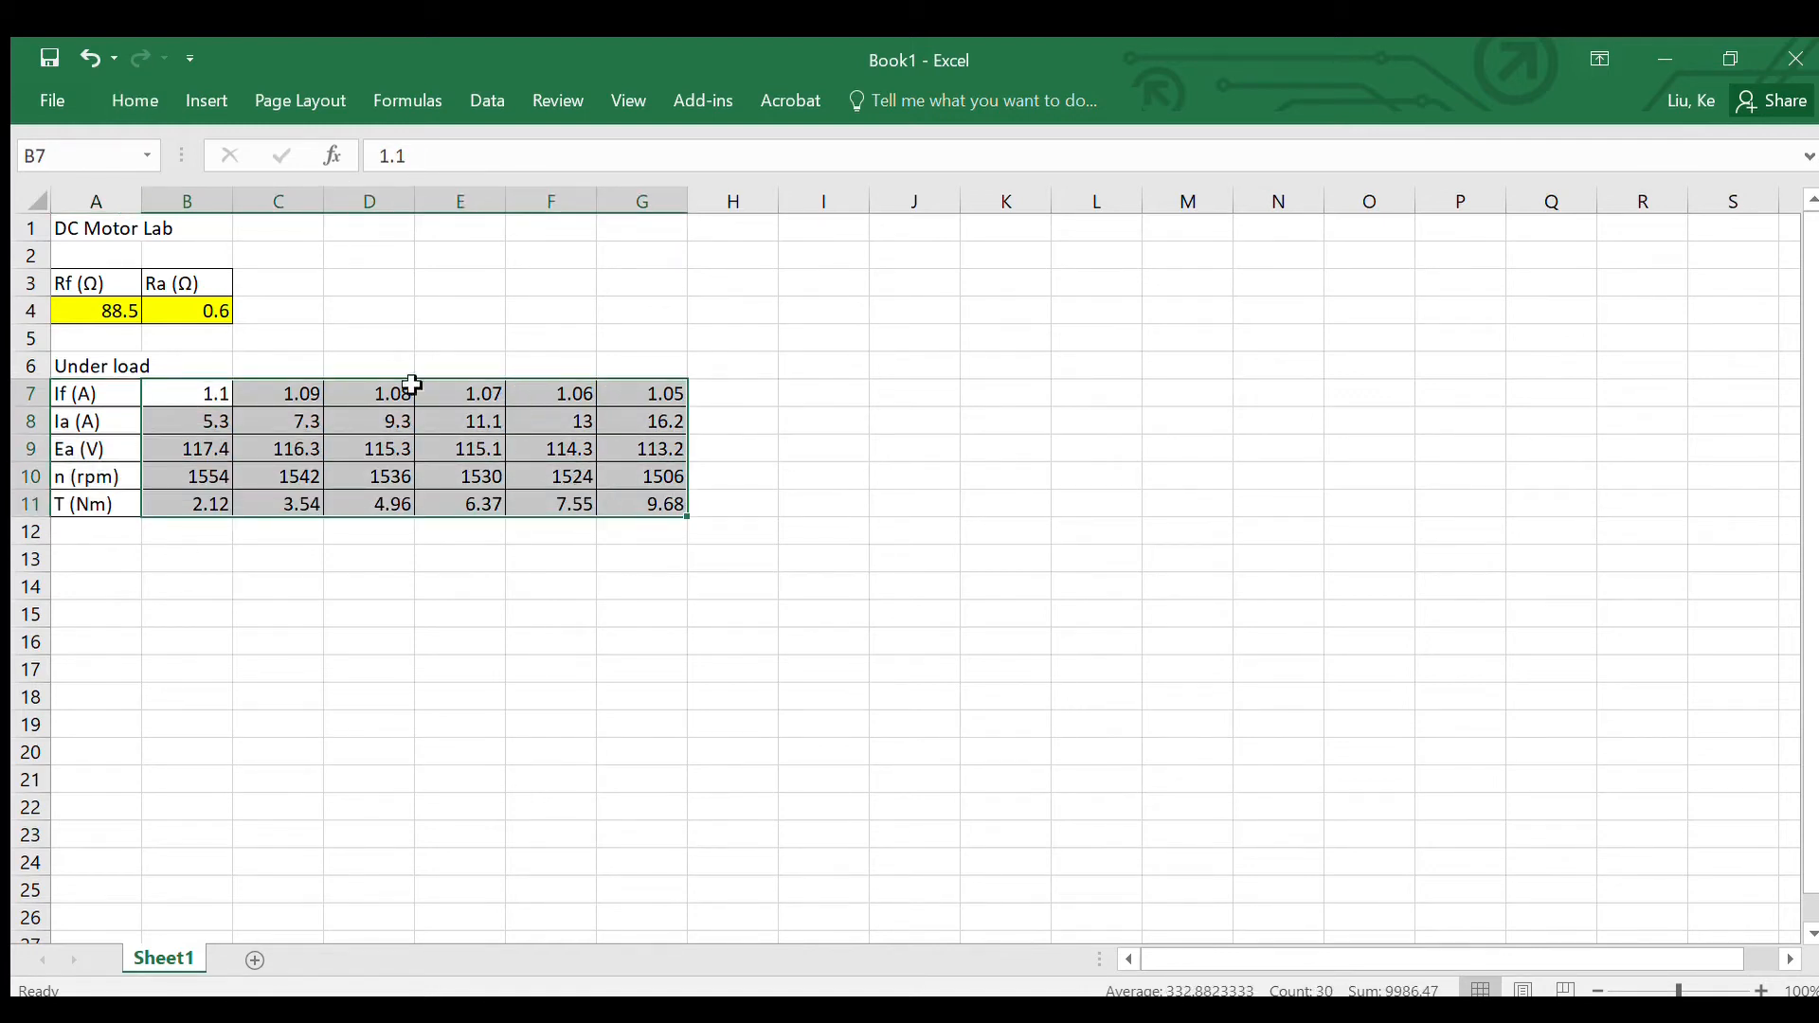
click(120, 103)
click(382, 184)
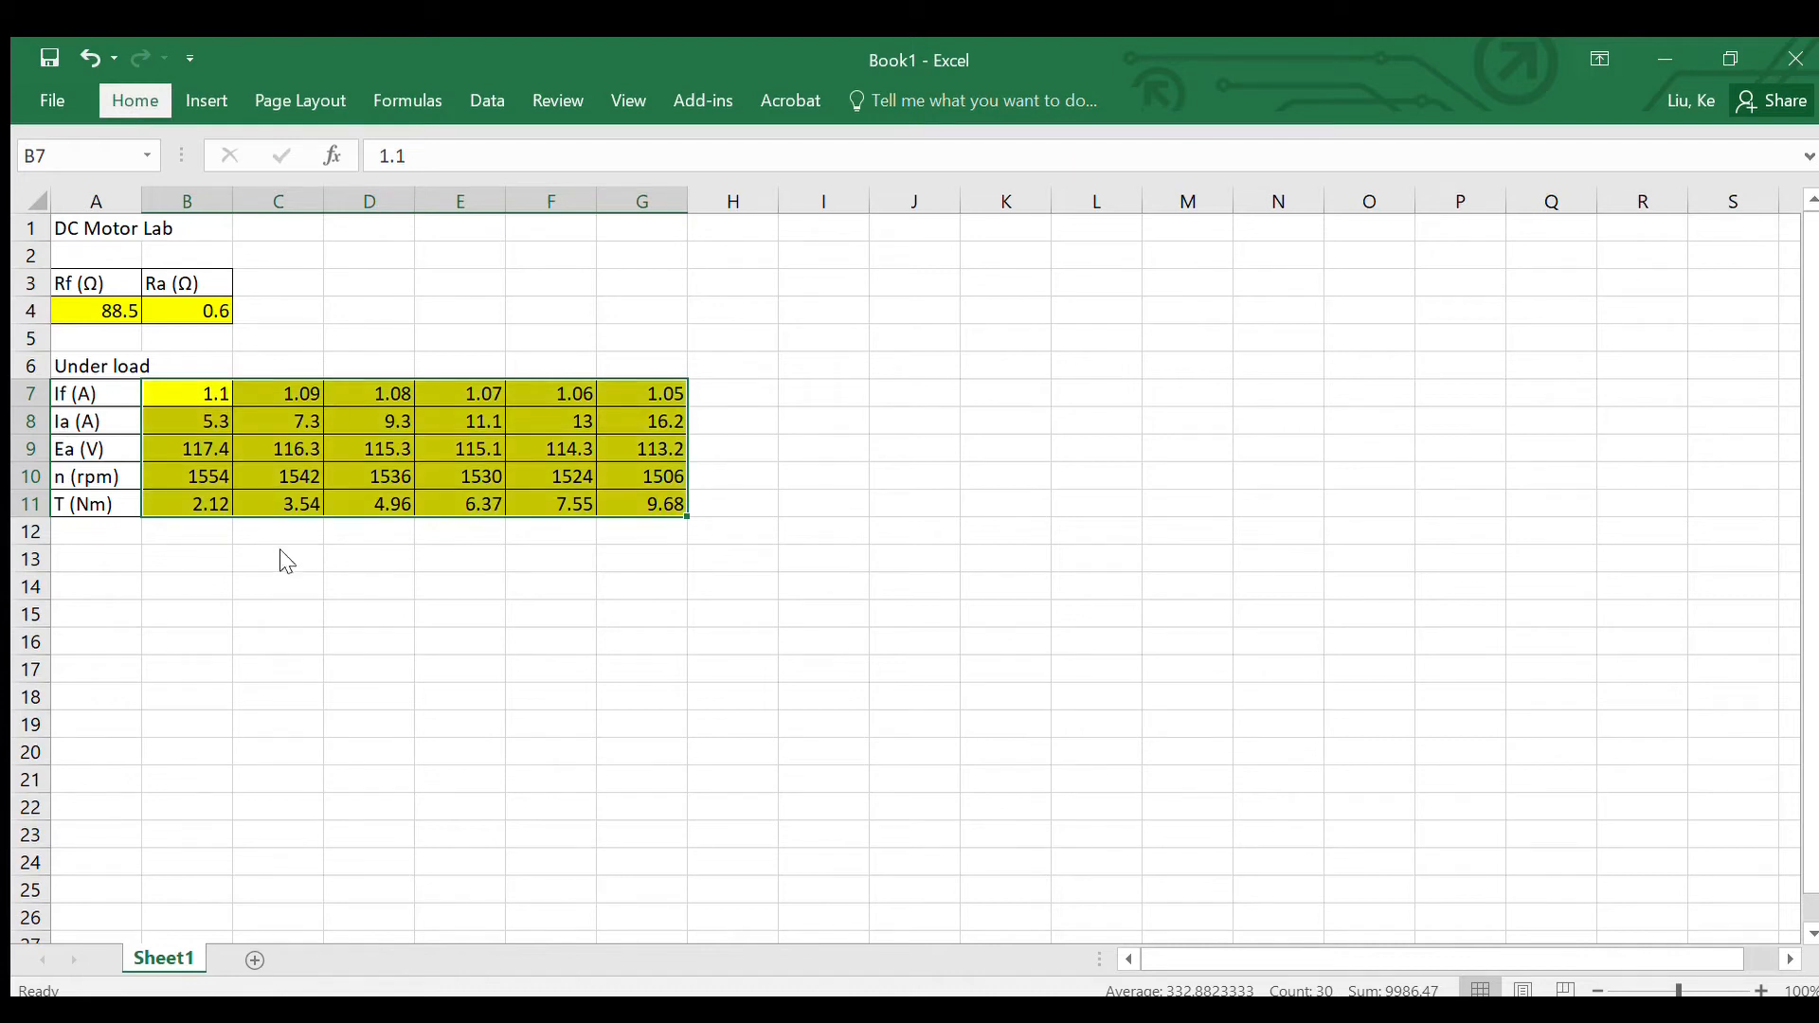
click(180, 541)
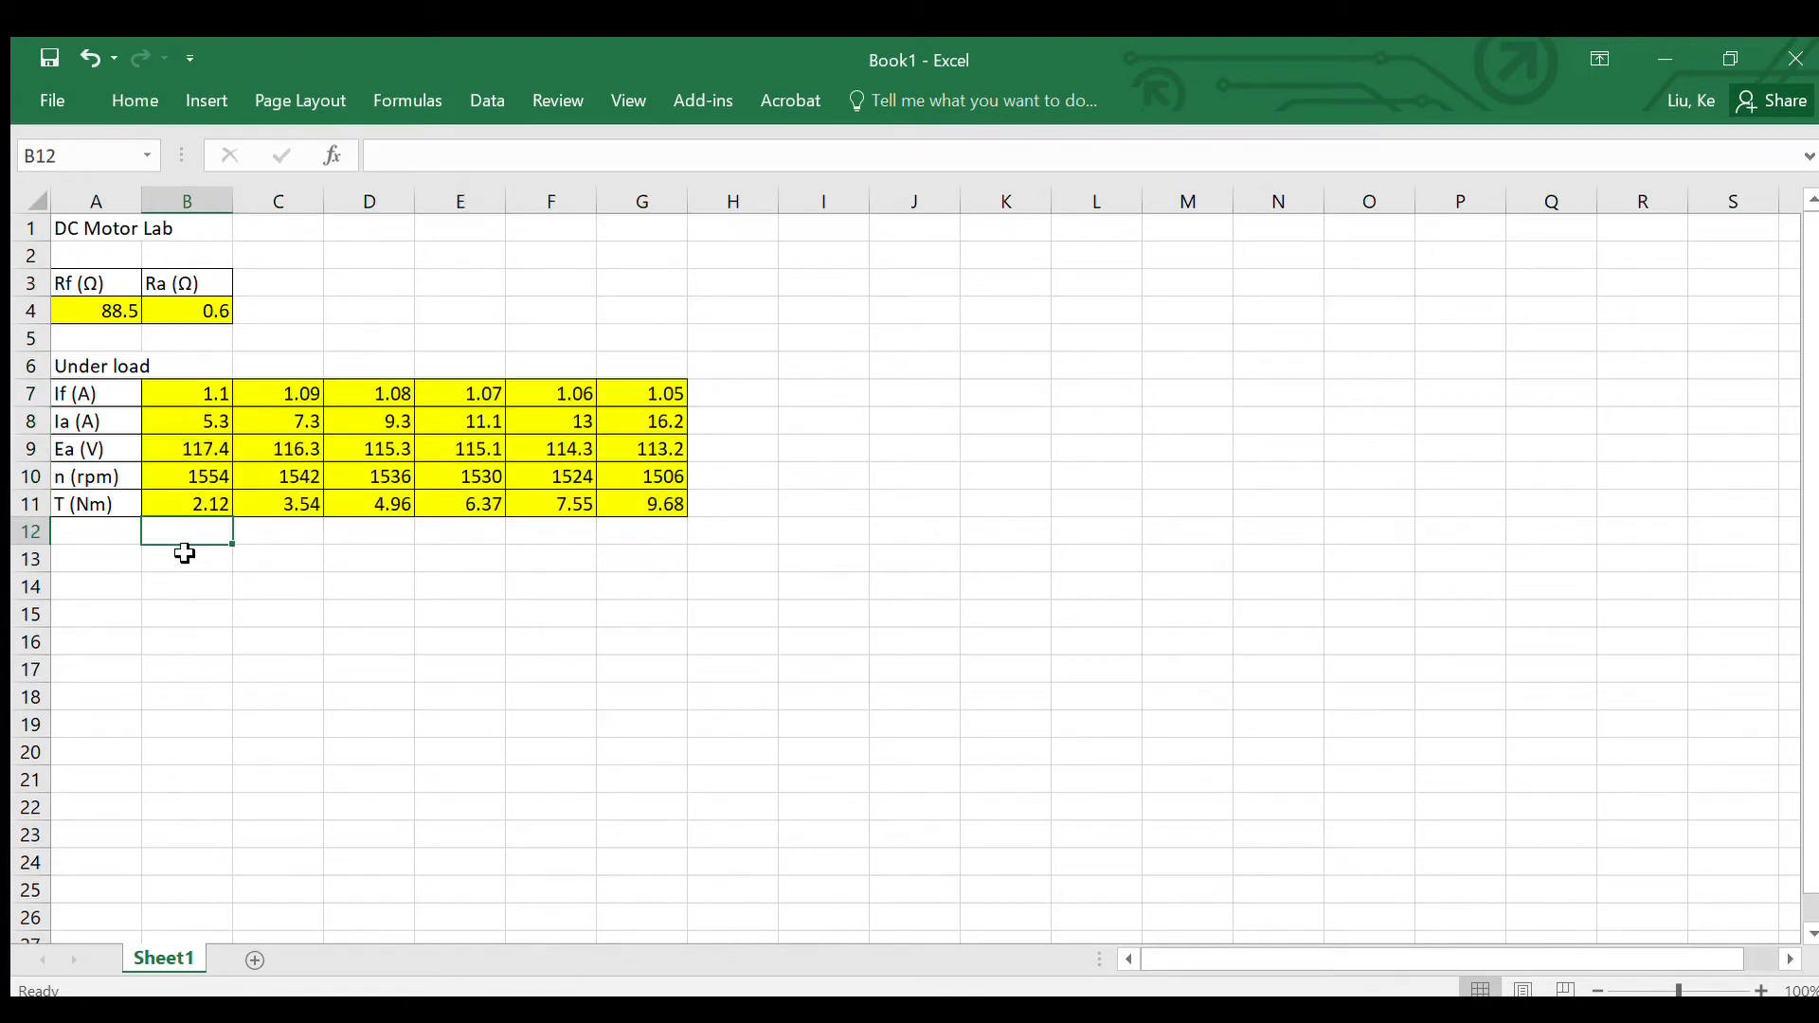
Step: Enter the row label "Pf (W)" in cell A12
click(85, 539)
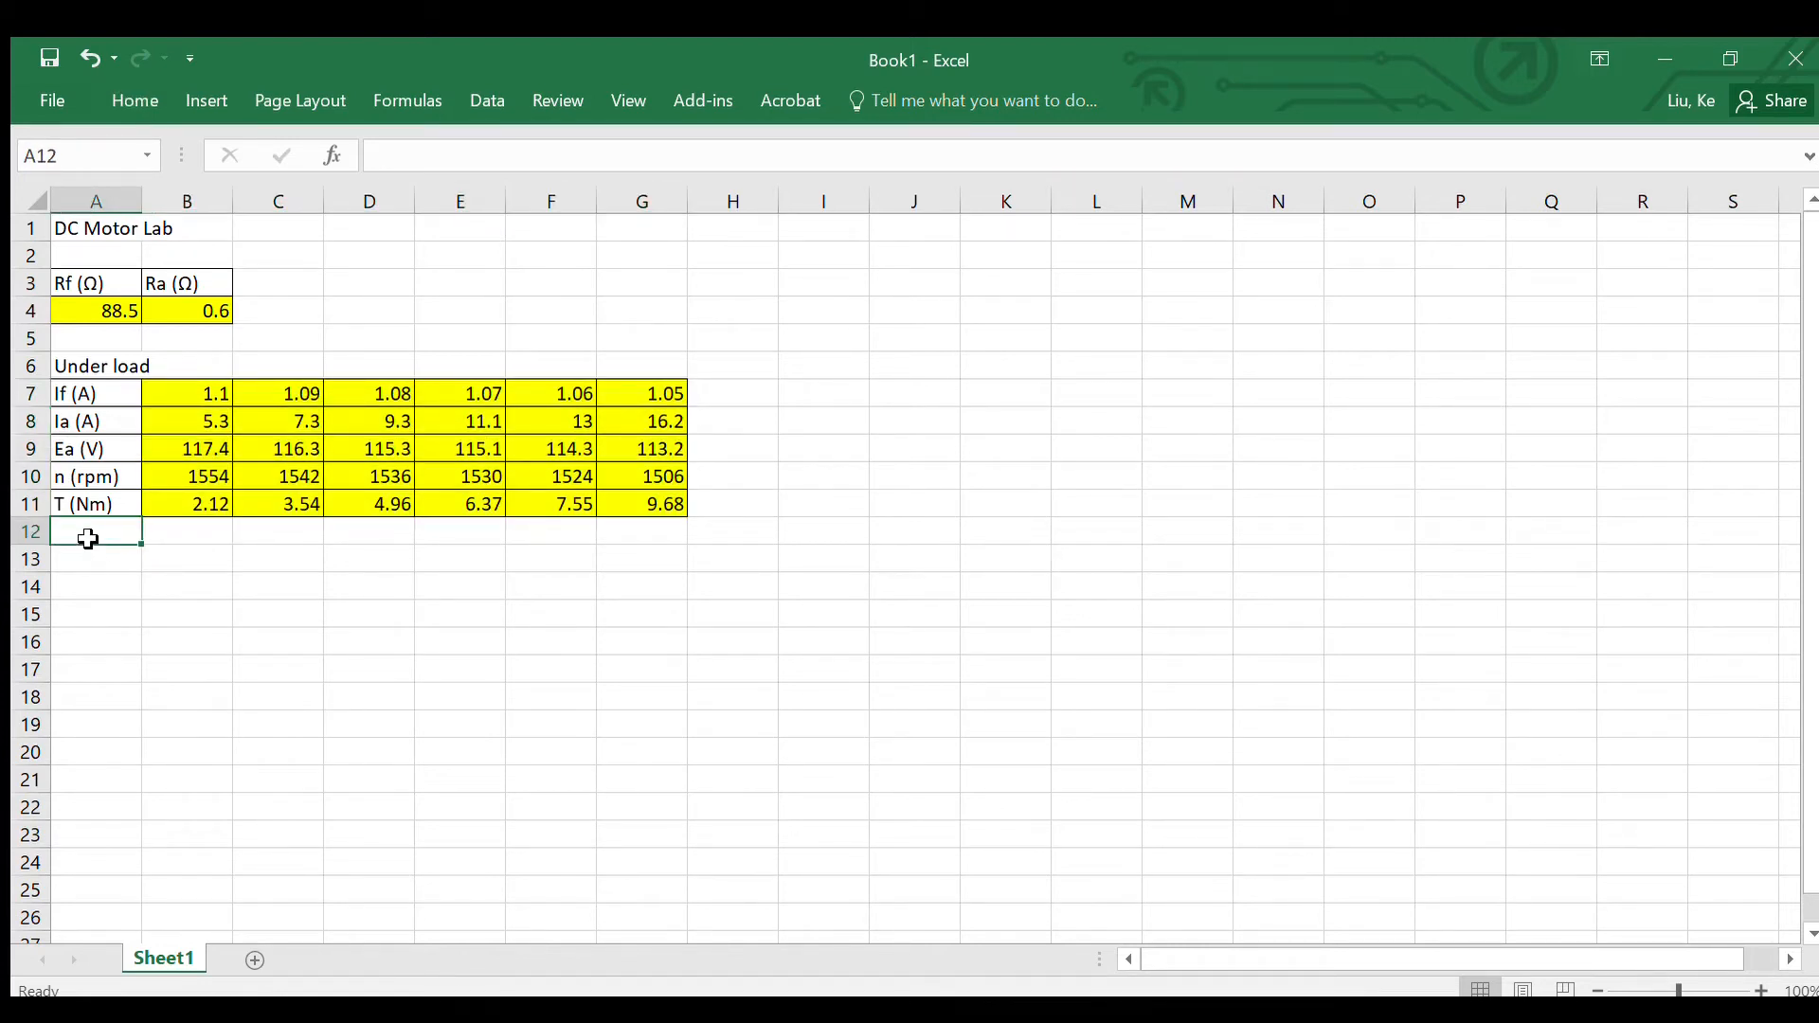
text(Pf)
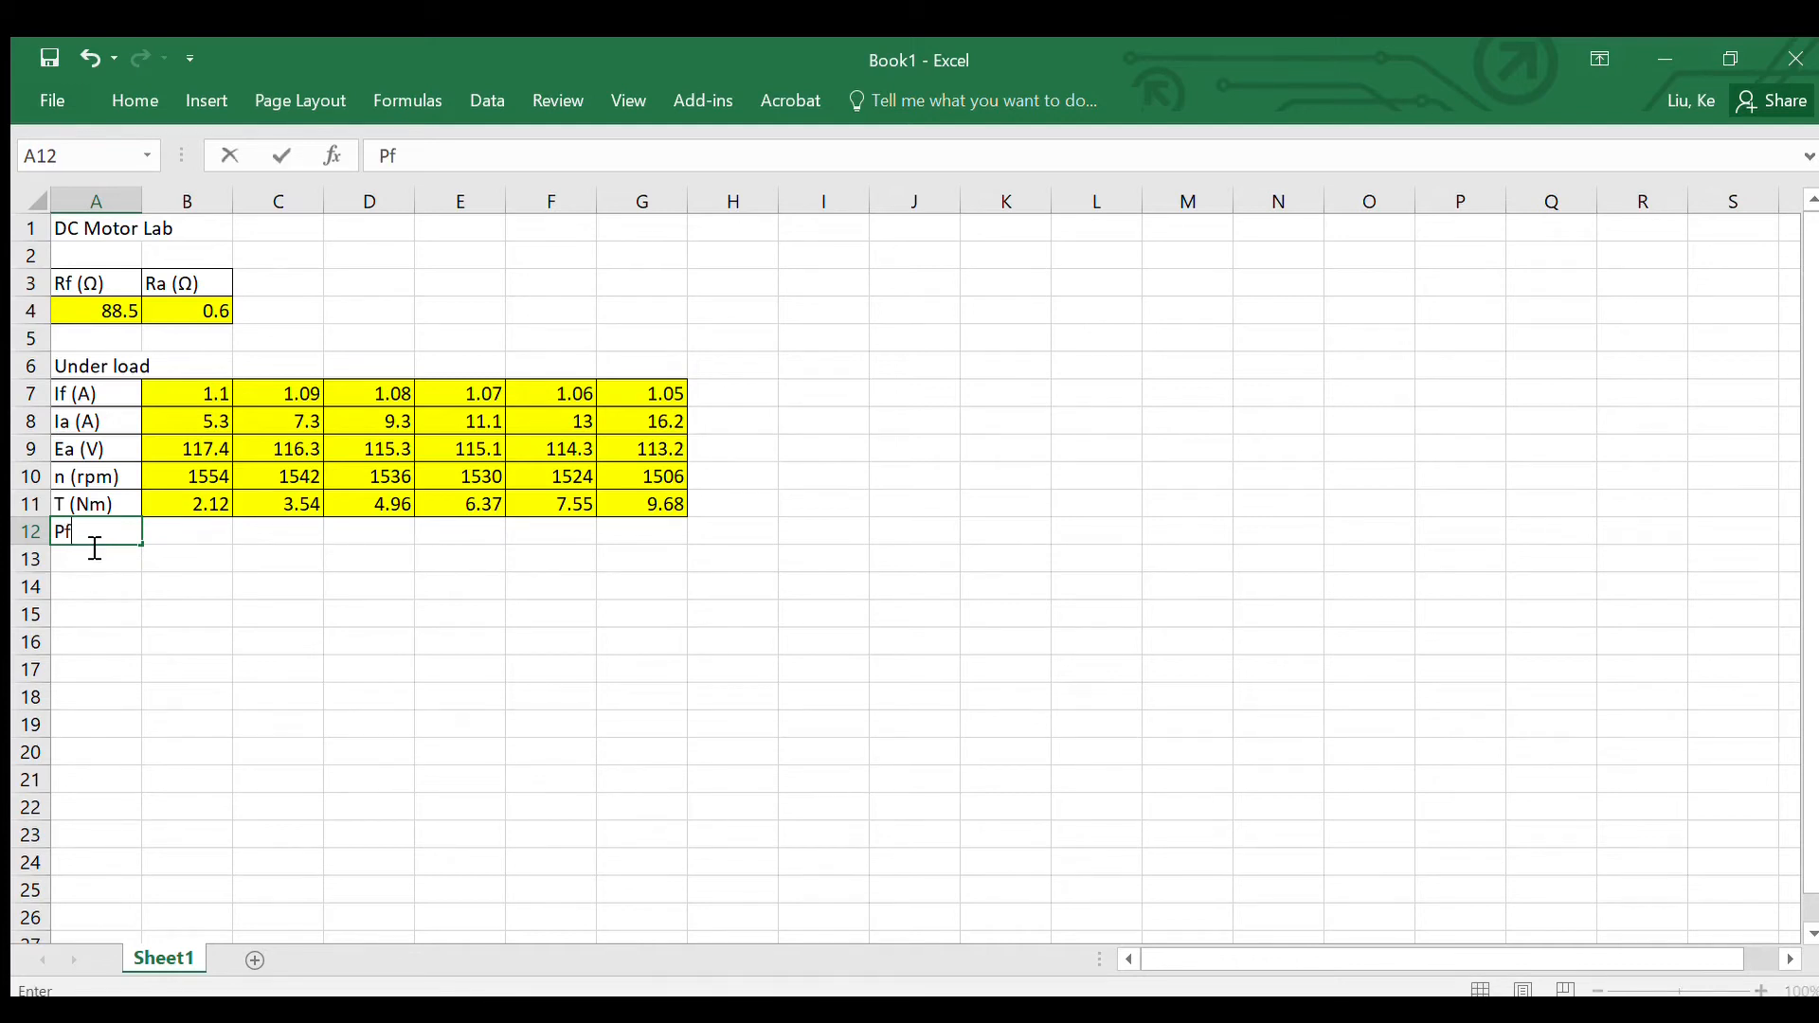
text( (W)
key(Return)
Step: Calculate the first field power value in B12 with the formula =B7*B7*A4
click(171, 536)
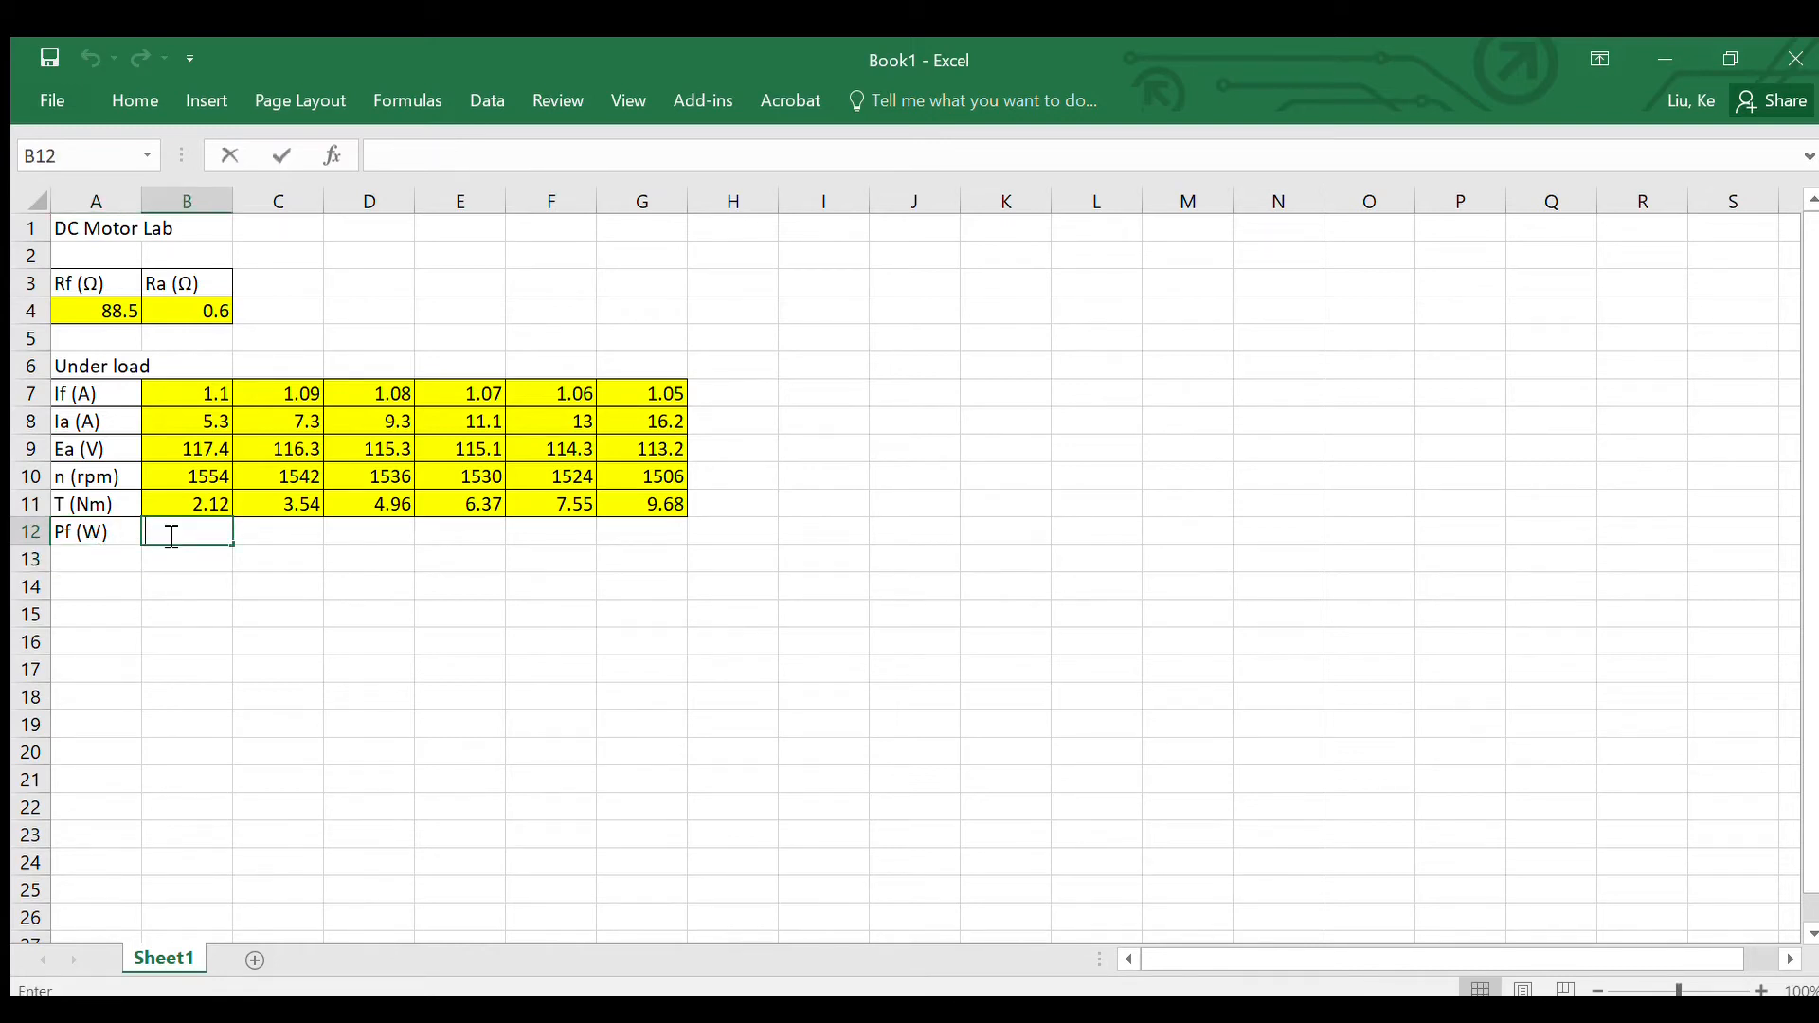
text(=)
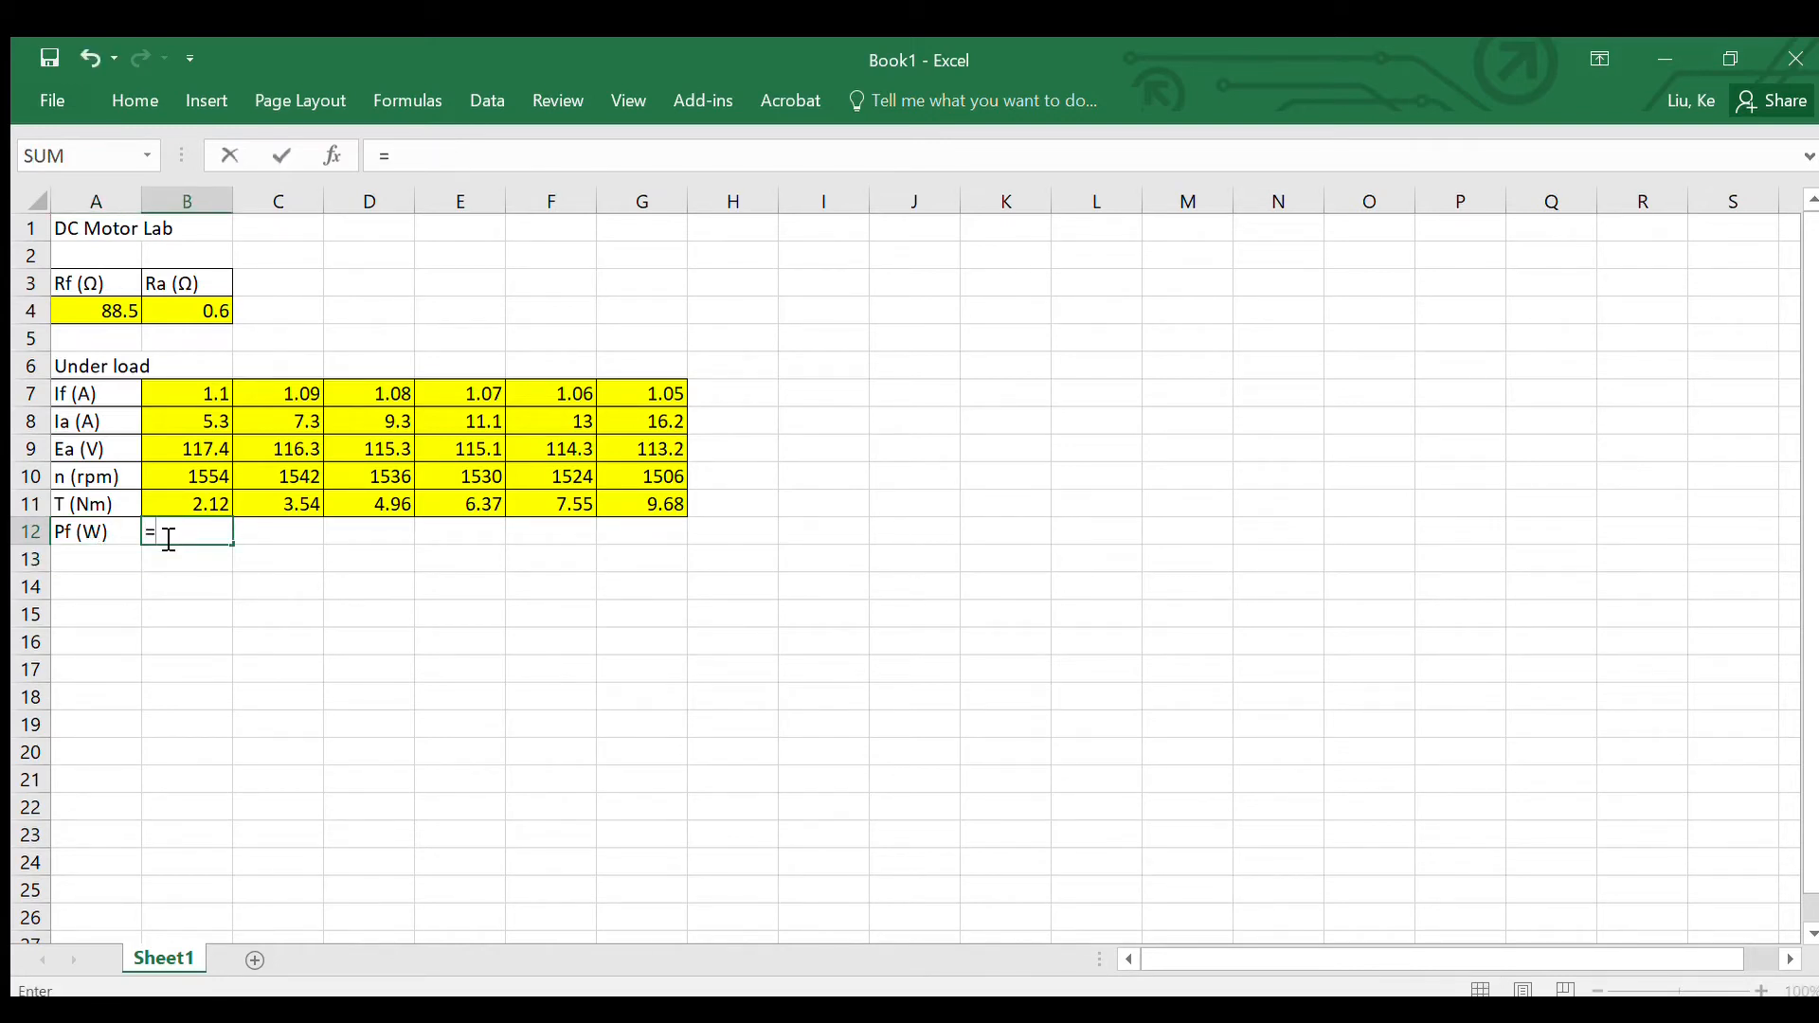
click(186, 396)
text(*)
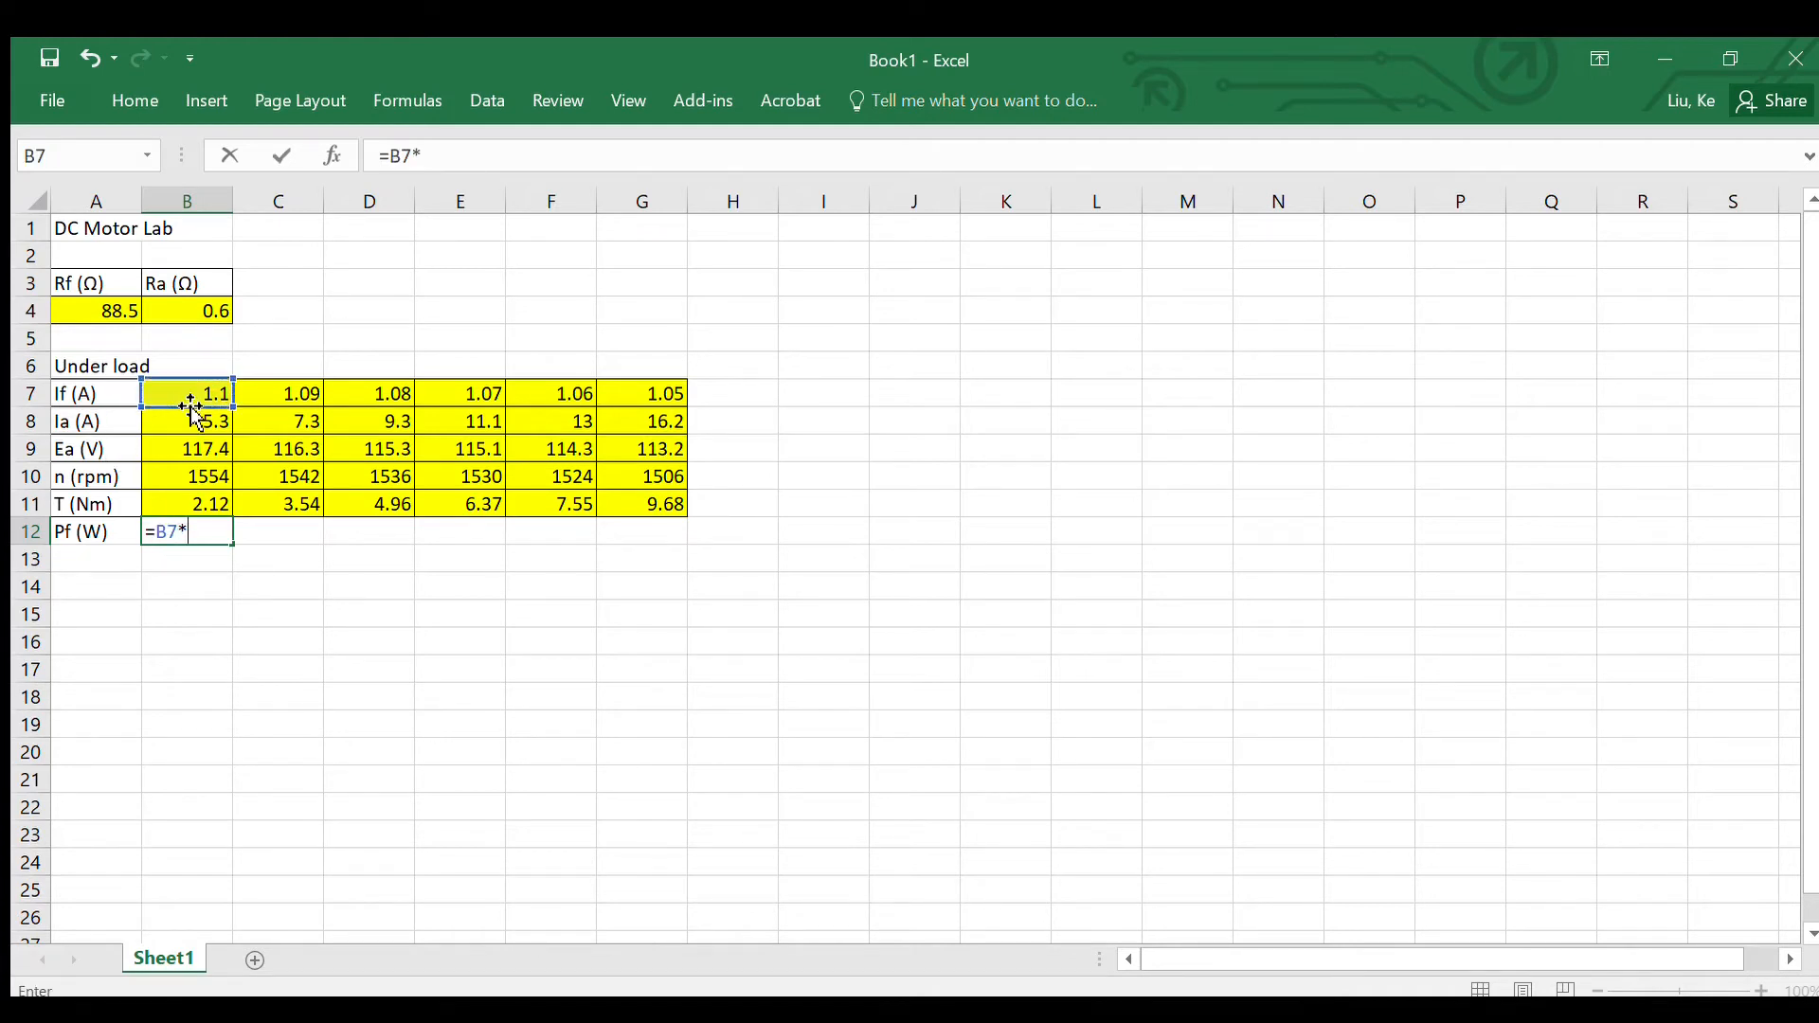
click(186, 396)
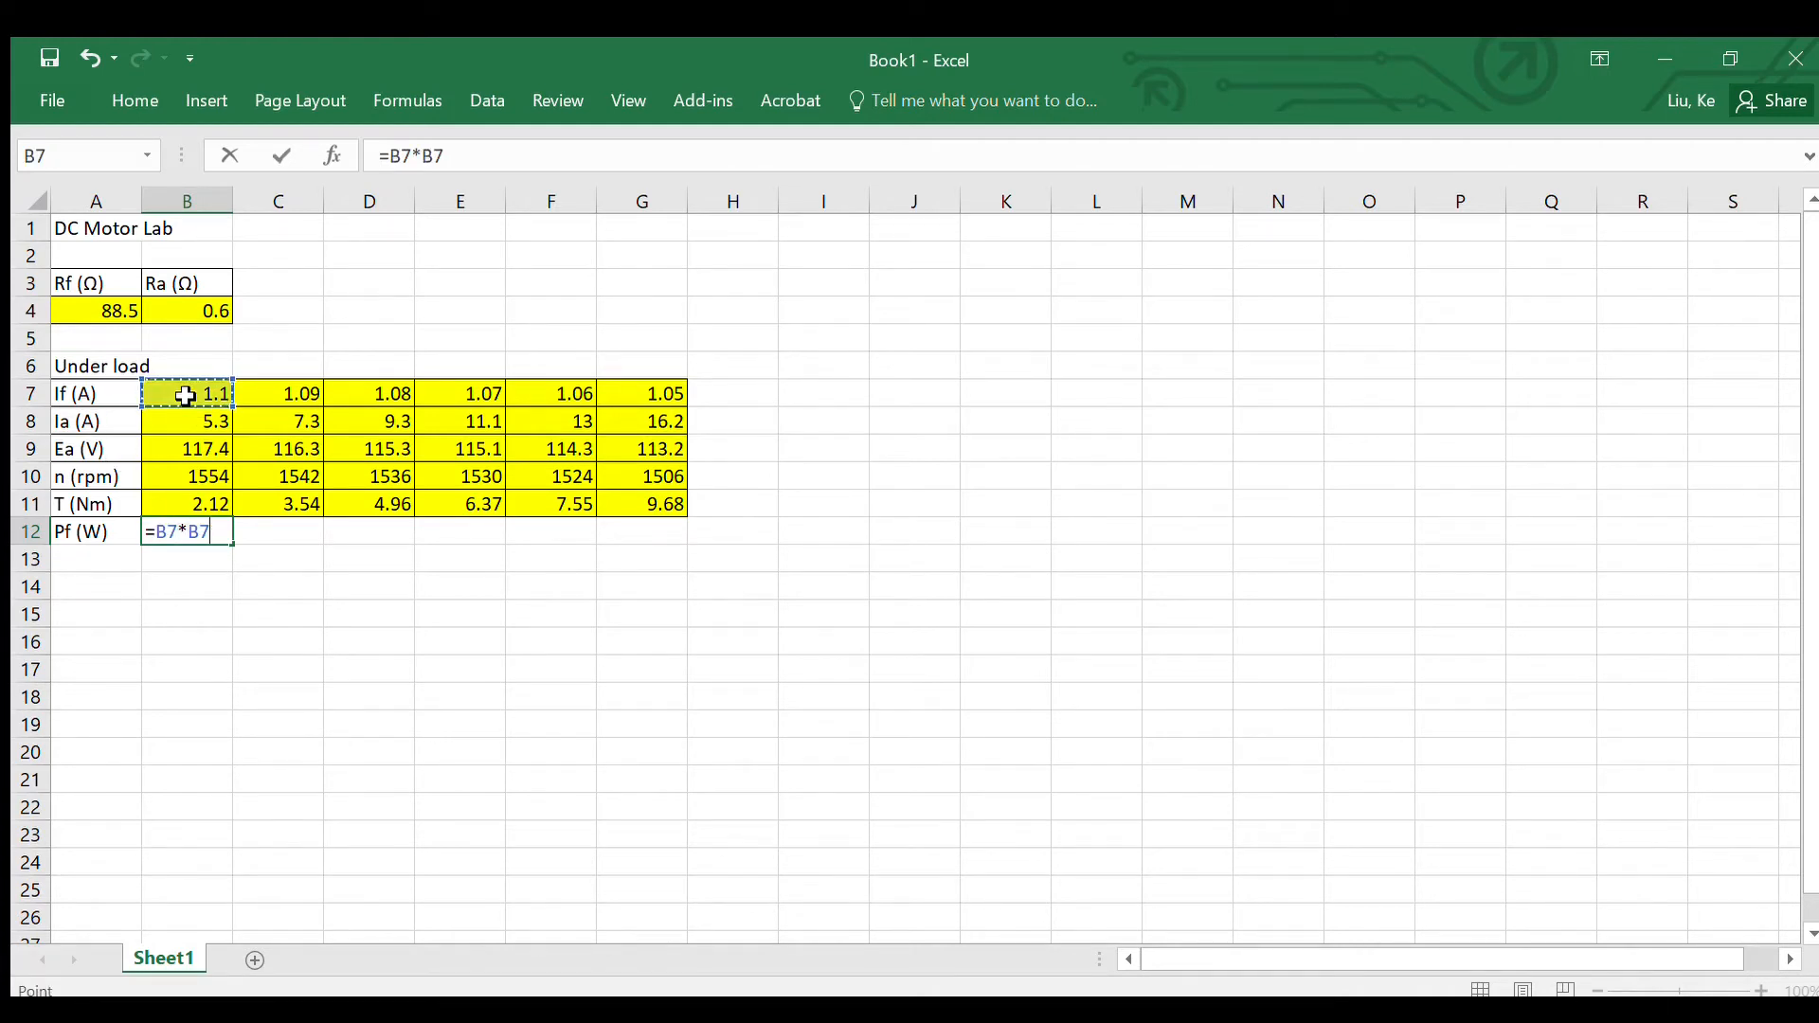
text(*)
click(112, 313)
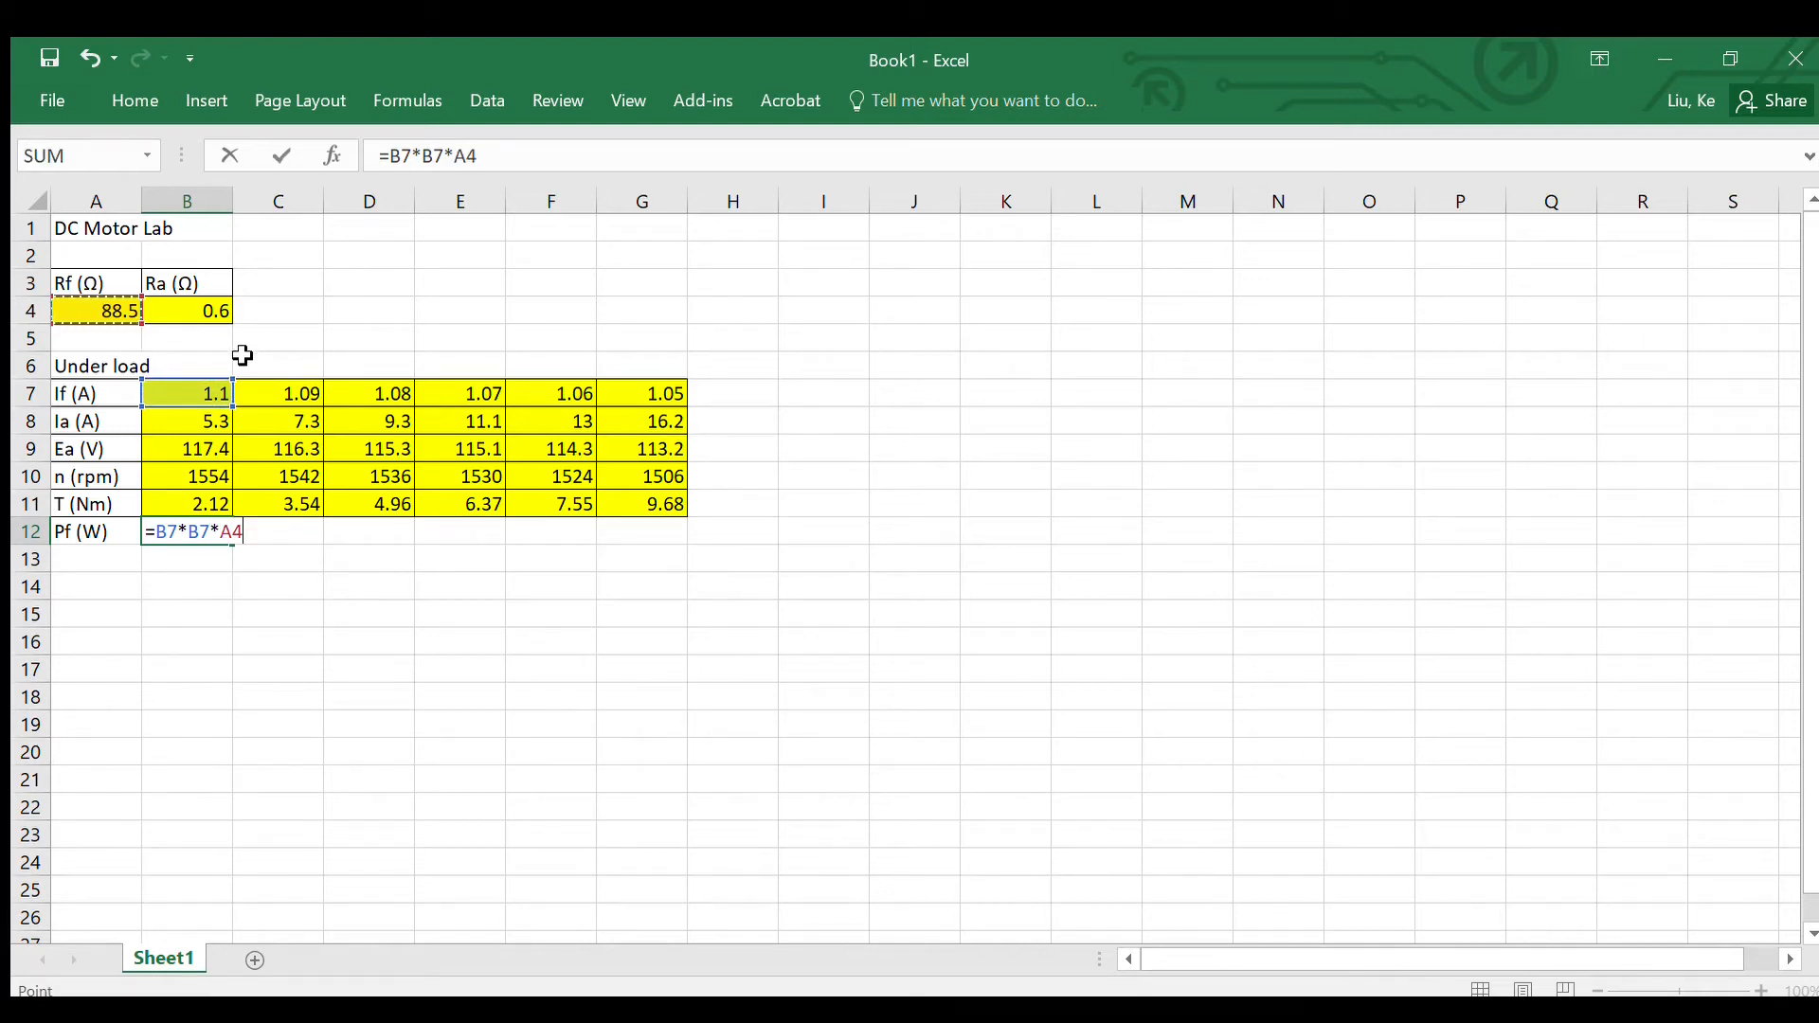
key(Return)
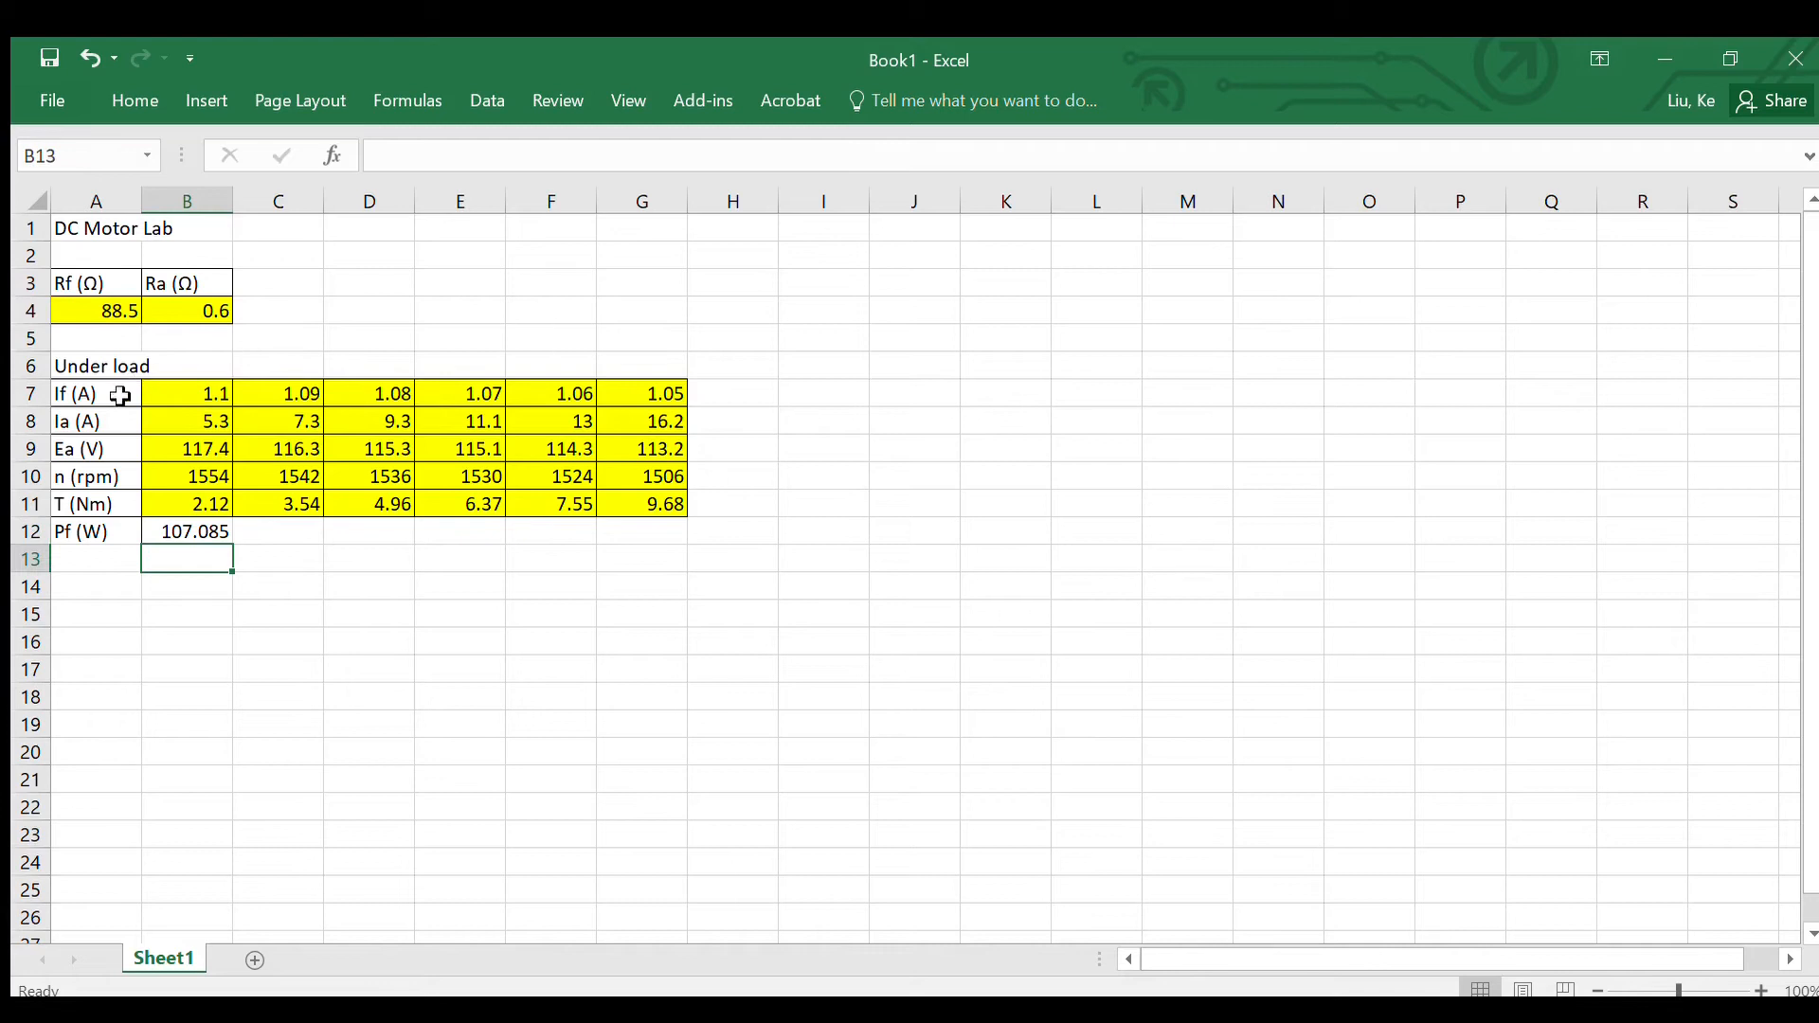
Step: Extend the A12 label to "Pf (W)=If*If*Rf" and widen column A to fit it
double_click(102, 534)
text(=)
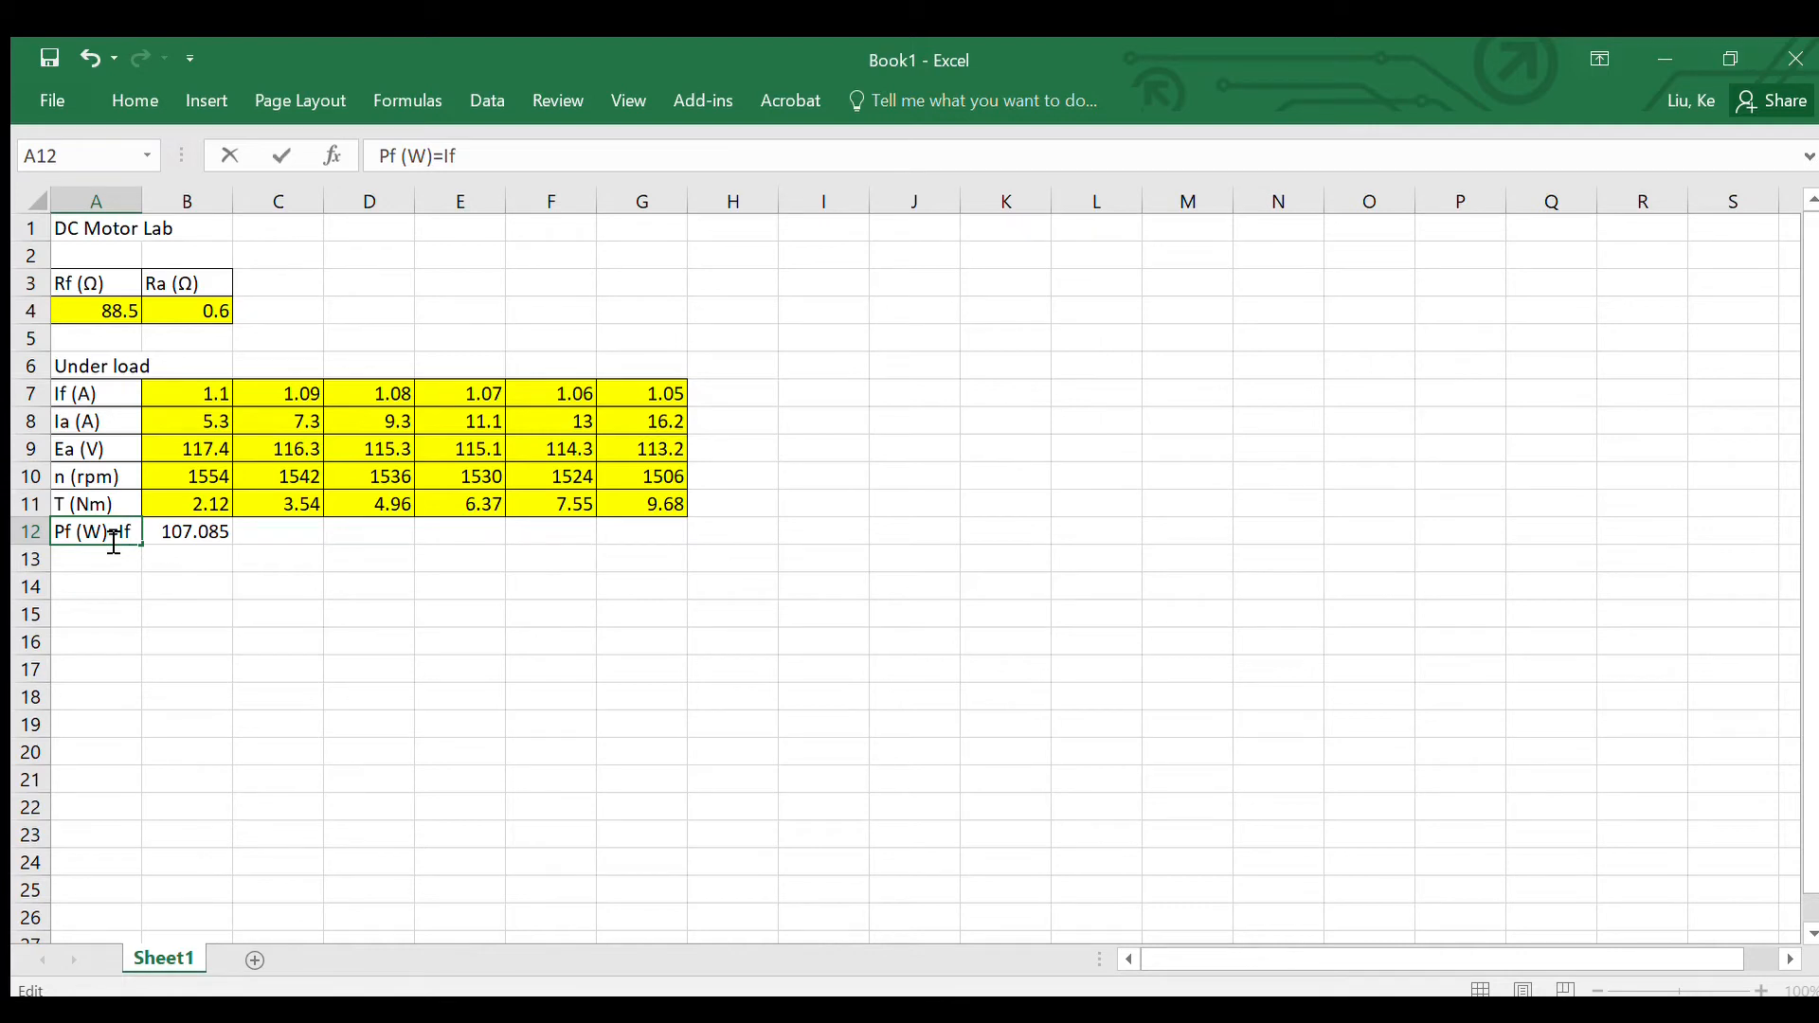
text(If*If*Rf)
click(114, 557)
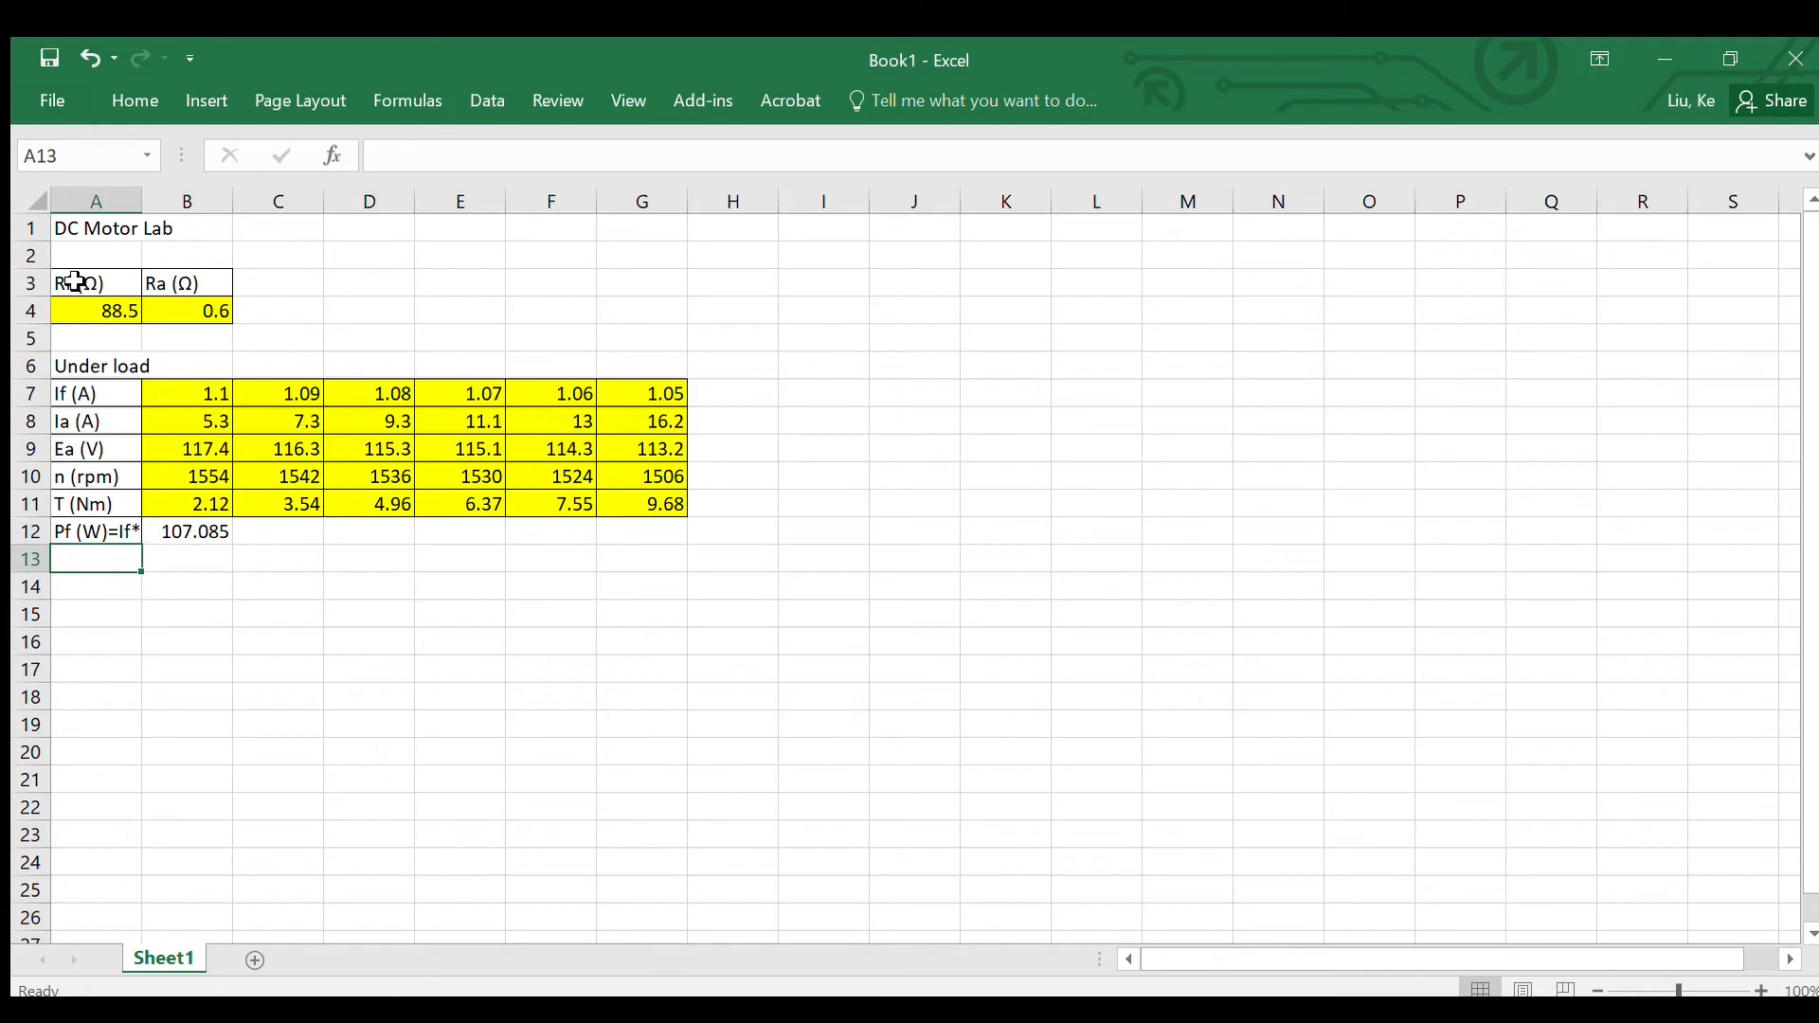
drag(142, 199, 205, 211)
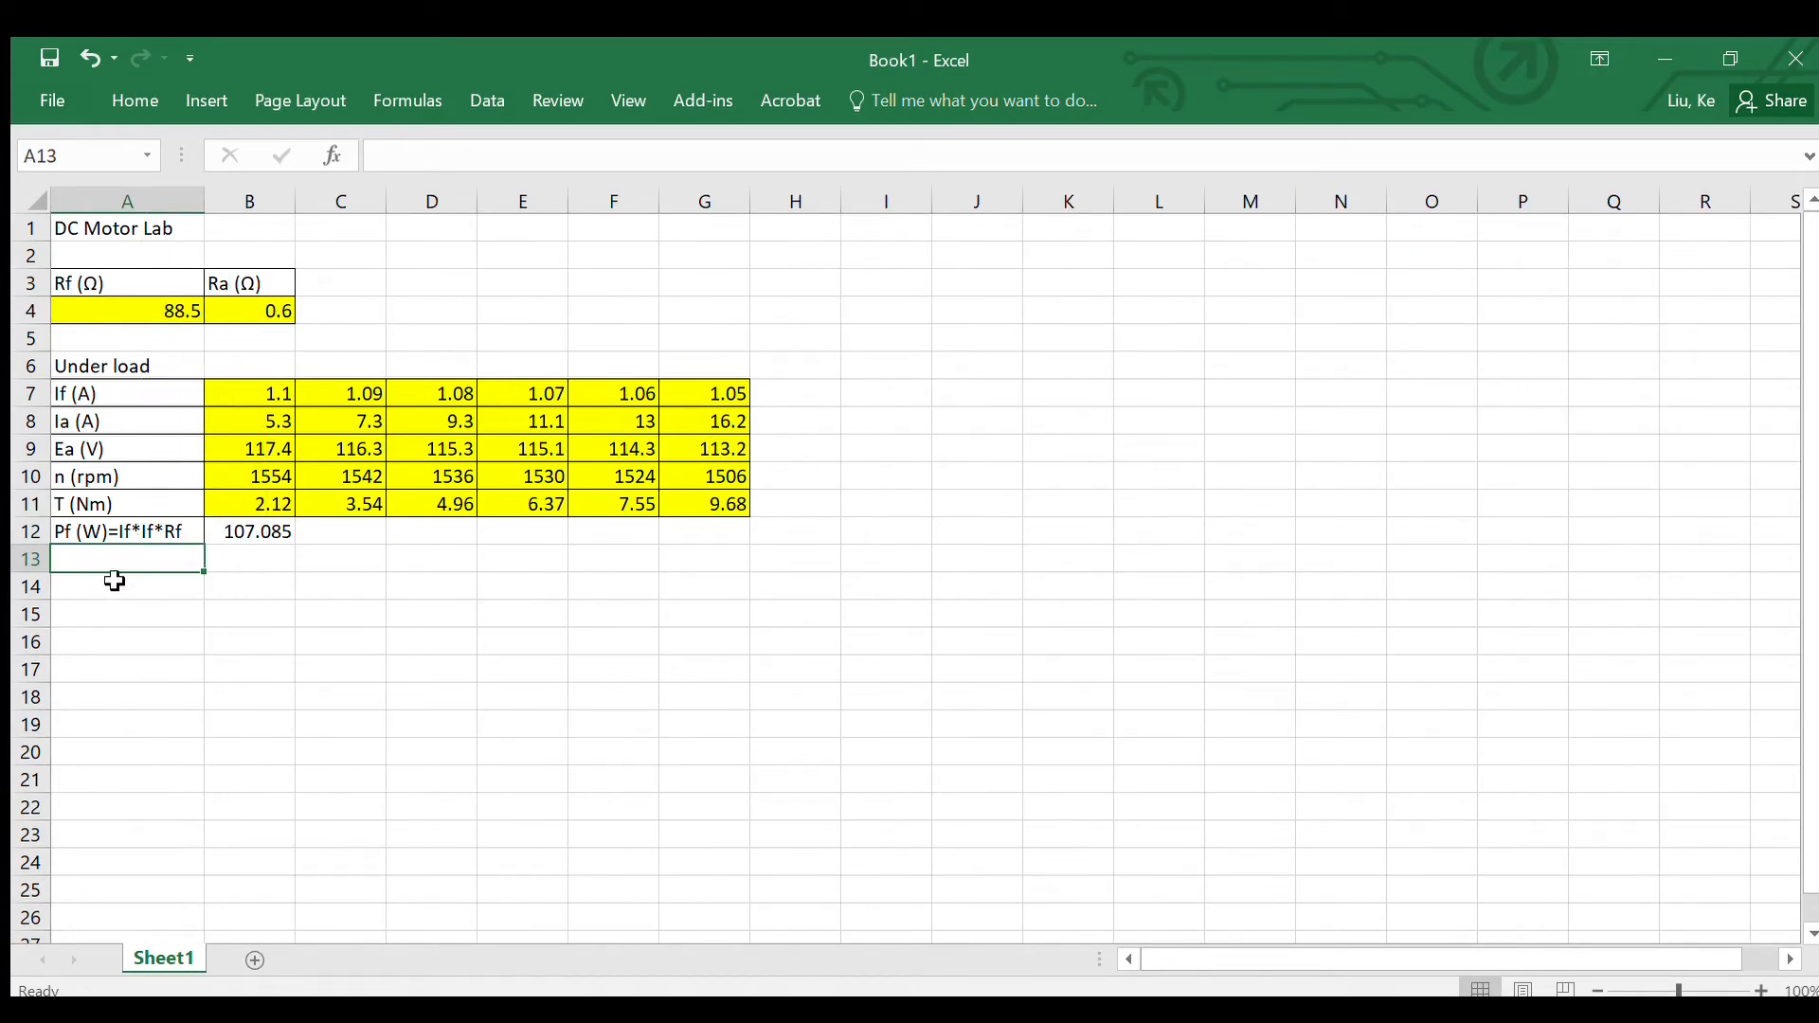
click(104, 611)
Step: Move the Rf and Ra resistance table from A3:B4 to B3:C4
drag(74, 282, 243, 313)
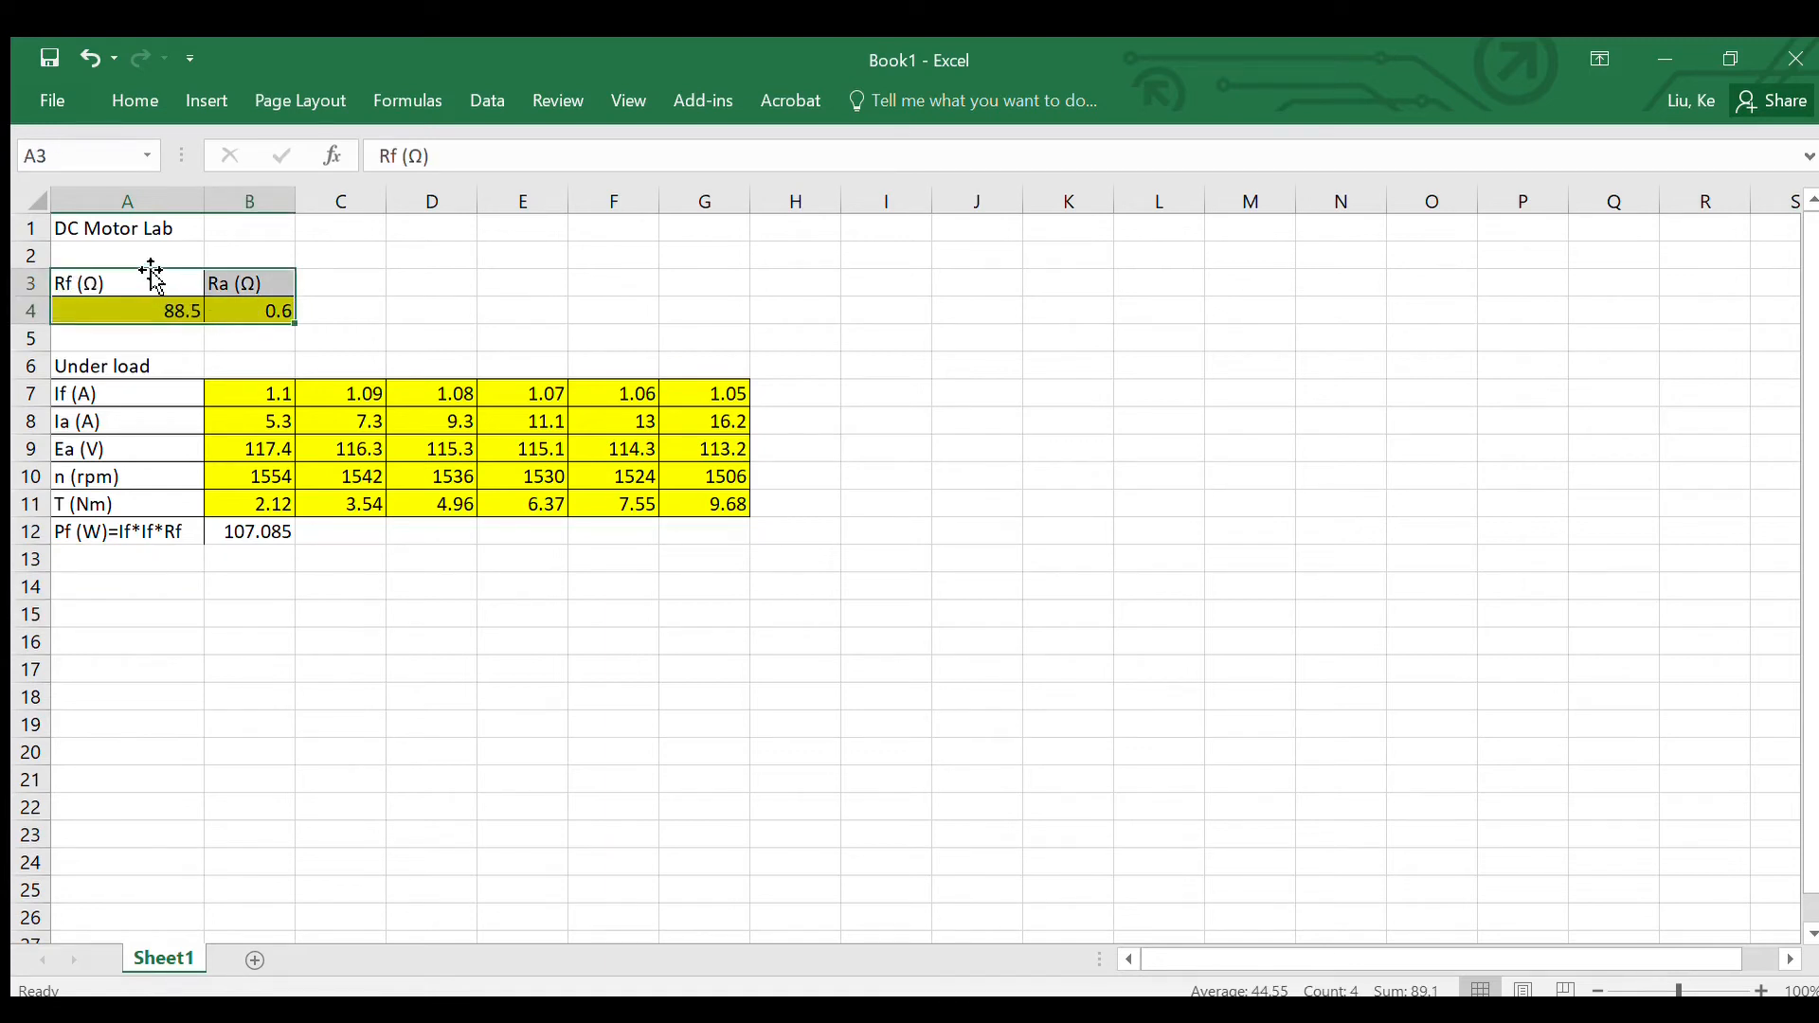
drag(148, 270, 258, 295)
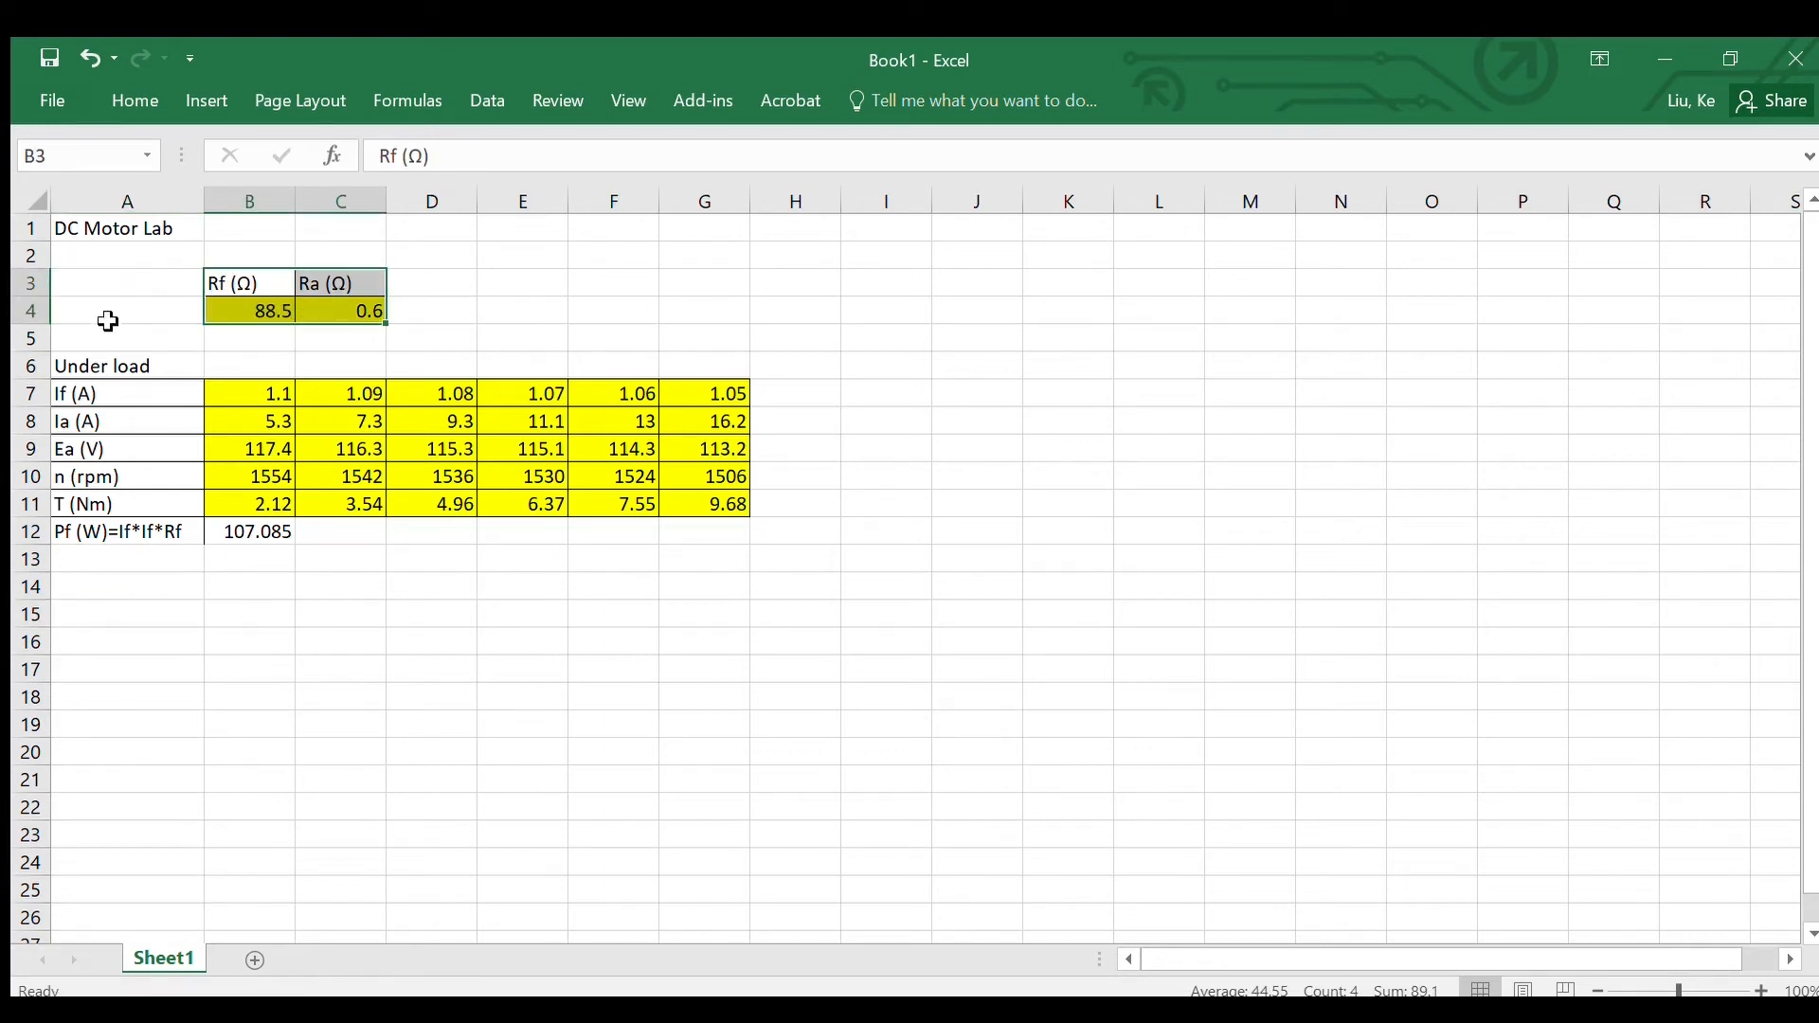
click(114, 341)
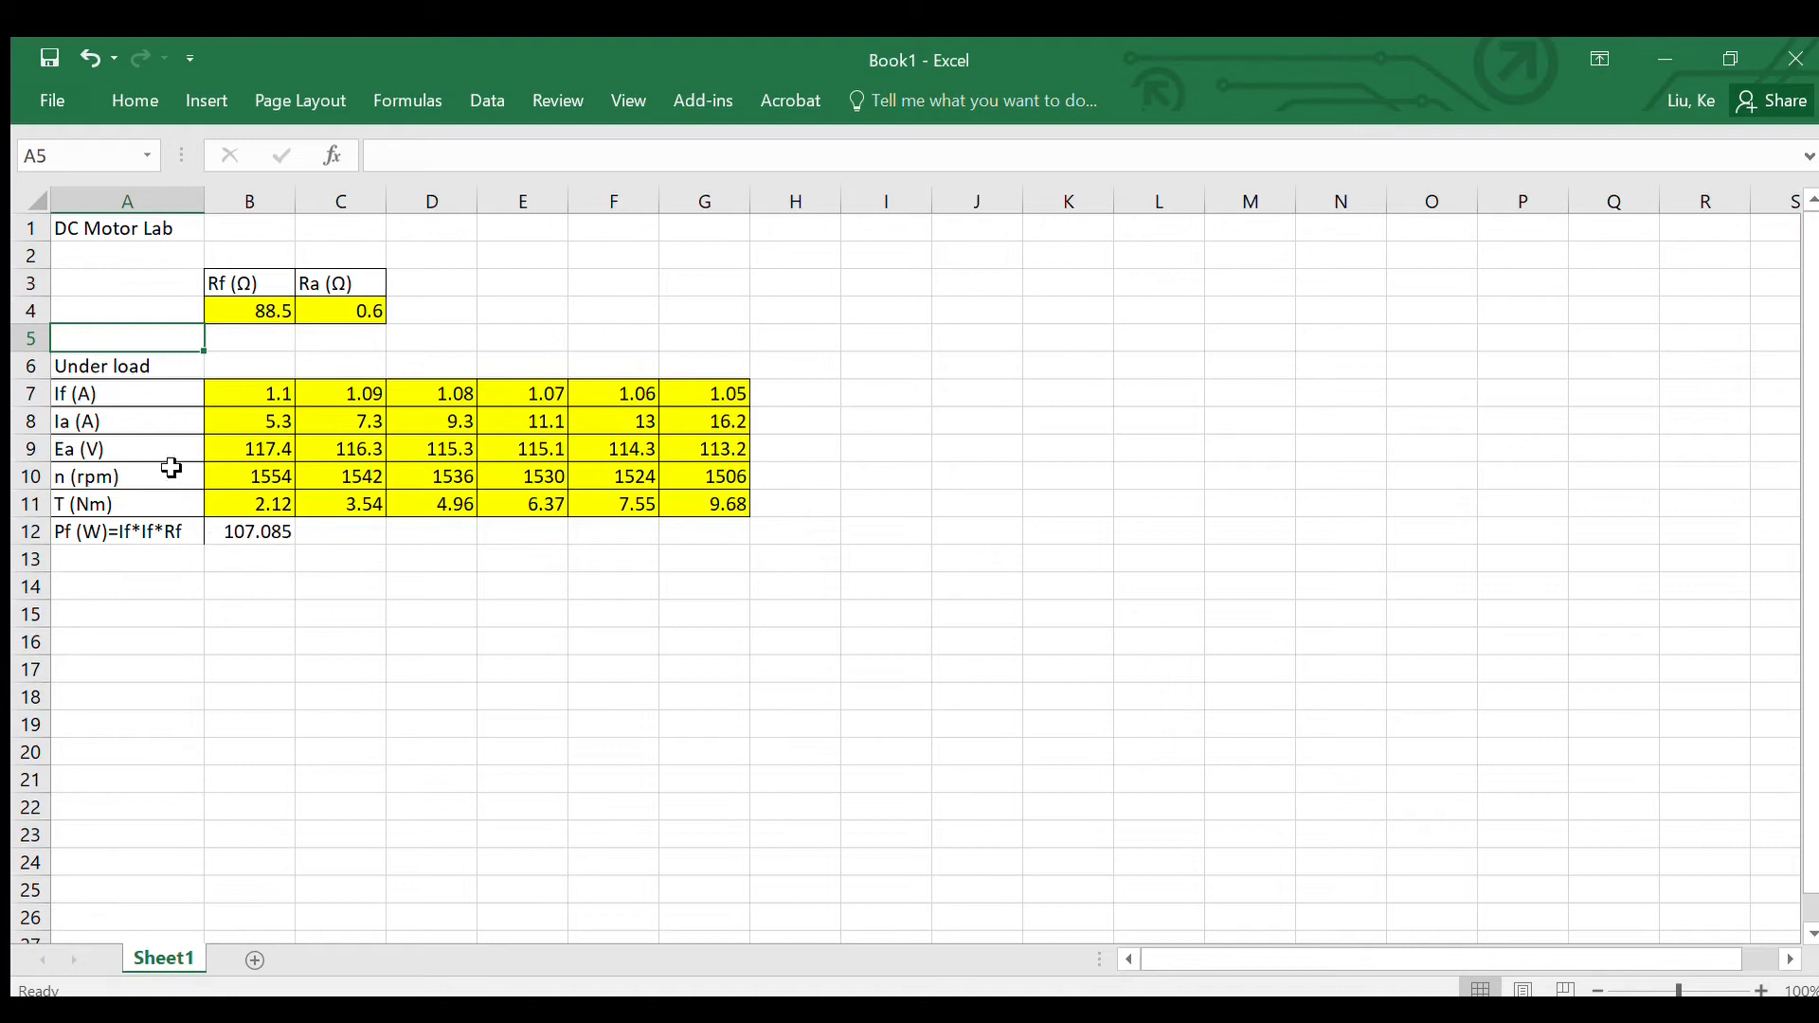
Step: Change the B12 formula to =B7*B7*$B$4 and fill it across to G12
click(241, 535)
double_click(270, 533)
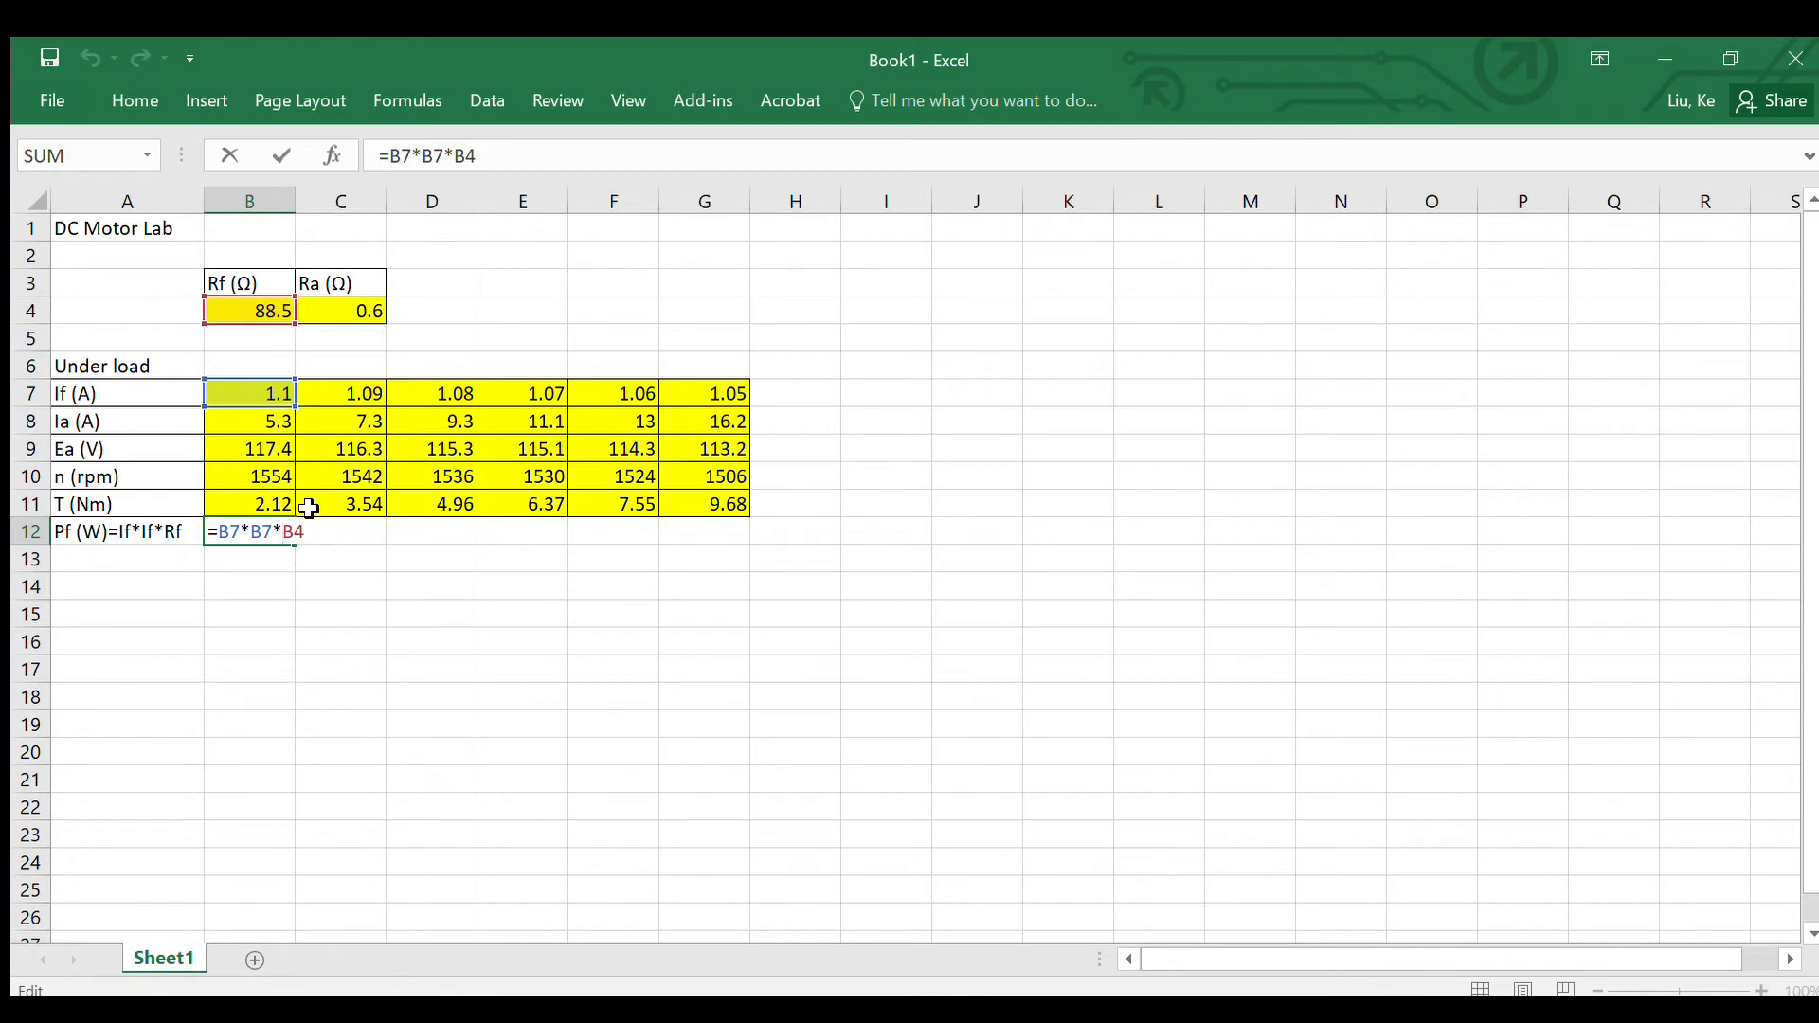
text($B$)
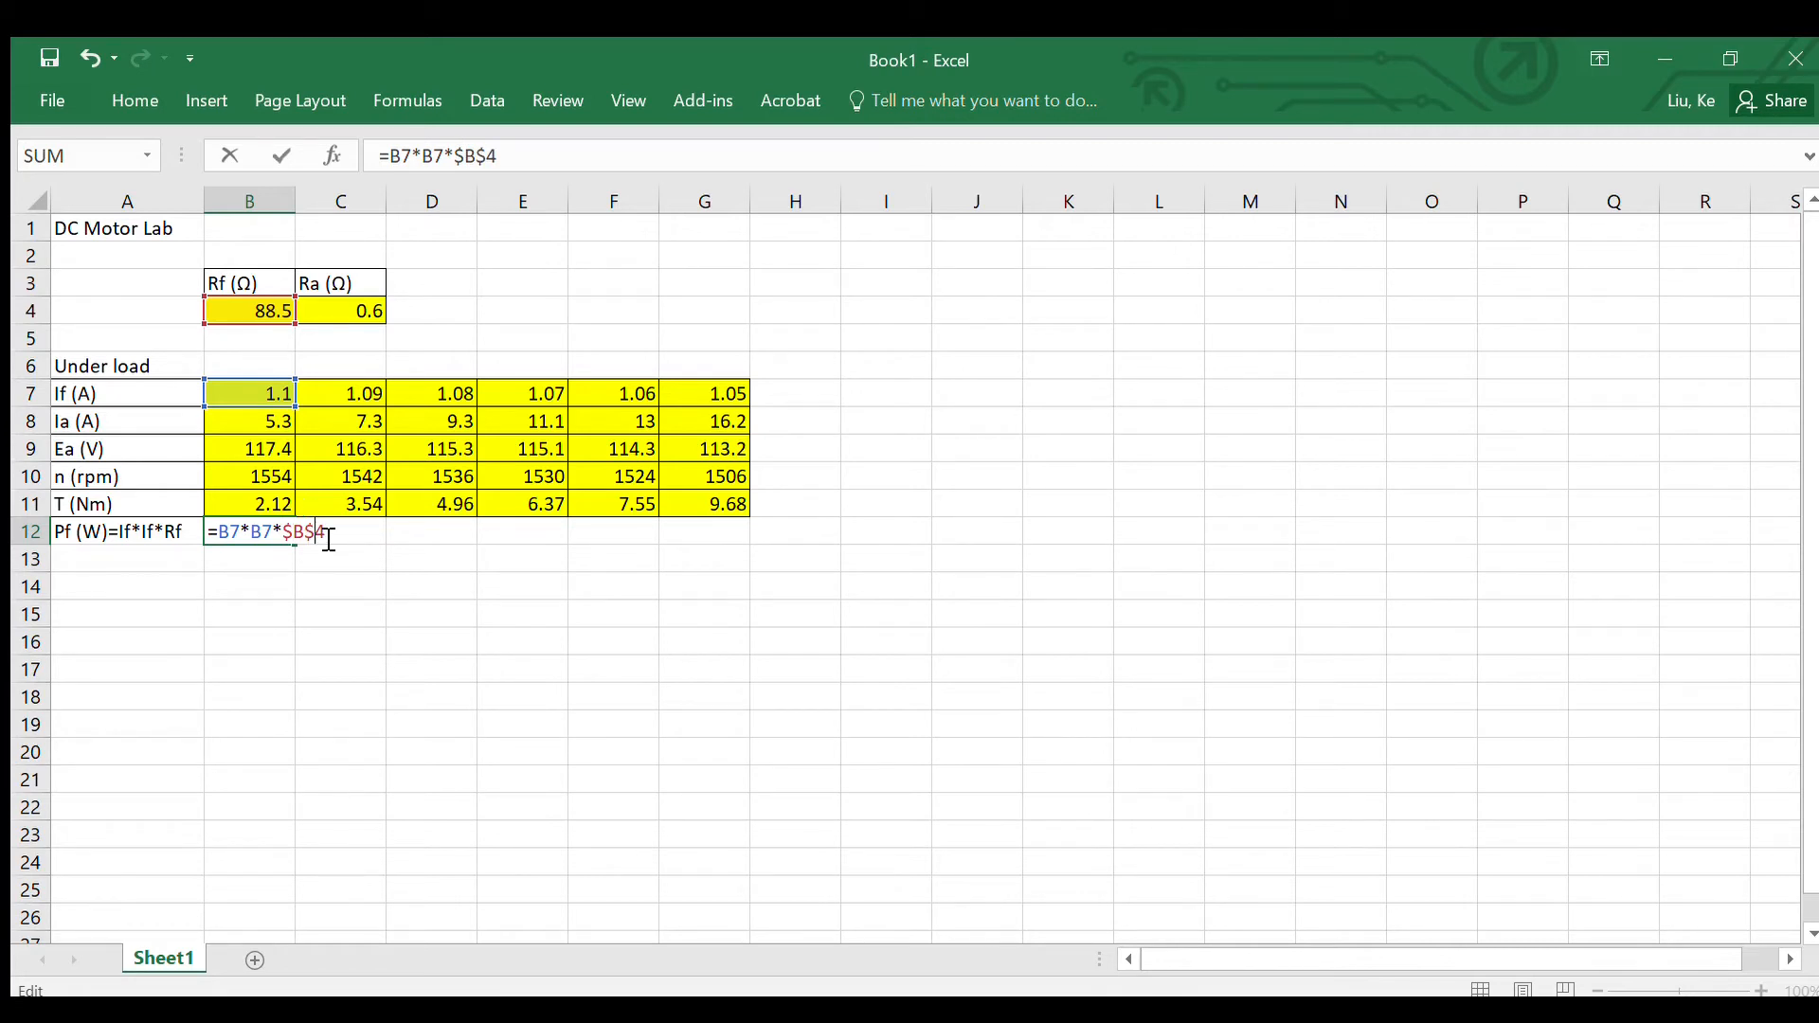
key(Return)
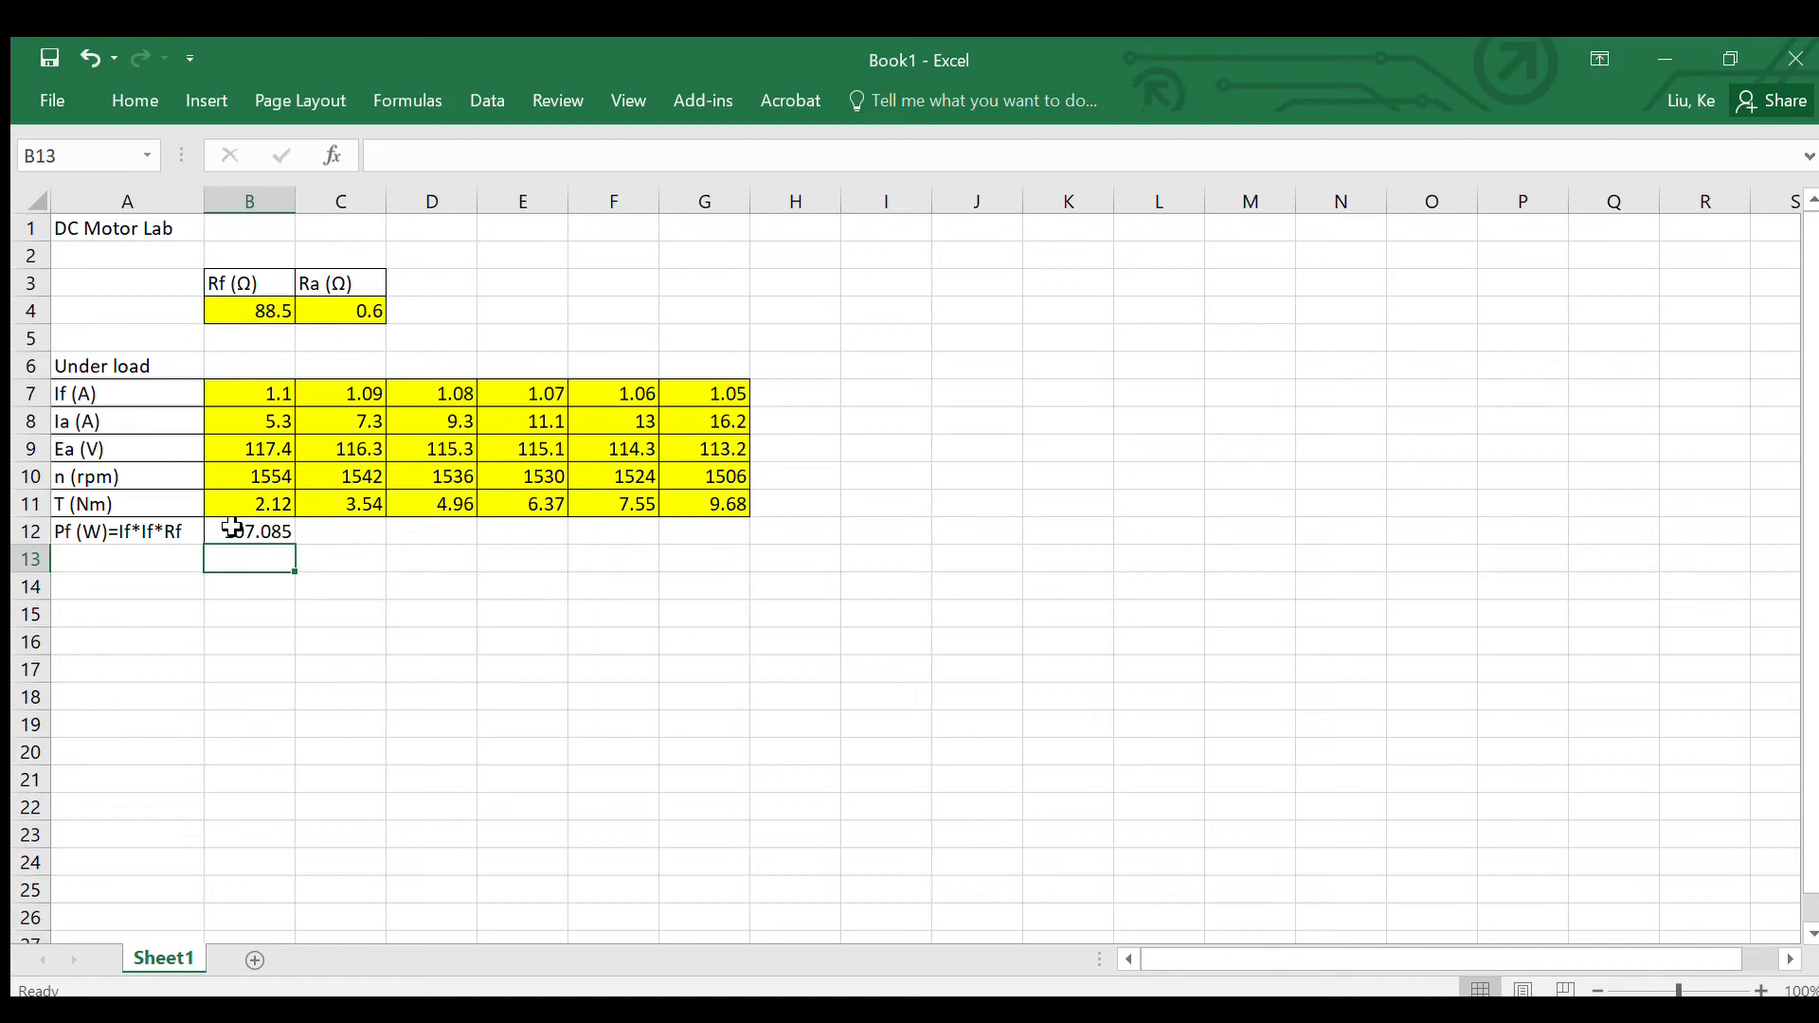
click(245, 532)
drag(295, 545, 738, 546)
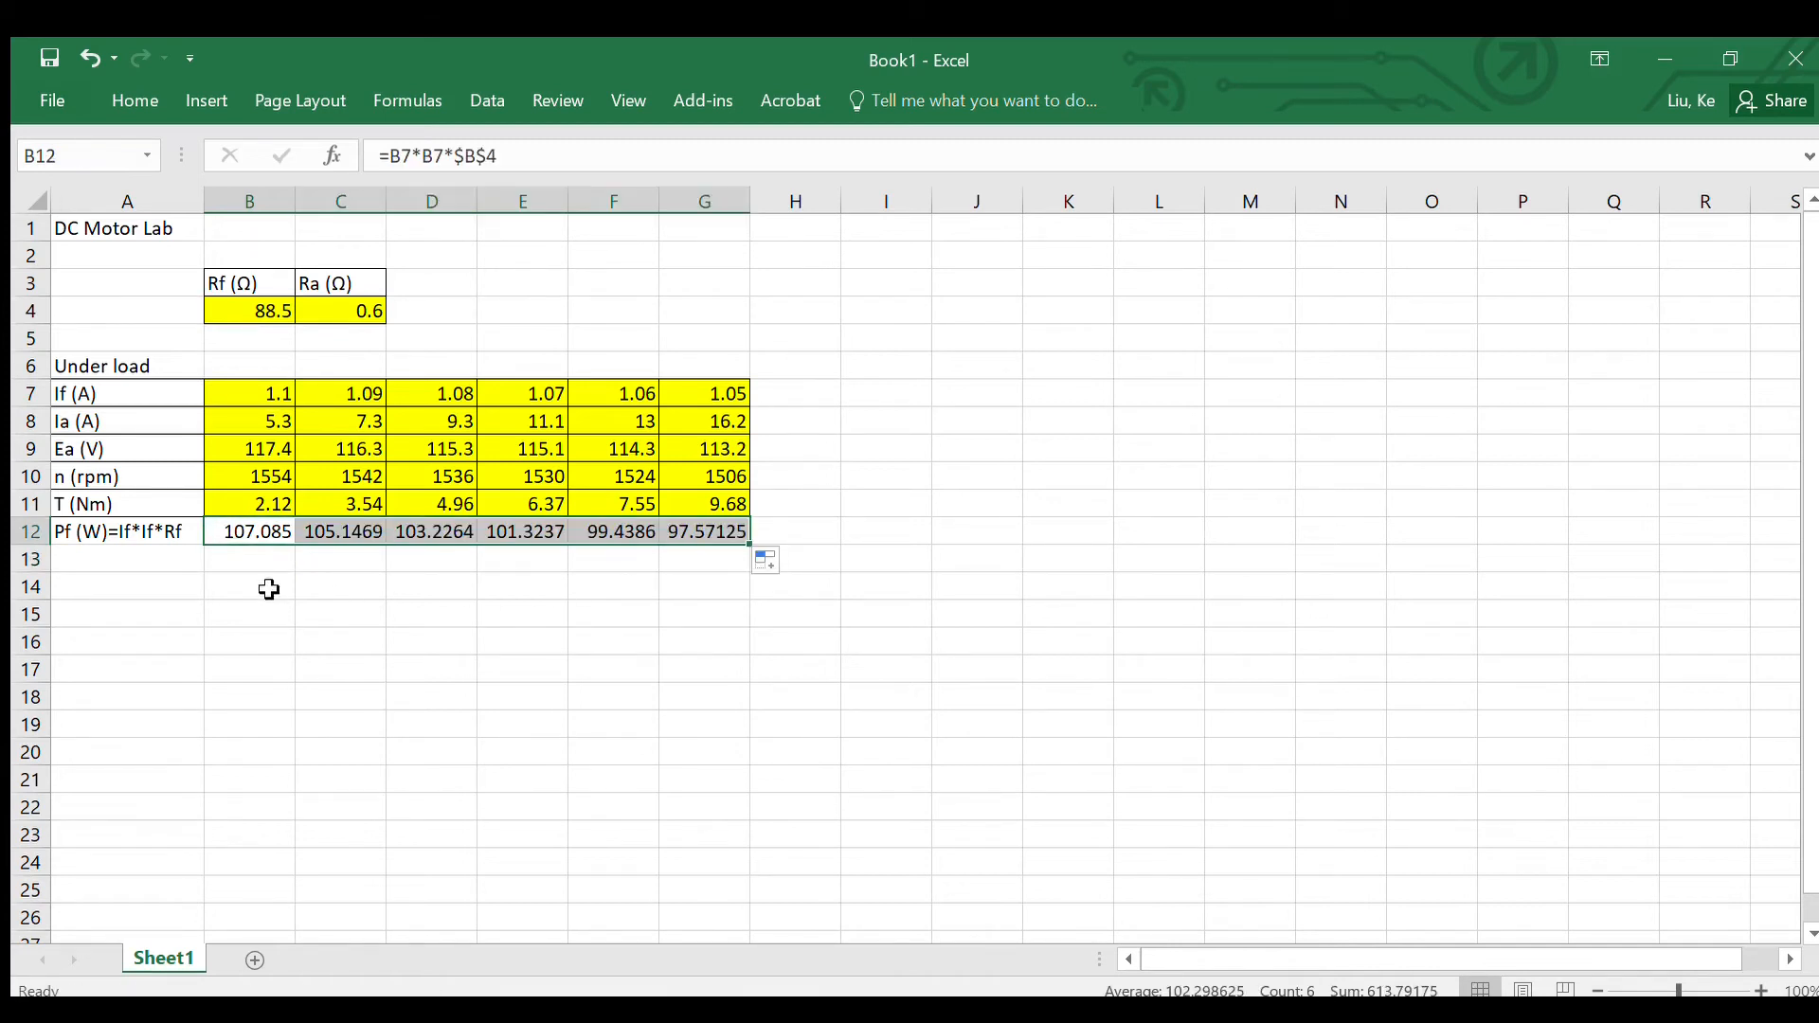
Step: Format the Pf values in B12:G12 to show one decimal place
click(232, 536)
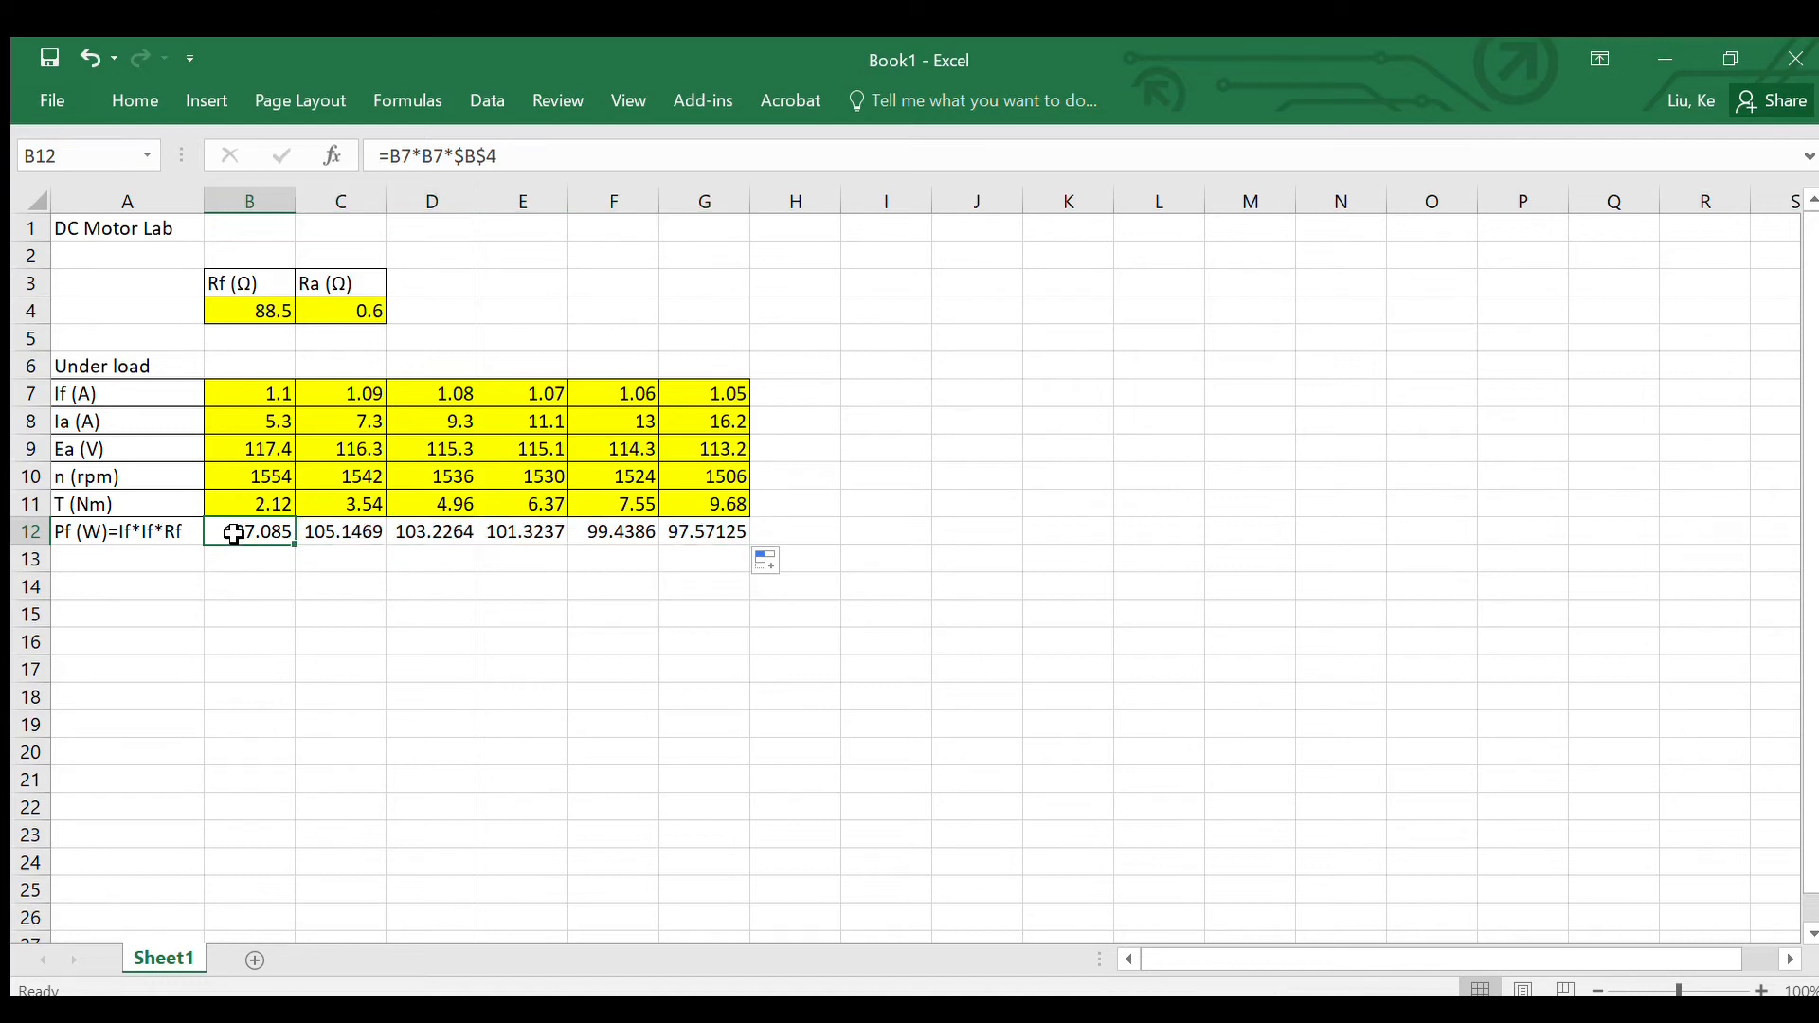
drag(232, 535, 743, 538)
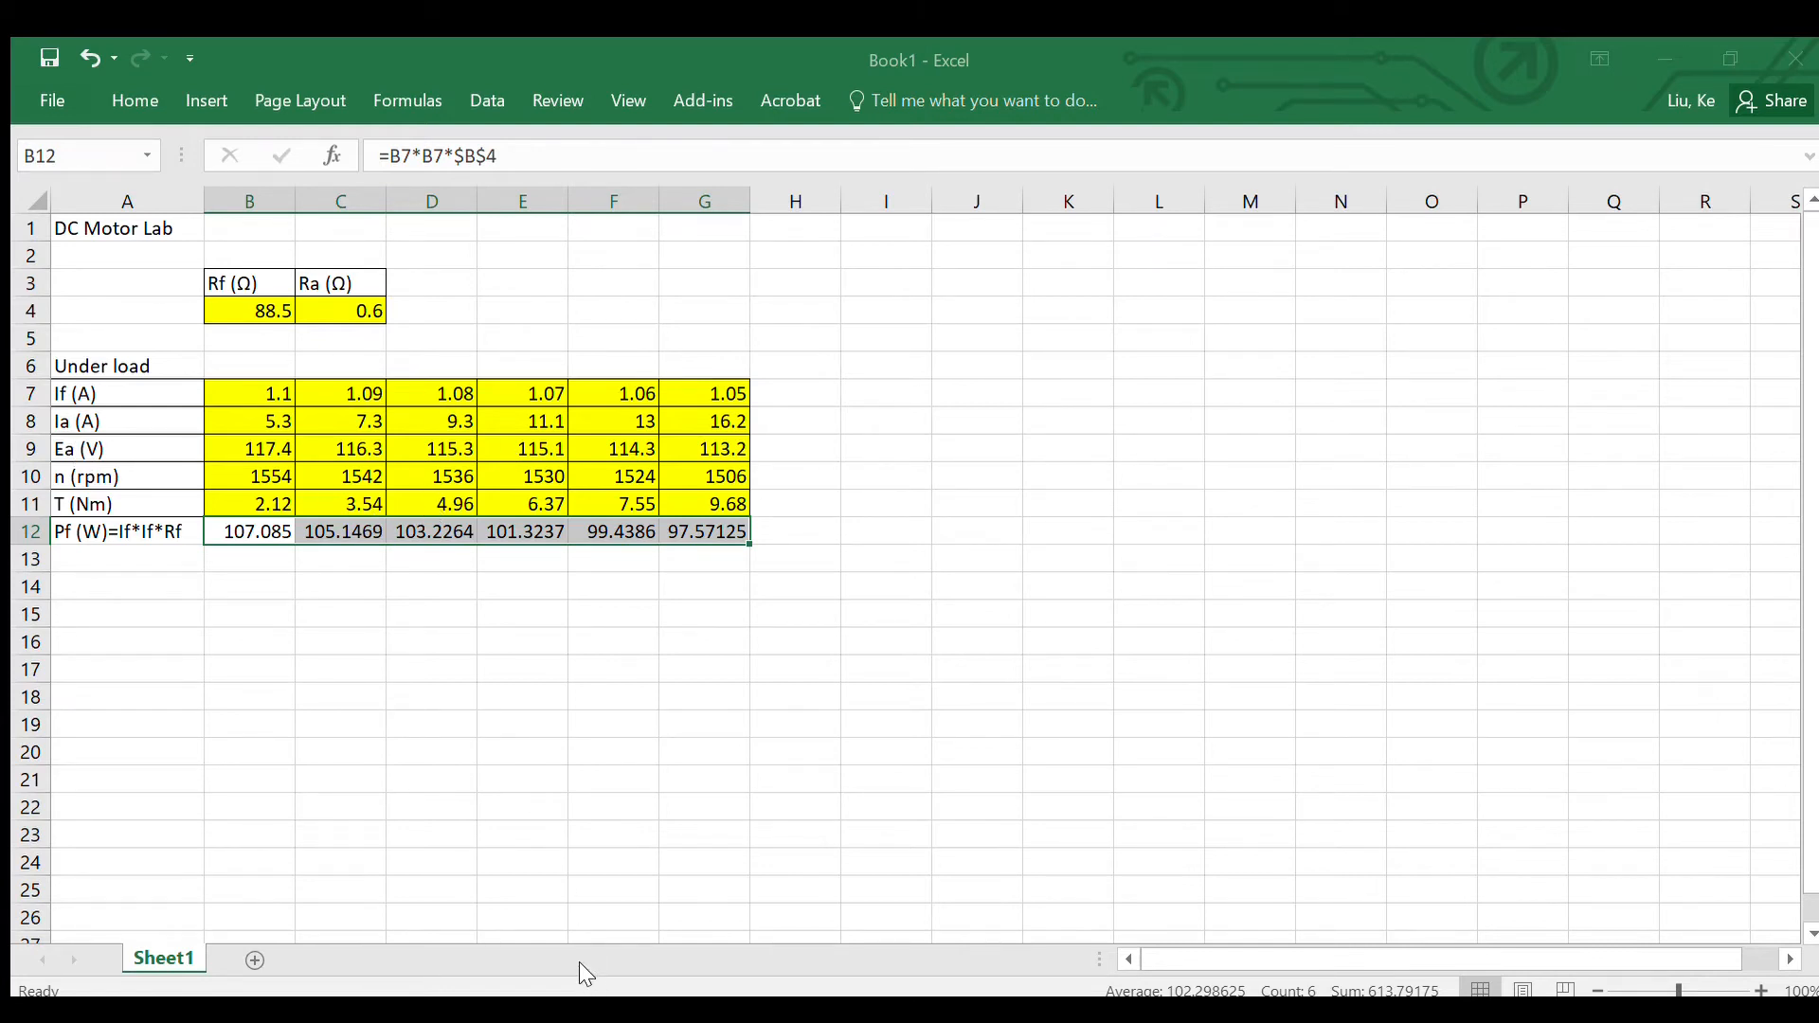
click(180, 583)
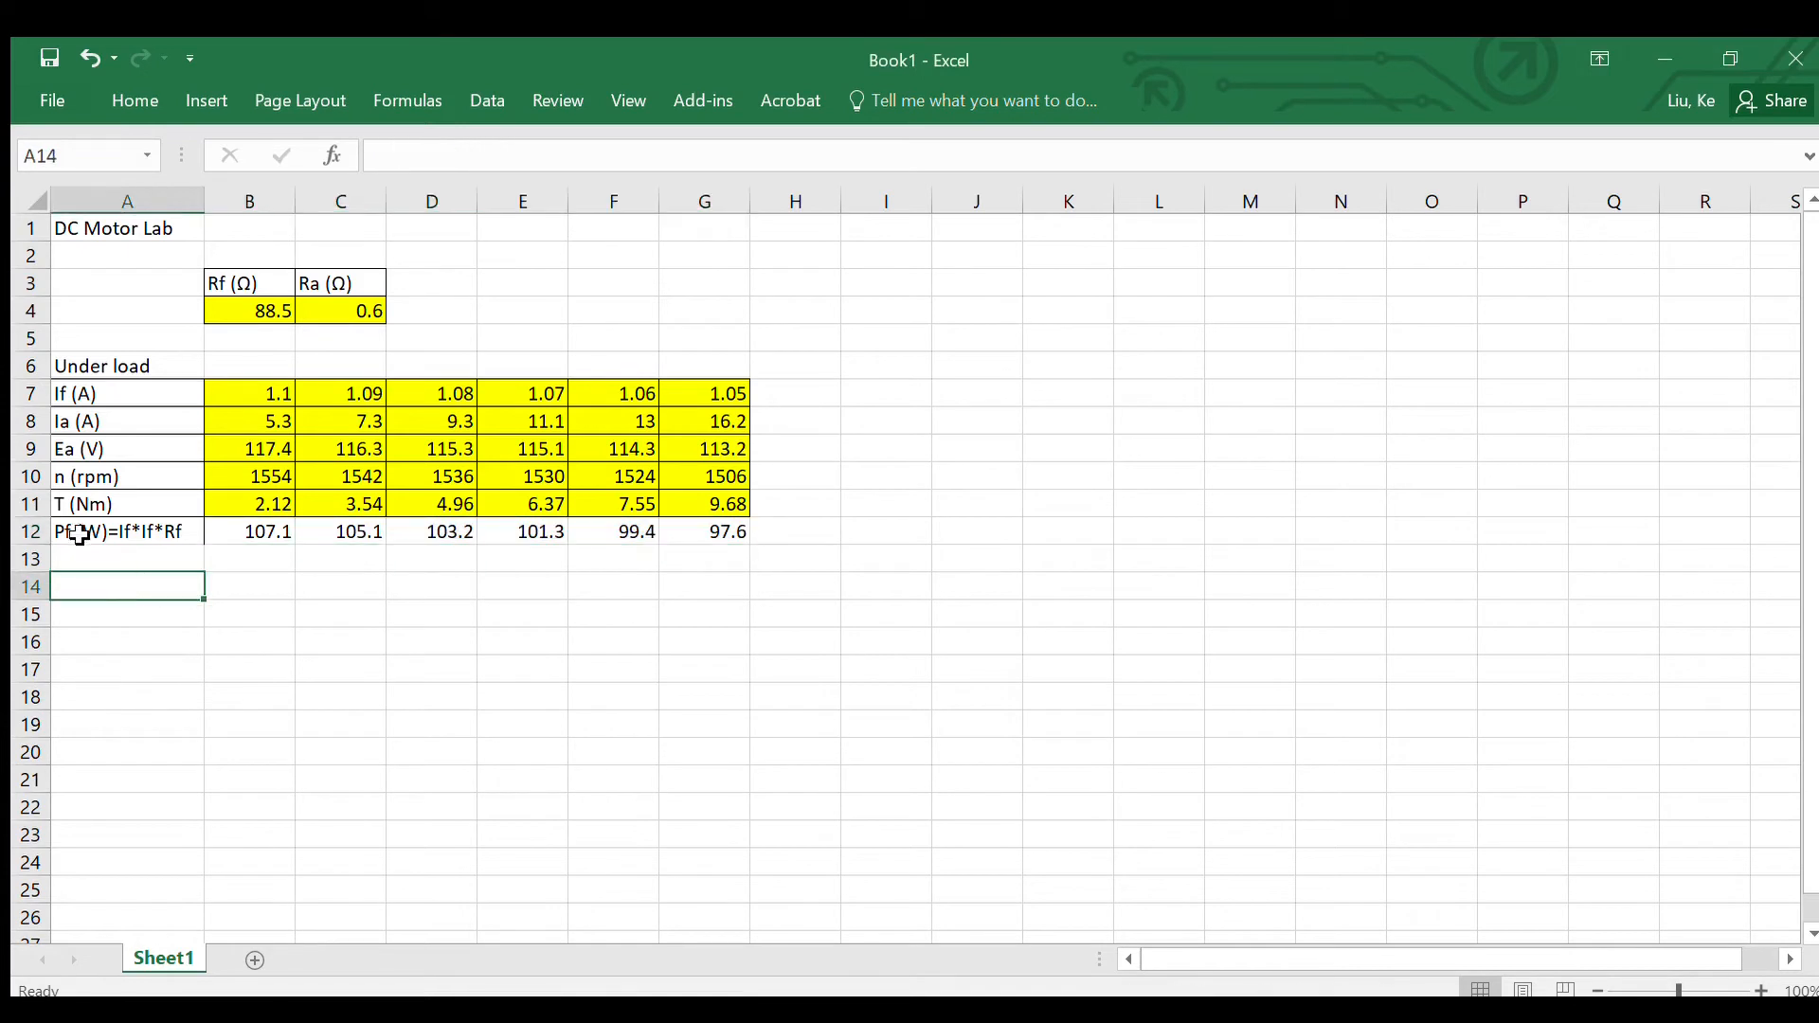
Step: Label cell A13 "Pa (W) = Ea*Ia" below the Pf row
drag(78, 535, 272, 538)
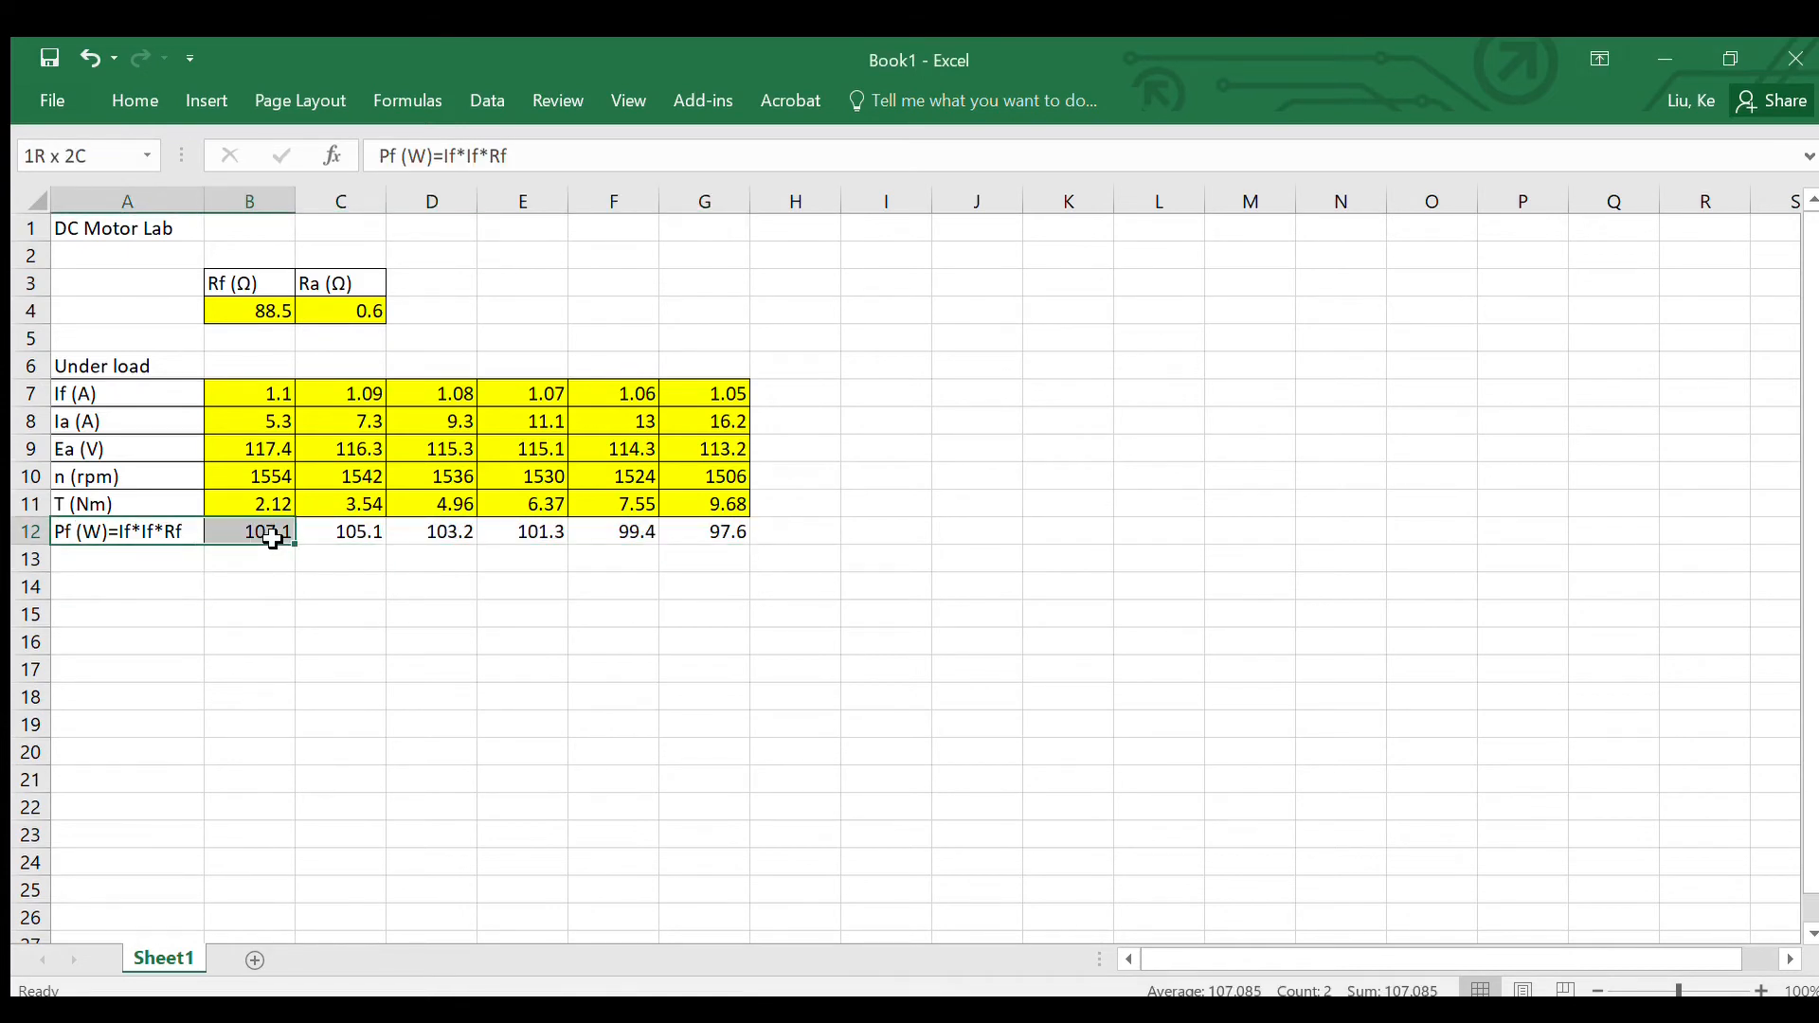
double_click(128, 572)
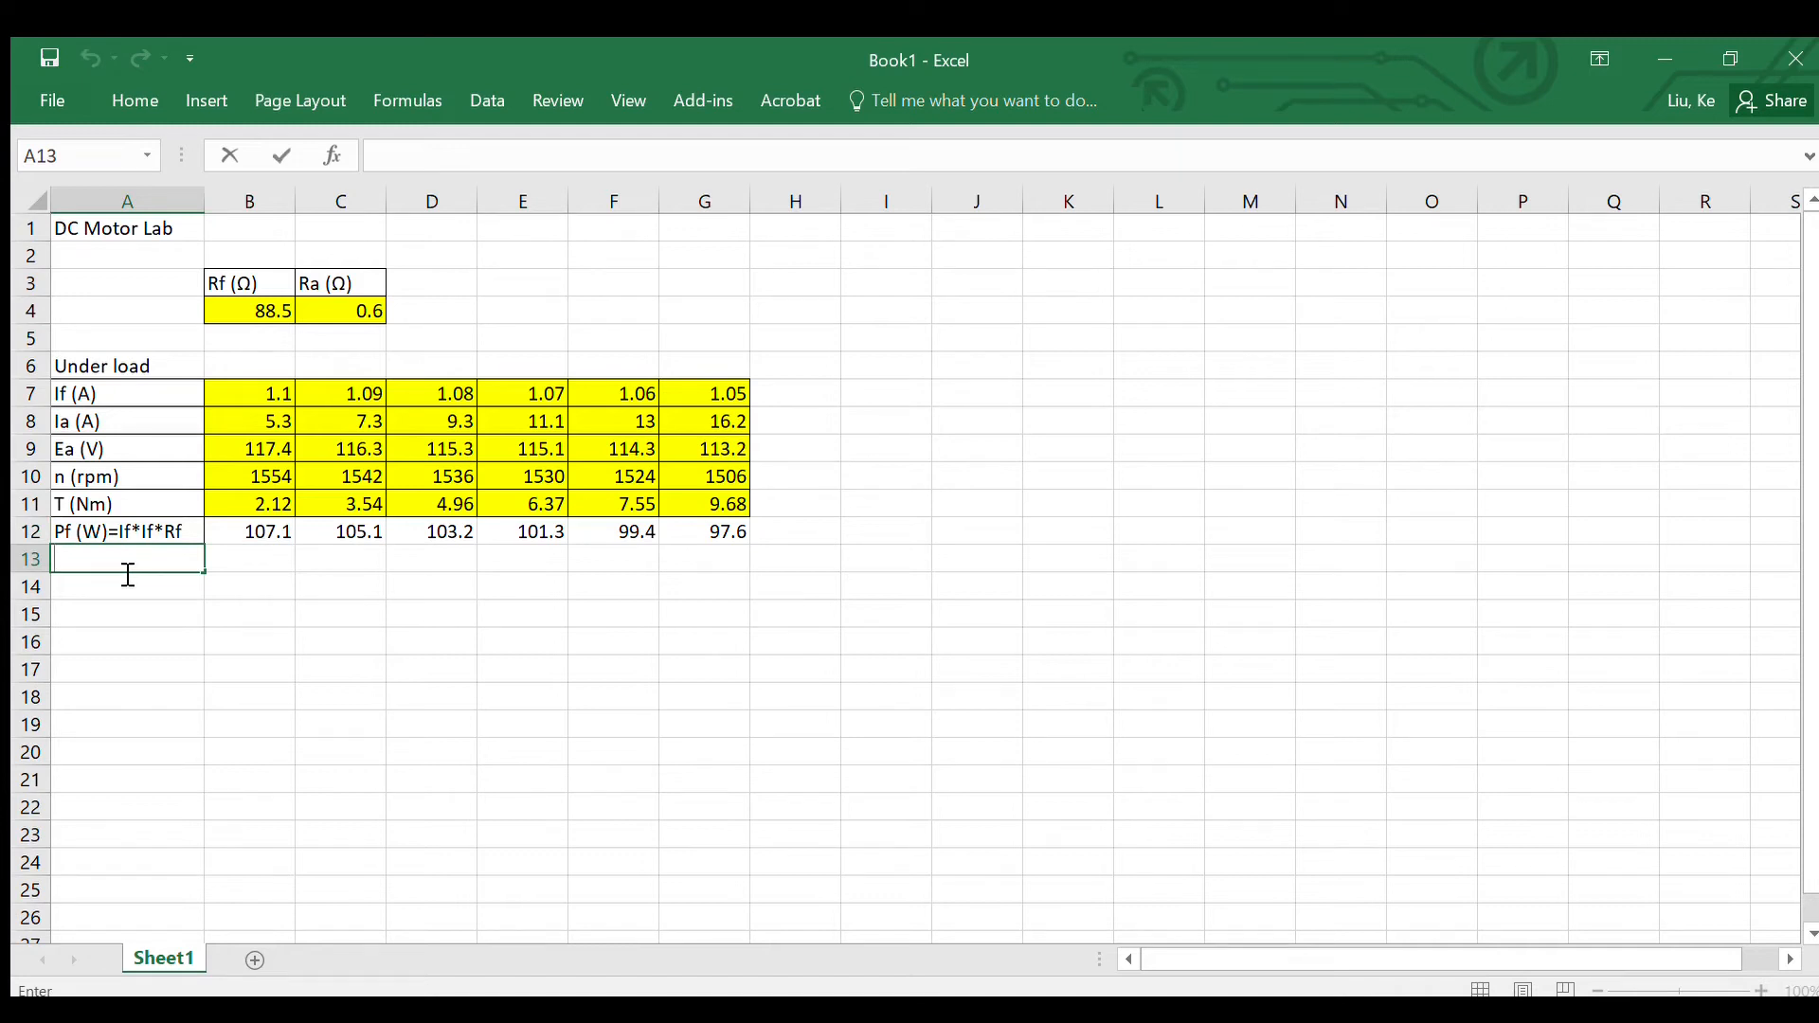
text(P)
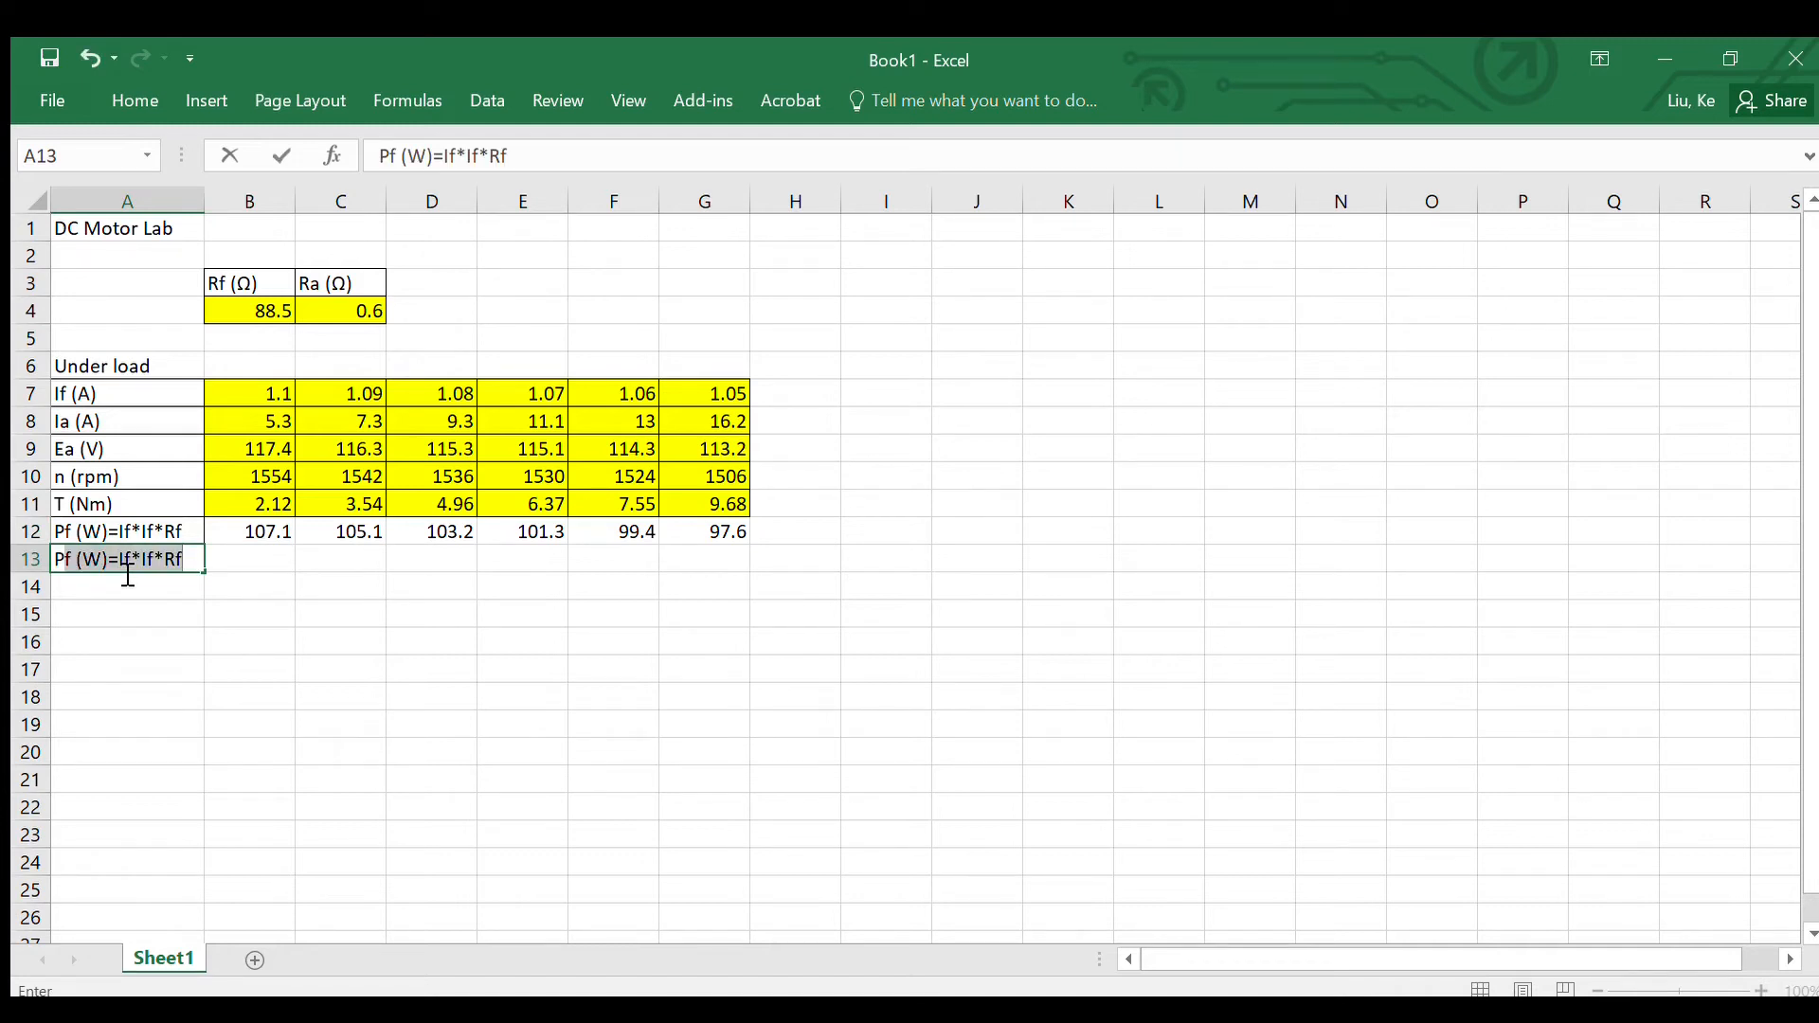
text(a)
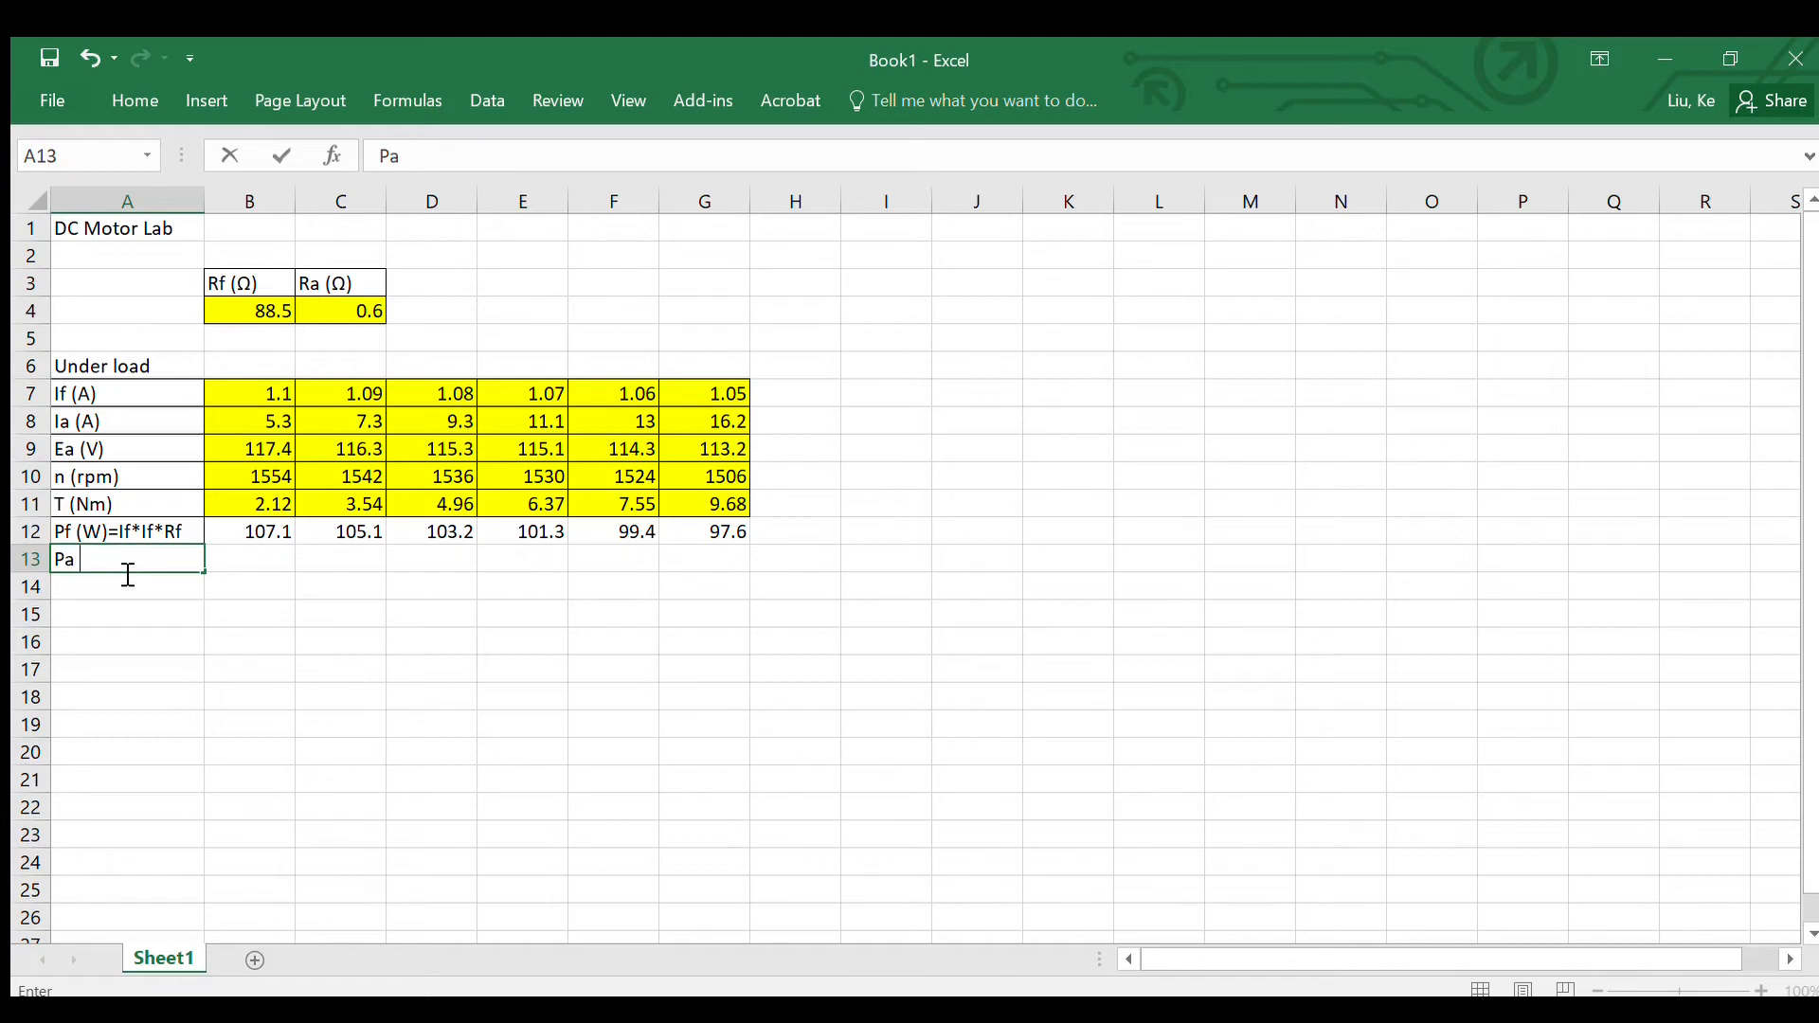
text( (W)
text() = Ea)
text(*Ia)
Step: Enter =B8*B9 in B13 for the Pa row and fill it across to G13
click(259, 570)
text(=)
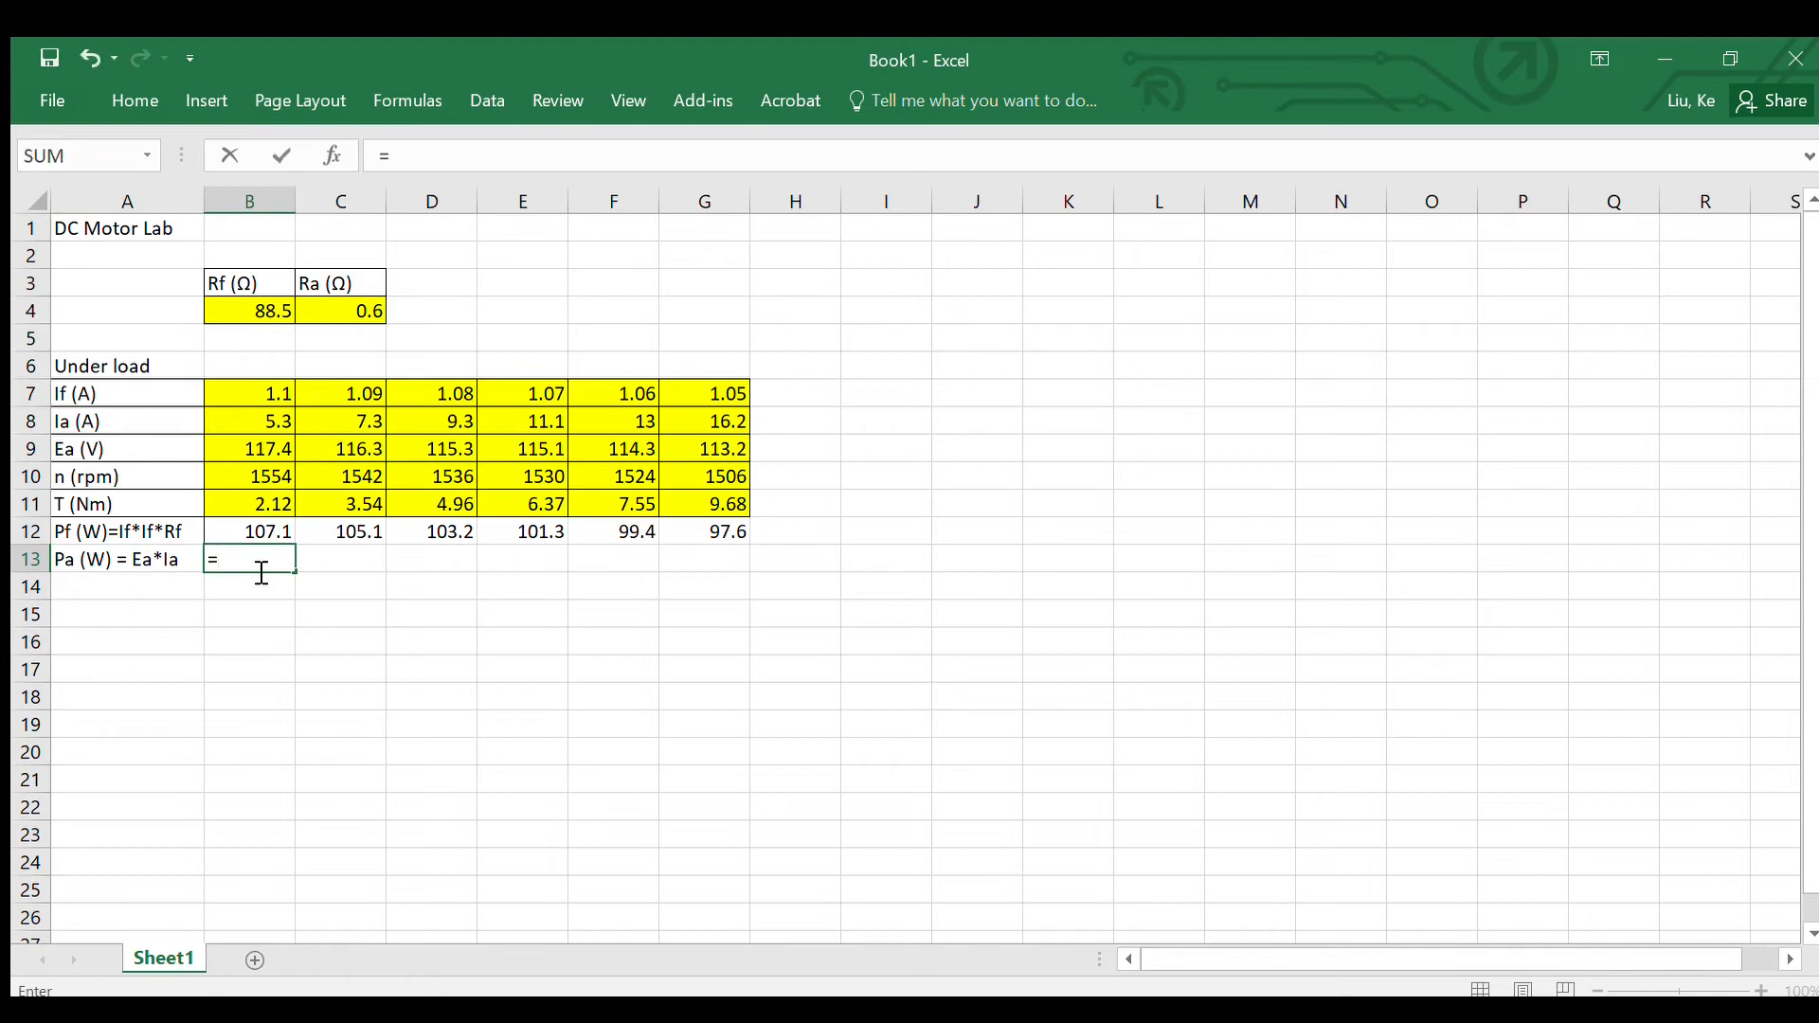
click(251, 424)
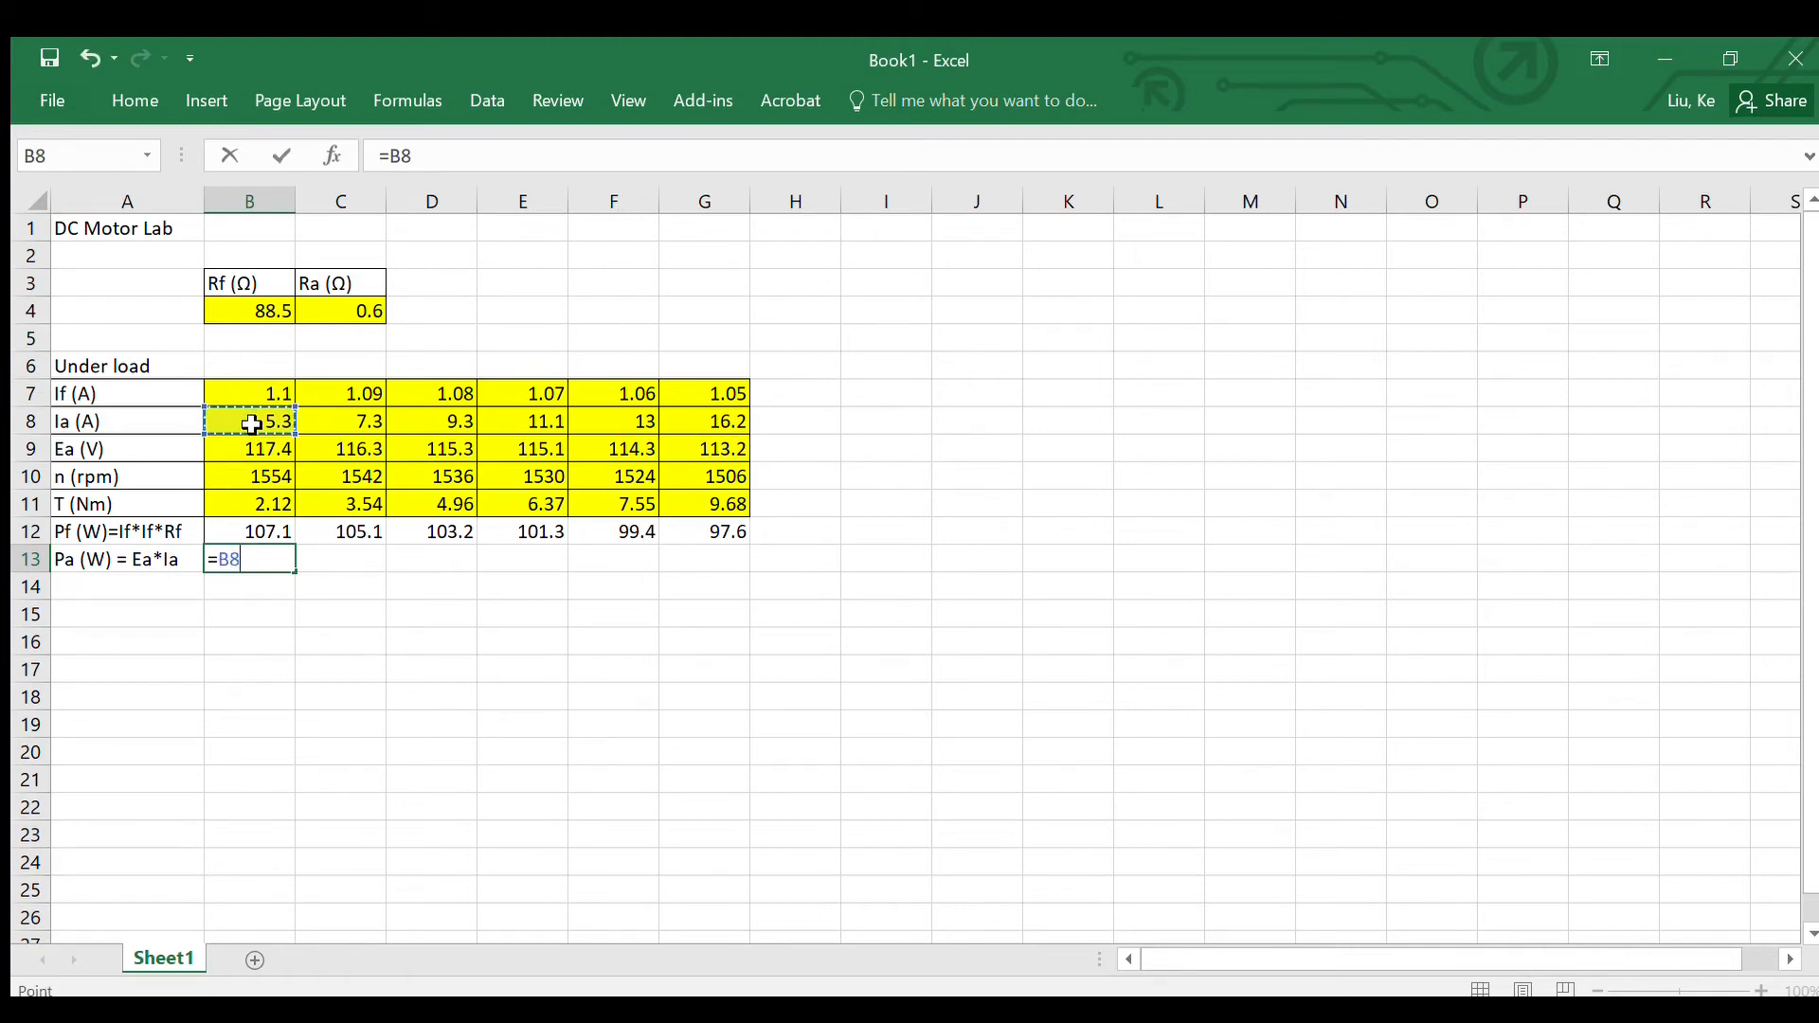
text(*)
click(265, 450)
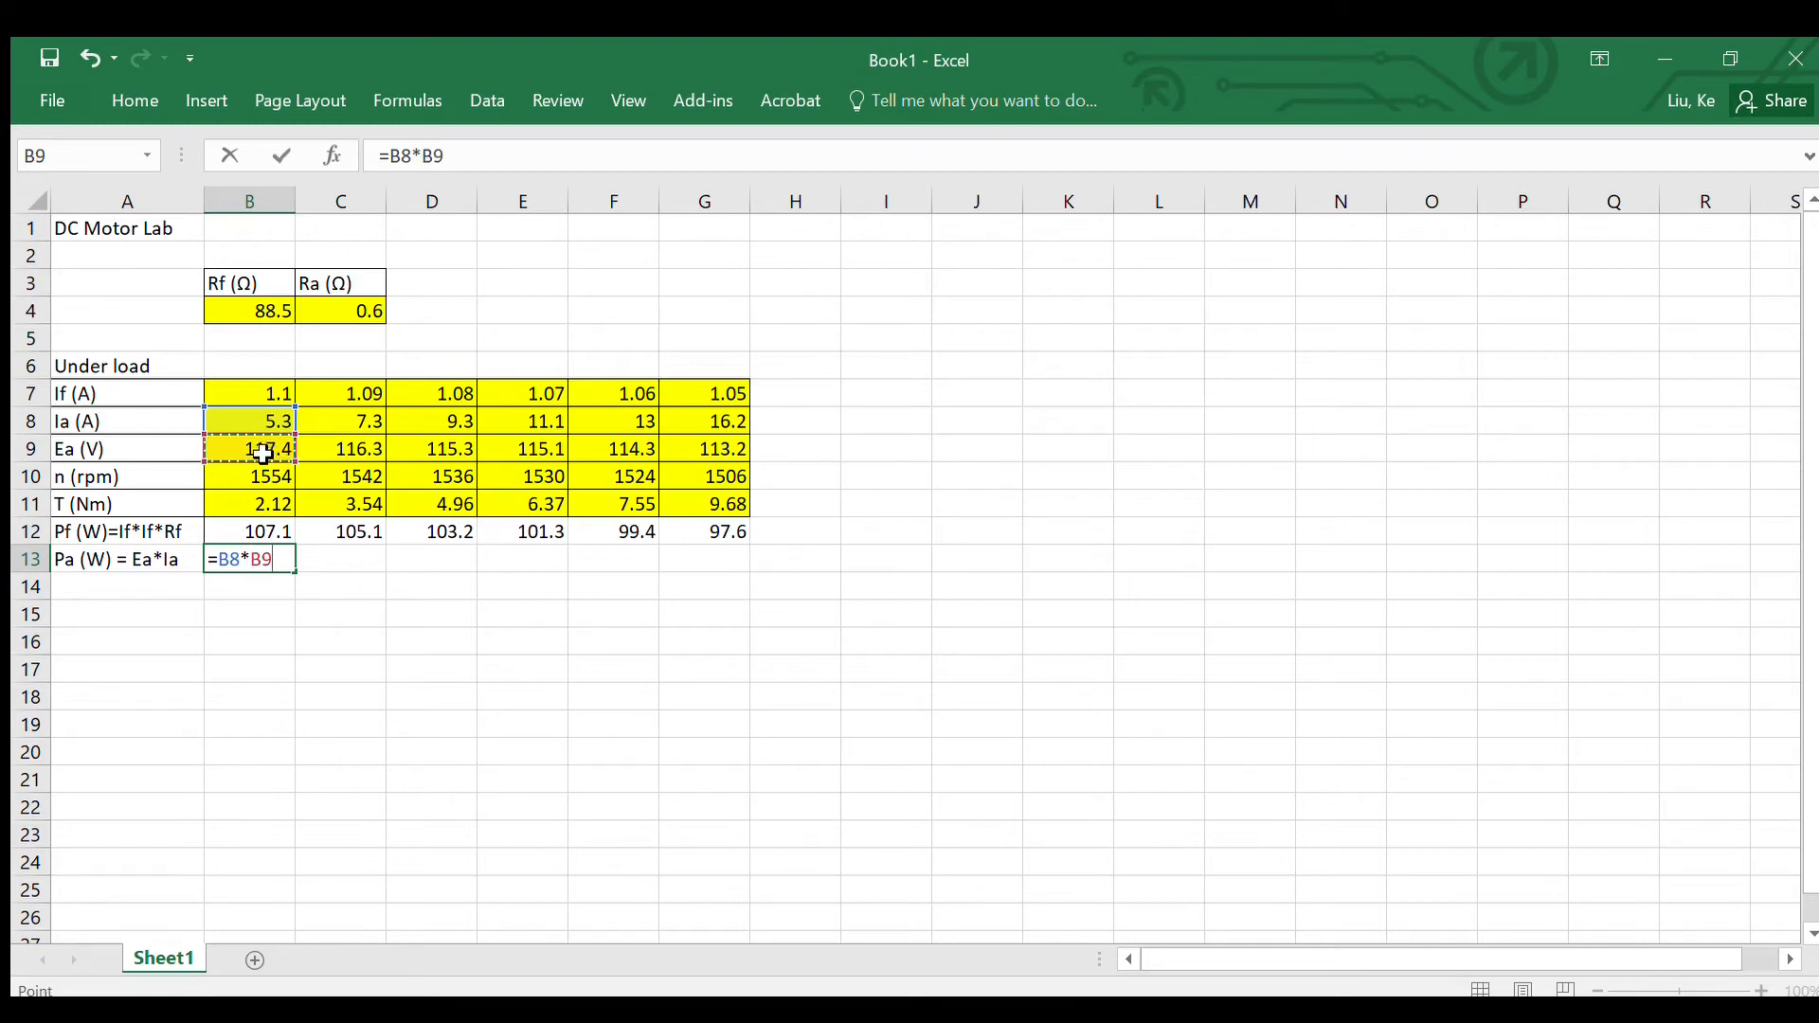
key(Return)
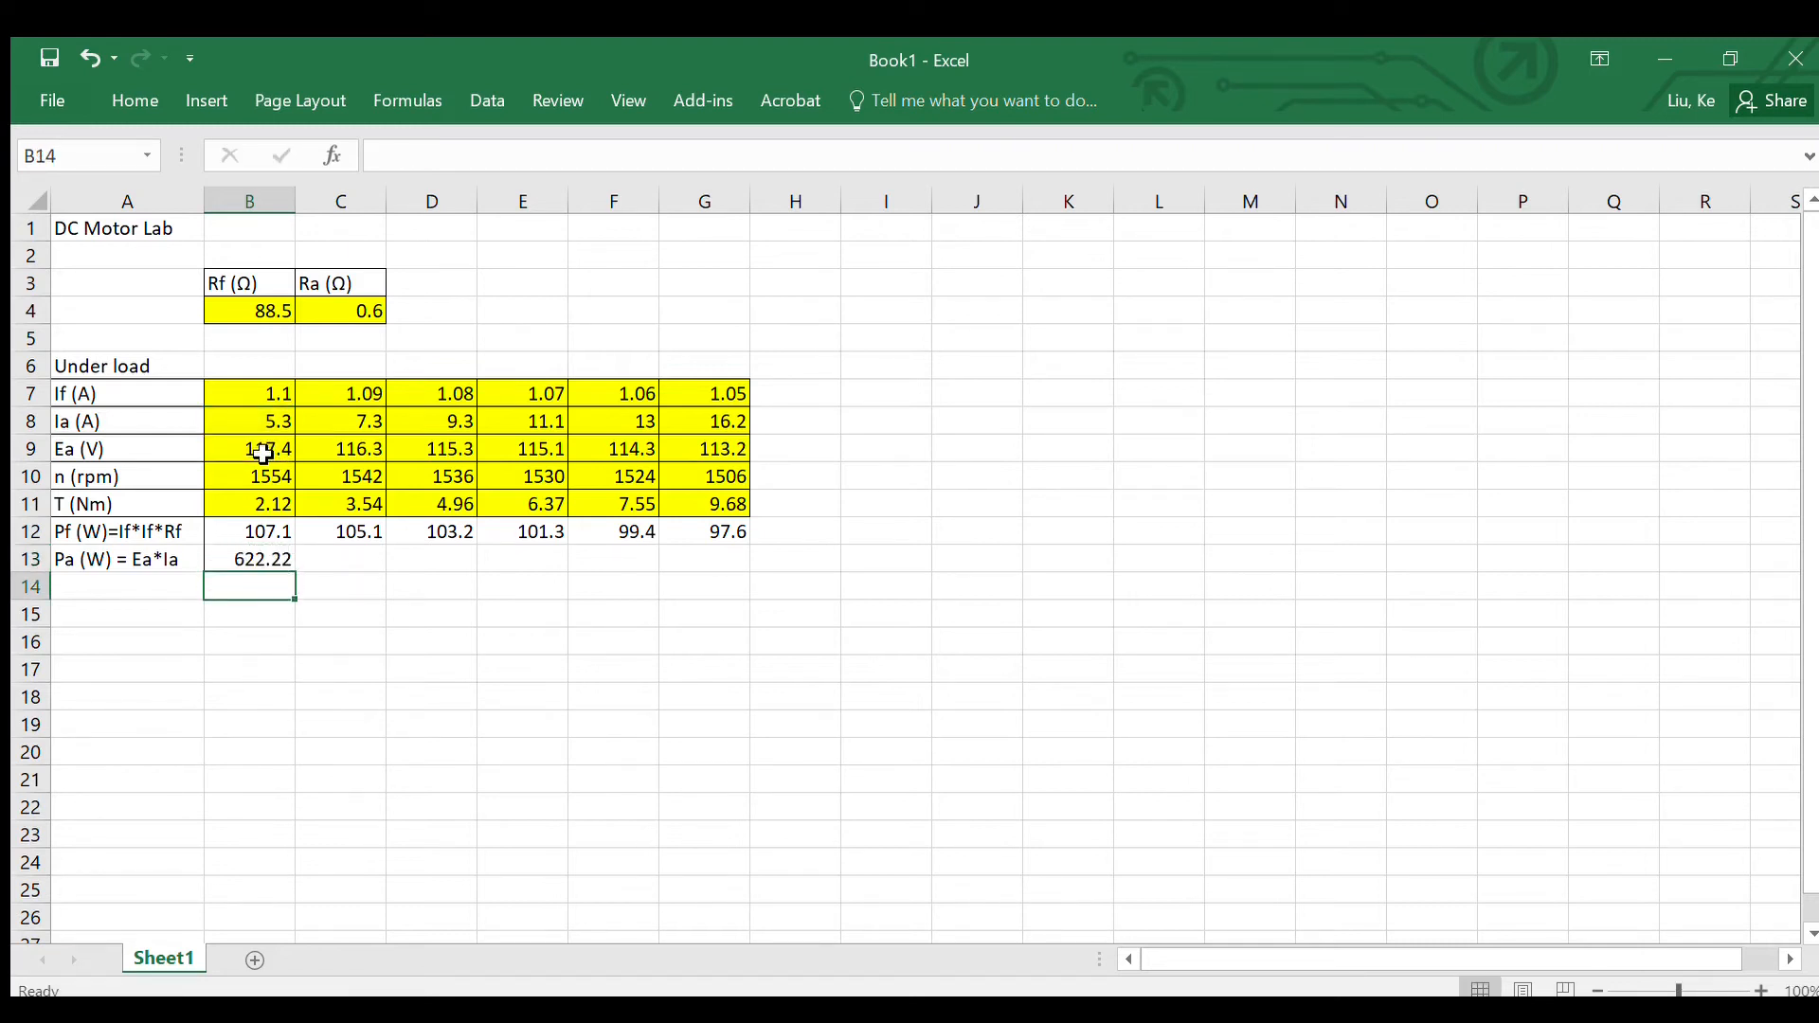
click(252, 558)
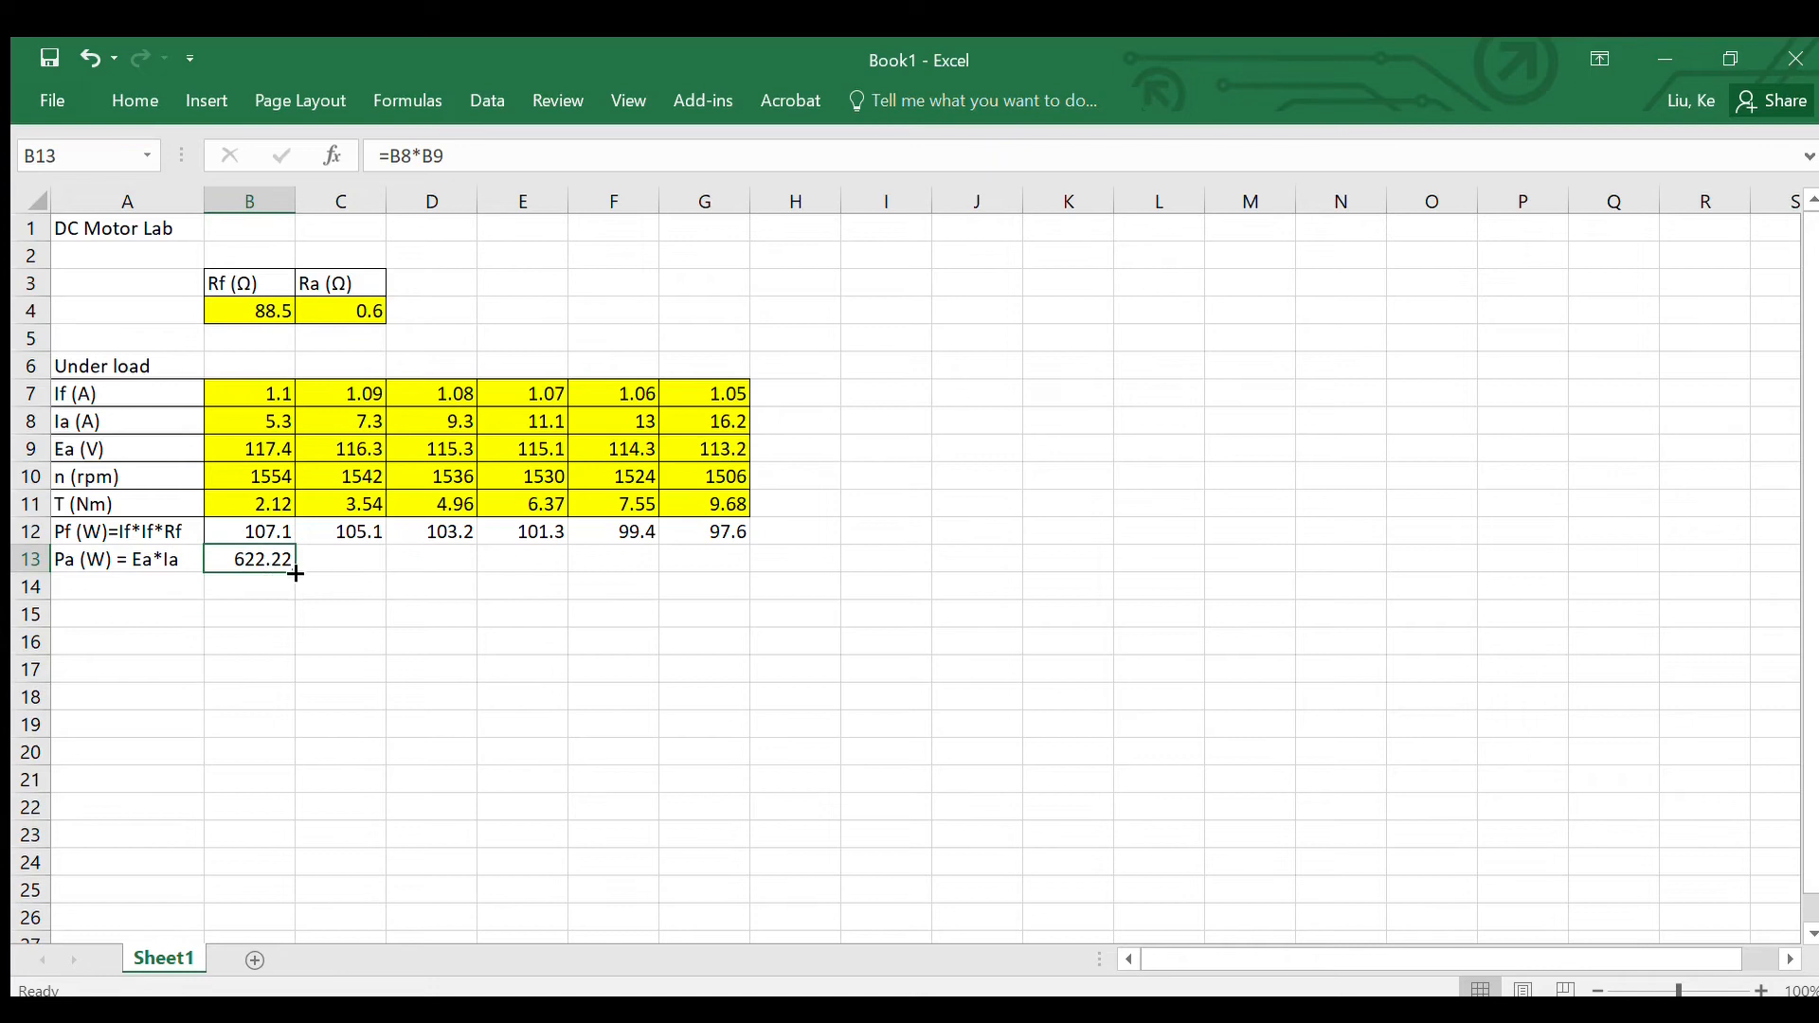
drag(296, 574, 721, 574)
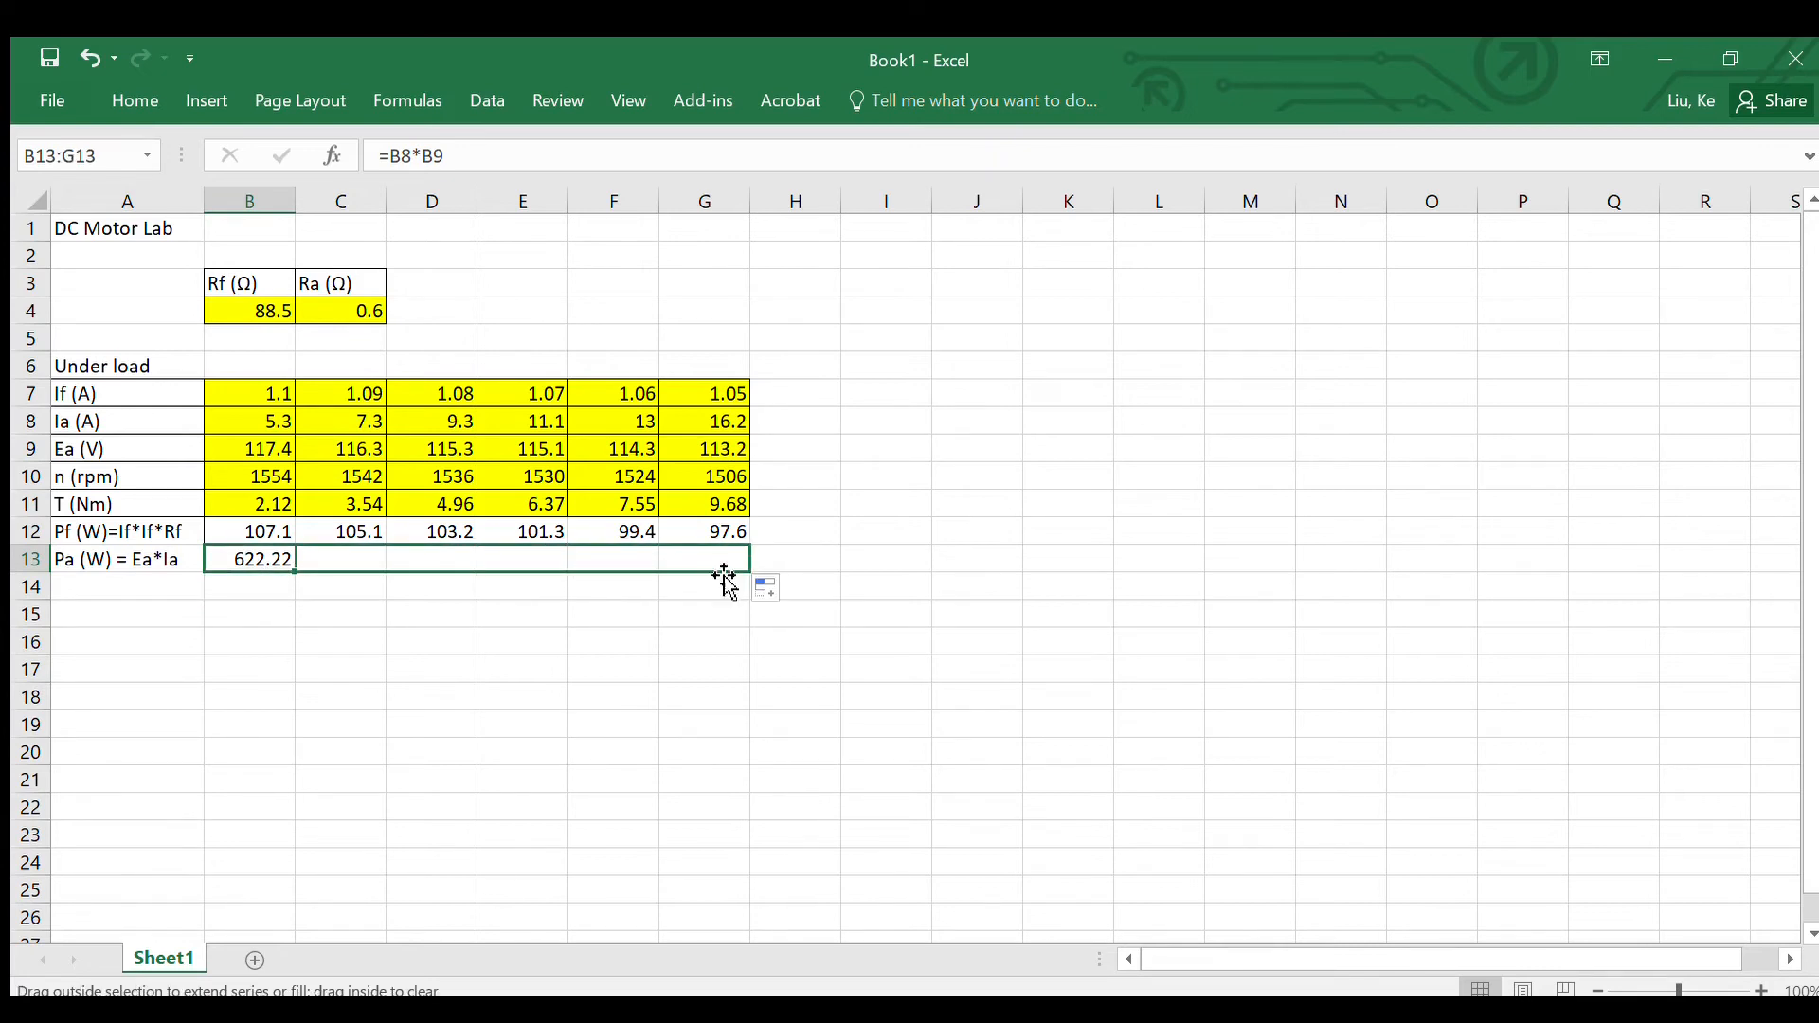
Step: Format the Pa values in B13:G13 to show one decimal place
right_click(235, 558)
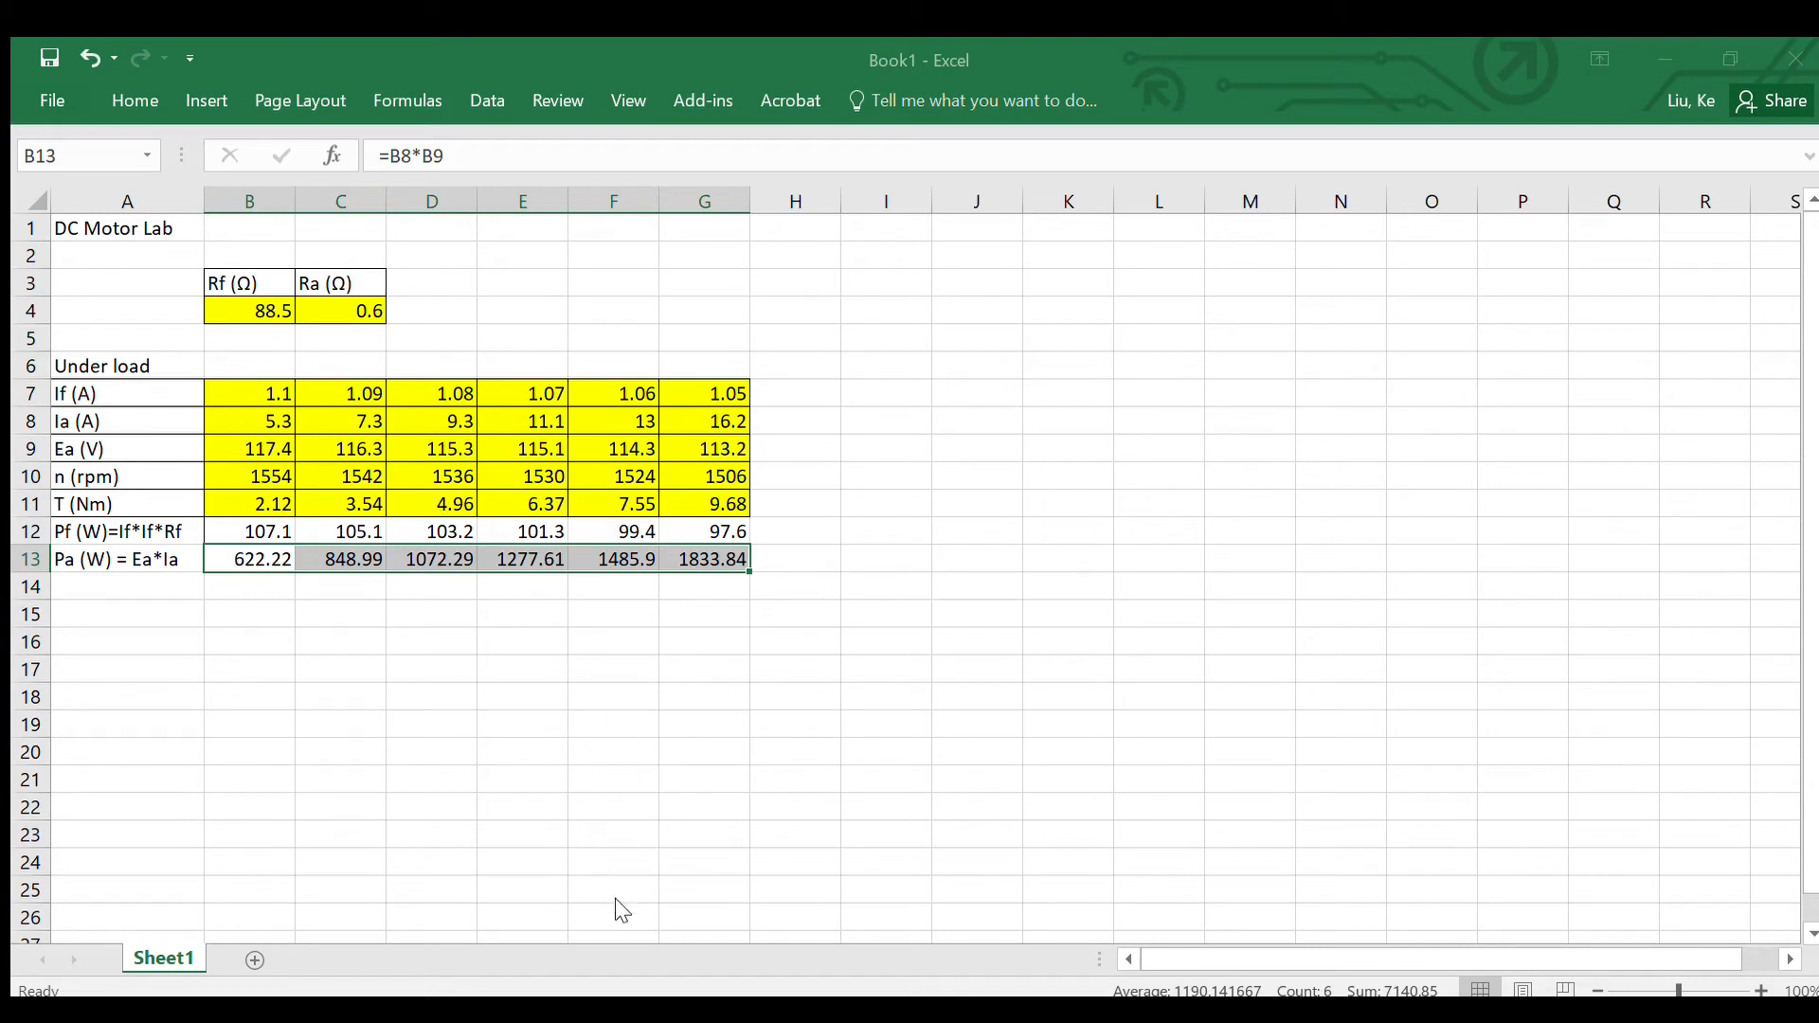
click(551, 949)
click(148, 611)
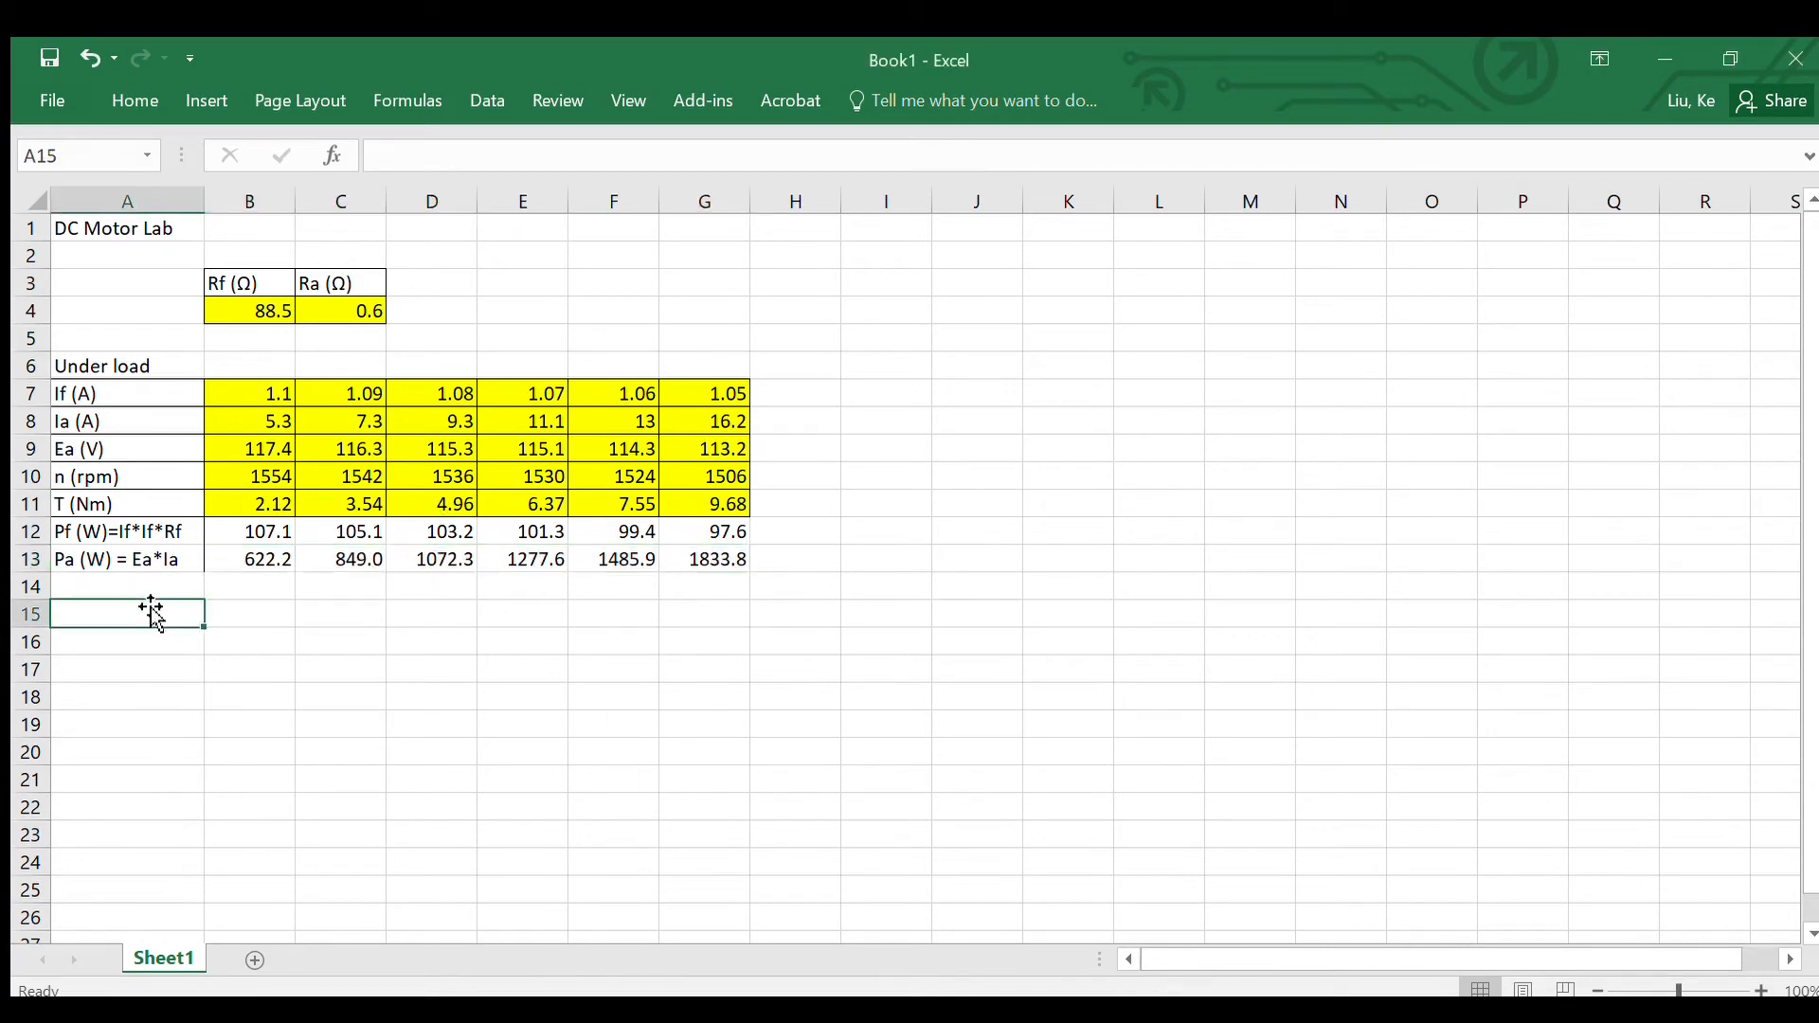
Step: Label cell A14 "Pm (W) = Tn/9.55" and widen column A to fit it
double_click(66, 583)
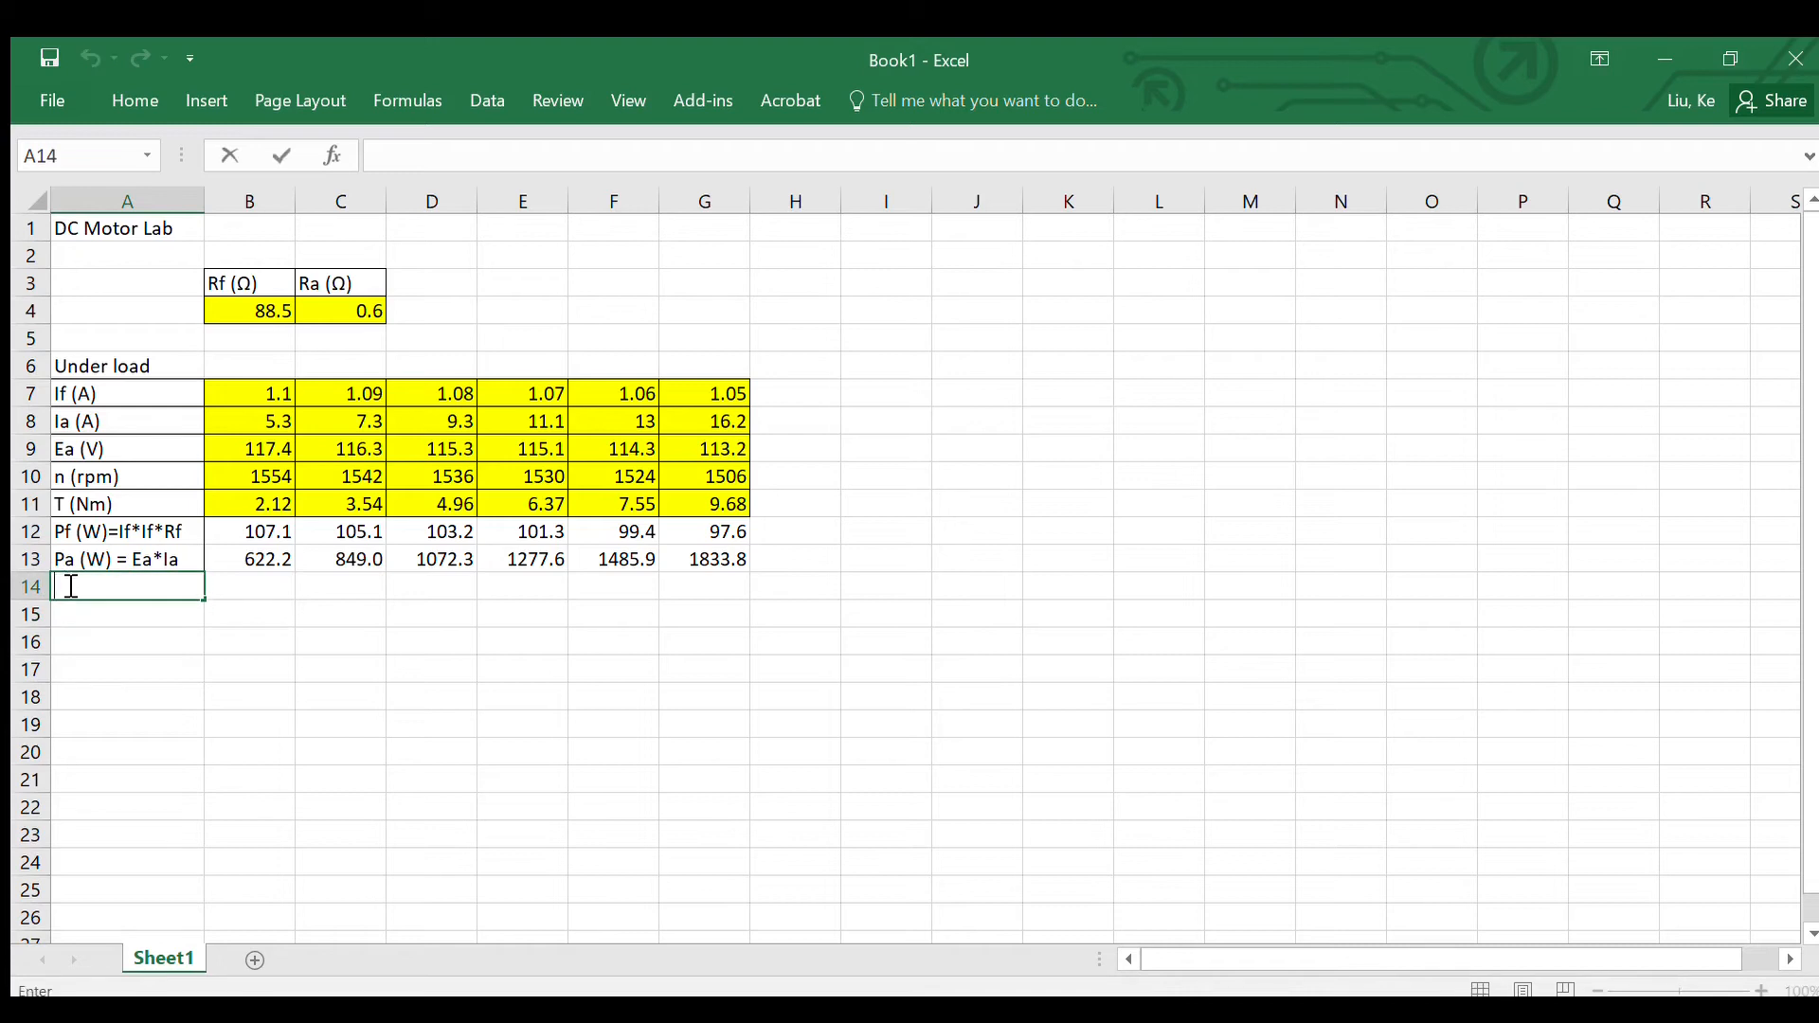
text(Pm (W) =)
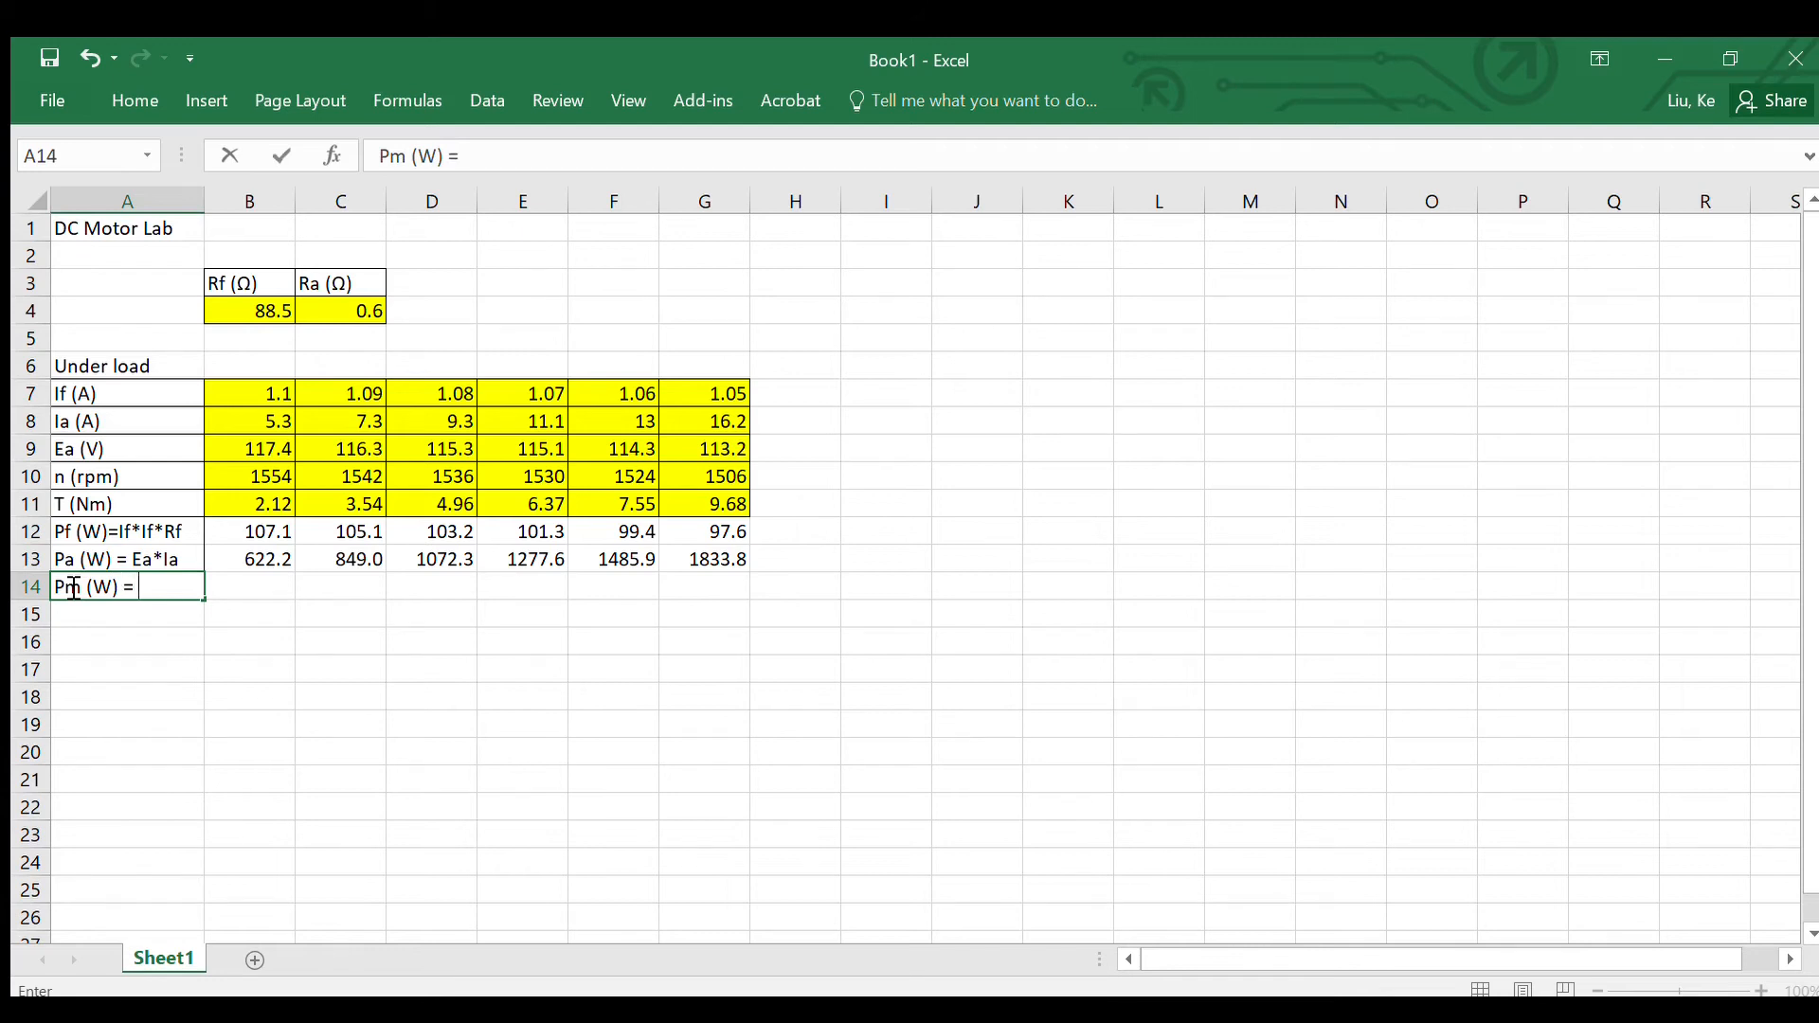
text( Tn/9.55)
key(Return)
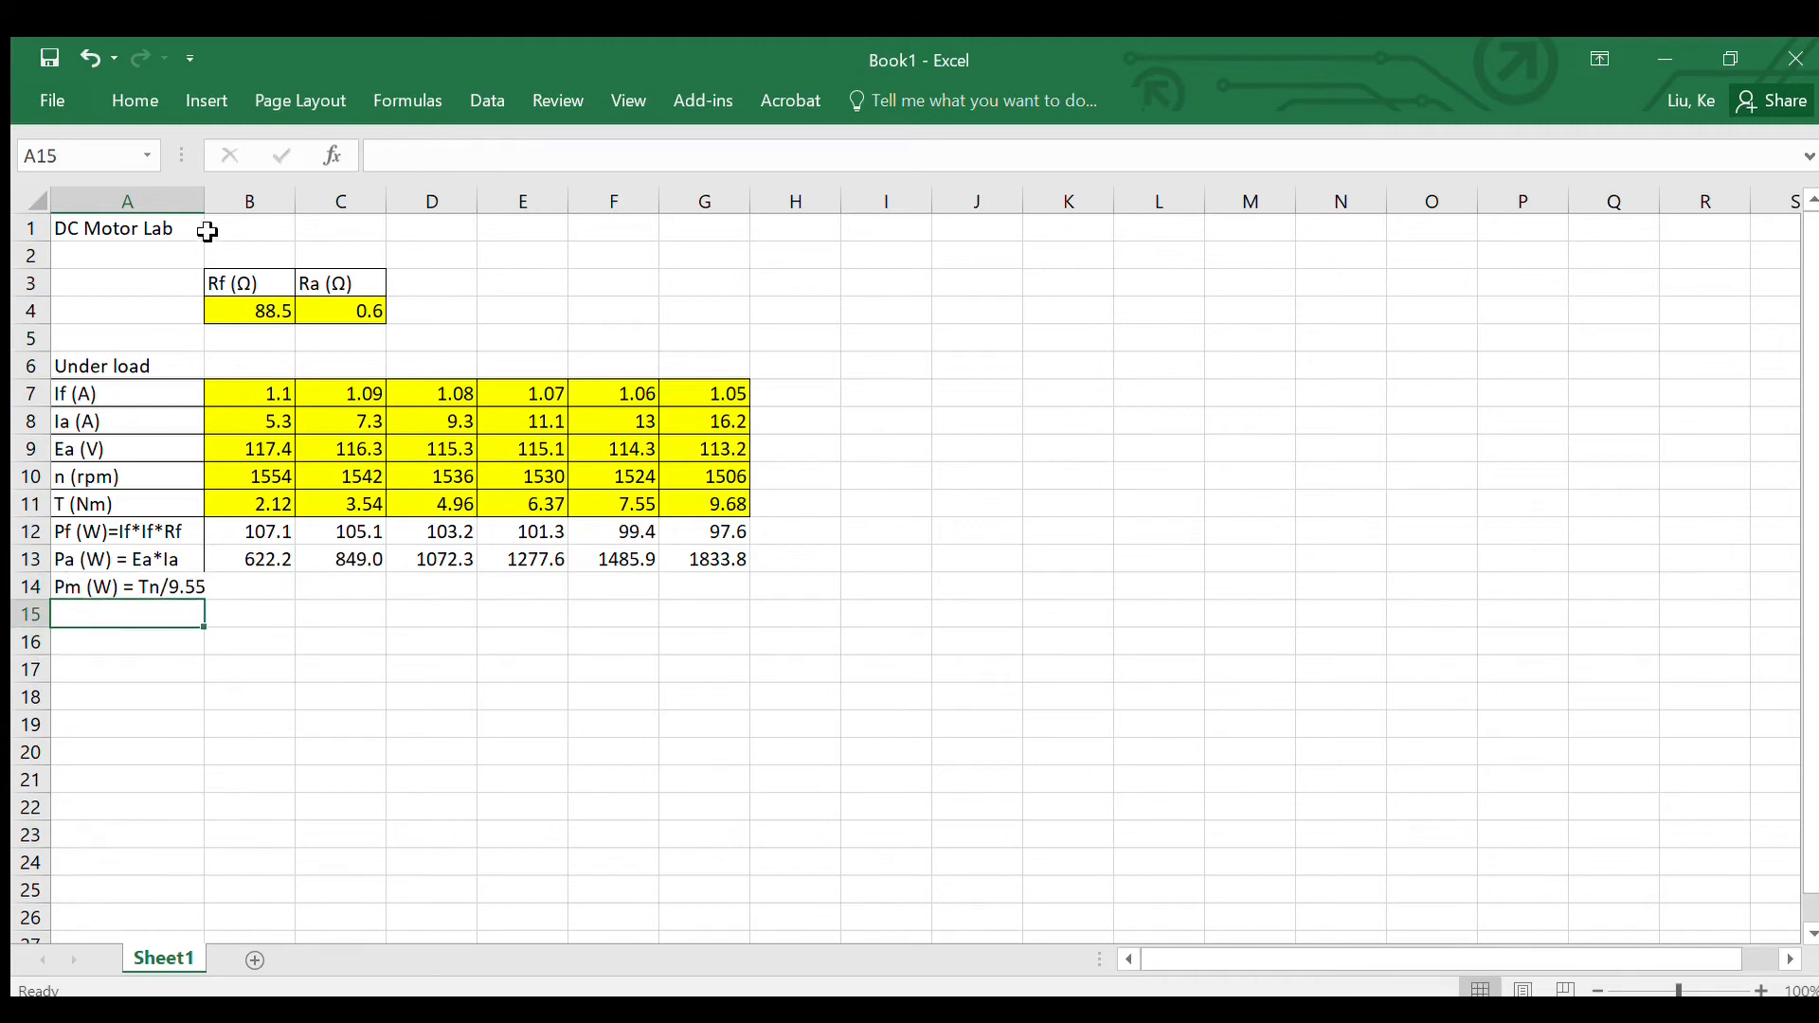
drag(204, 200, 217, 201)
Step: Enter =B10*B11/9.55 in B14 for the Pm row and fill it across to G14
click(258, 587)
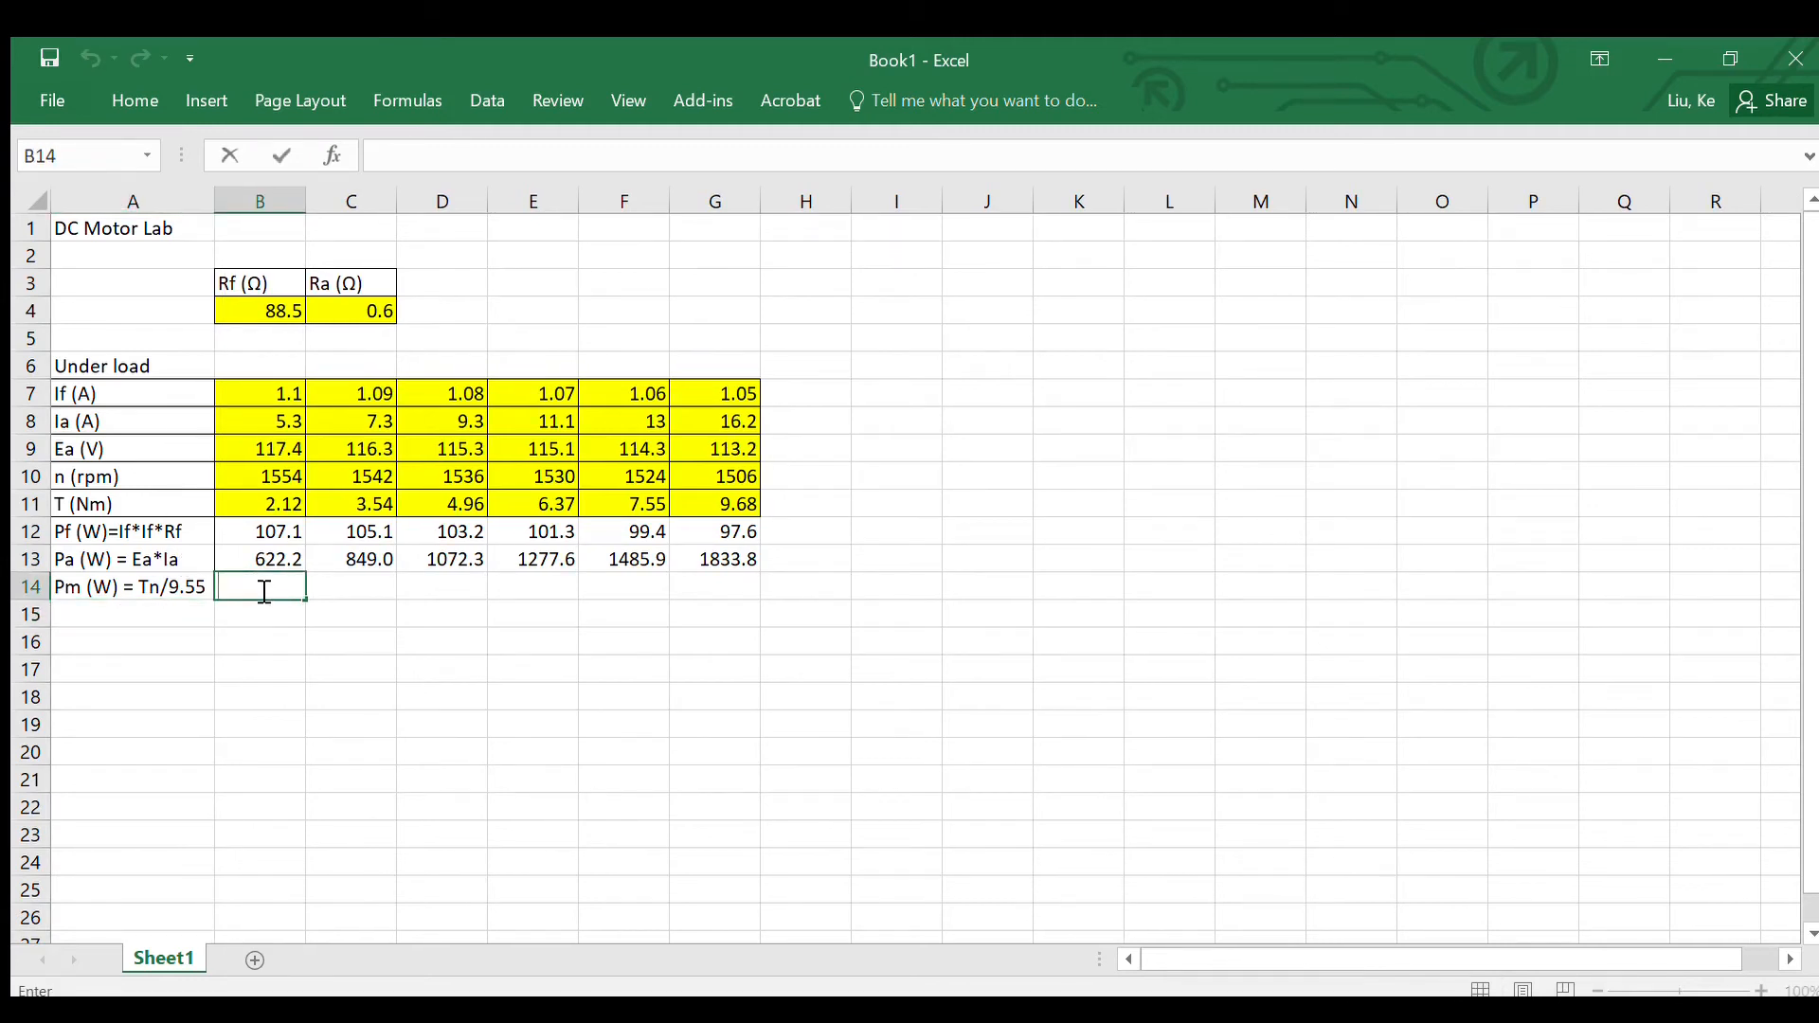
text(=)
click(248, 479)
text(*)
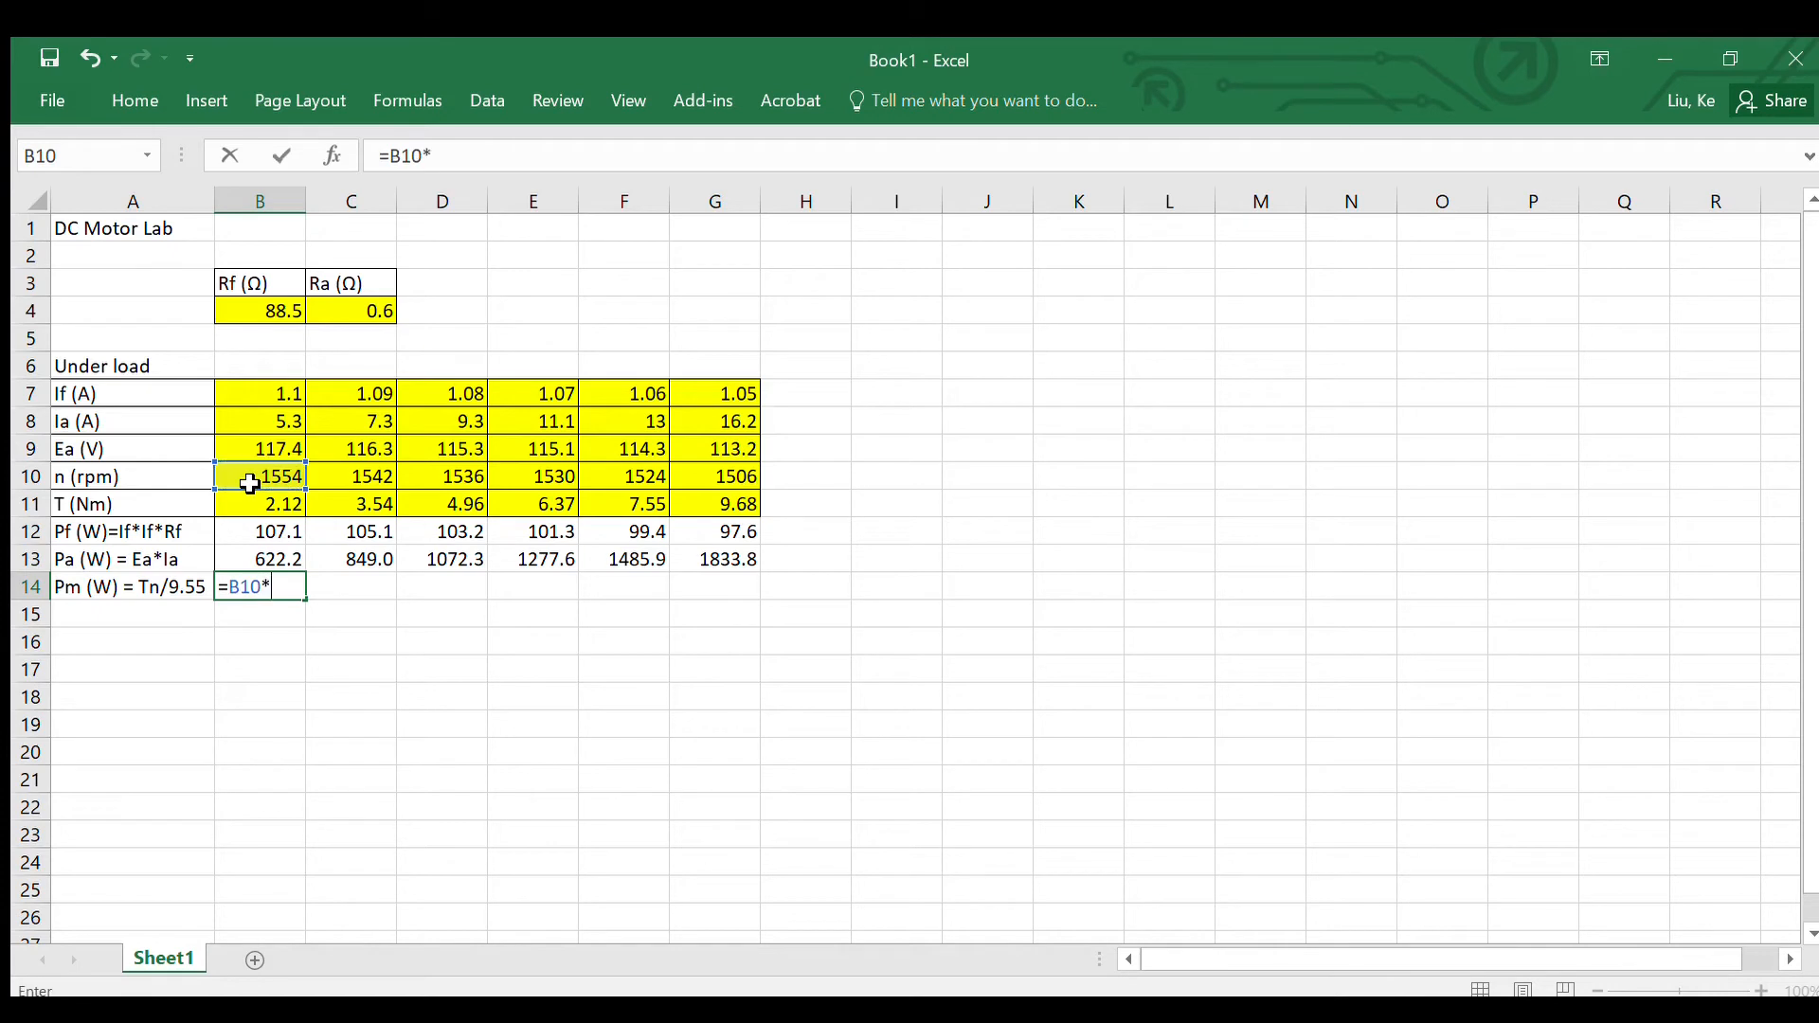
click(268, 508)
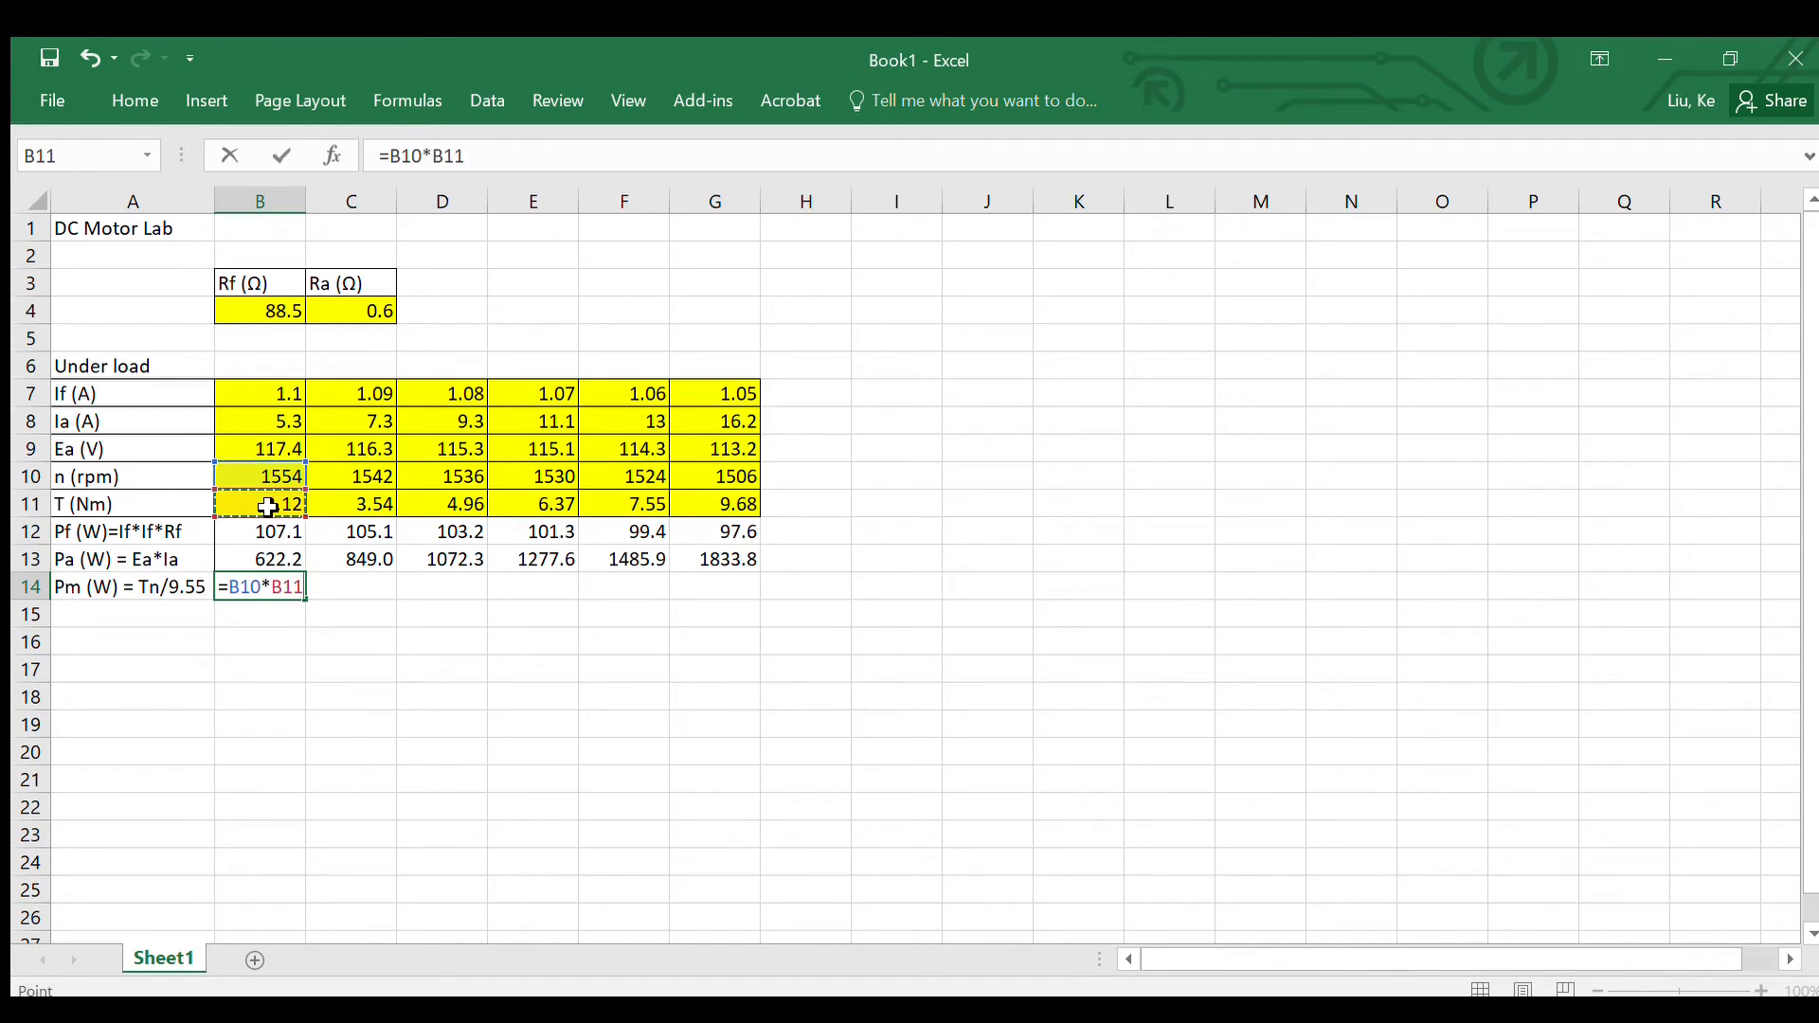
text(/9.55)
key(Return)
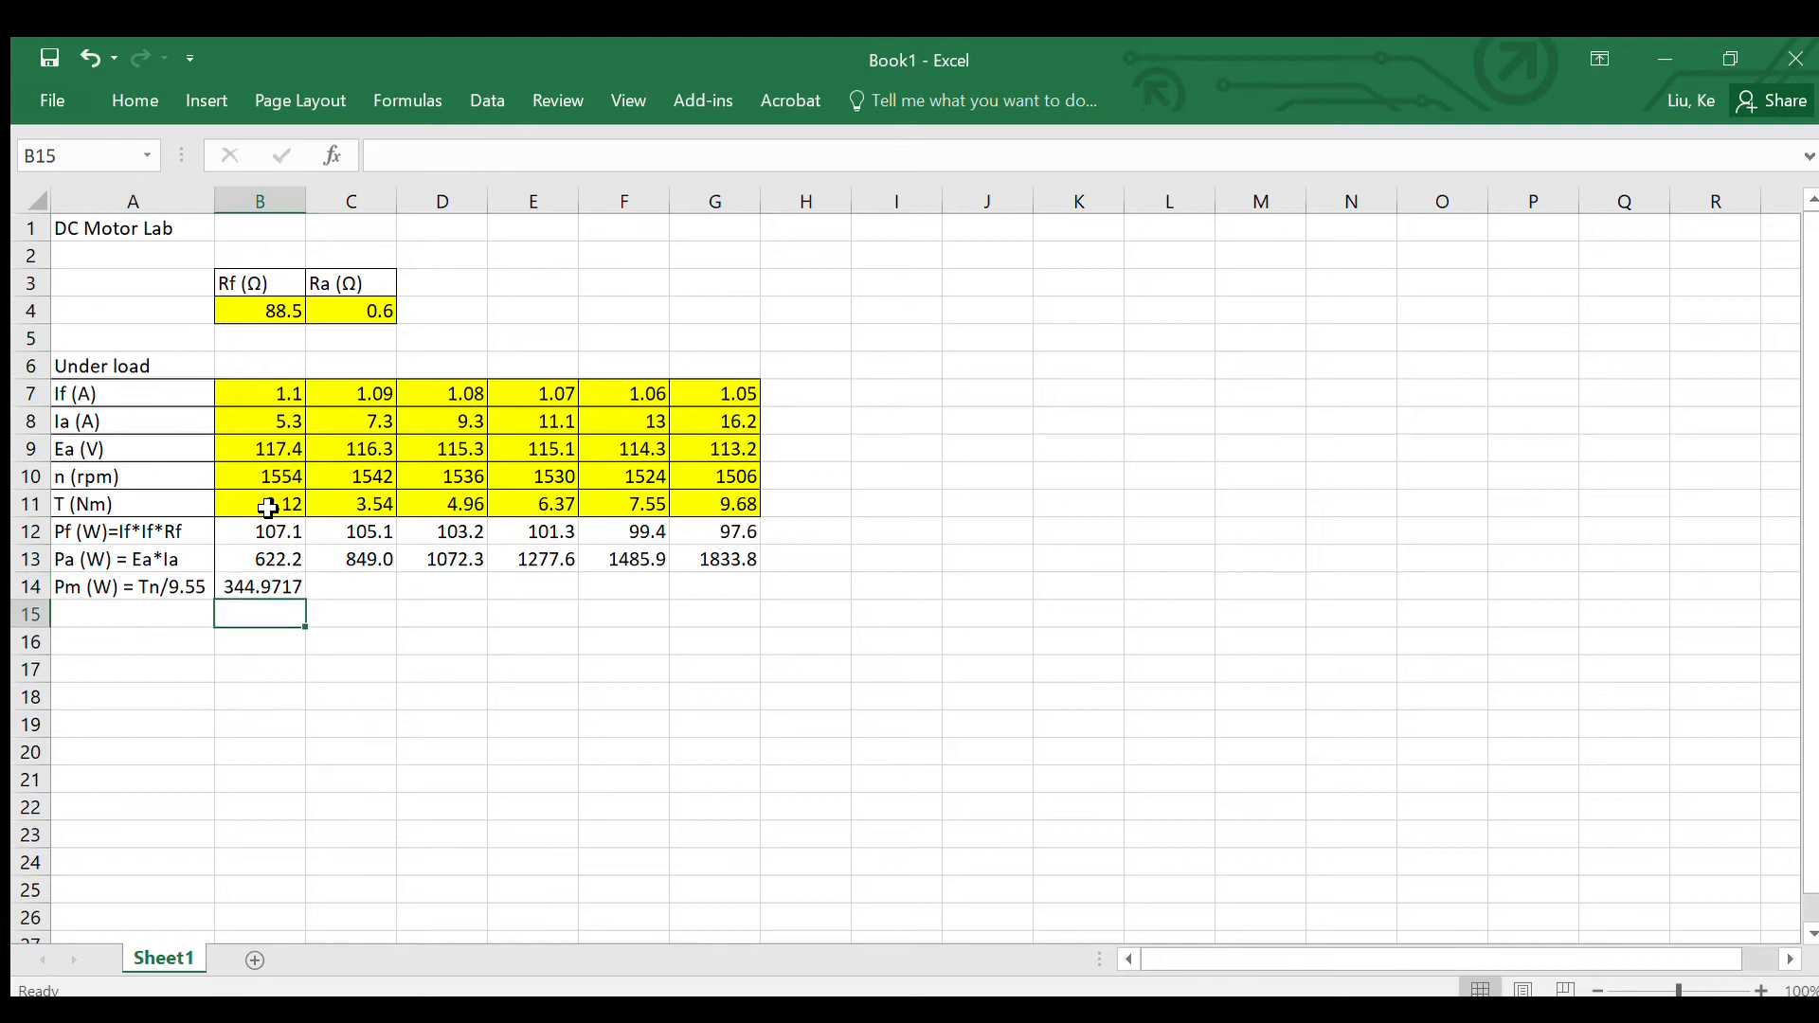
click(252, 590)
drag(305, 602, 734, 599)
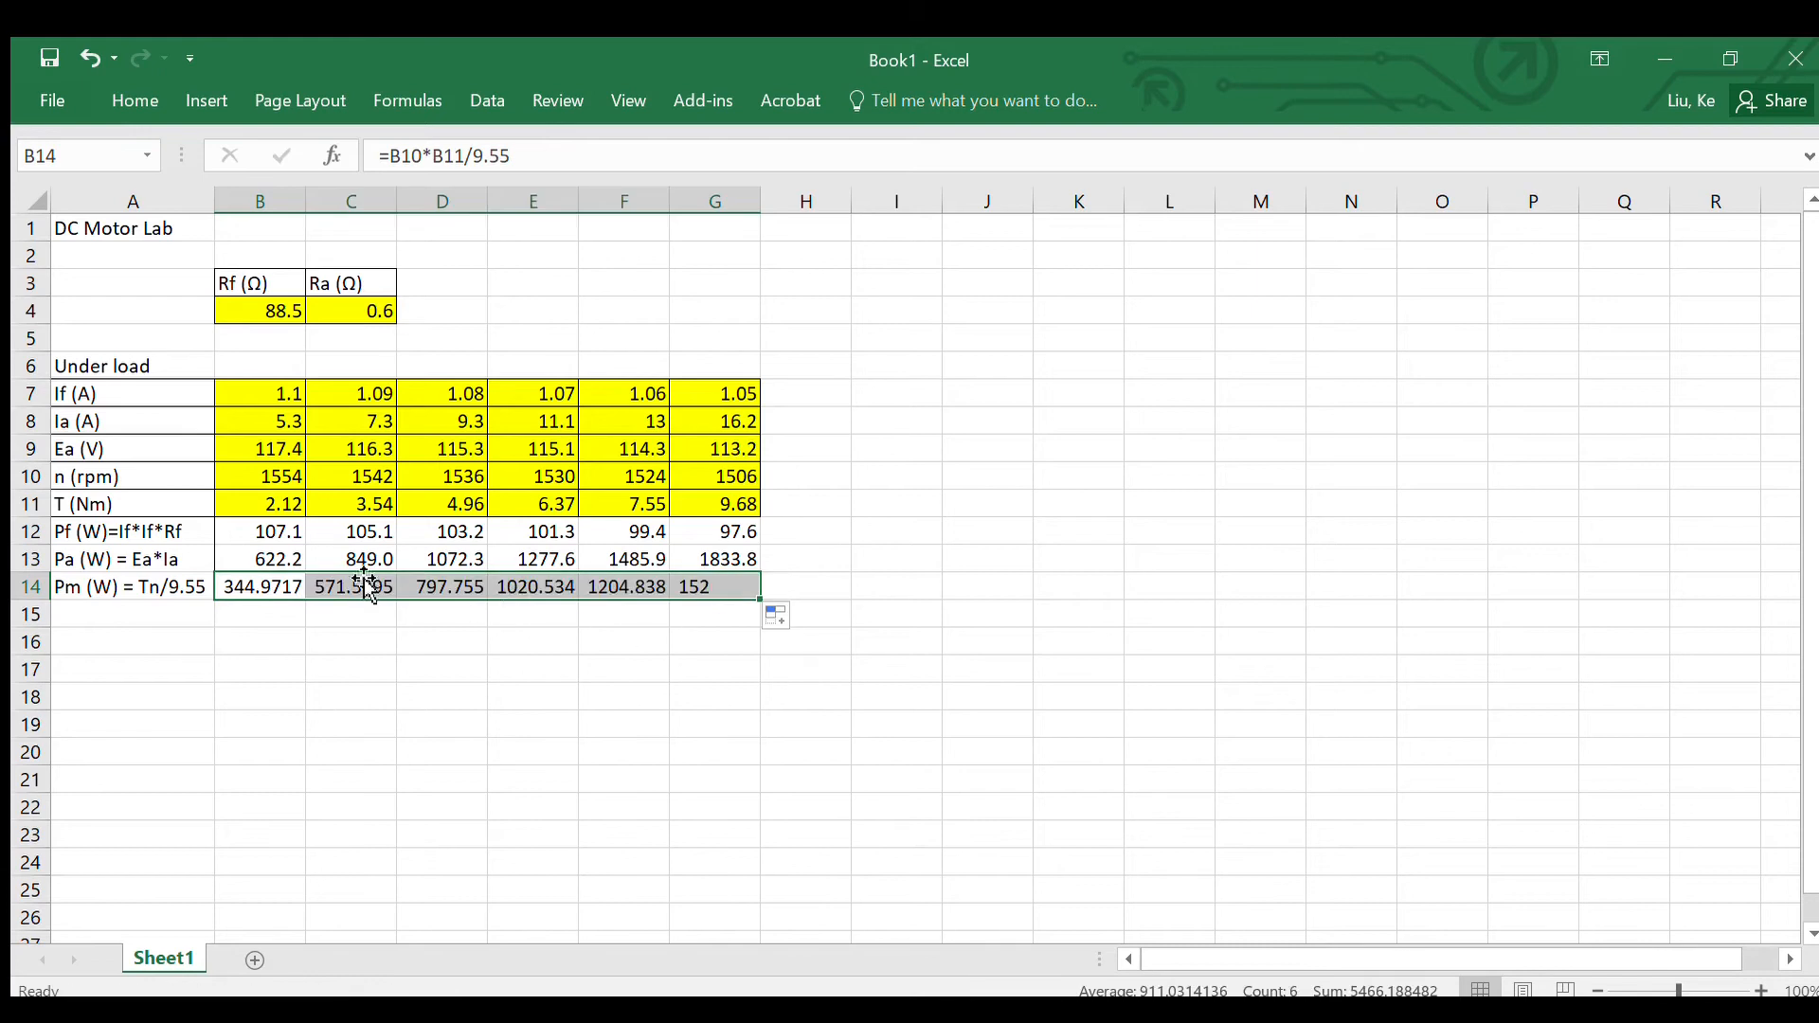
Step: Format the Pm values in B14:G14 to show one decimal place
right_click(279, 588)
click(345, 869)
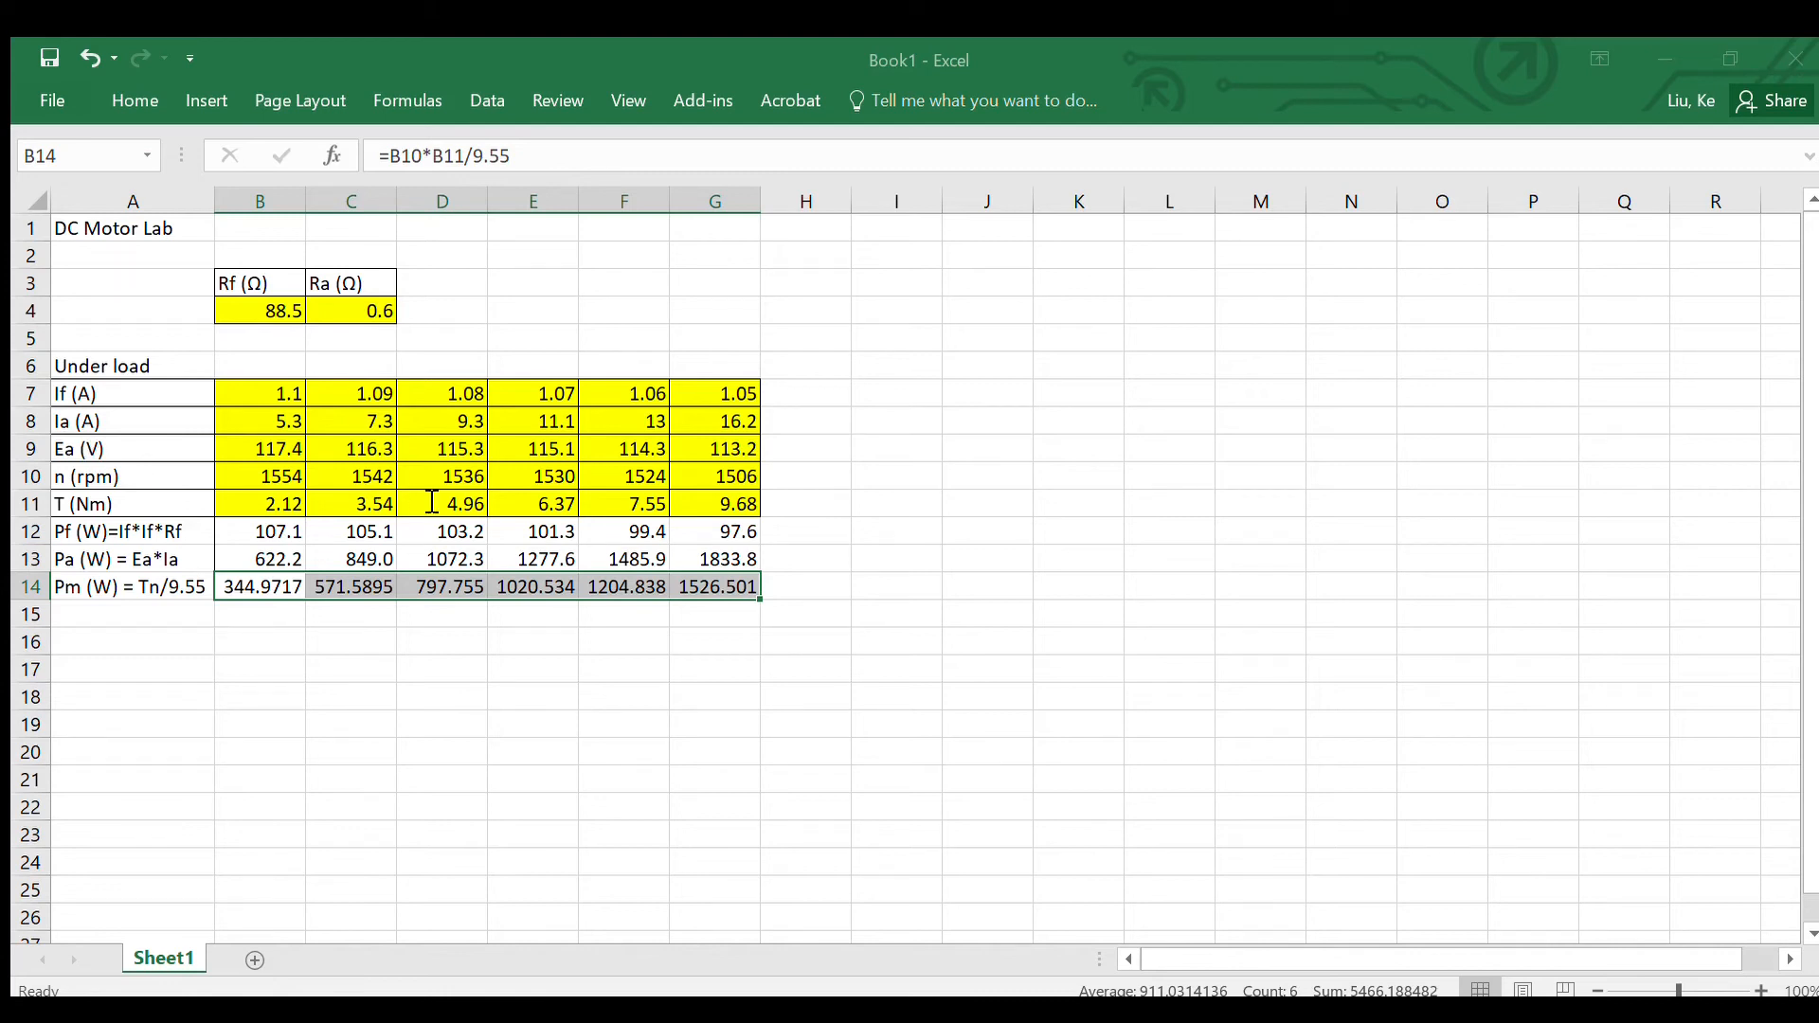
click(565, 961)
click(139, 616)
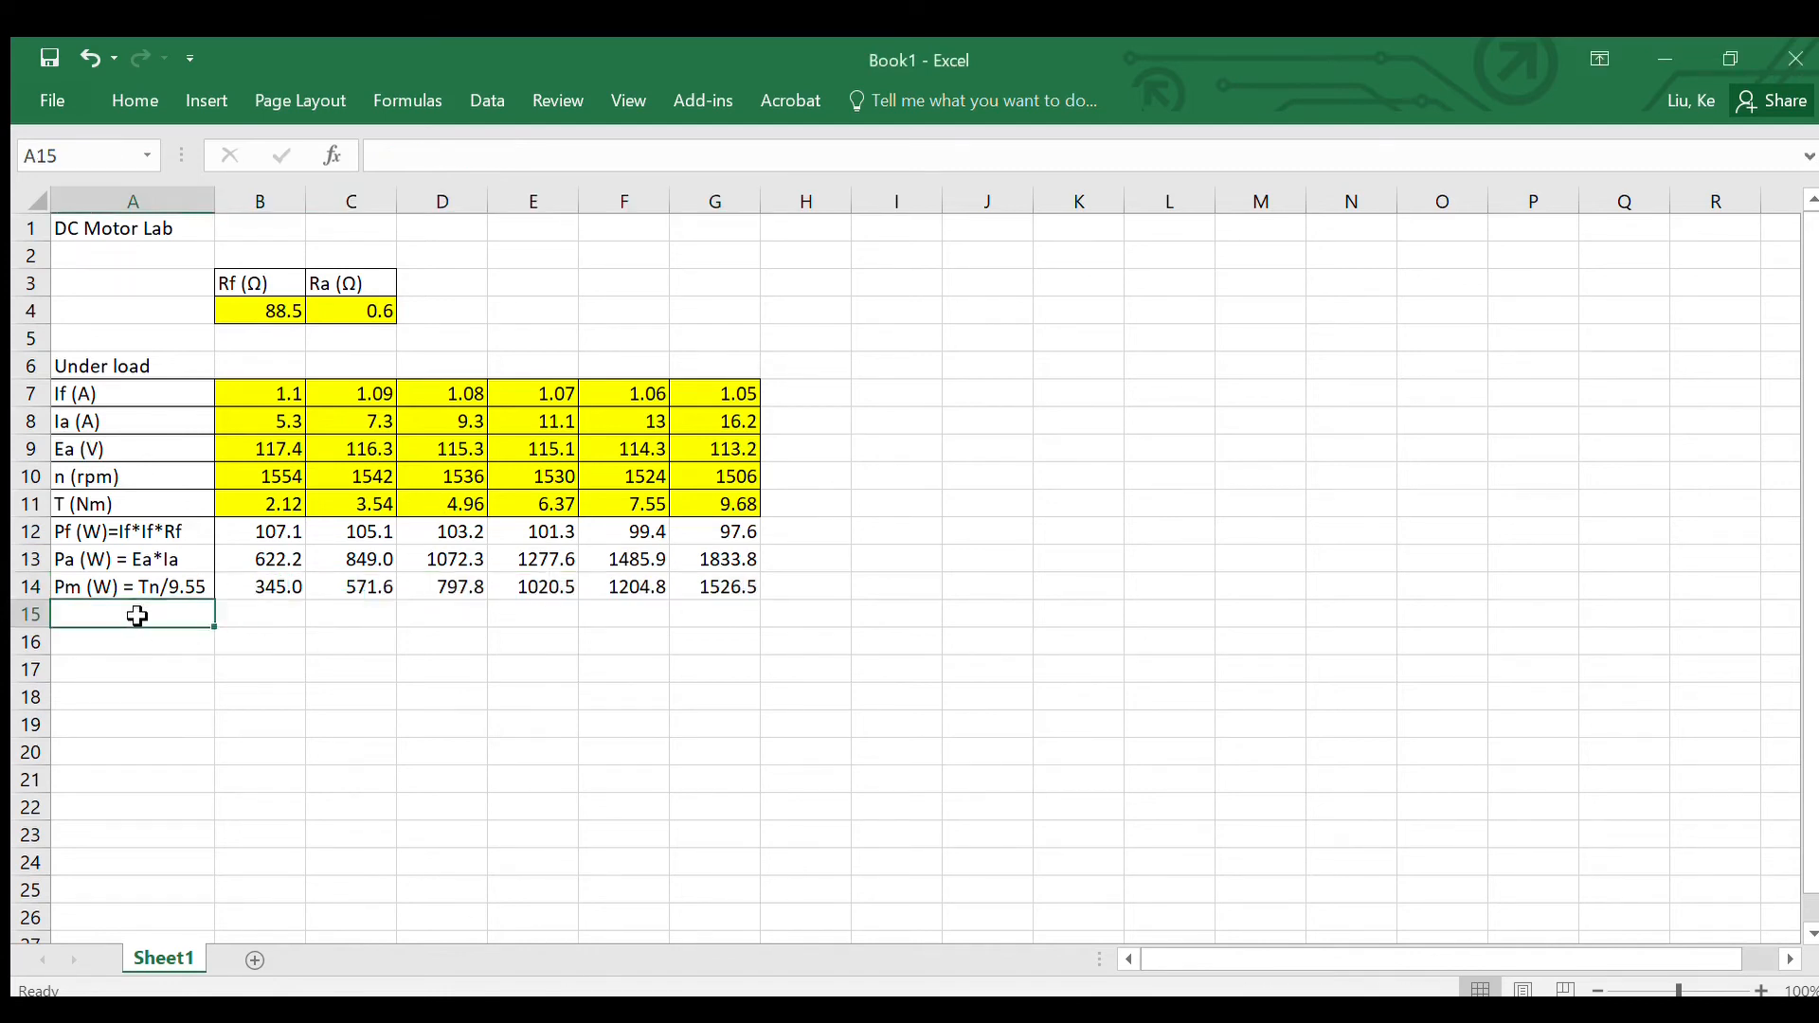
Step: Label cell A15 "Pin (W) = Pa+Pf" below the Pm row
double_click(139, 622)
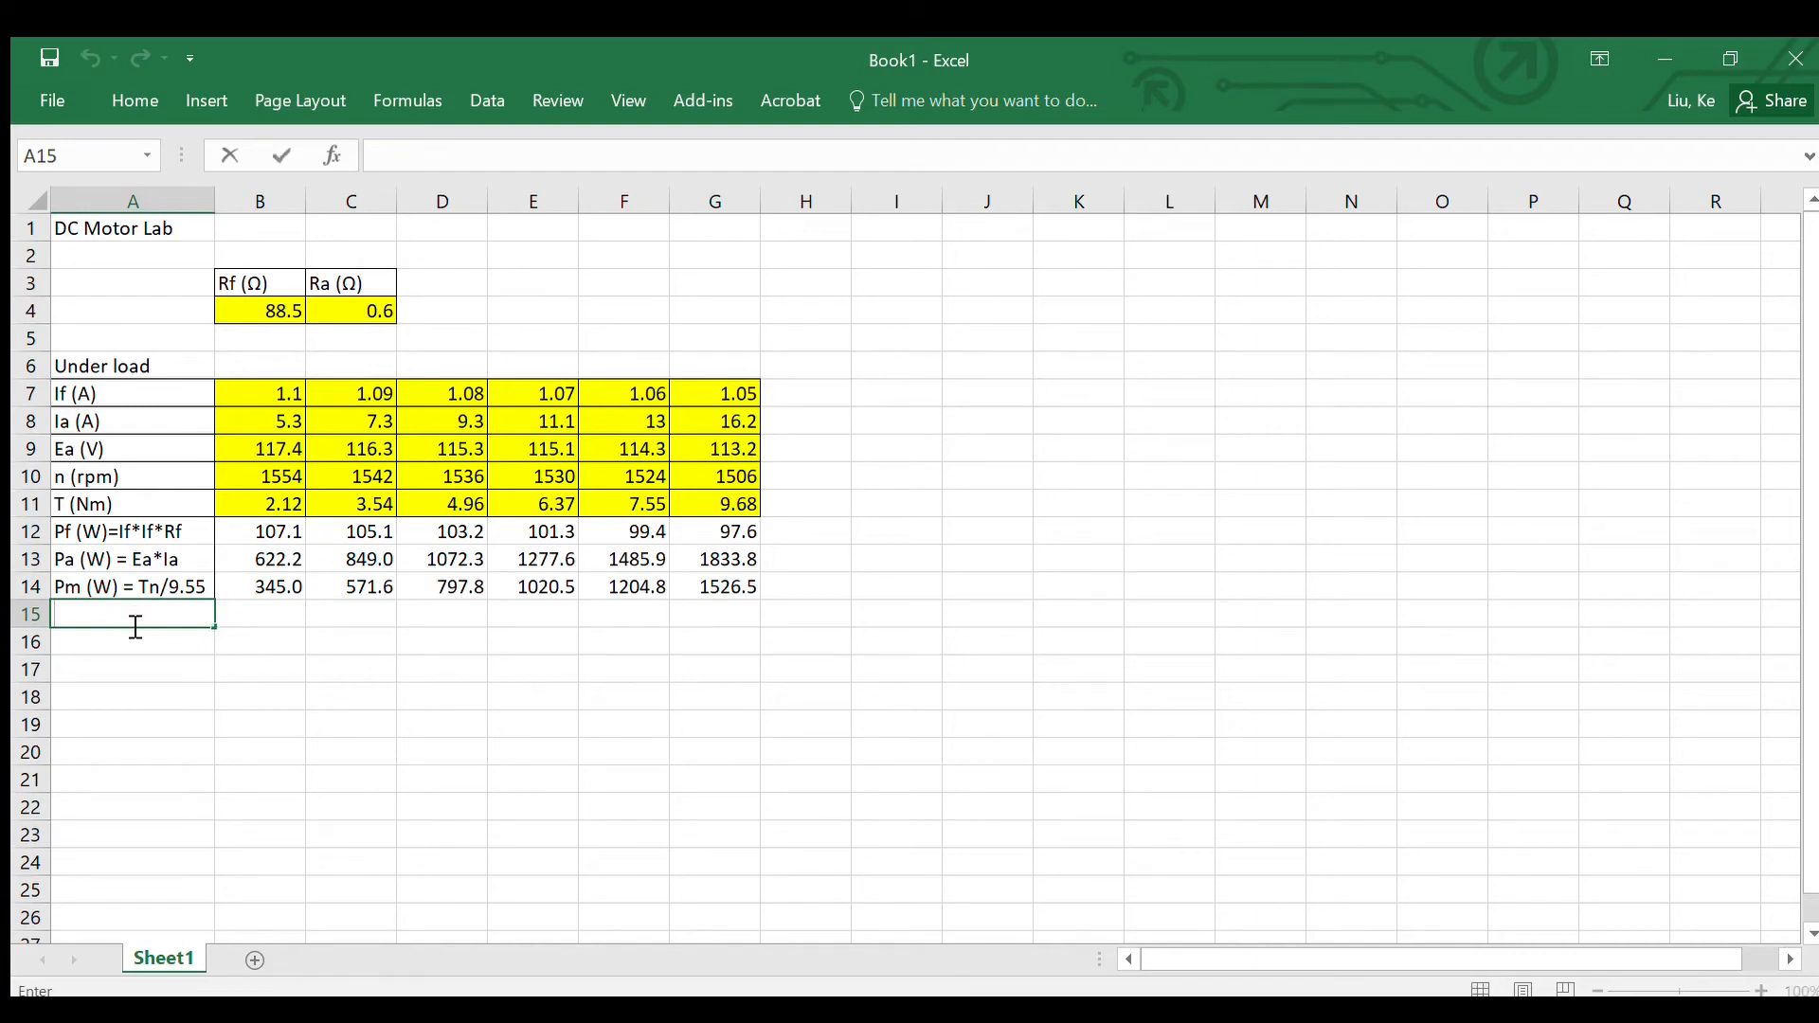
text(Pin (W) = P)
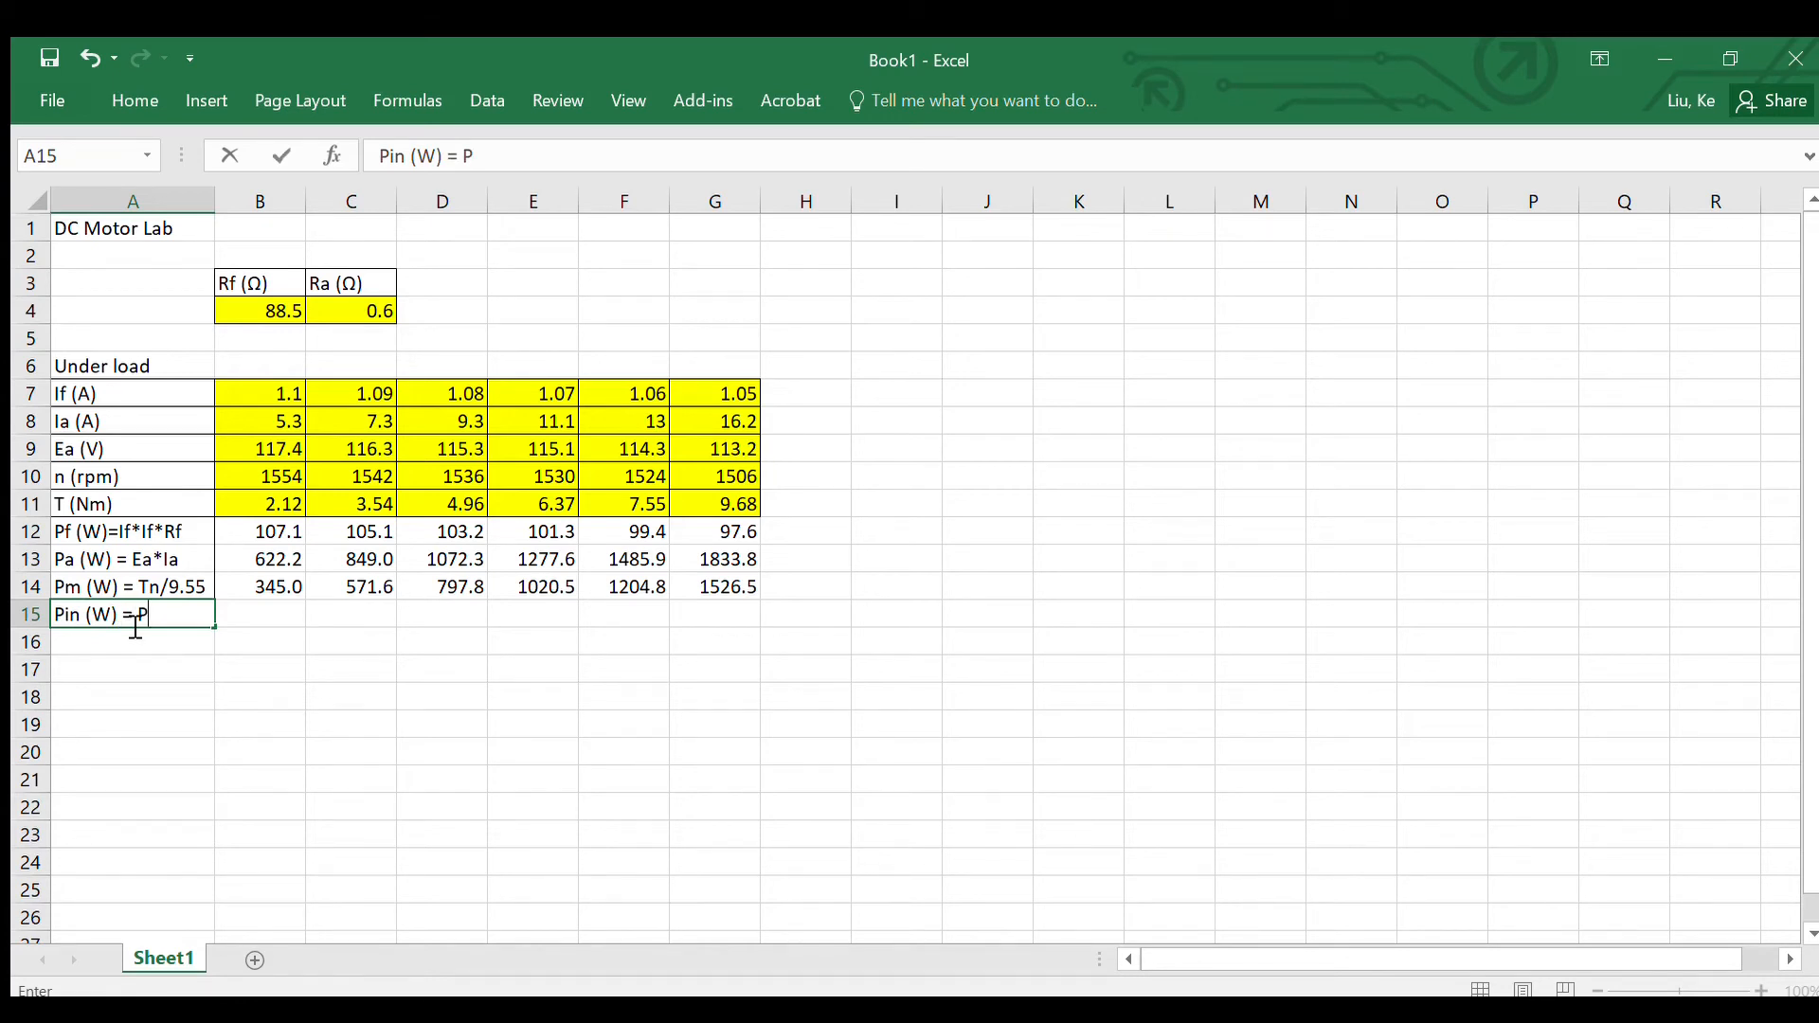
text(a+Pf)
click(190, 661)
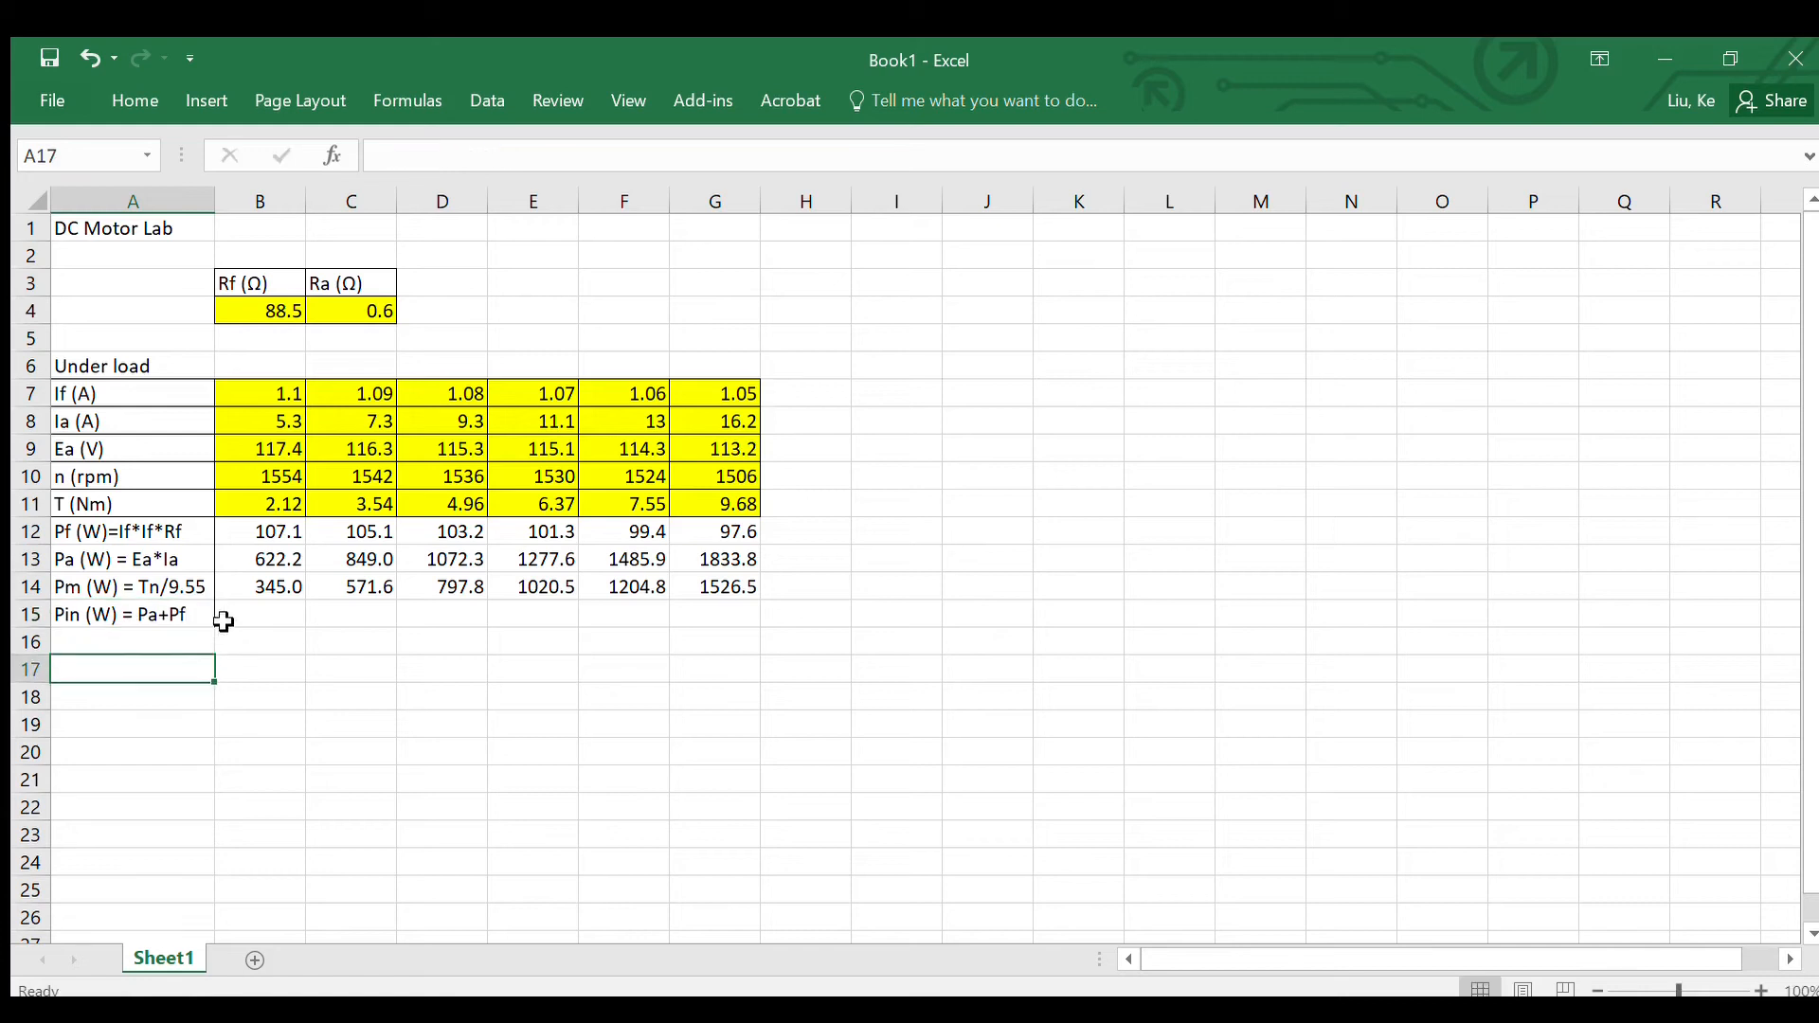
Step: Enter =B12+B13 in B15 for the Pin row and fill it across to G15
click(231, 625)
text(=)
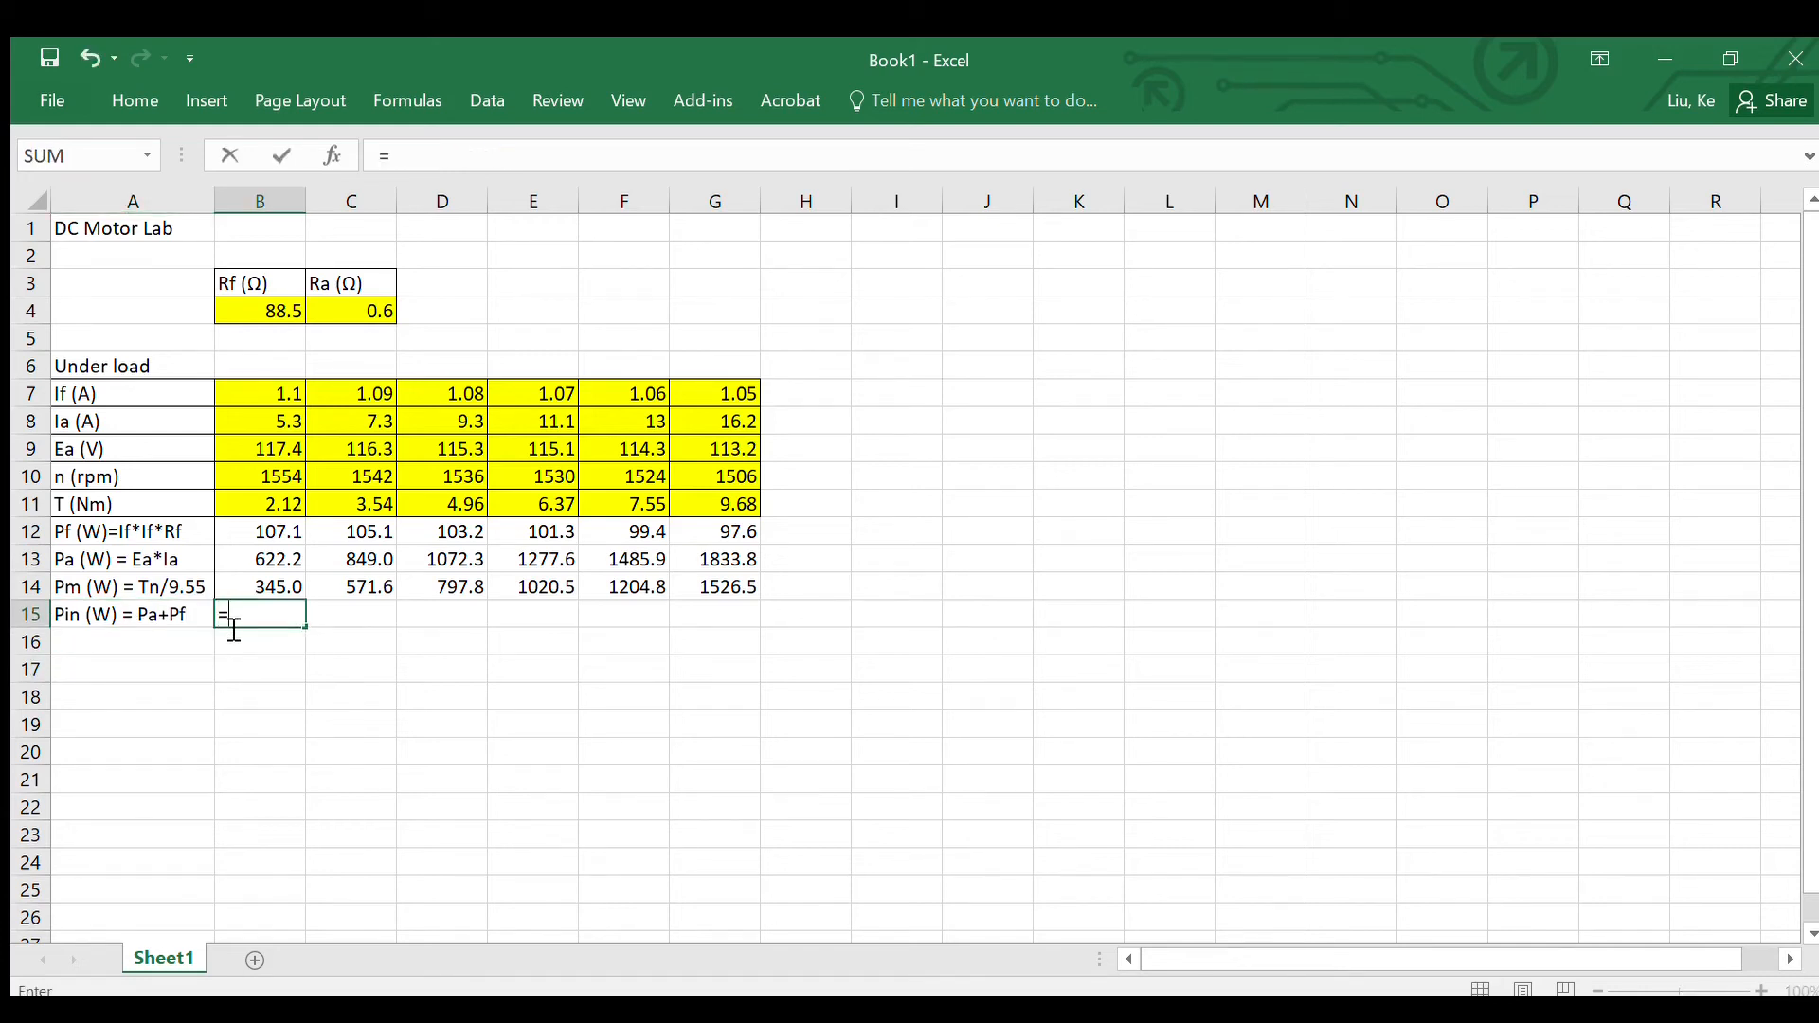
click(274, 534)
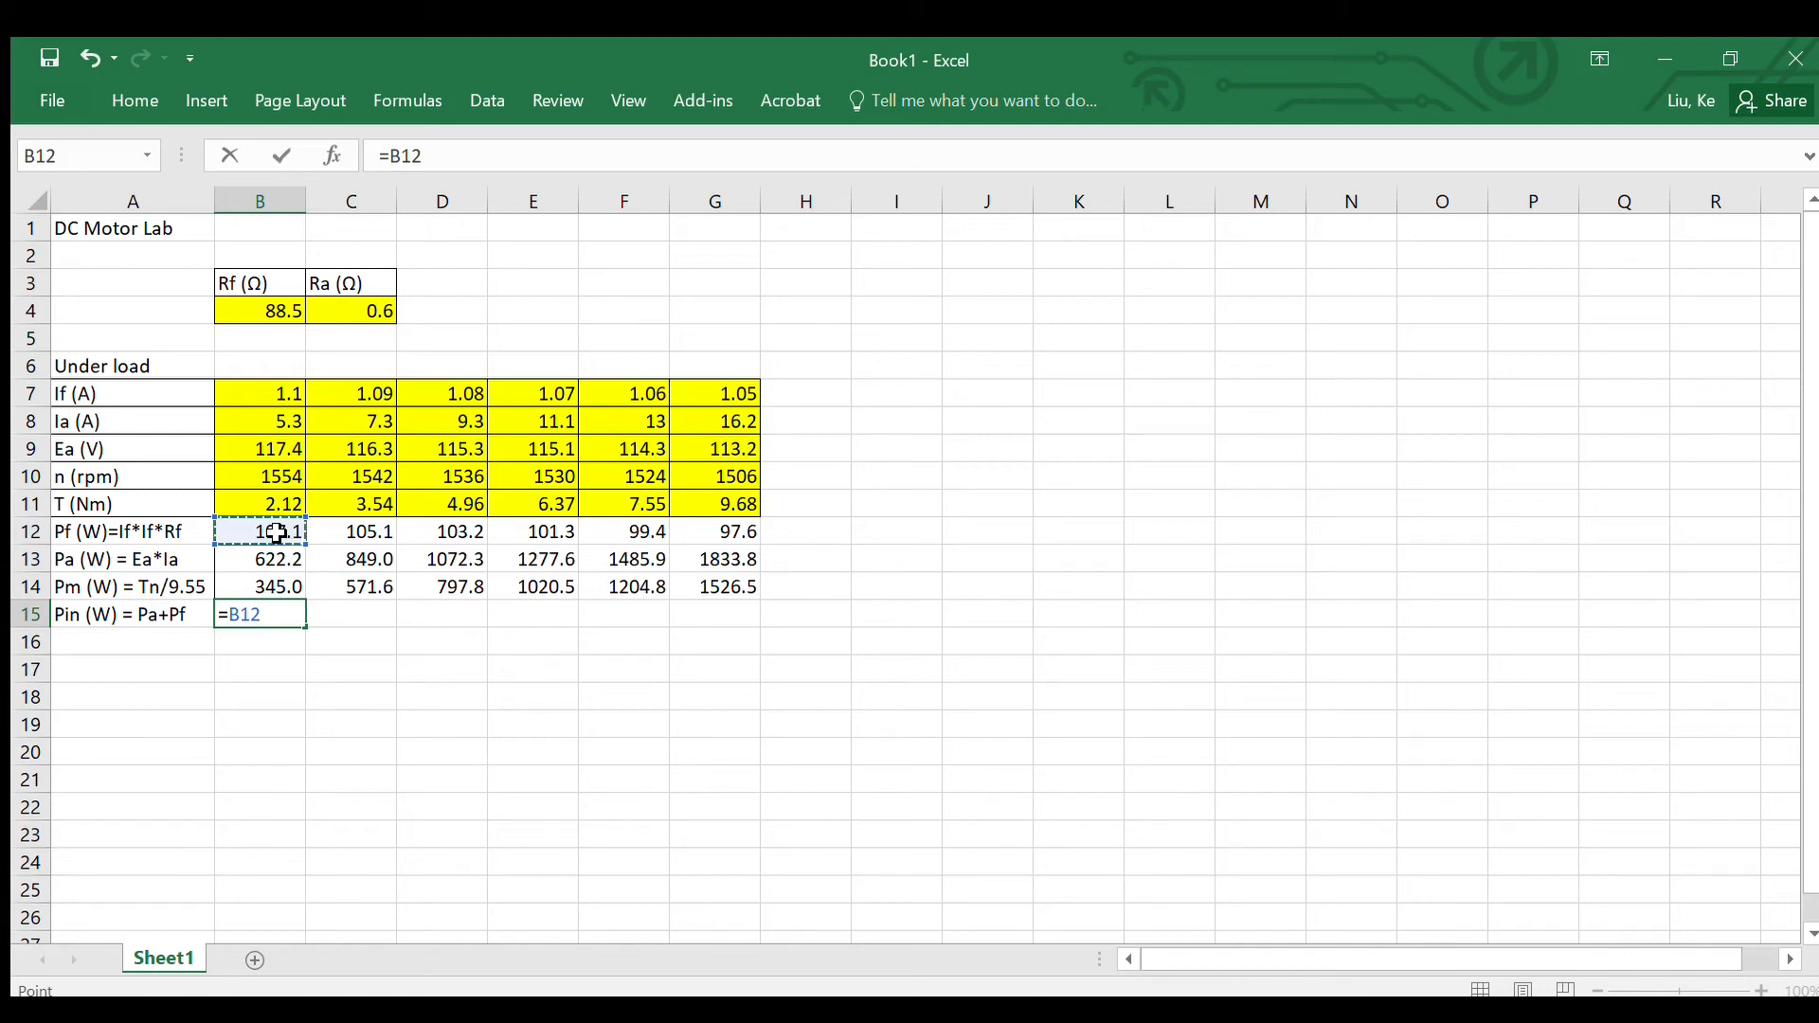
text(+)
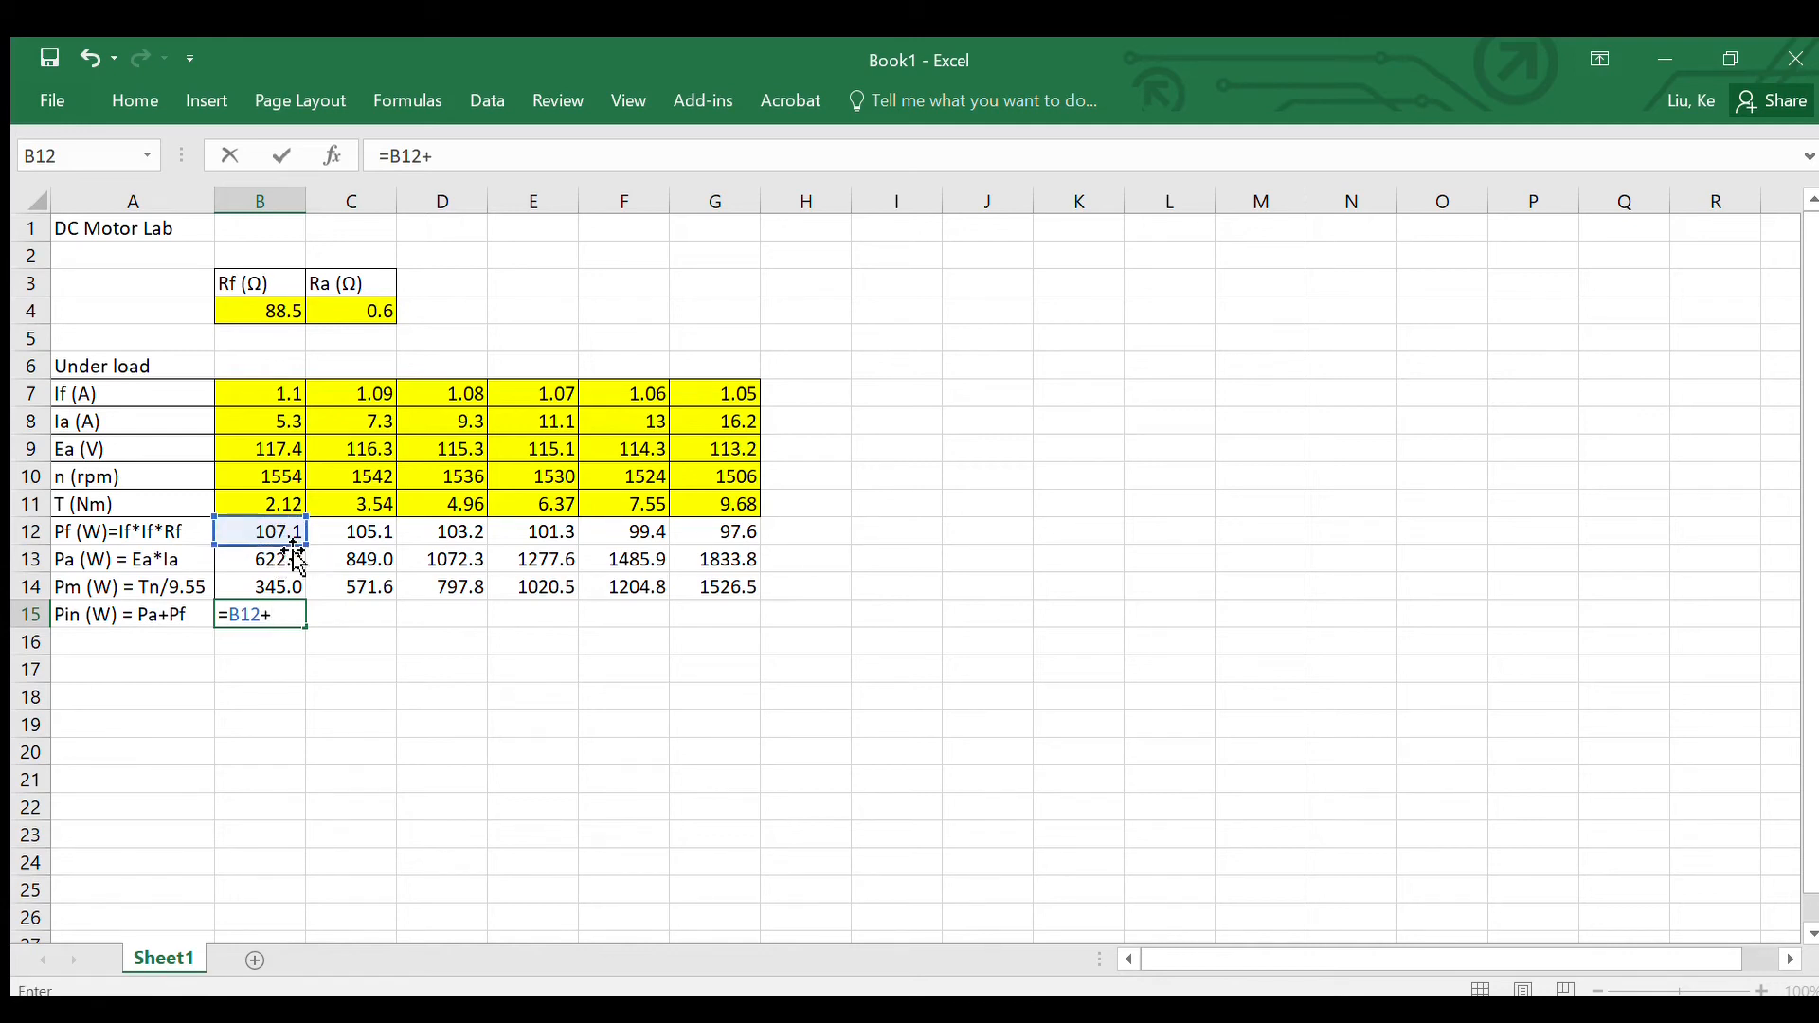
click(291, 562)
key(Return)
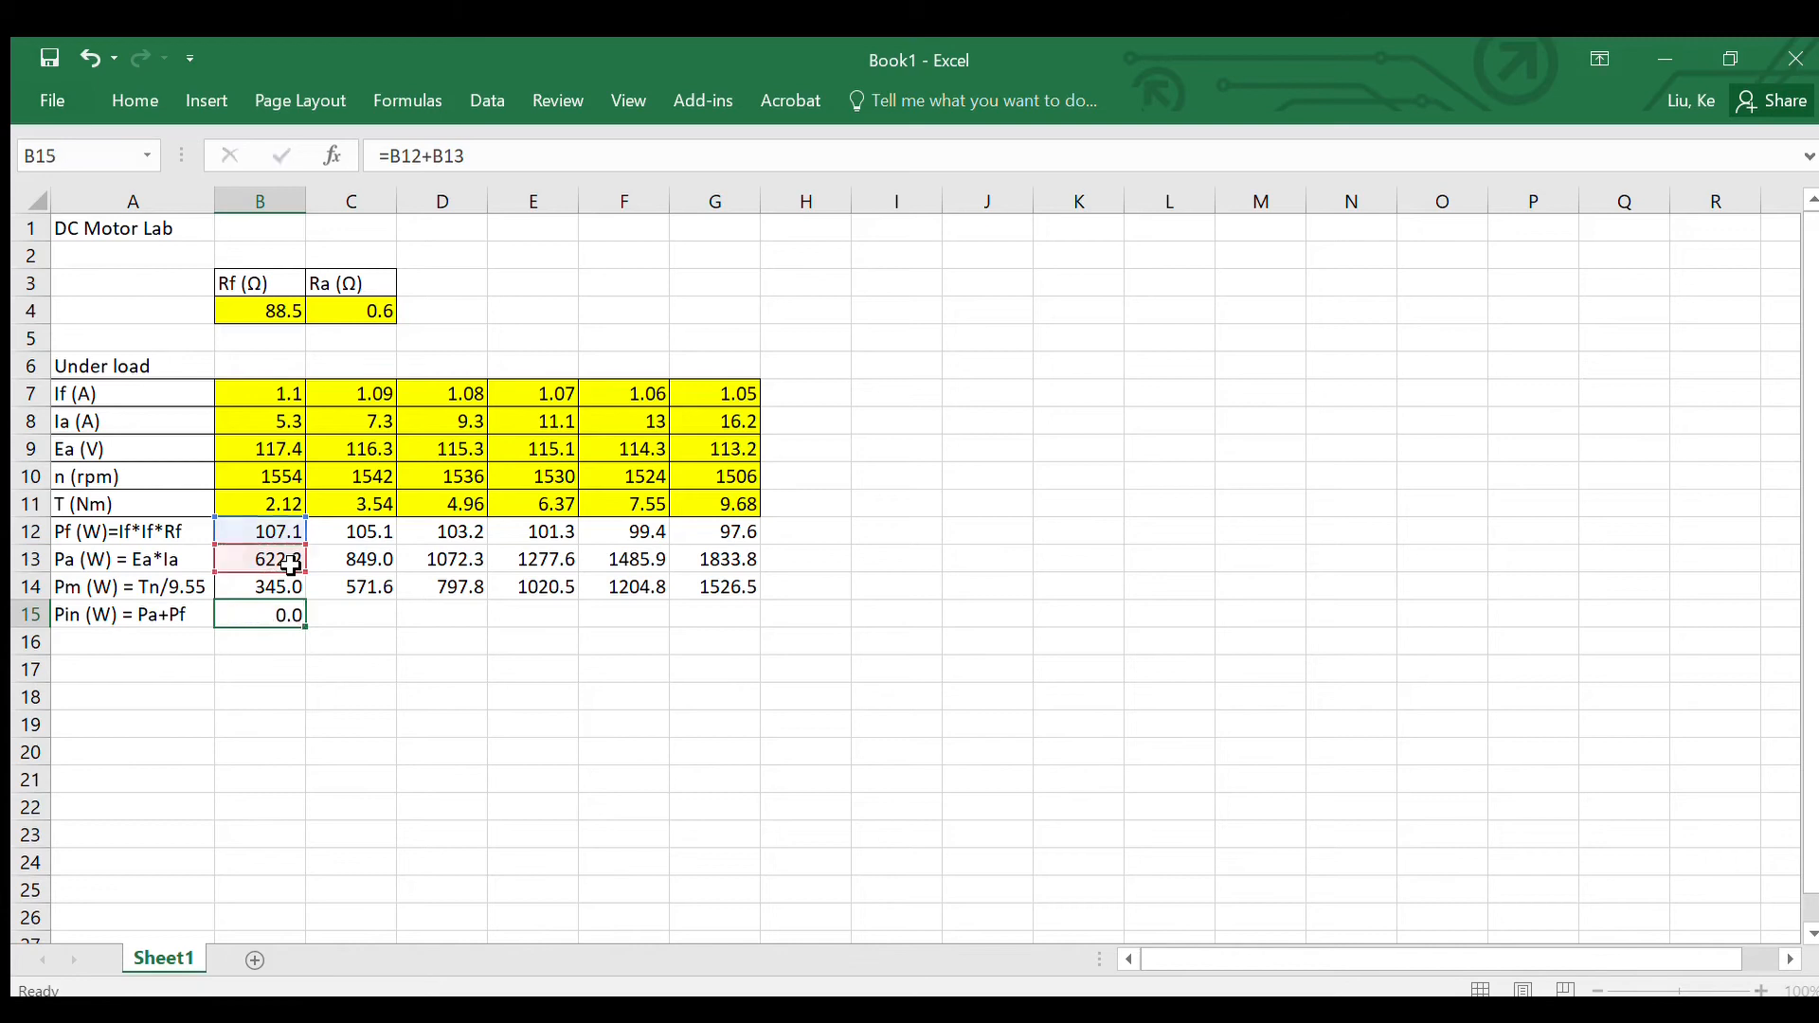
click(268, 614)
drag(304, 627, 753, 621)
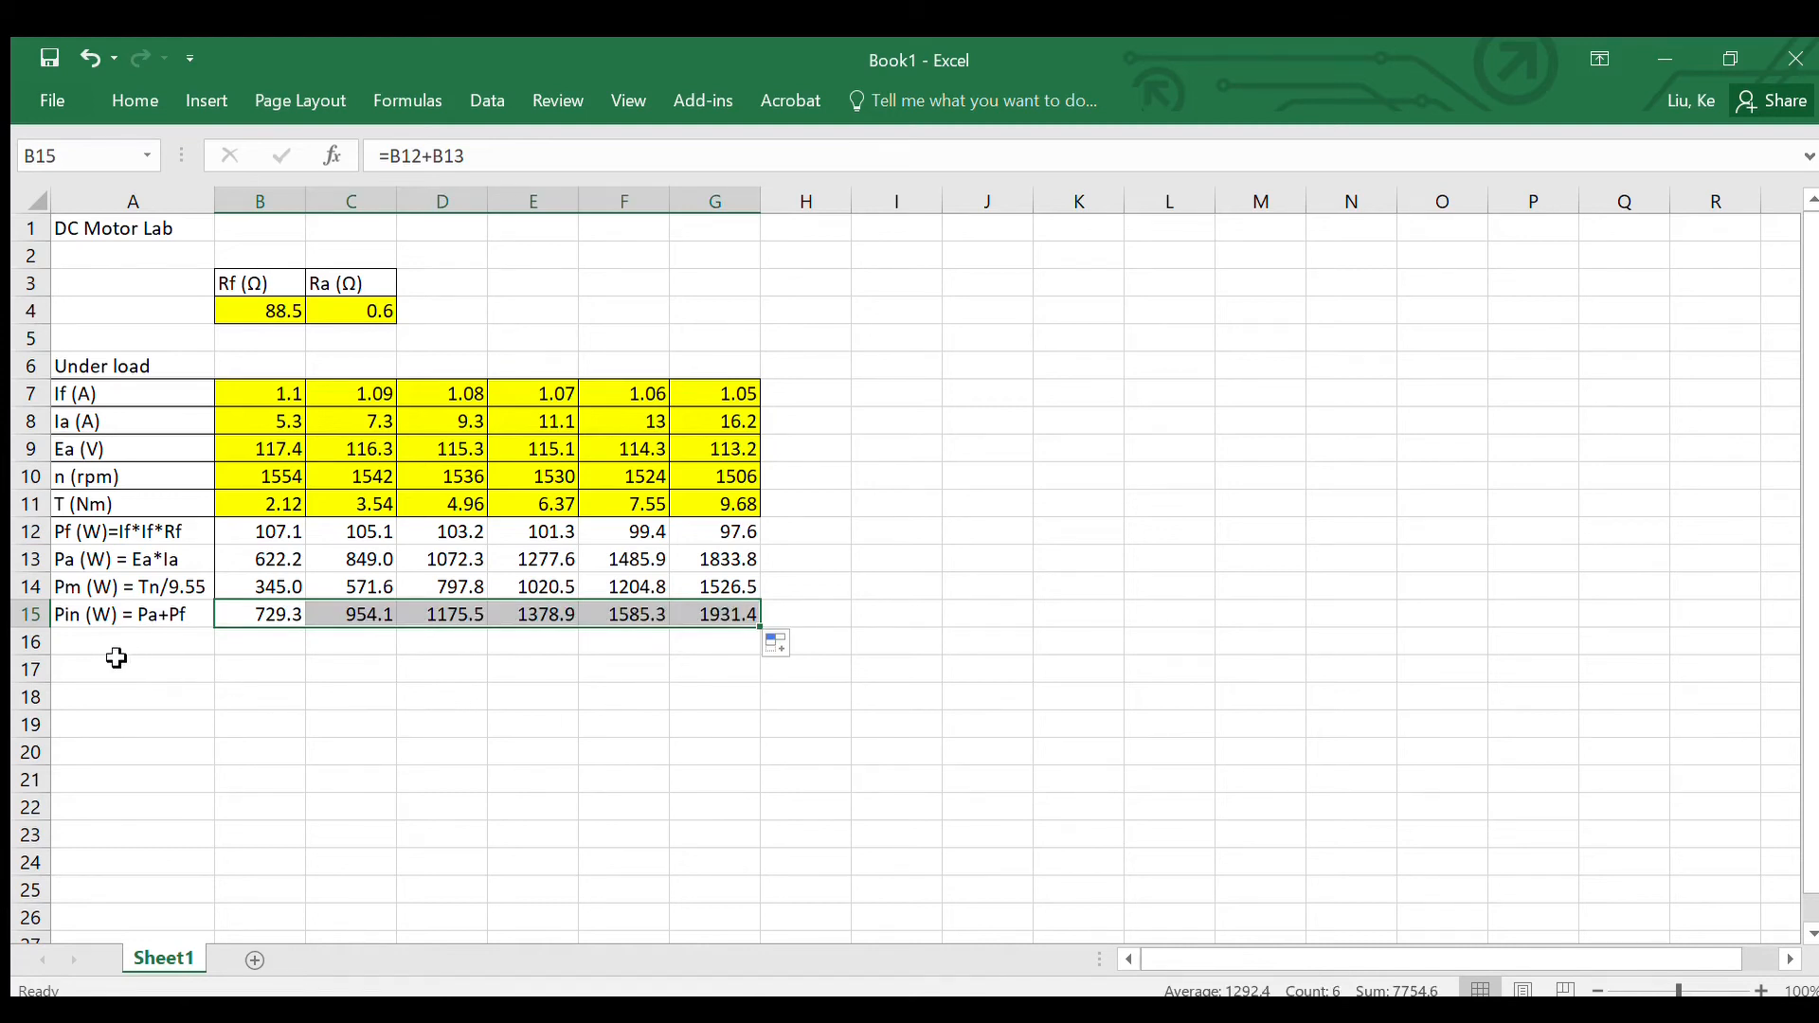
Step: Label cell A16 "Eff =Pm /Pin" below the Pin row
click(82, 642)
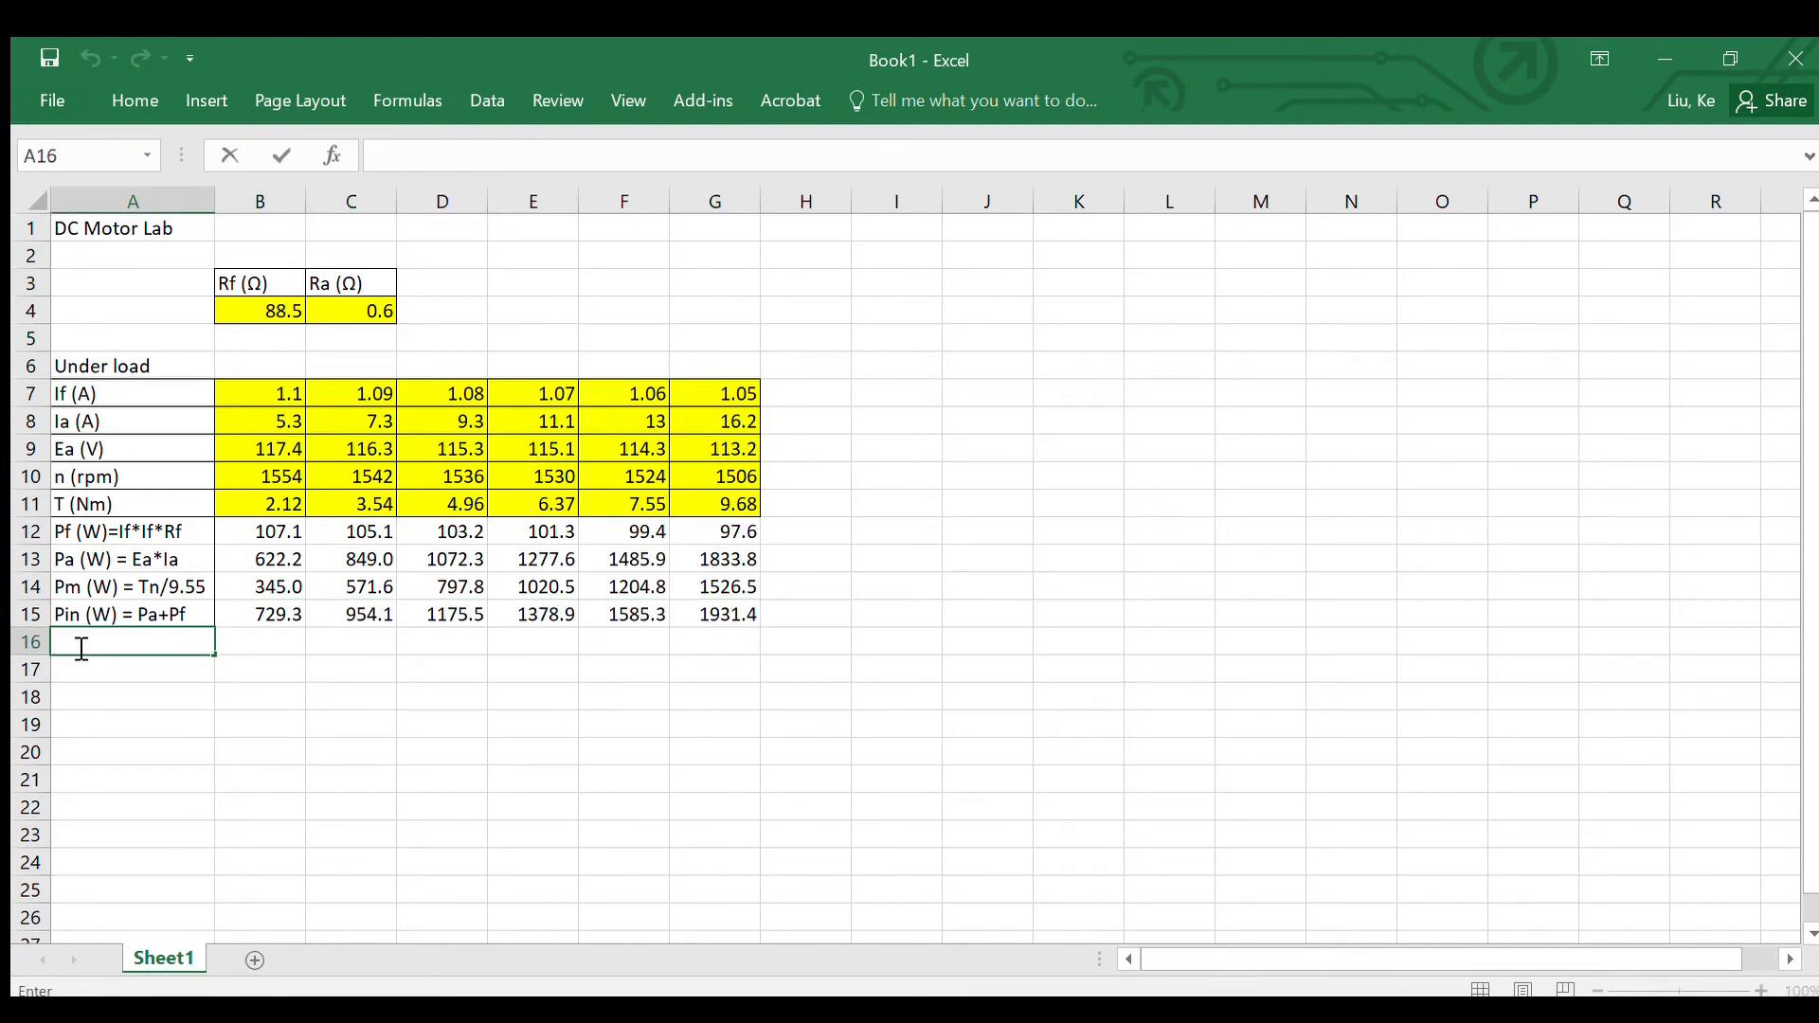
text(Eff =)
text(Pm)
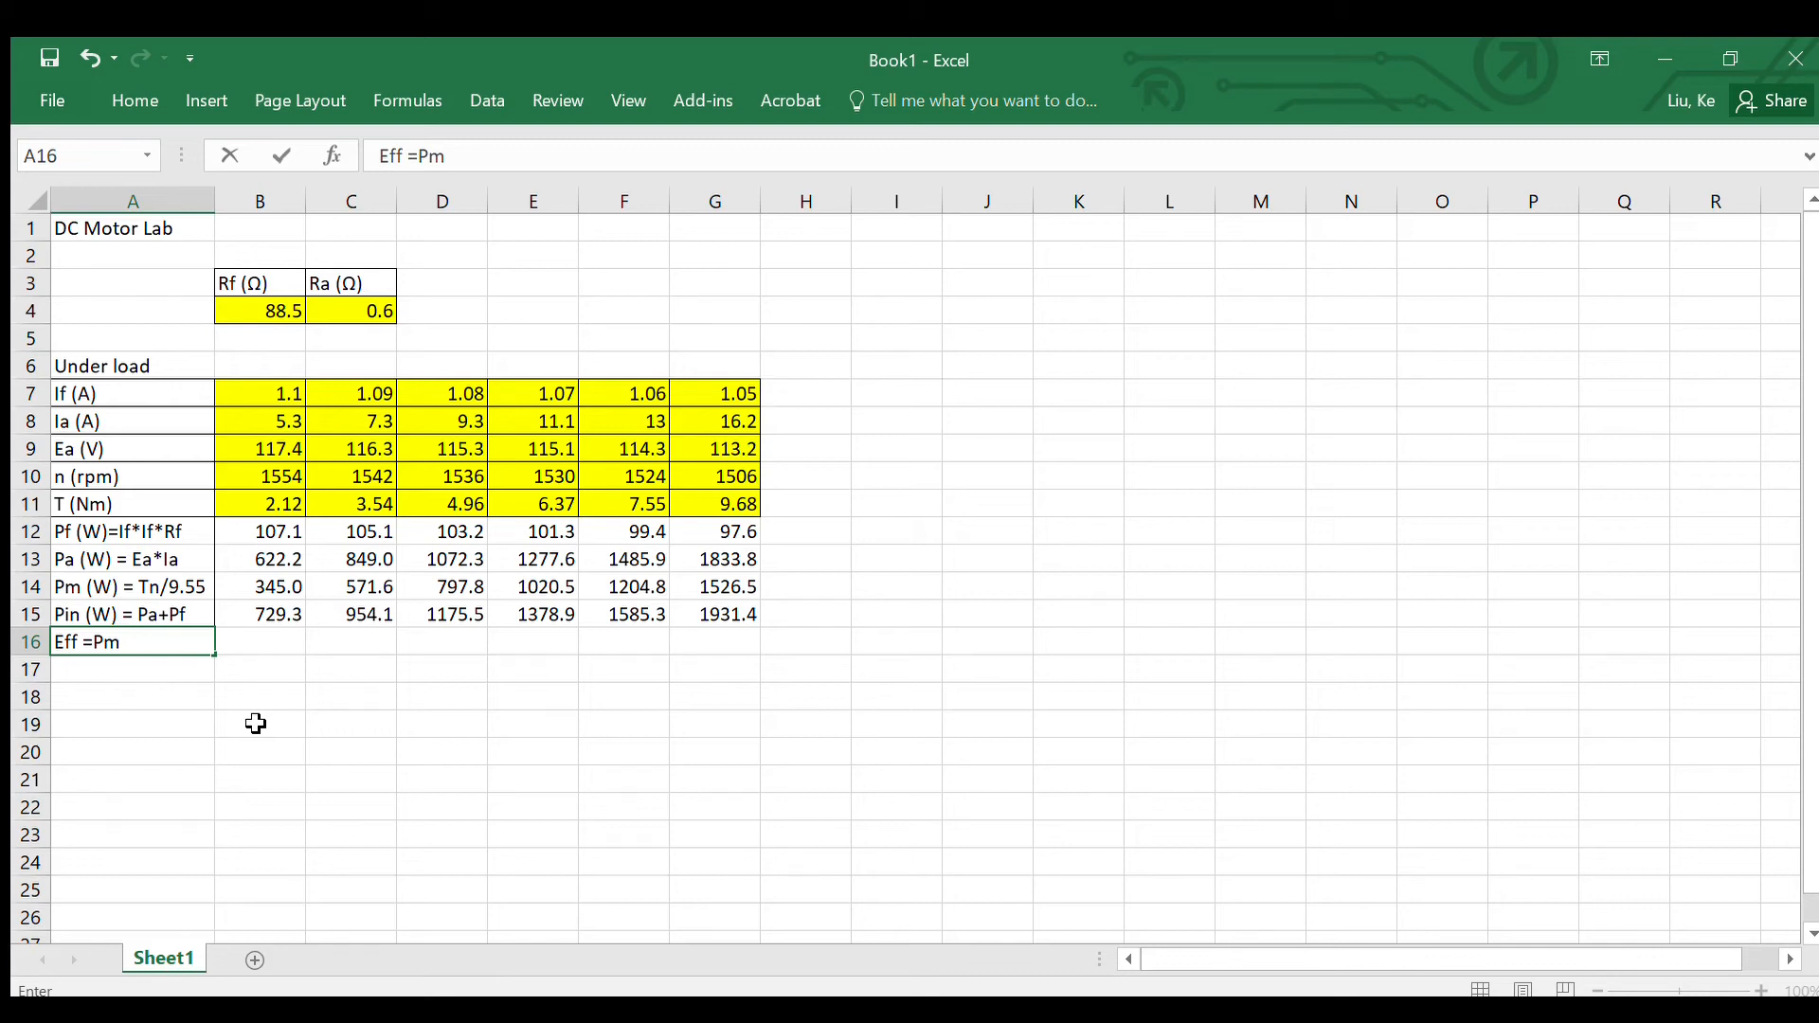
text( /Pin)
key(Return)
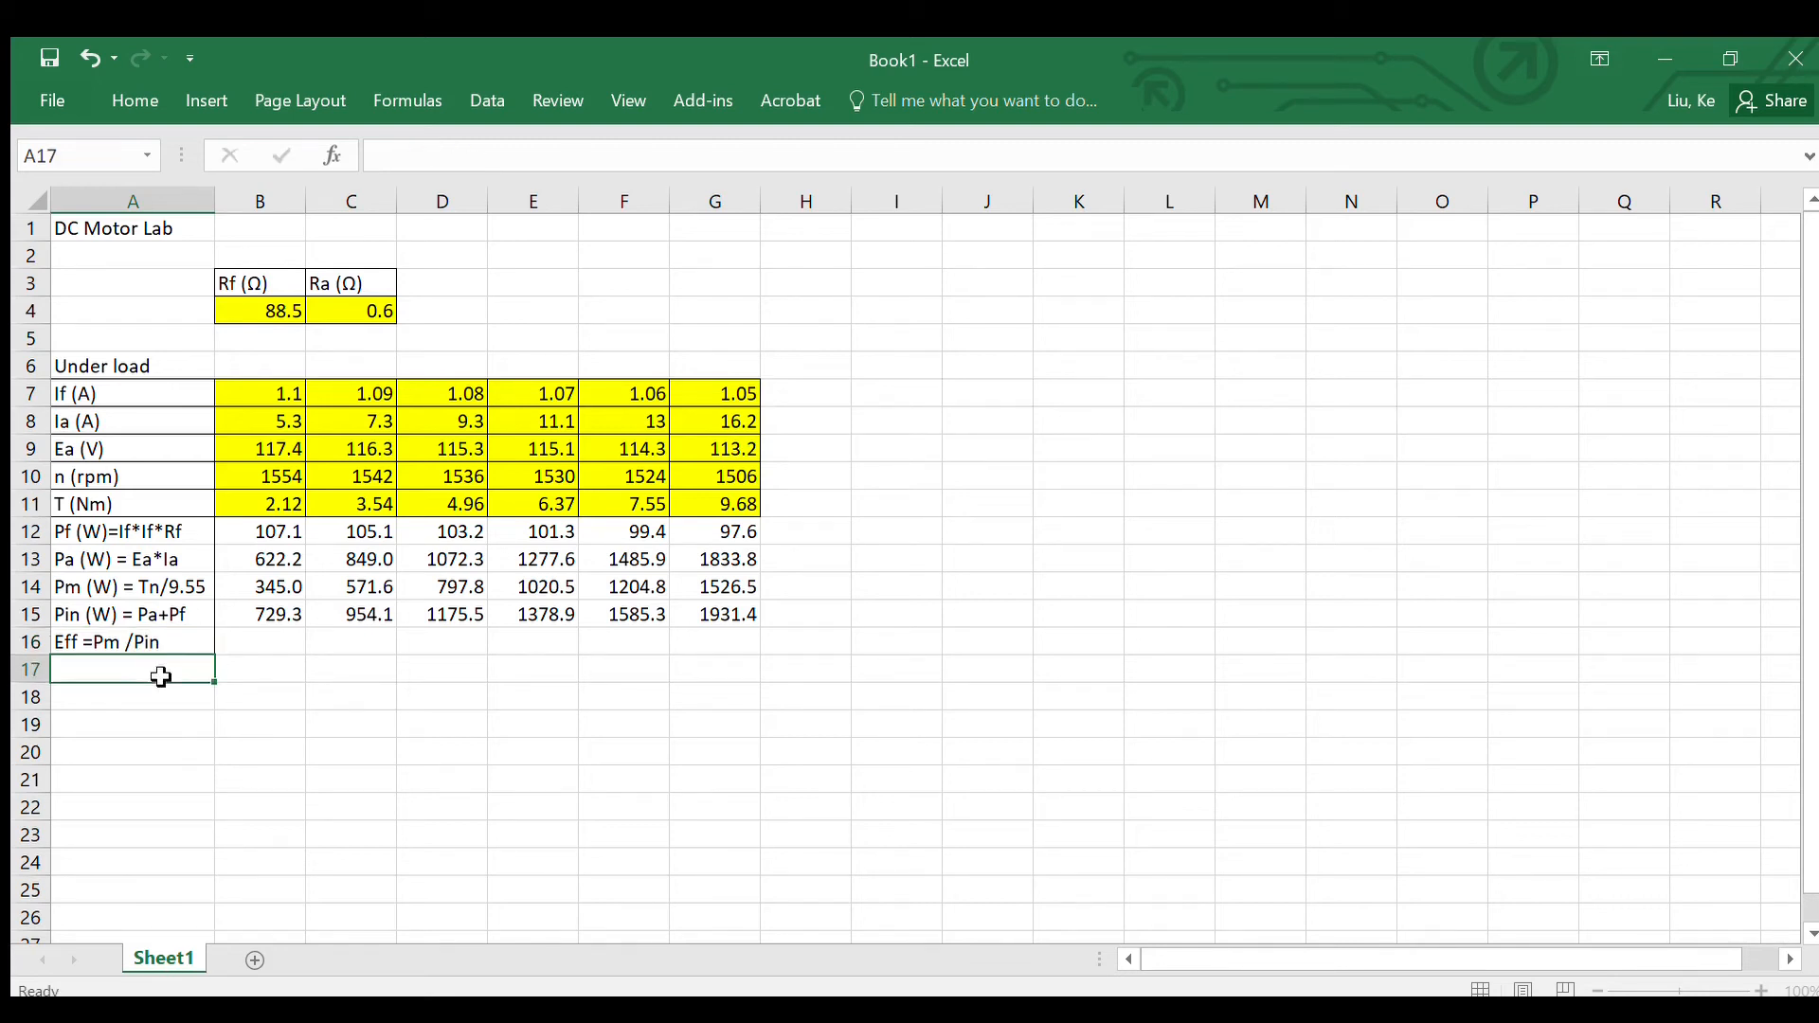
Step: Enter =B14/B15 in B16 for the efficiency row and fill it across to G16
click(247, 646)
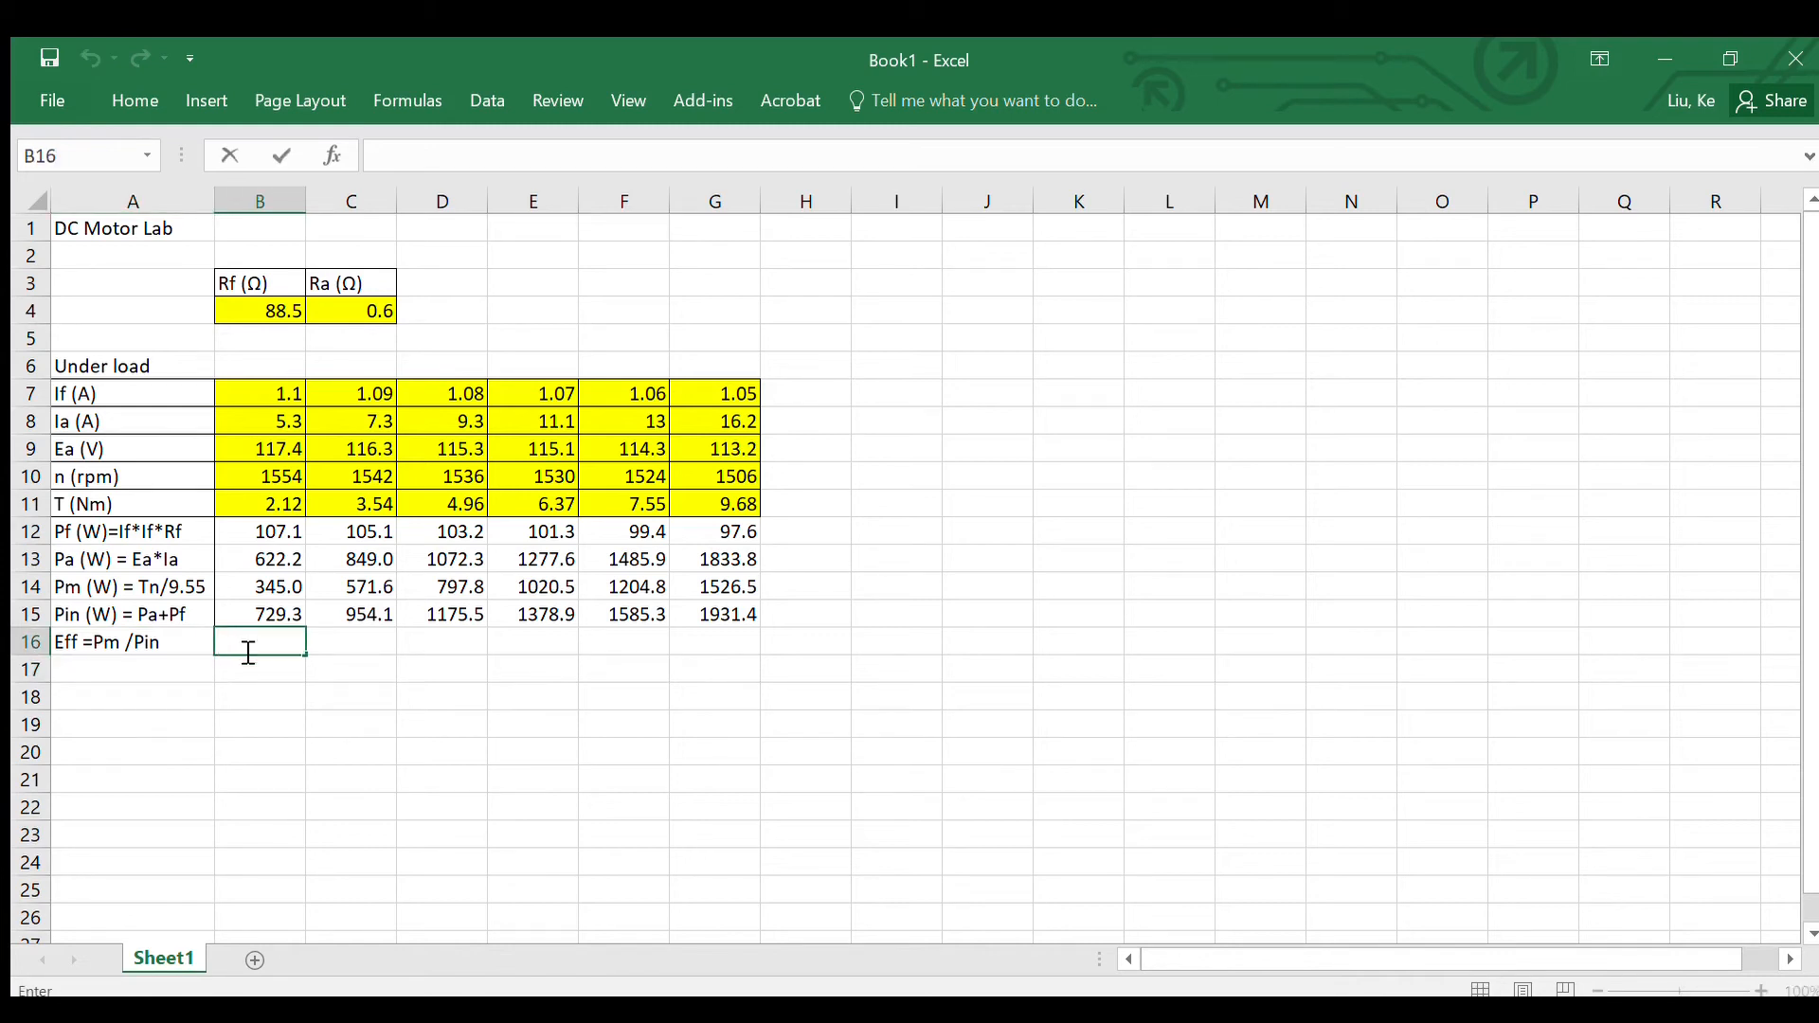
text(=)
click(257, 589)
text(/)
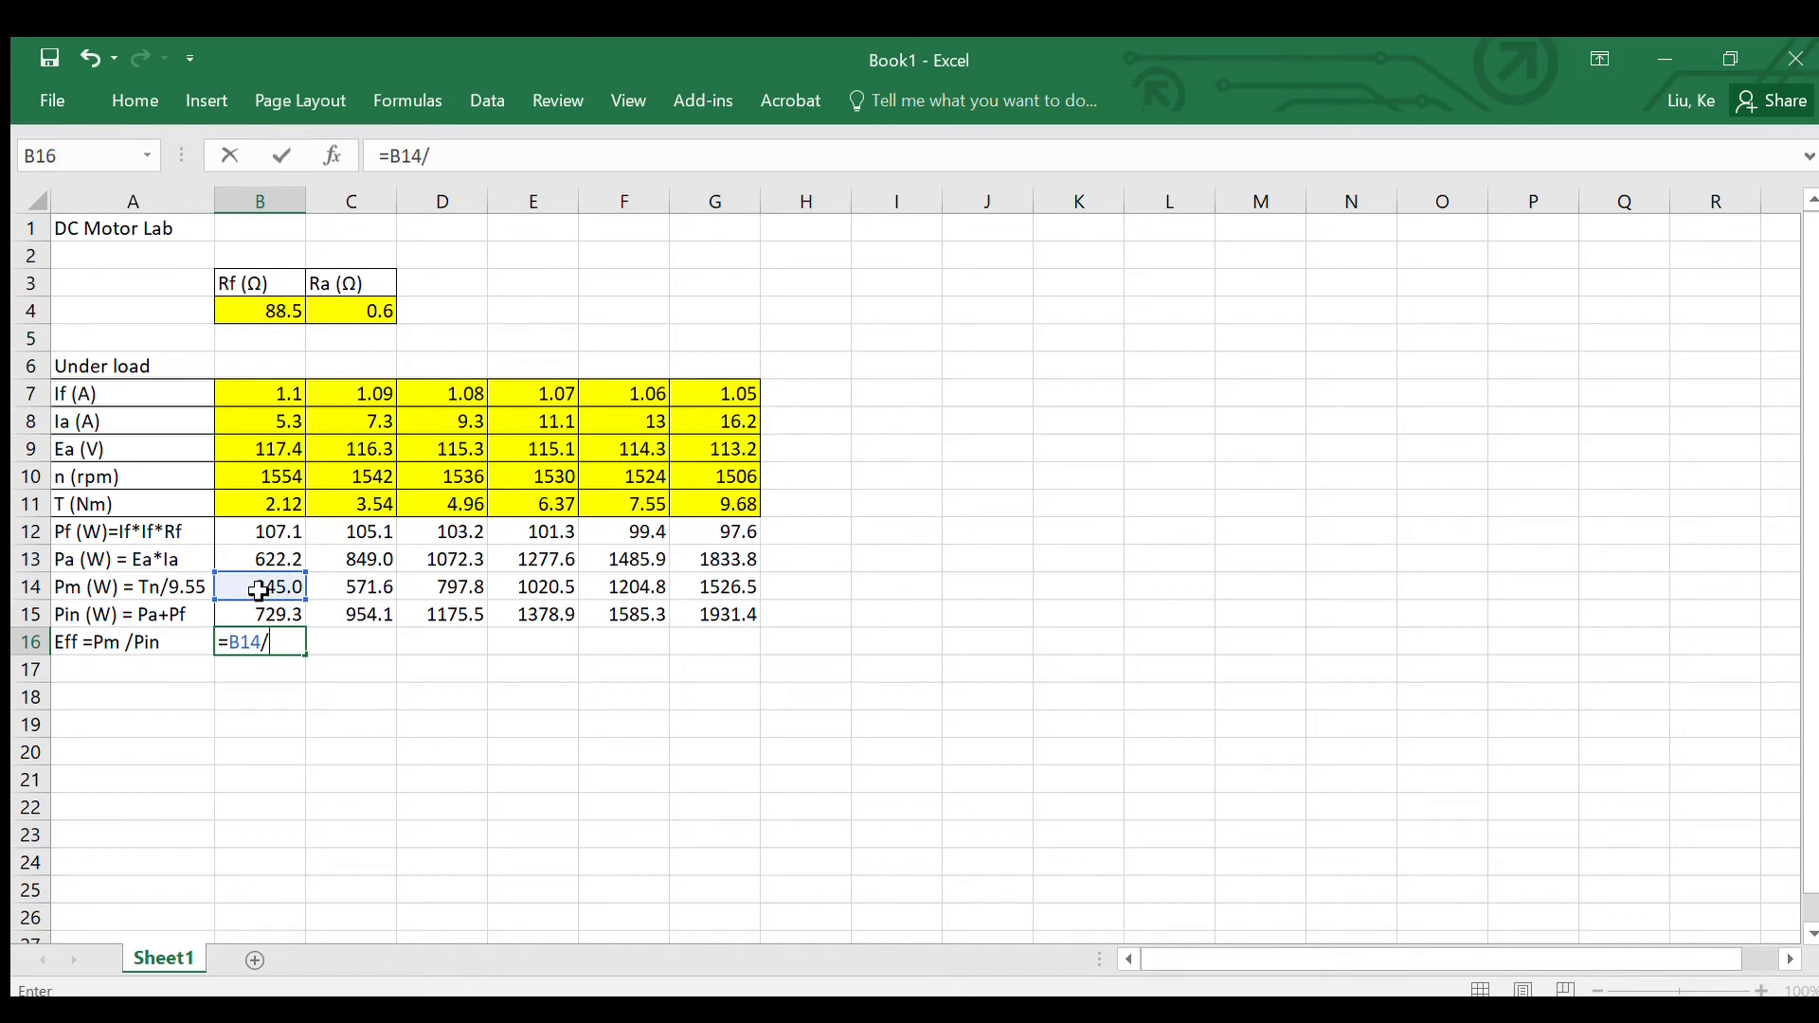
click(280, 619)
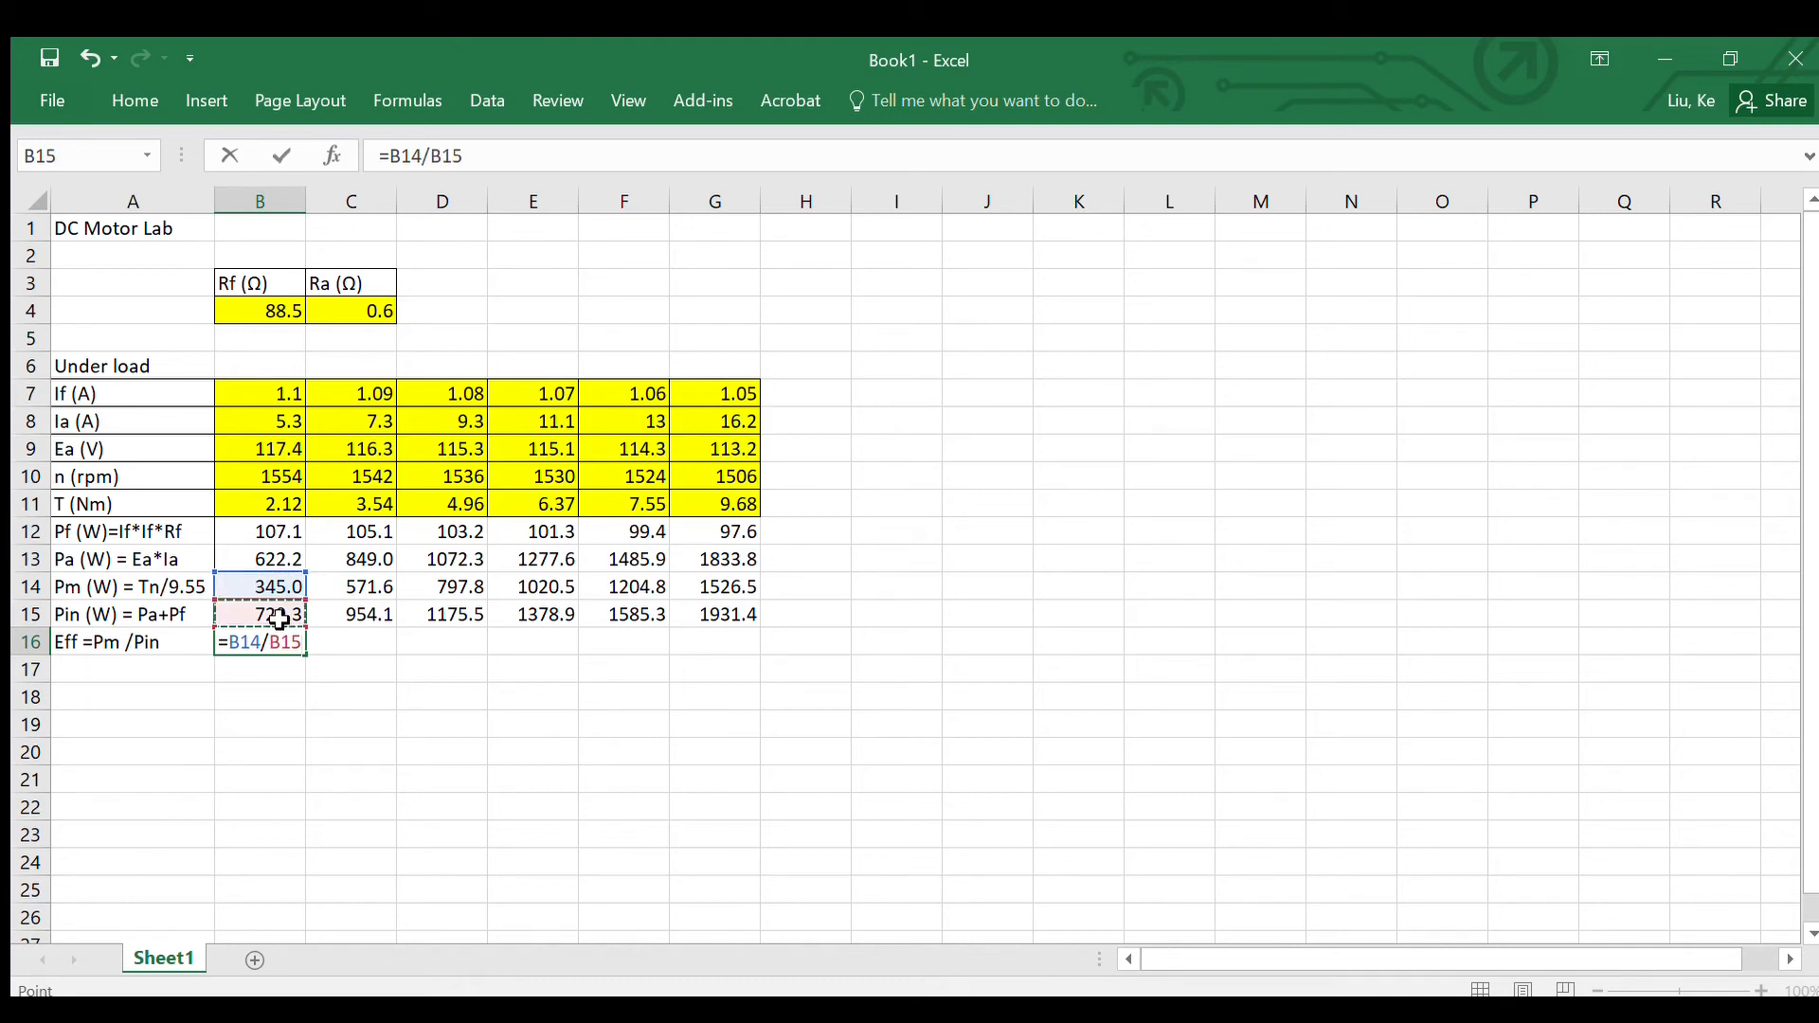
key(Return)
click(261, 640)
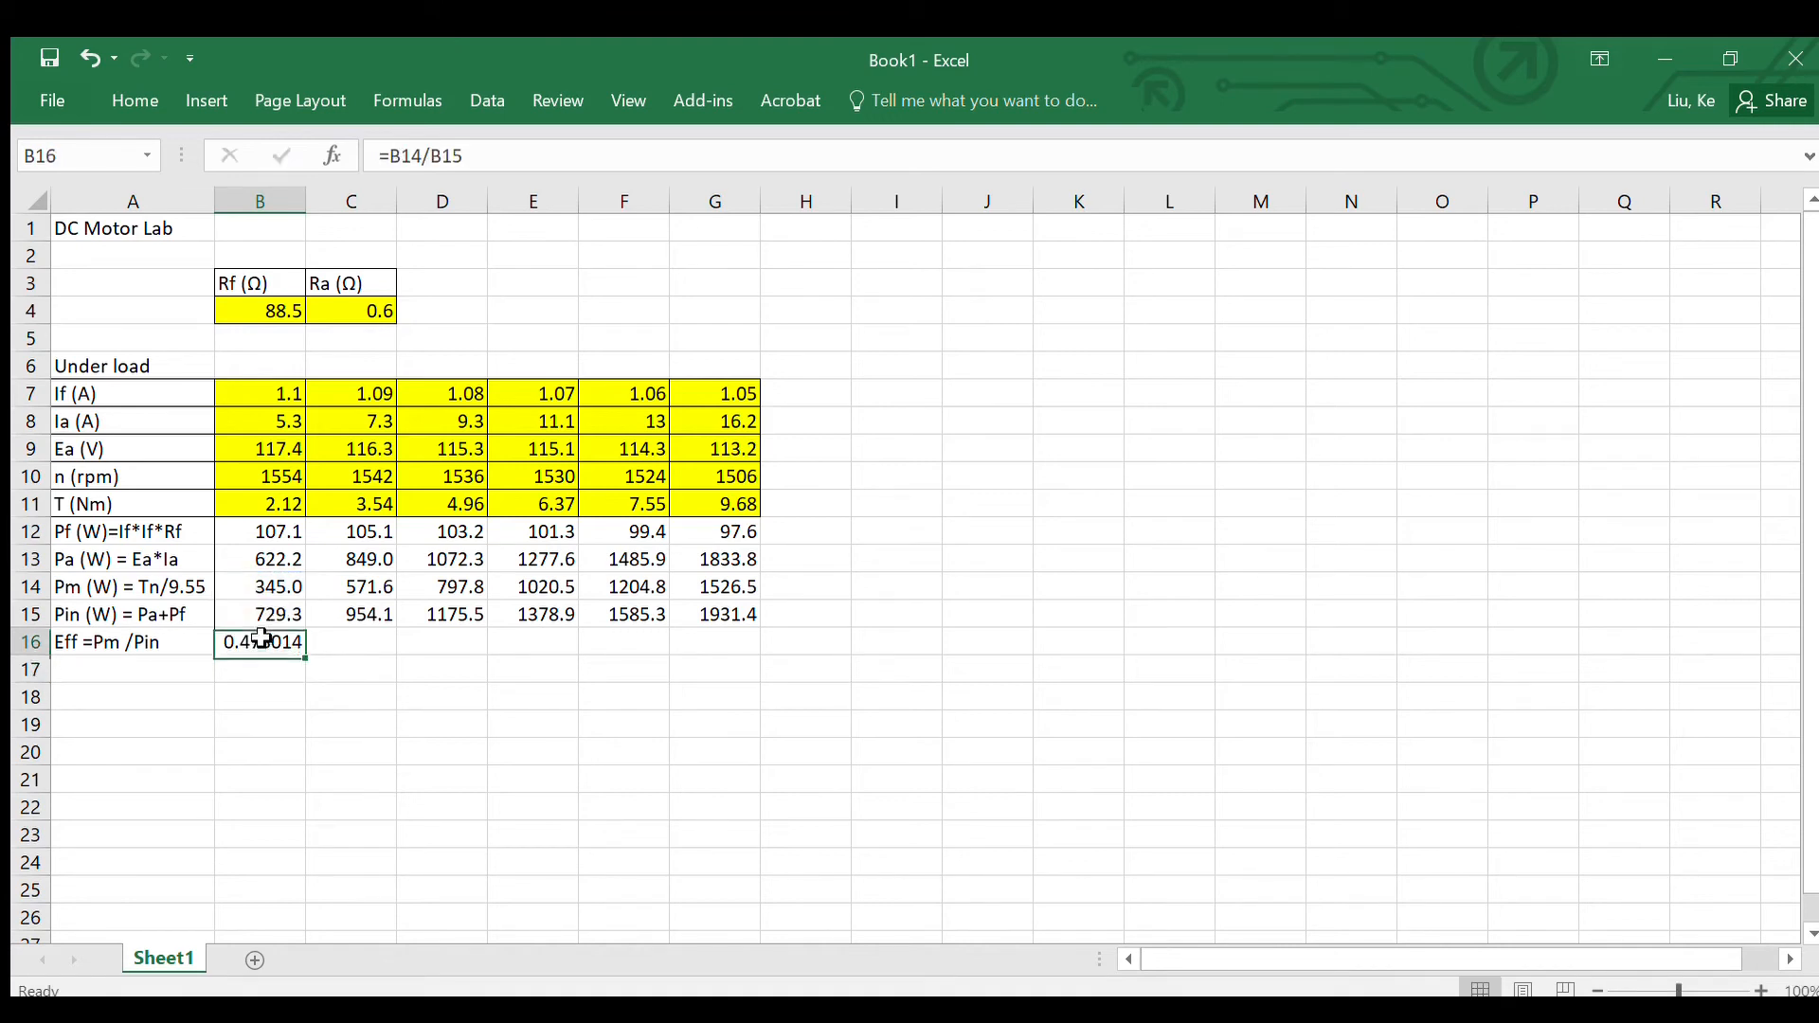
drag(303, 658, 755, 653)
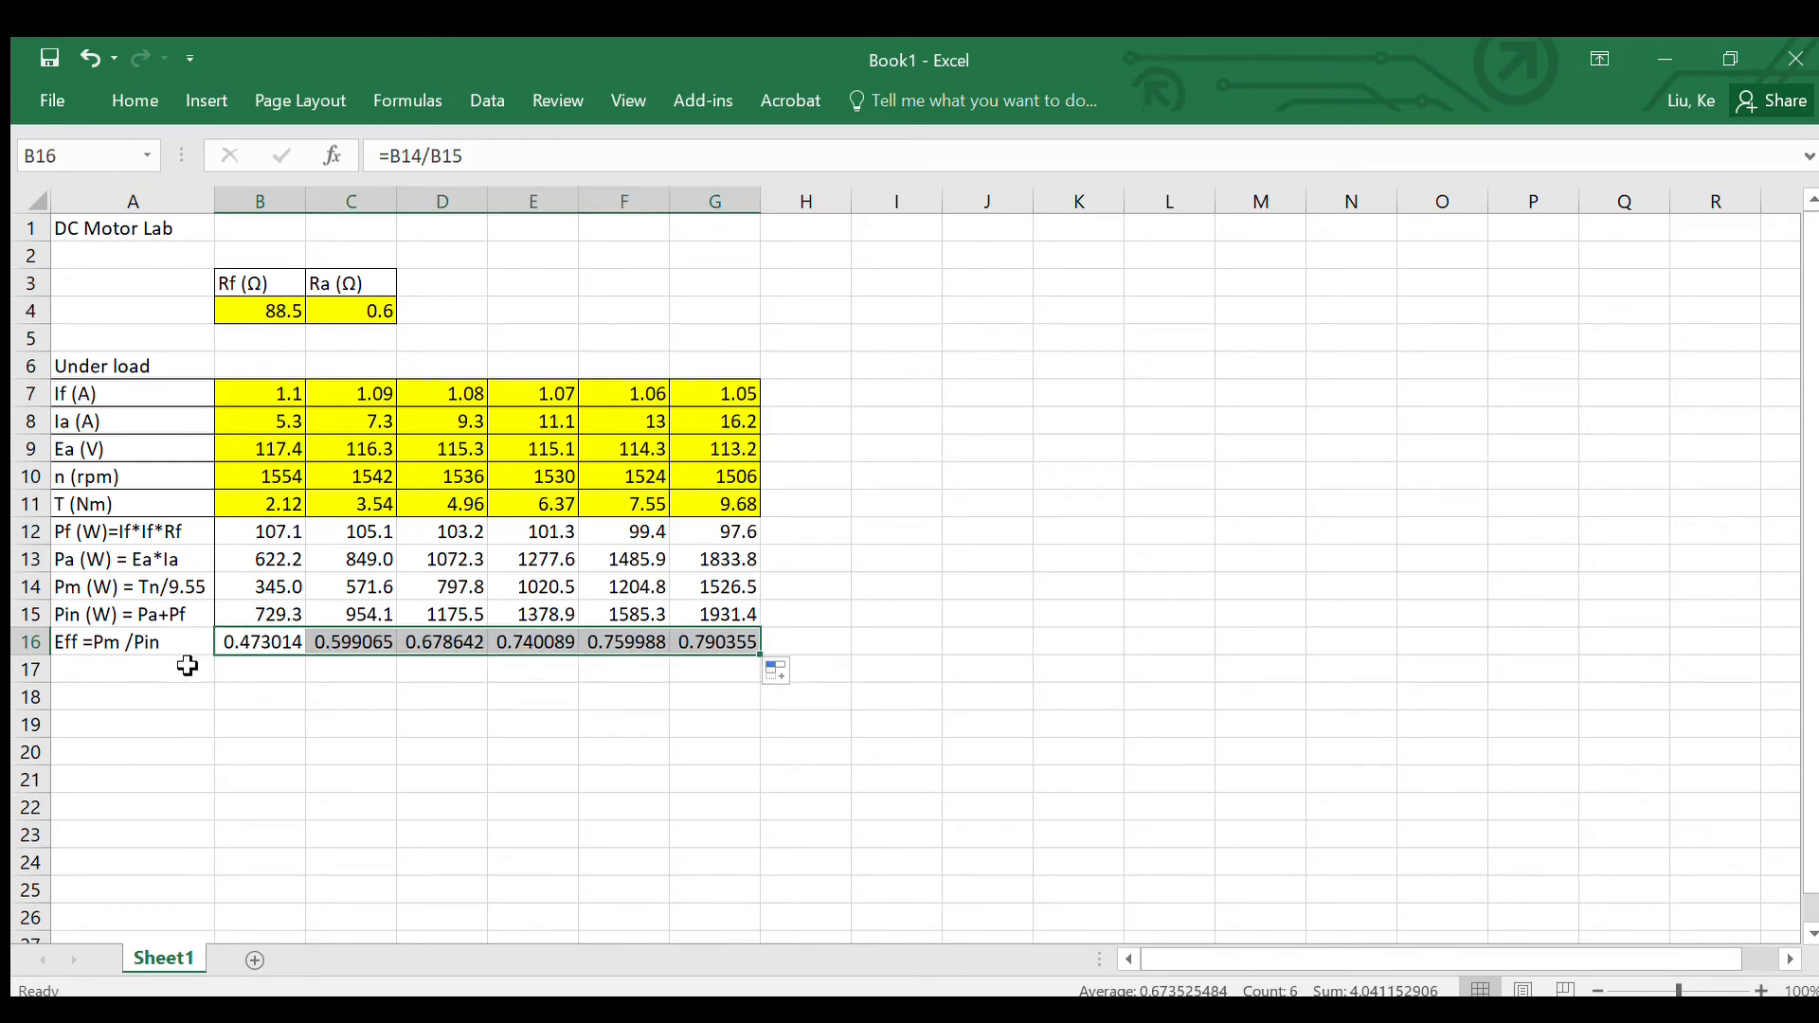
click(132, 670)
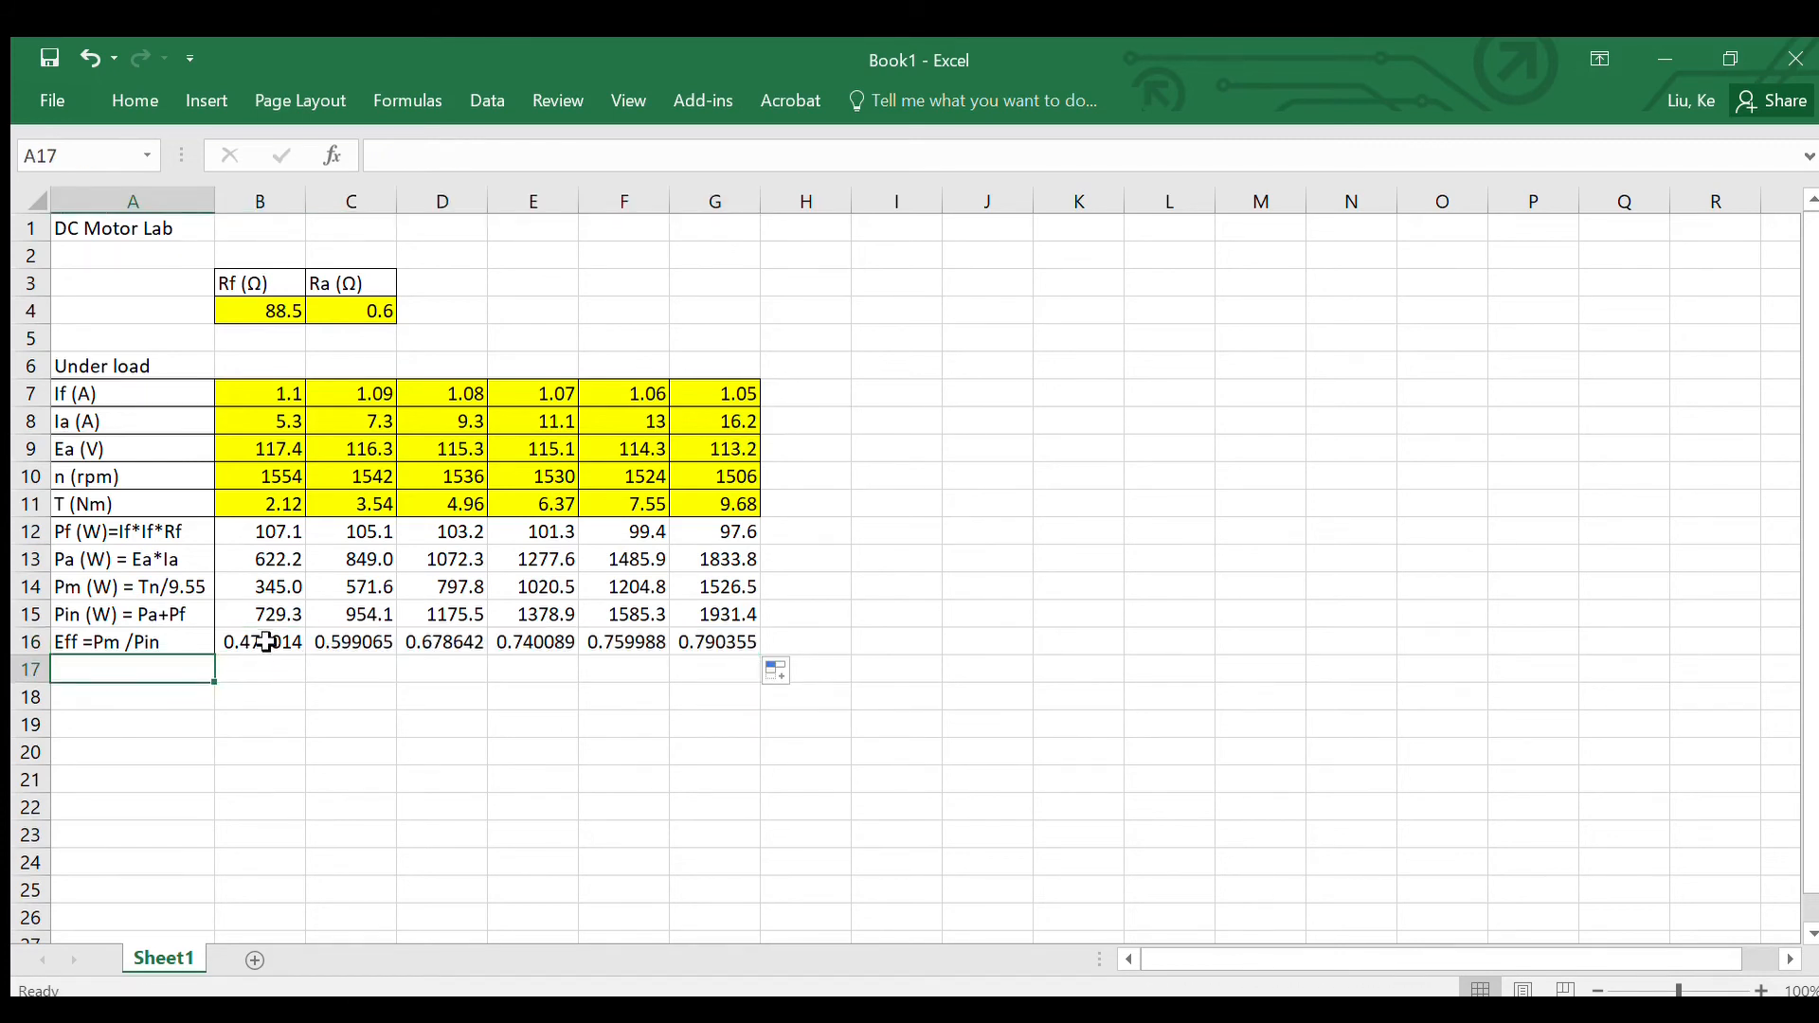
Step: Format the efficiency values in B16:G16 to show three decimal places
drag(254, 643, 688, 646)
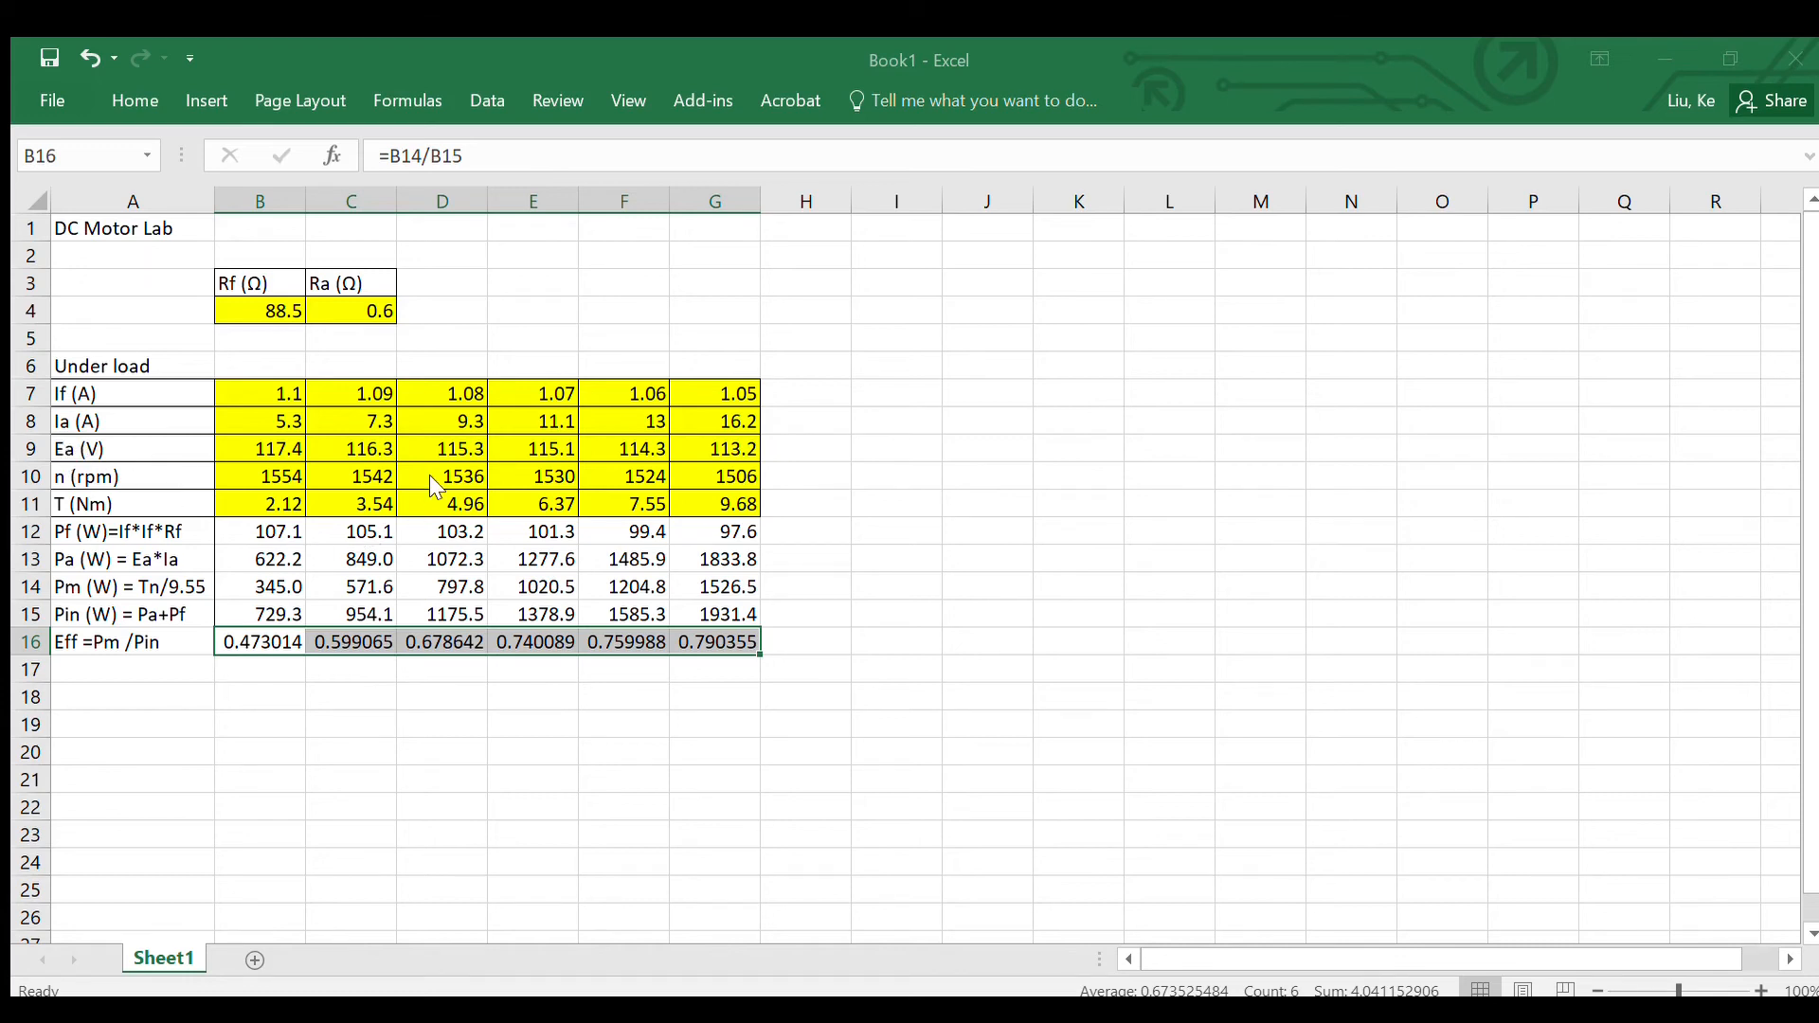
click(572, 963)
click(123, 665)
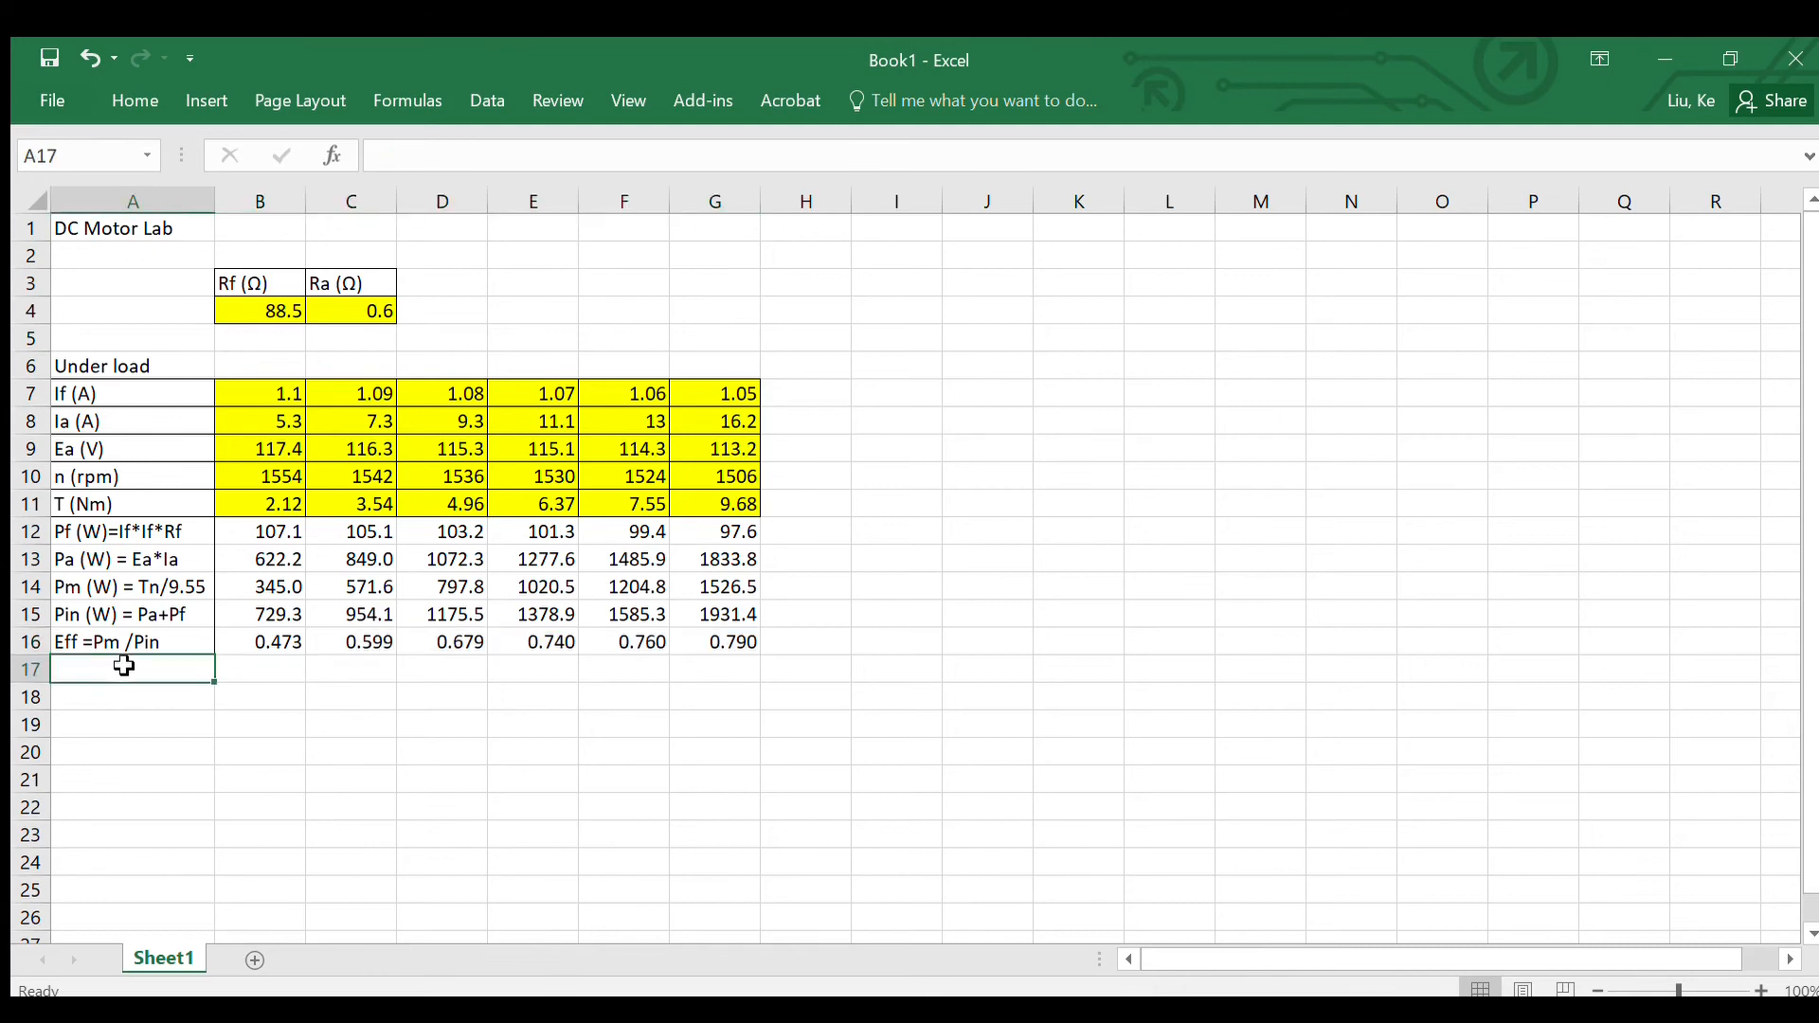
Step: Apply all borders to the calculated rows in A12:G16
click(73, 541)
drag(73, 543, 694, 639)
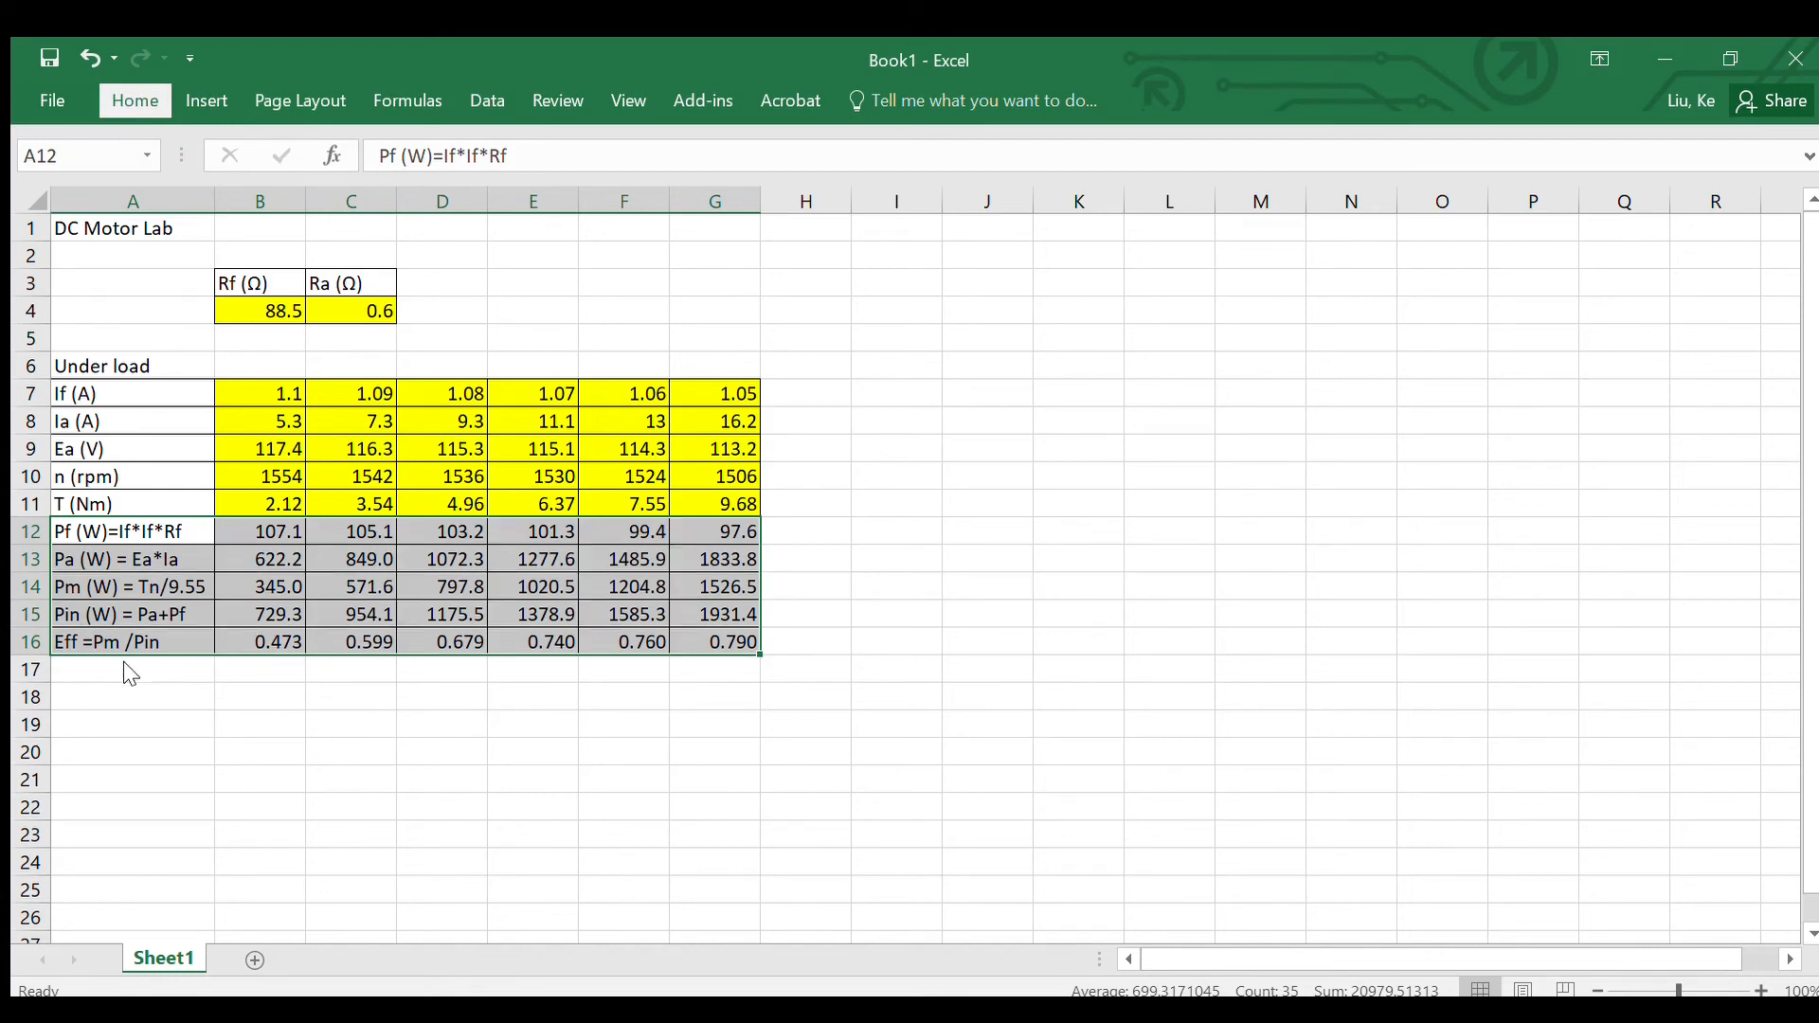
click(149, 677)
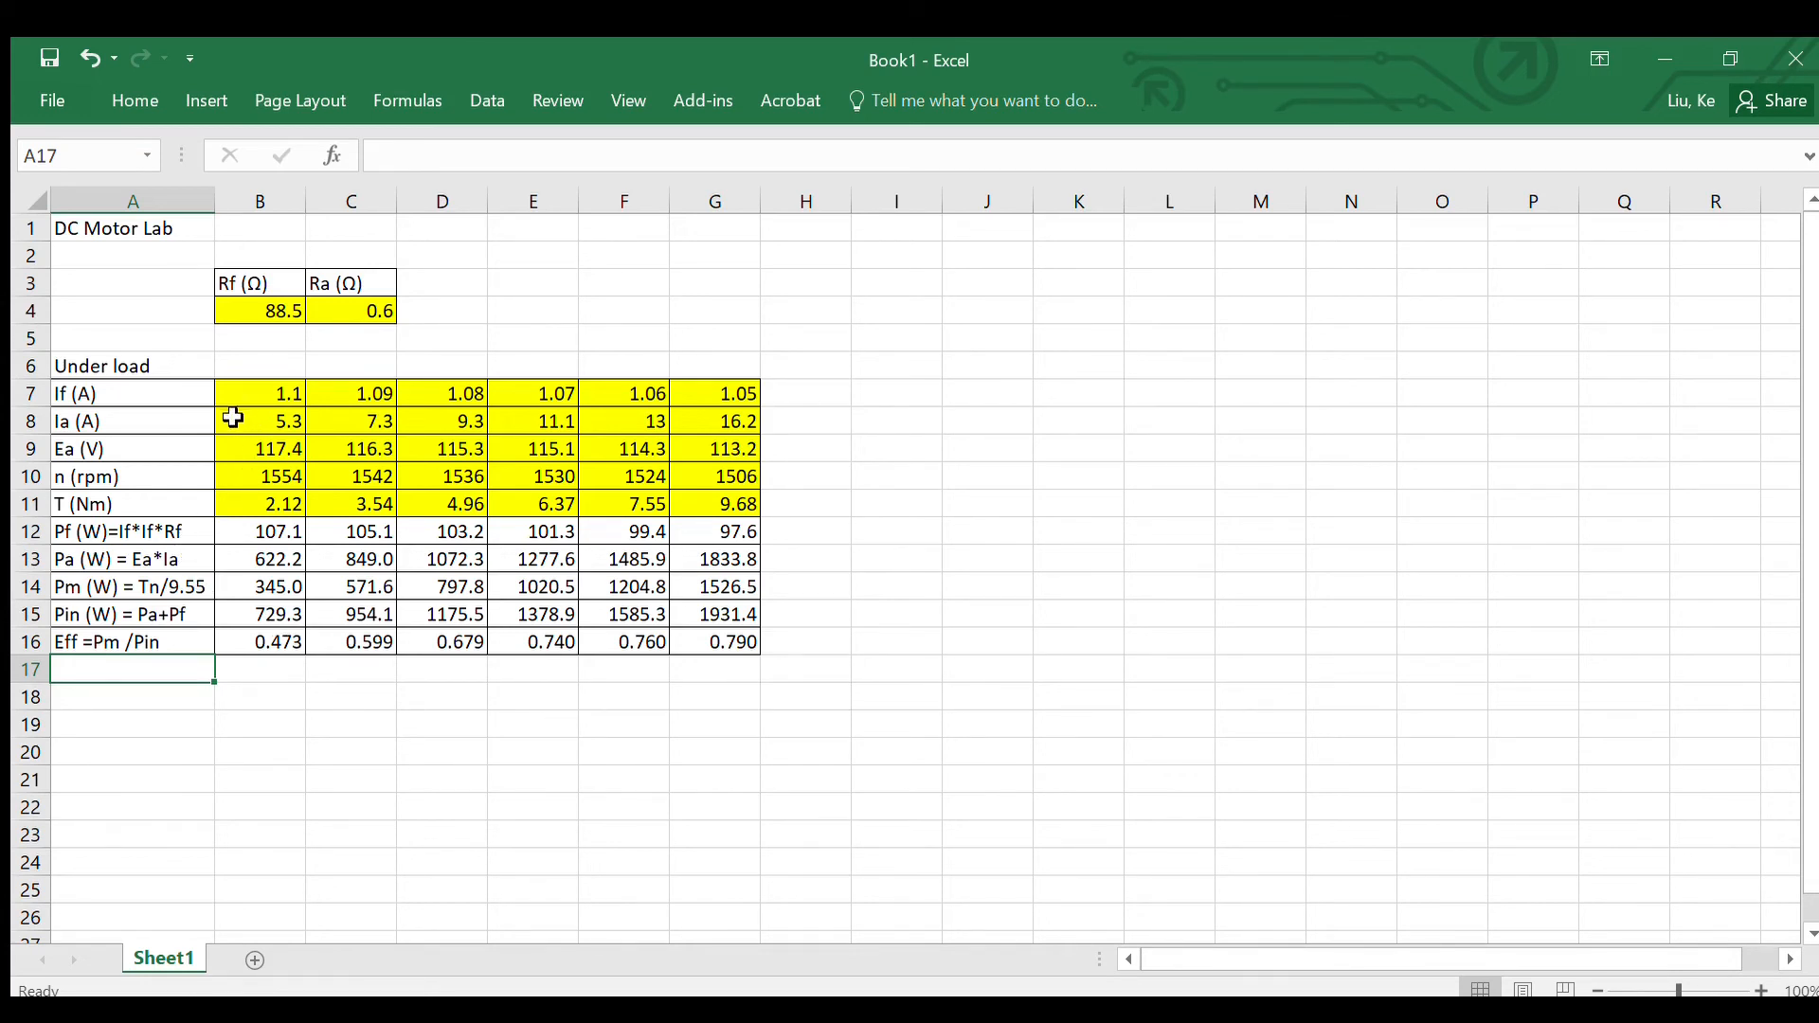
Step: Insert a scatter chart with lines and markers of T (B11:G11) against Ia (B8:G8), beside the table, using a layout with axis titles
drag(234, 423, 714, 426)
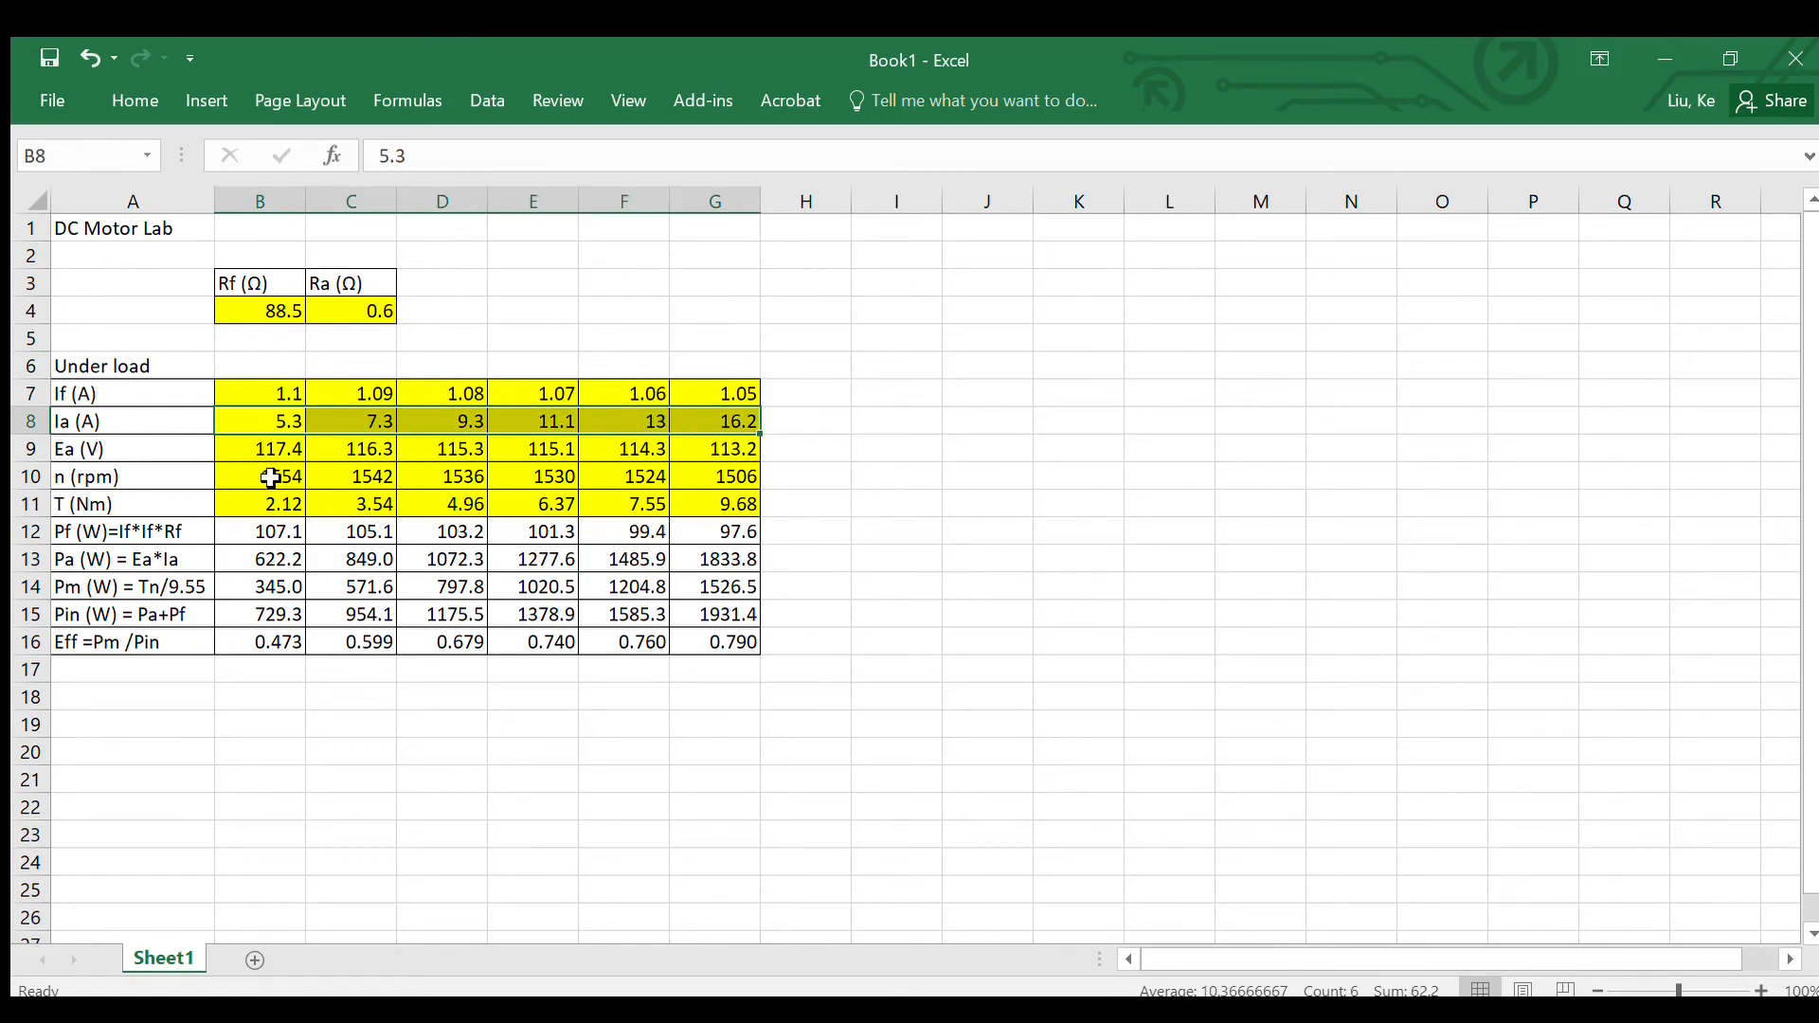
drag(237, 504, 710, 503)
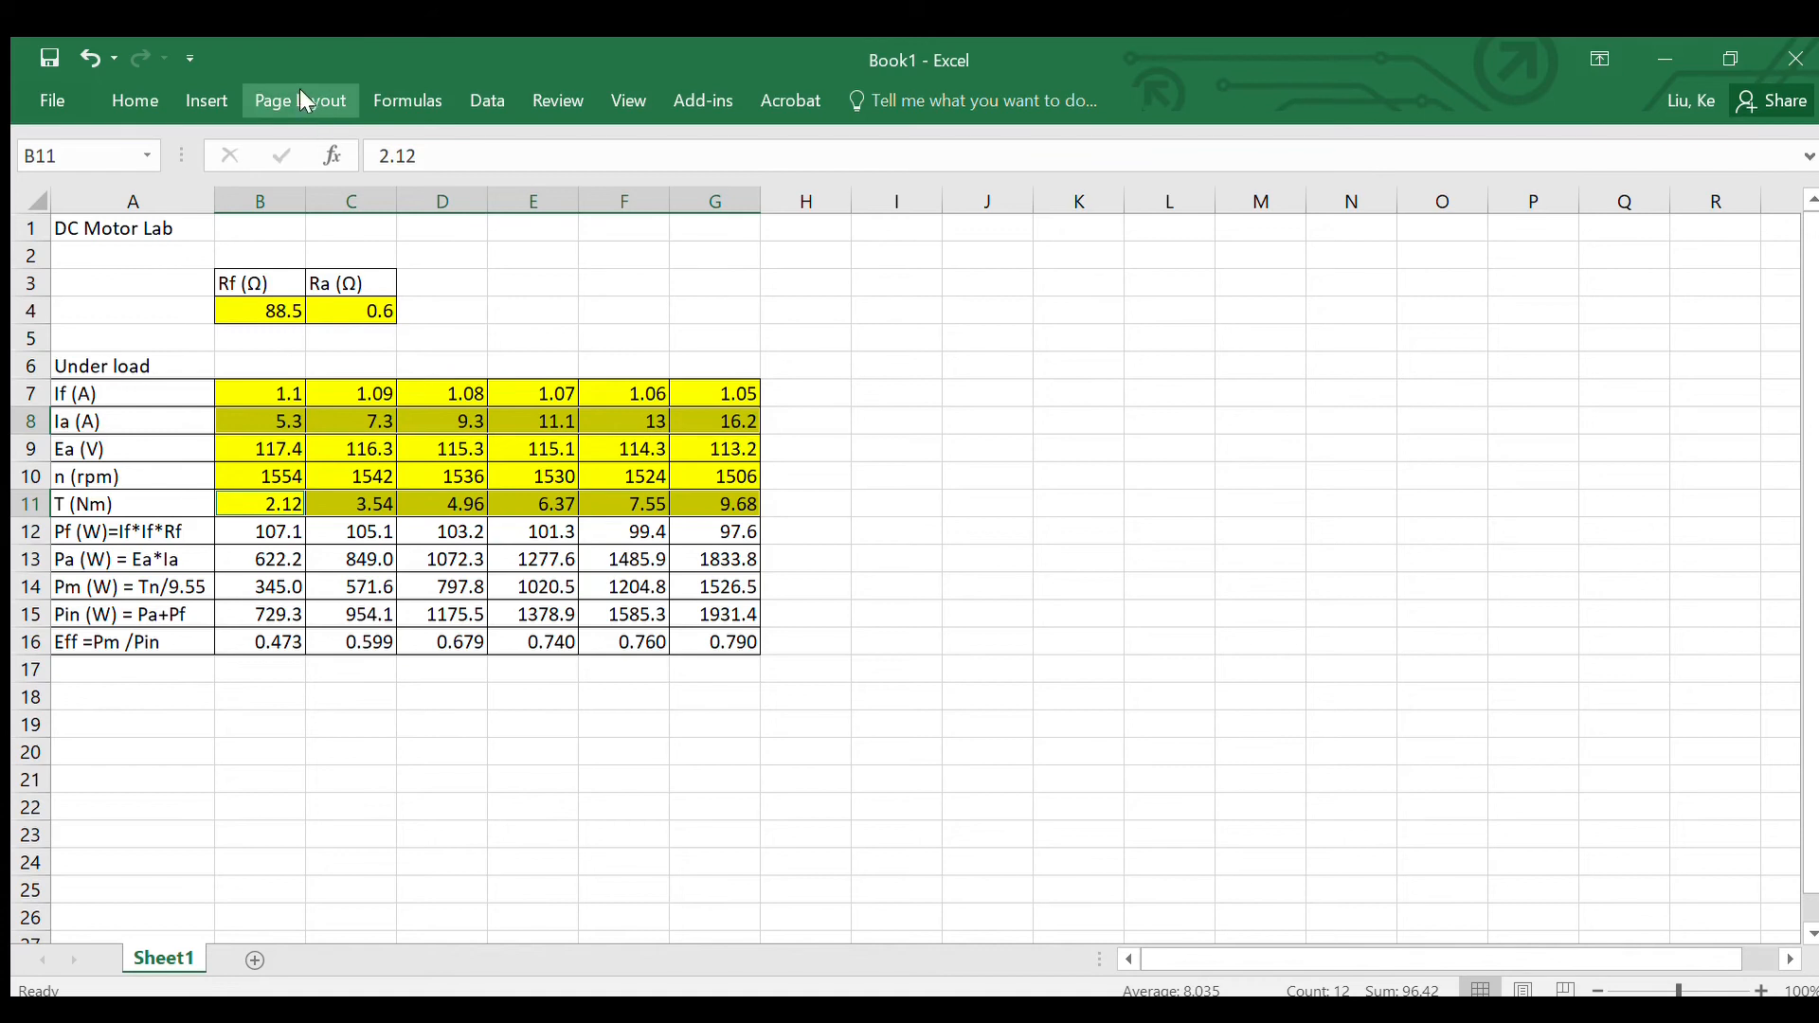
click(199, 95)
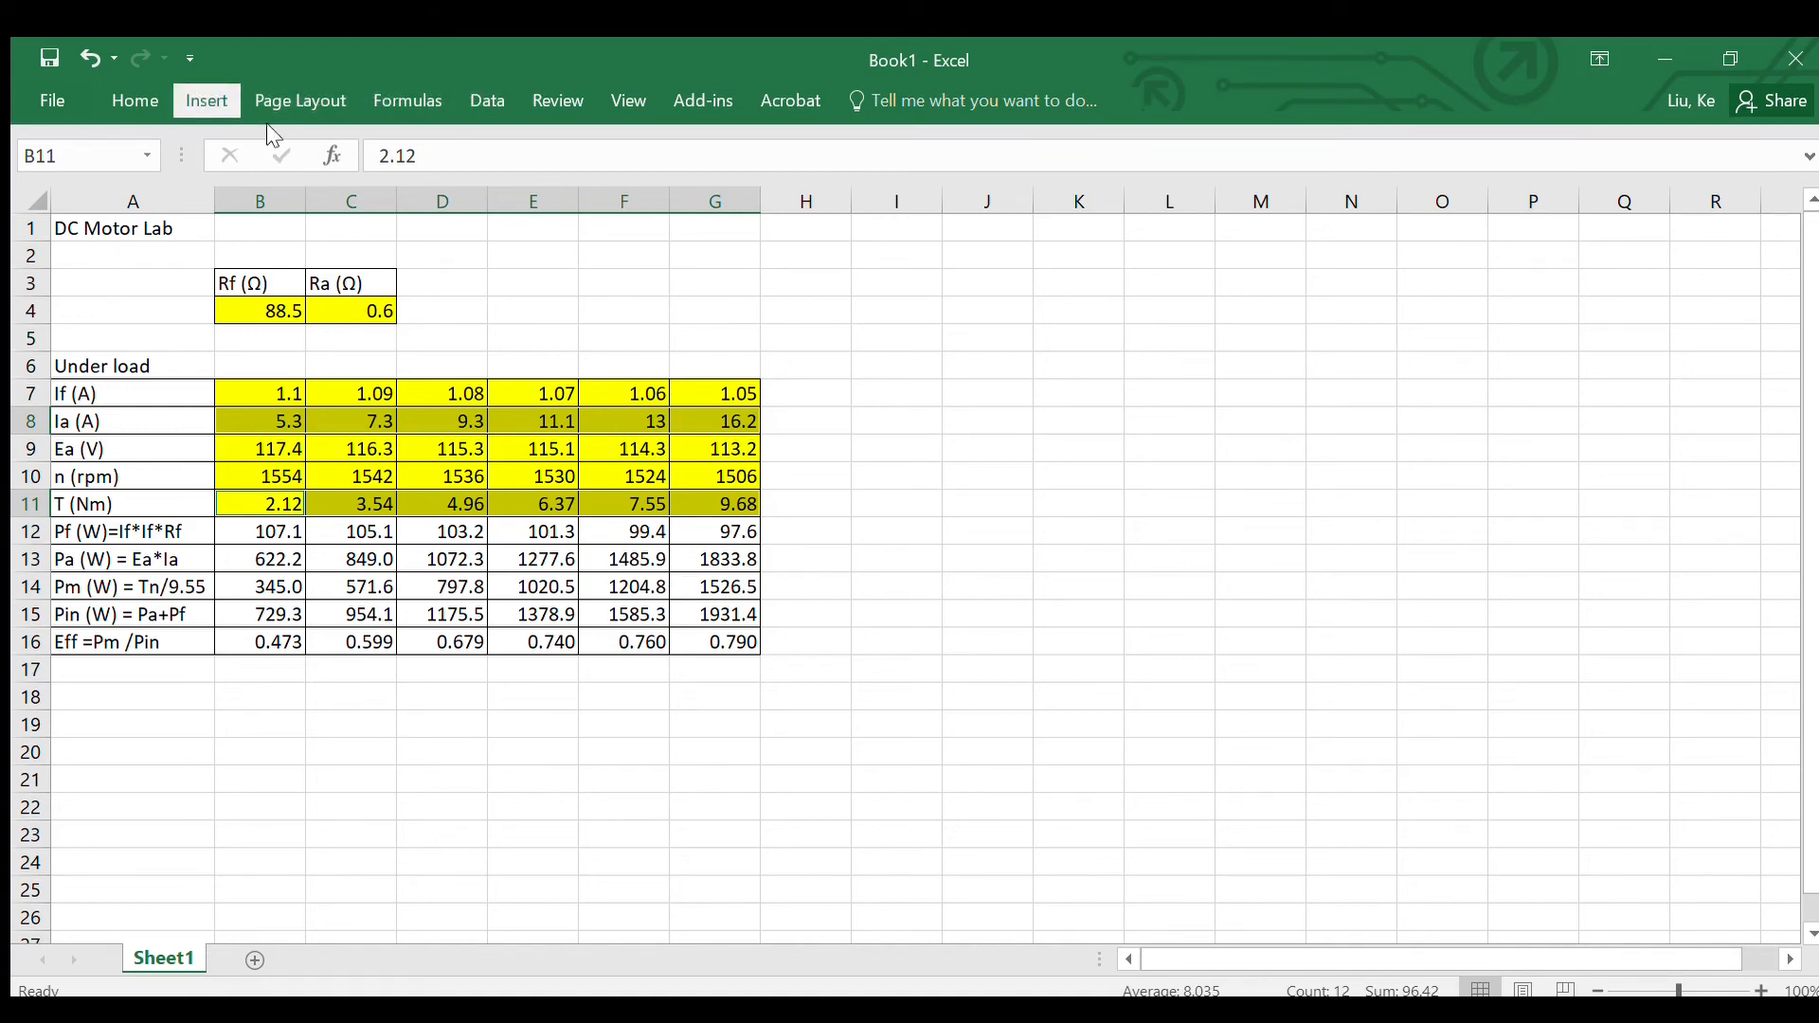
click(795, 200)
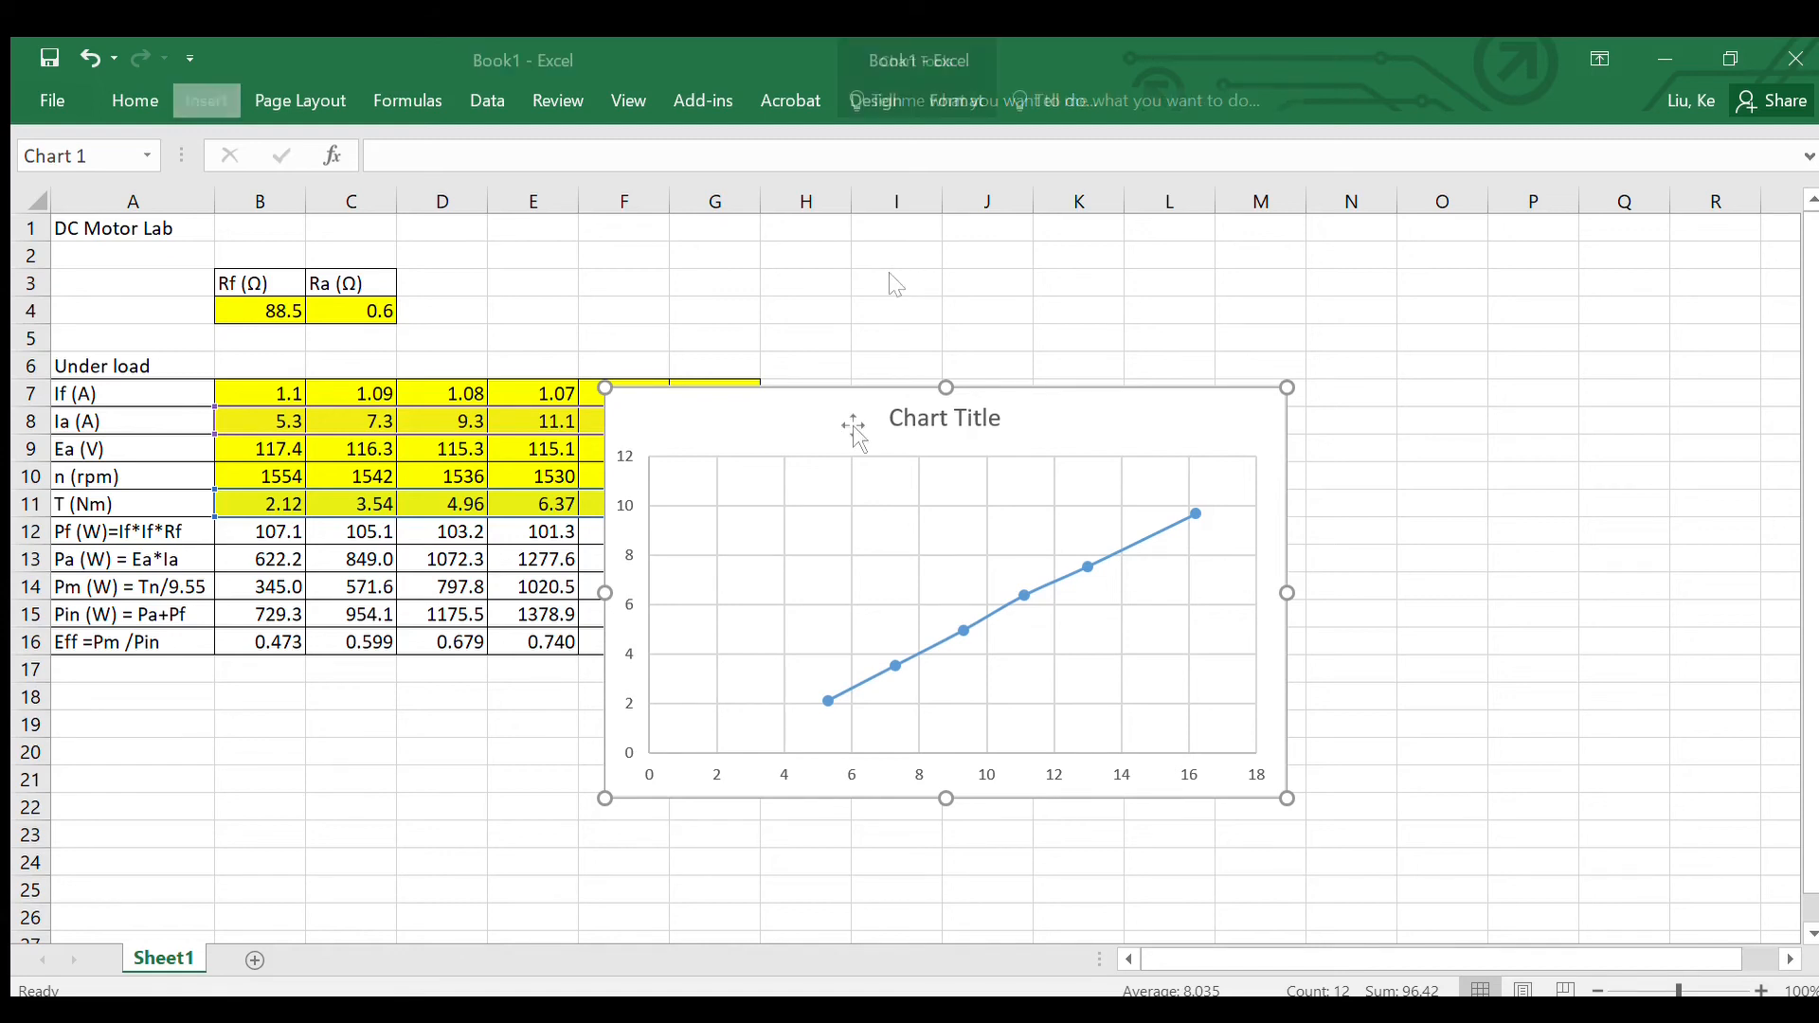
drag(848, 417, 1092, 297)
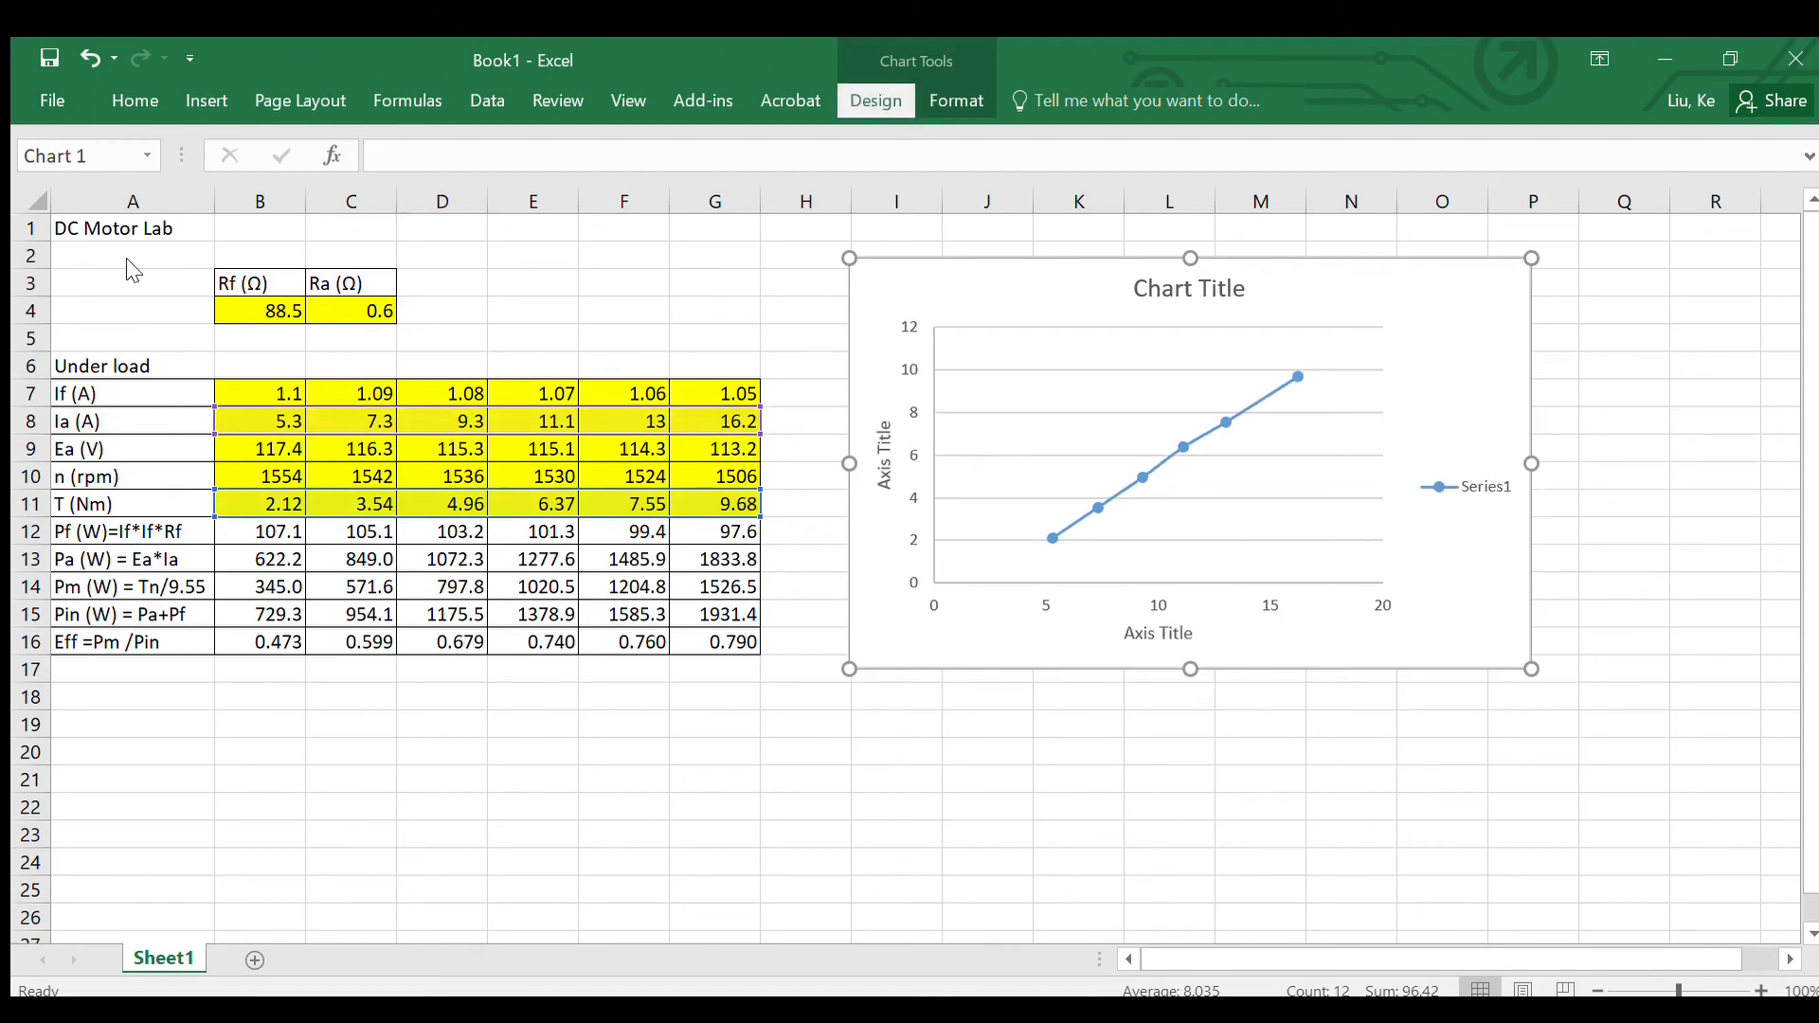
Step: Title the chart "Torque vs Current" and delete its Series1 legend
click(1161, 295)
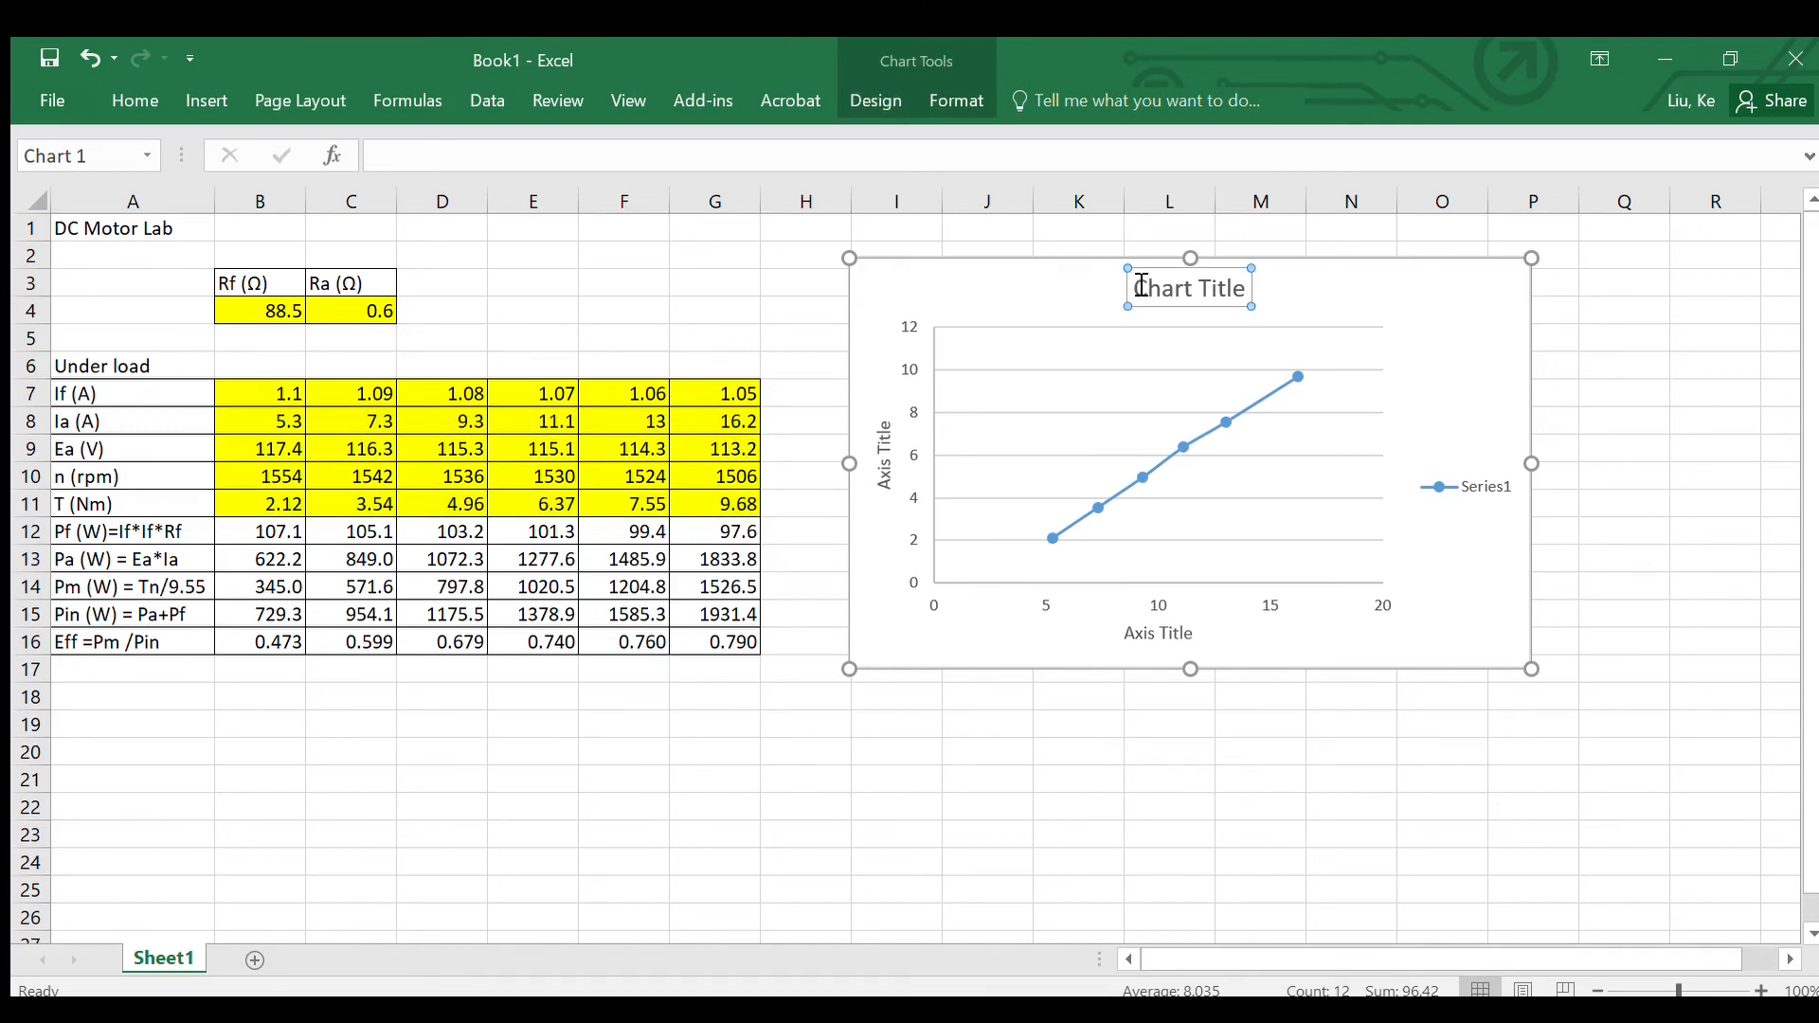
drag(1141, 286, 1230, 289)
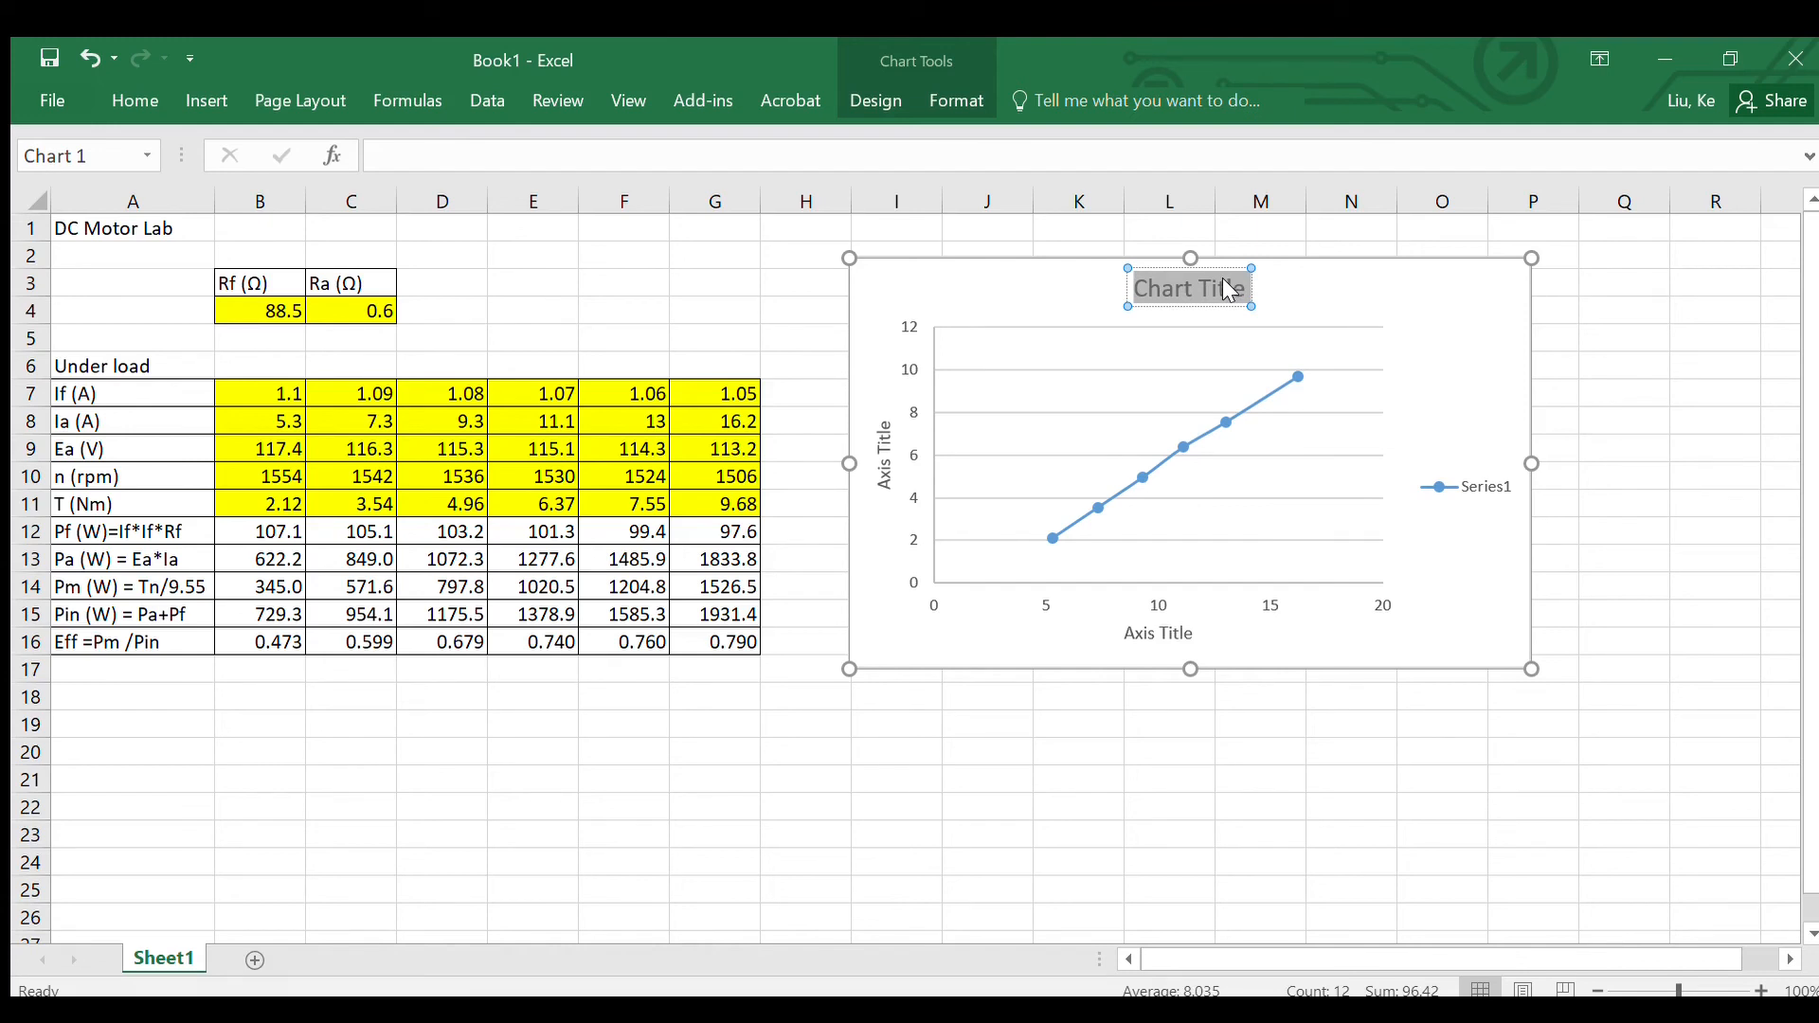
text(Torqu)
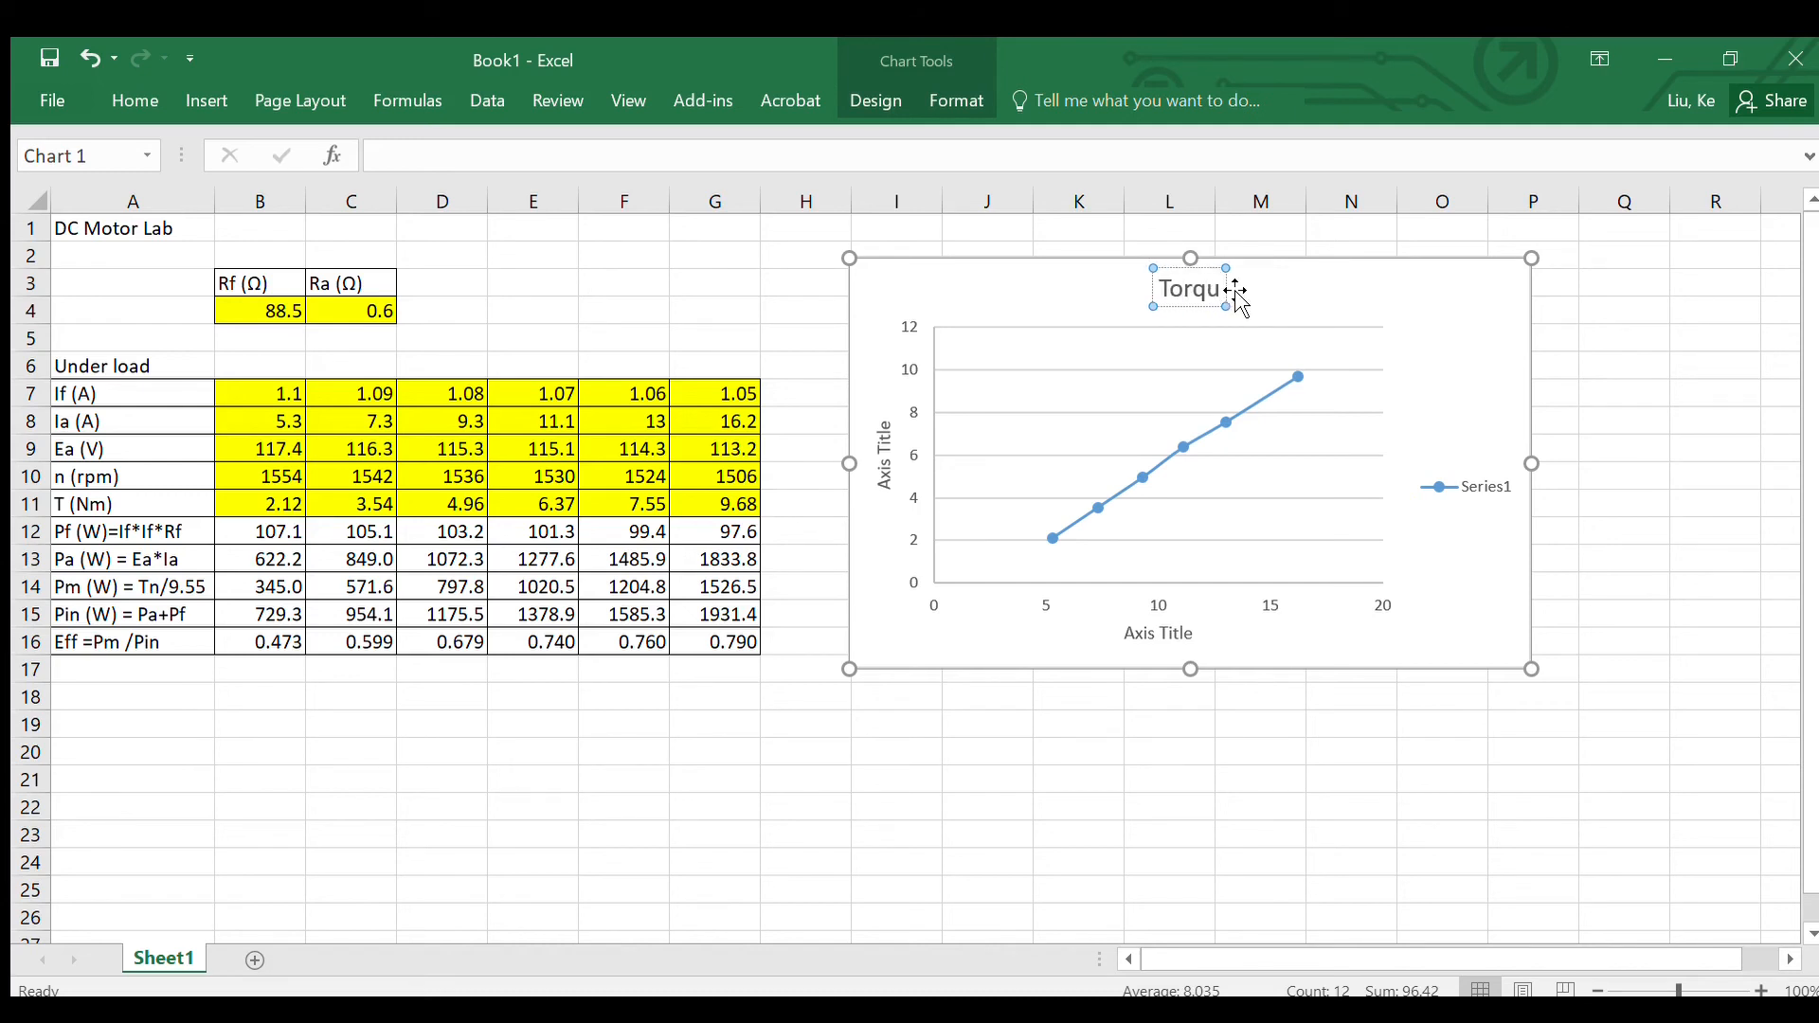
text(e vs)
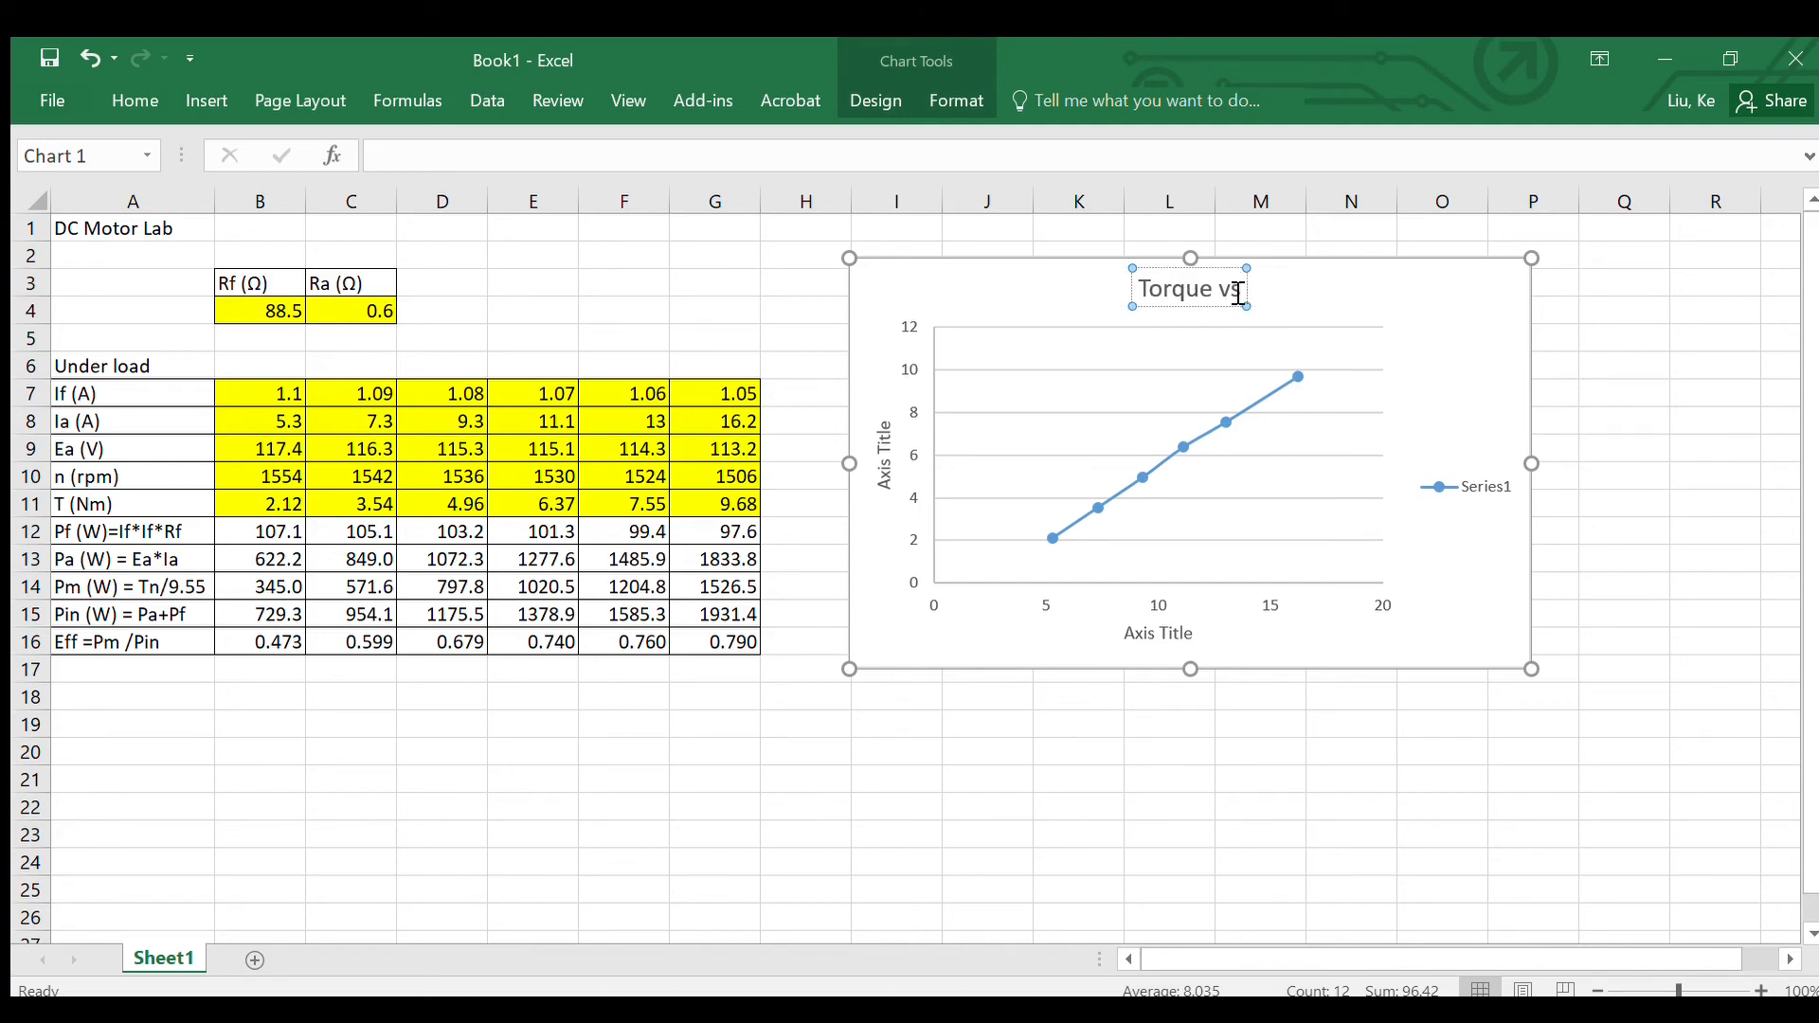
text( Current)
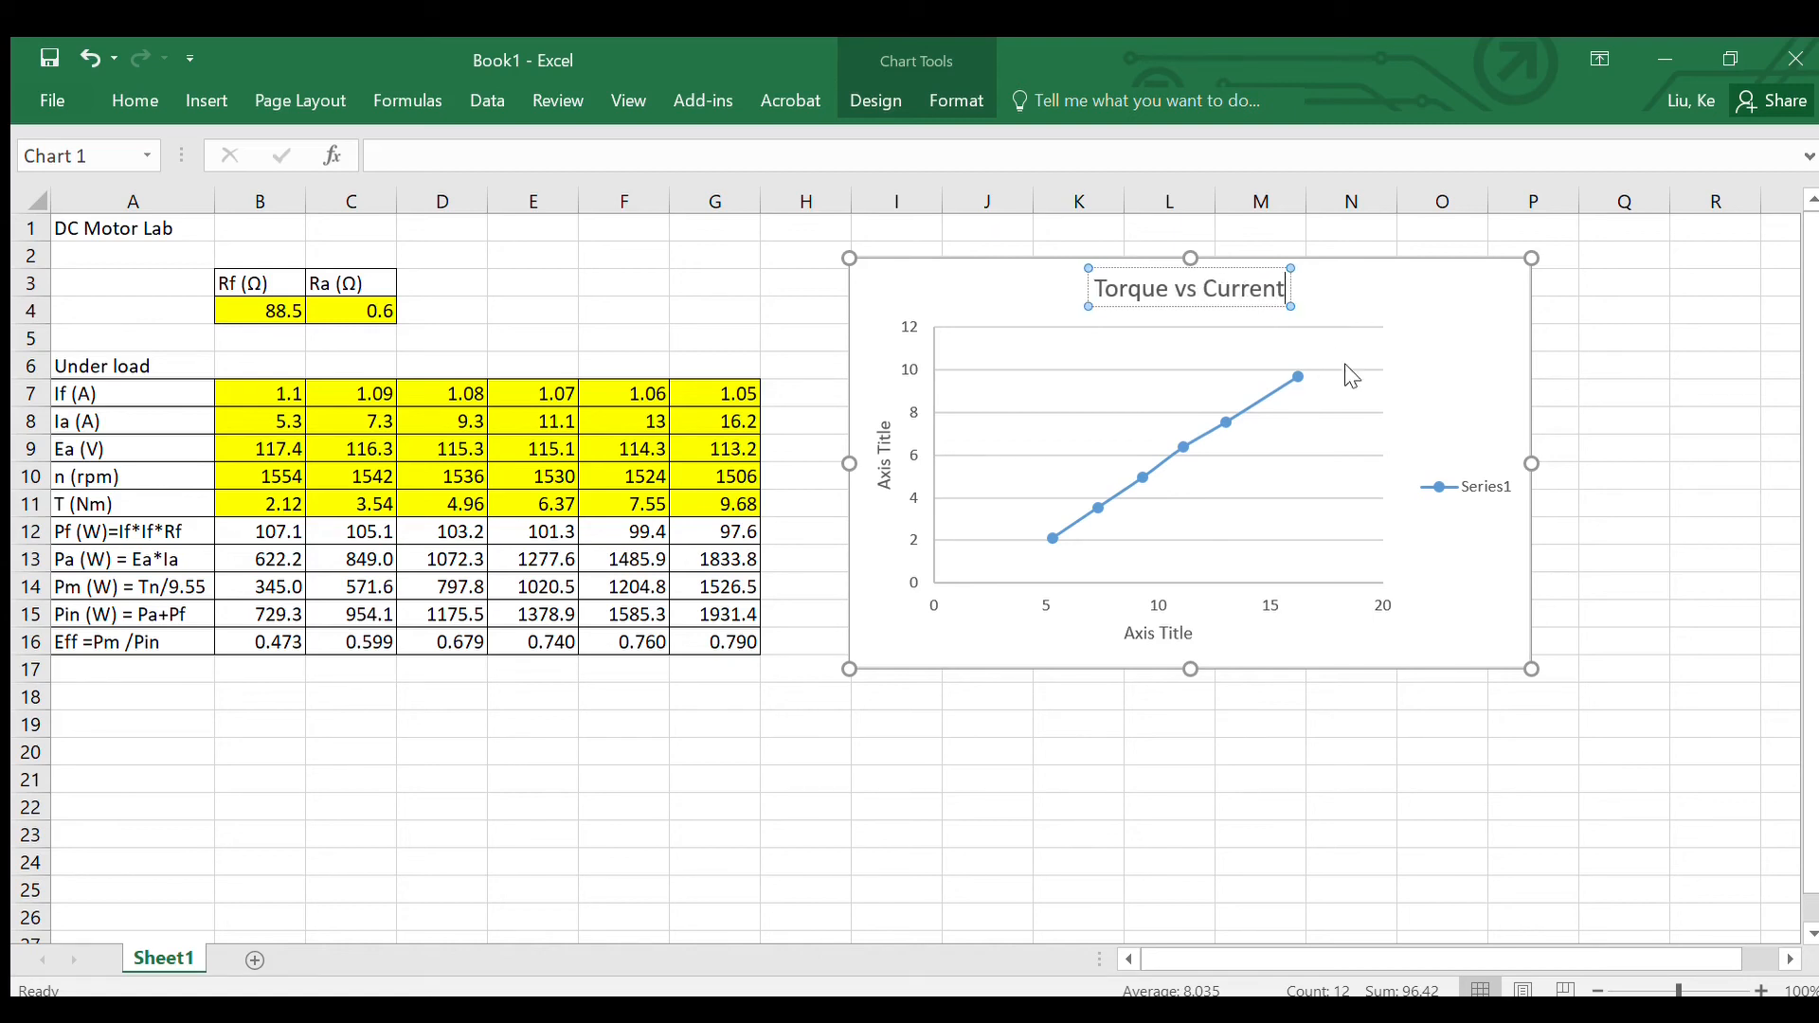
click(1459, 488)
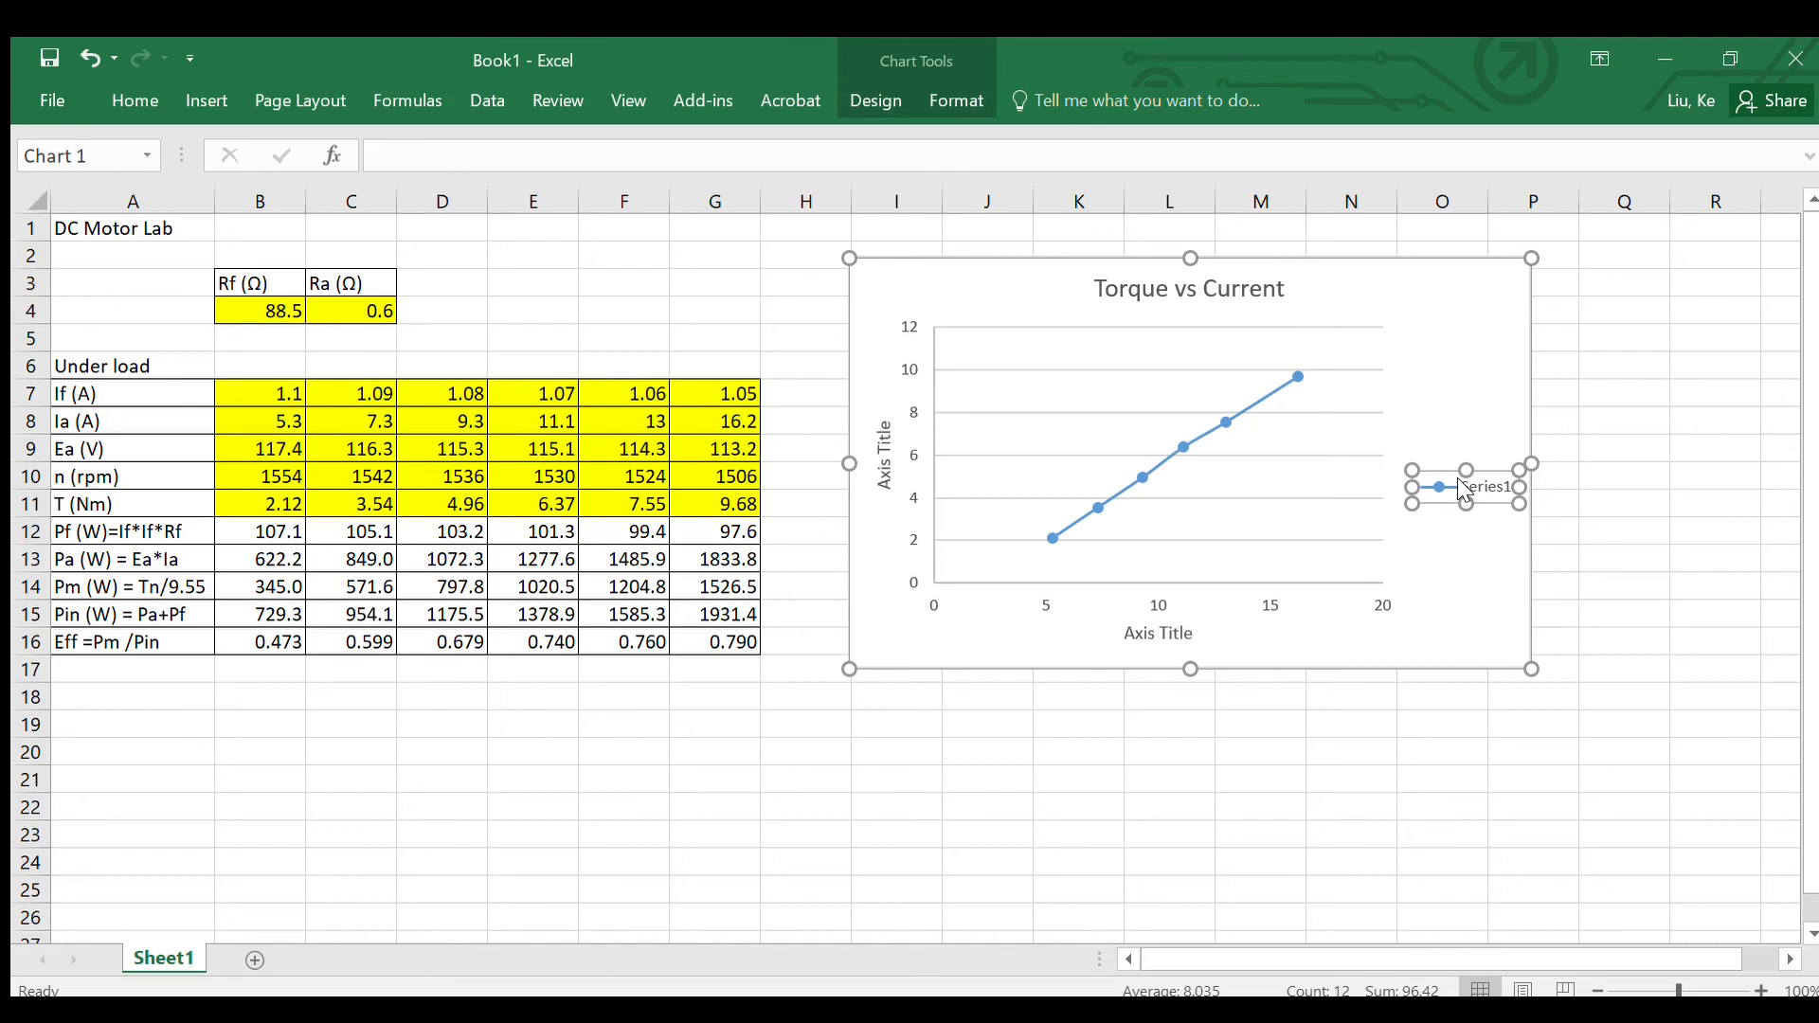
key(Delete)
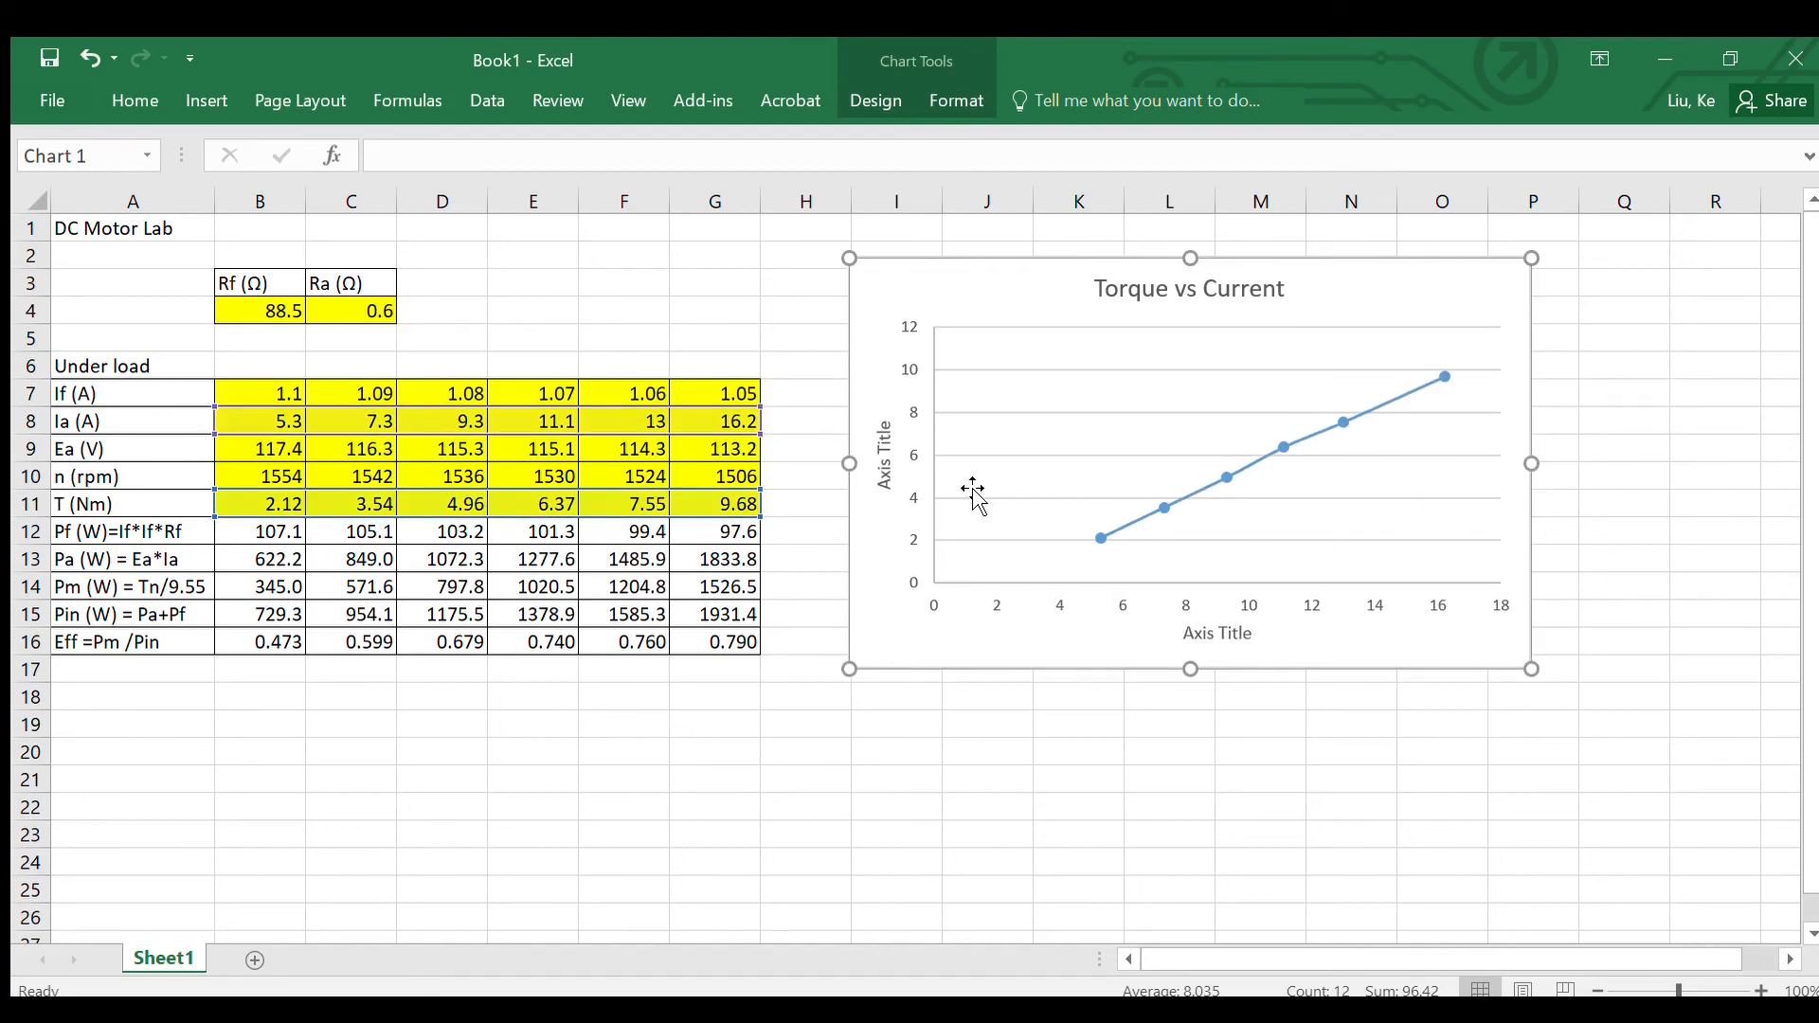
Step: Set the chart's vertical axis title to "Torque (Nm)"
click(887, 483)
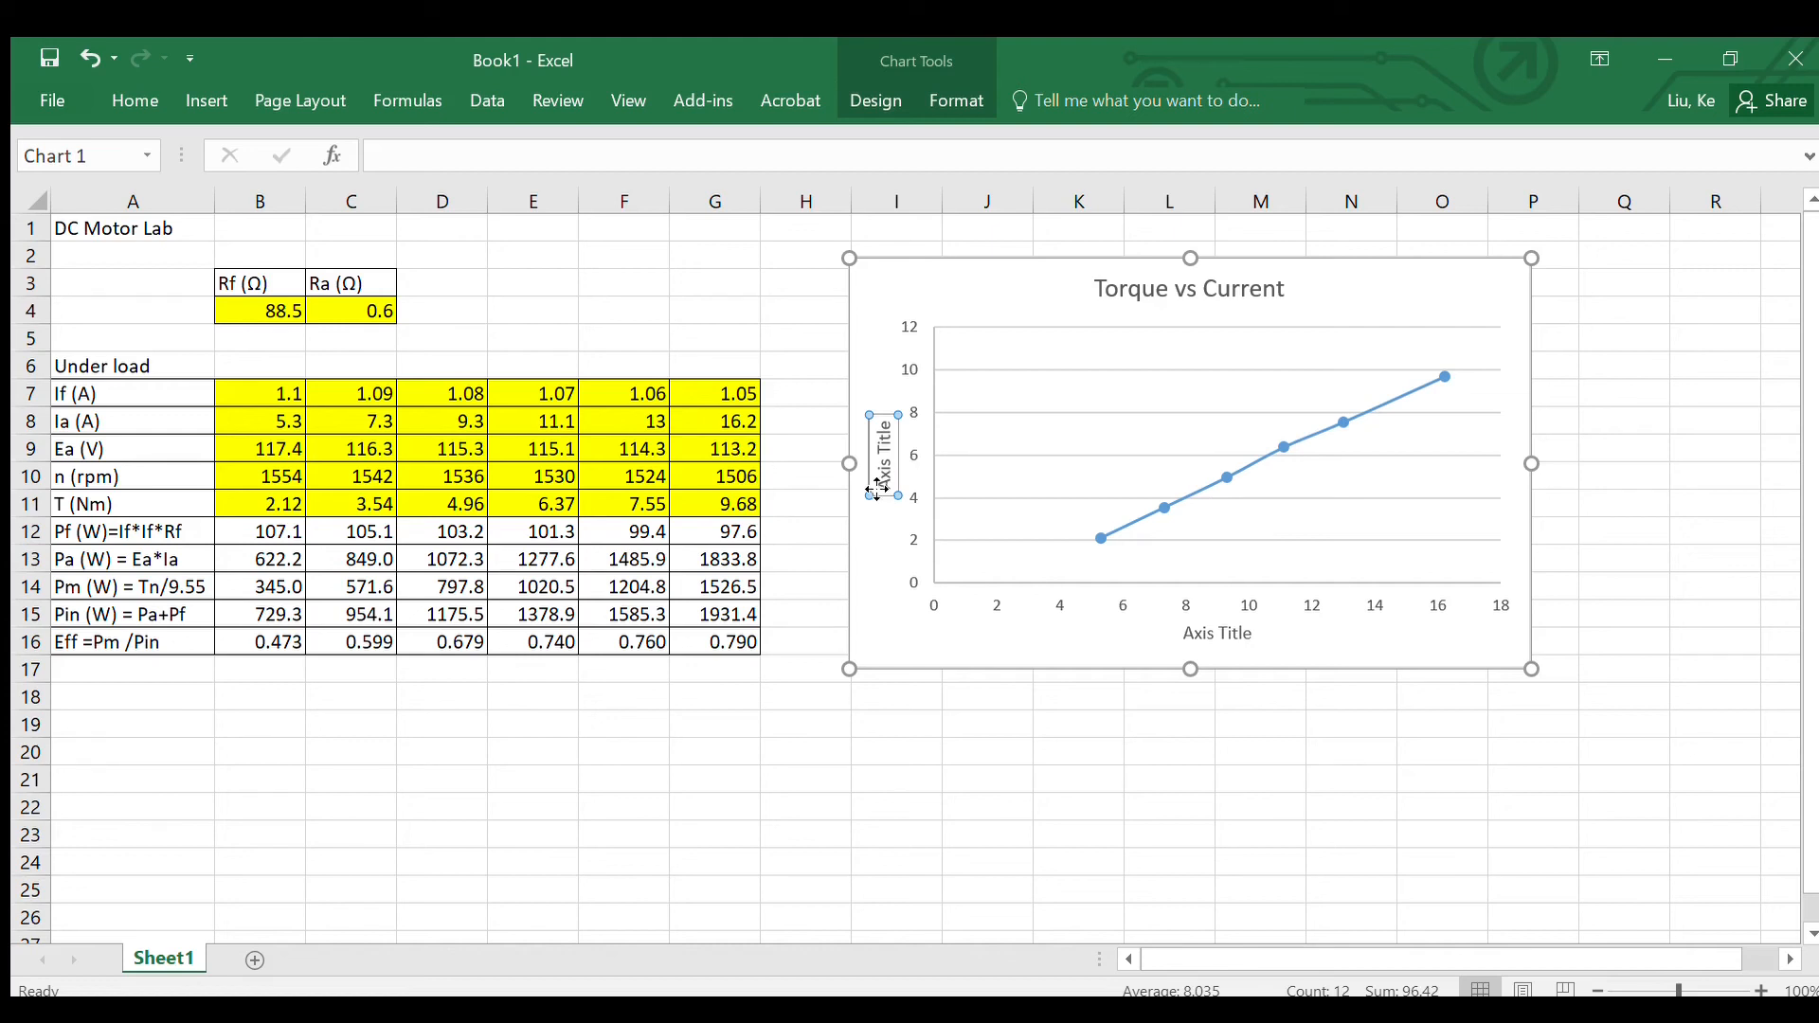
text(Torque)
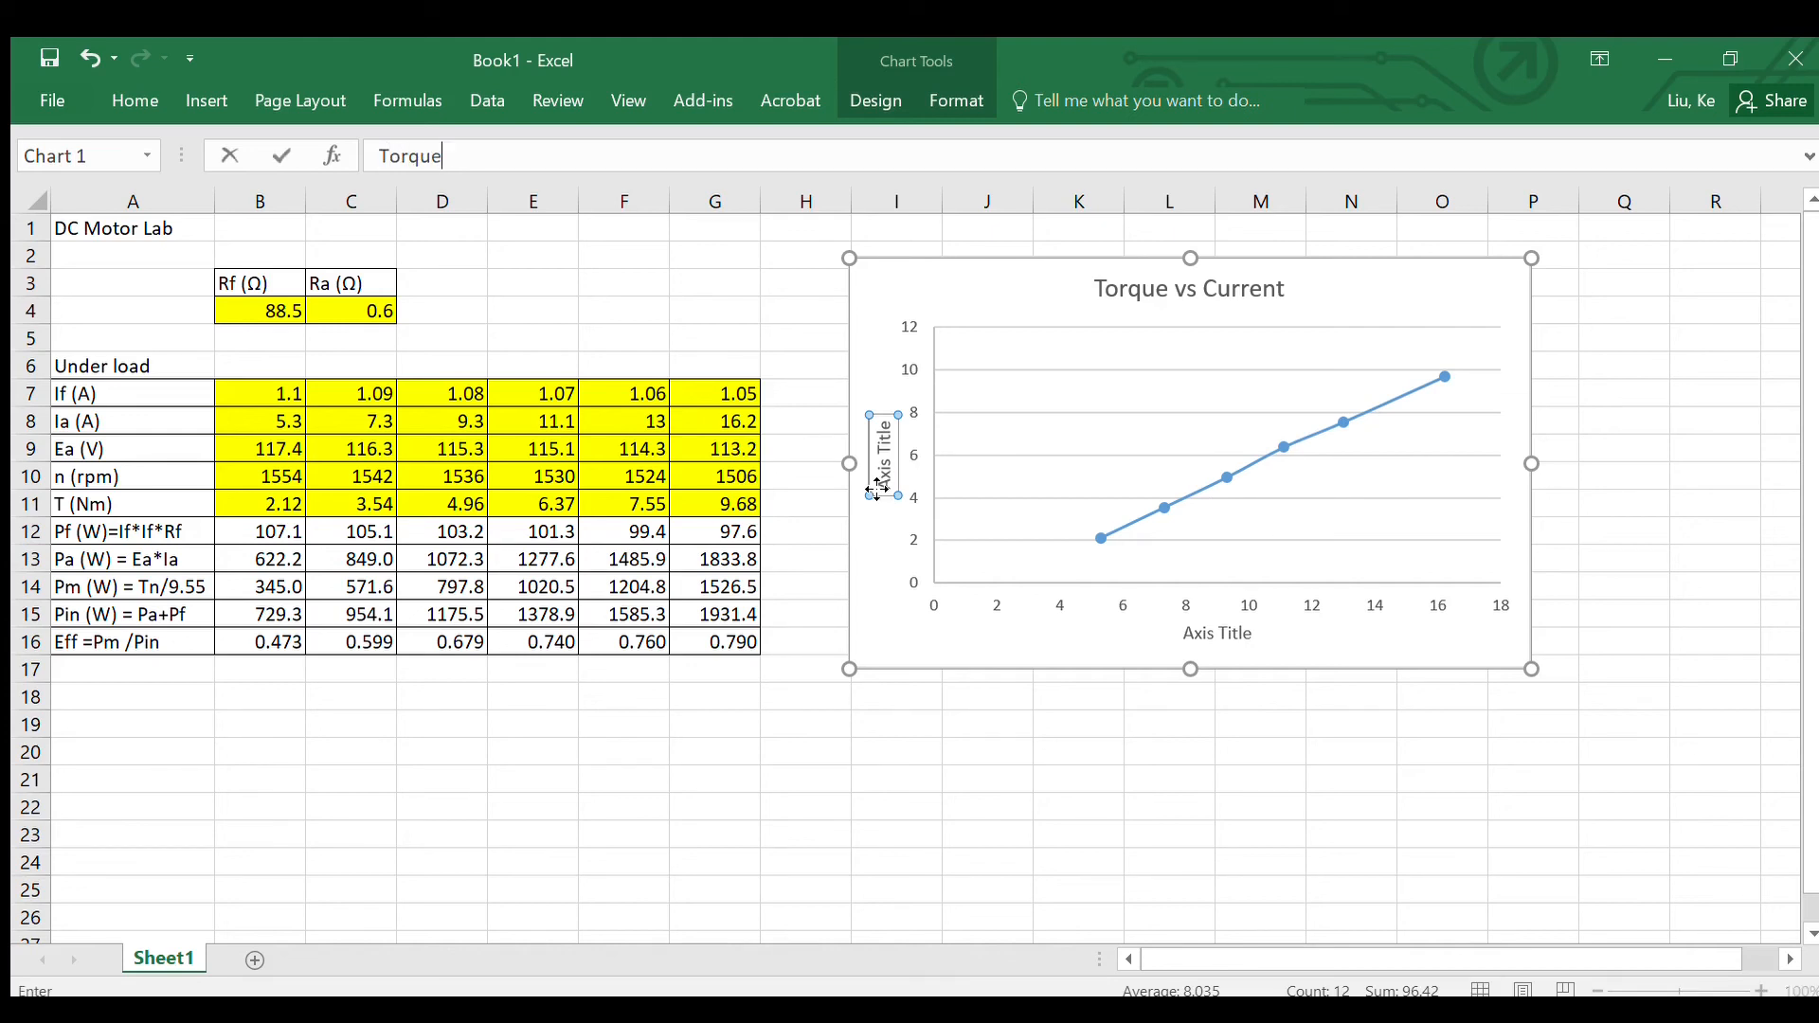
key(Return)
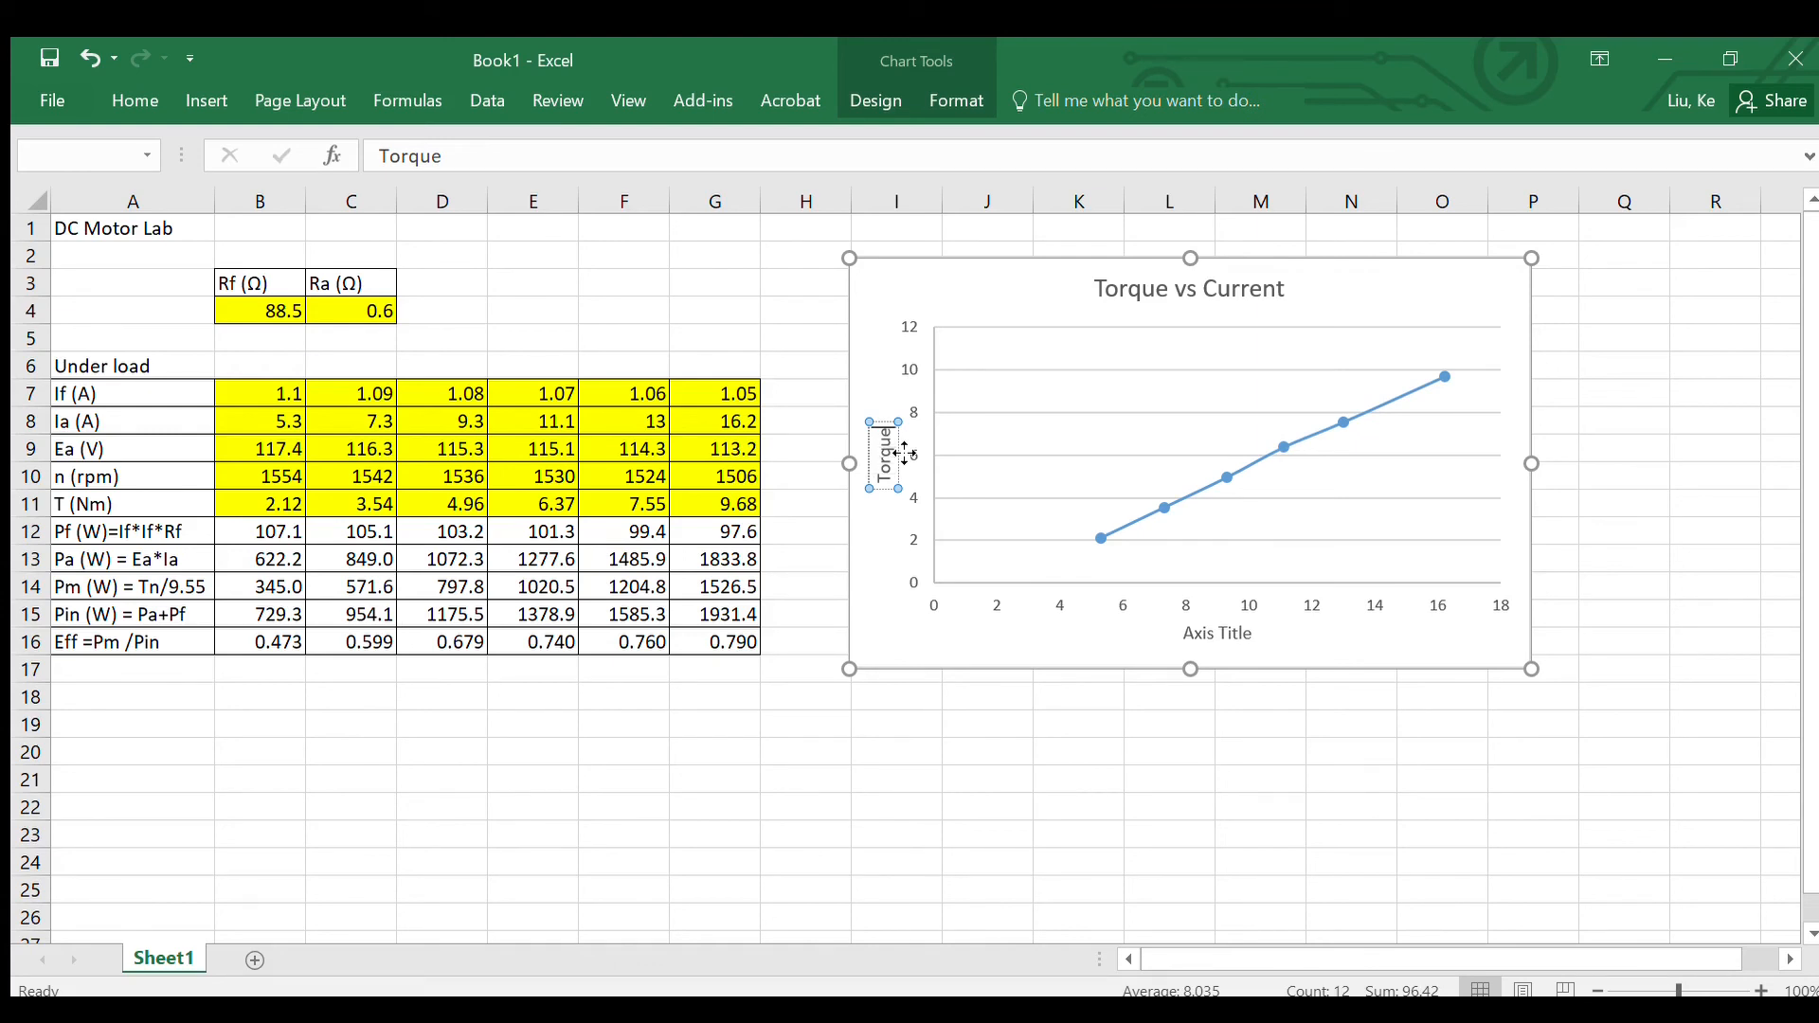
text((Nm))
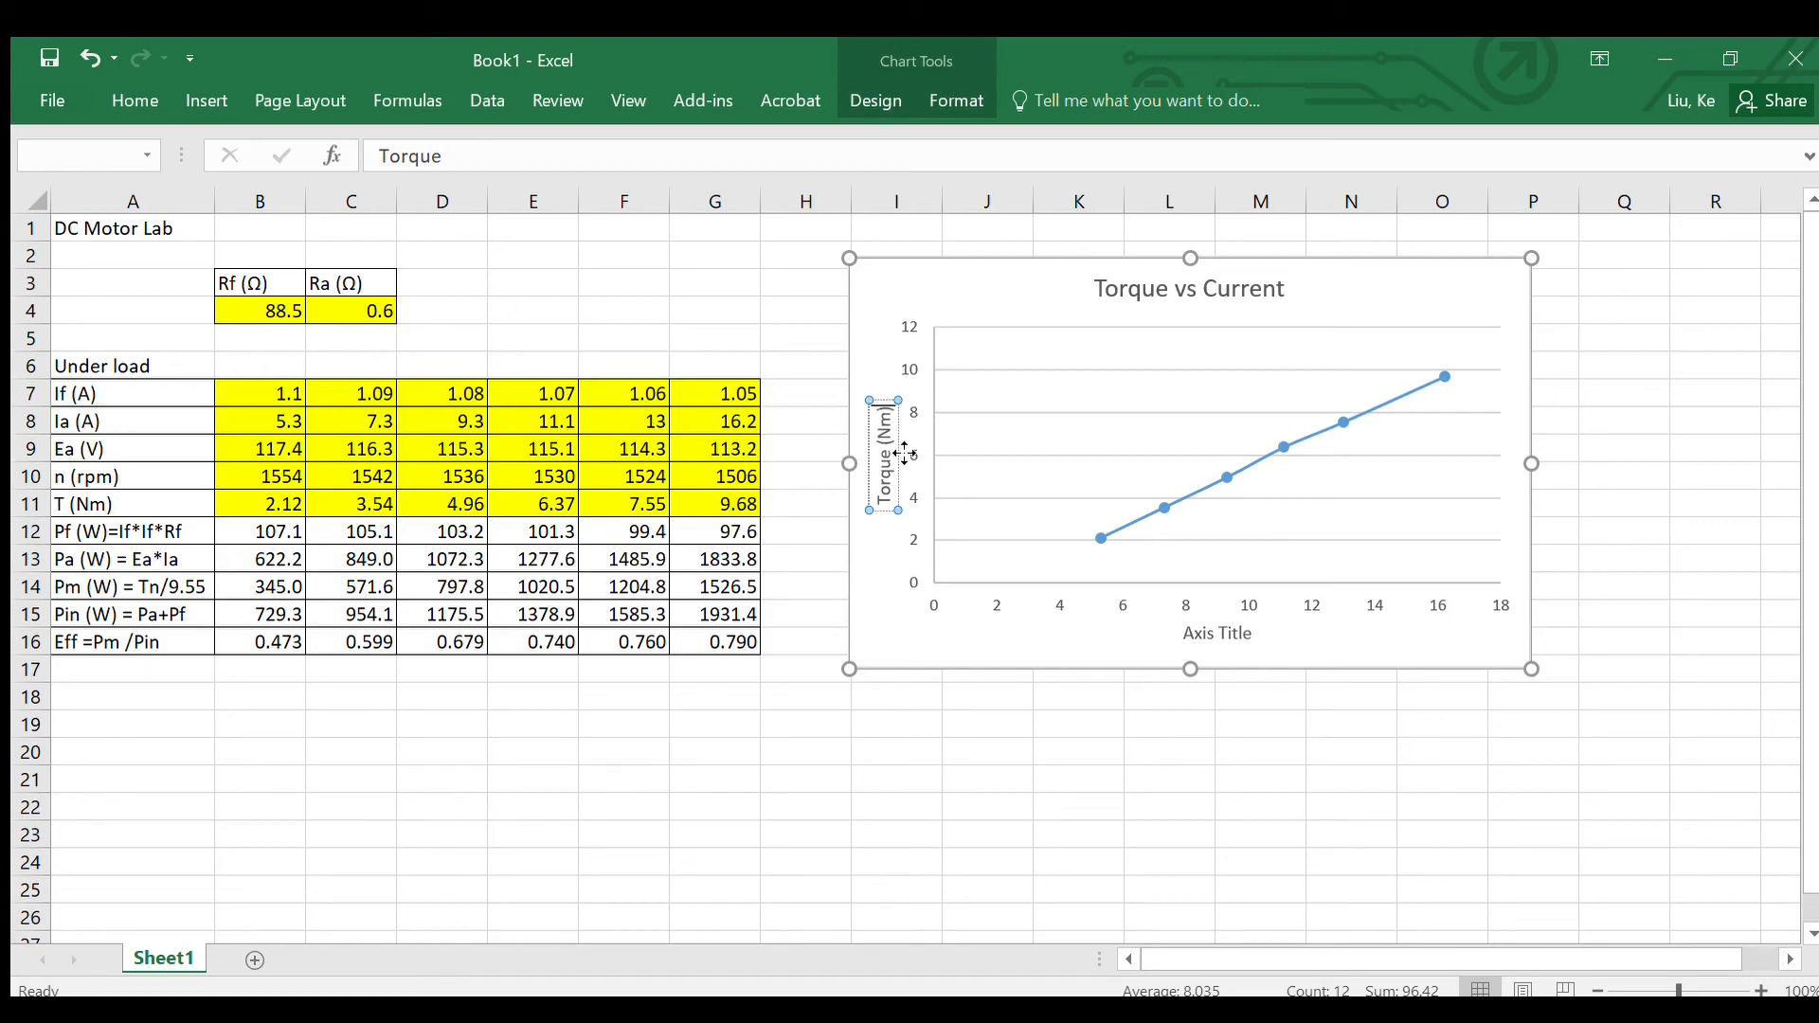
click(898, 589)
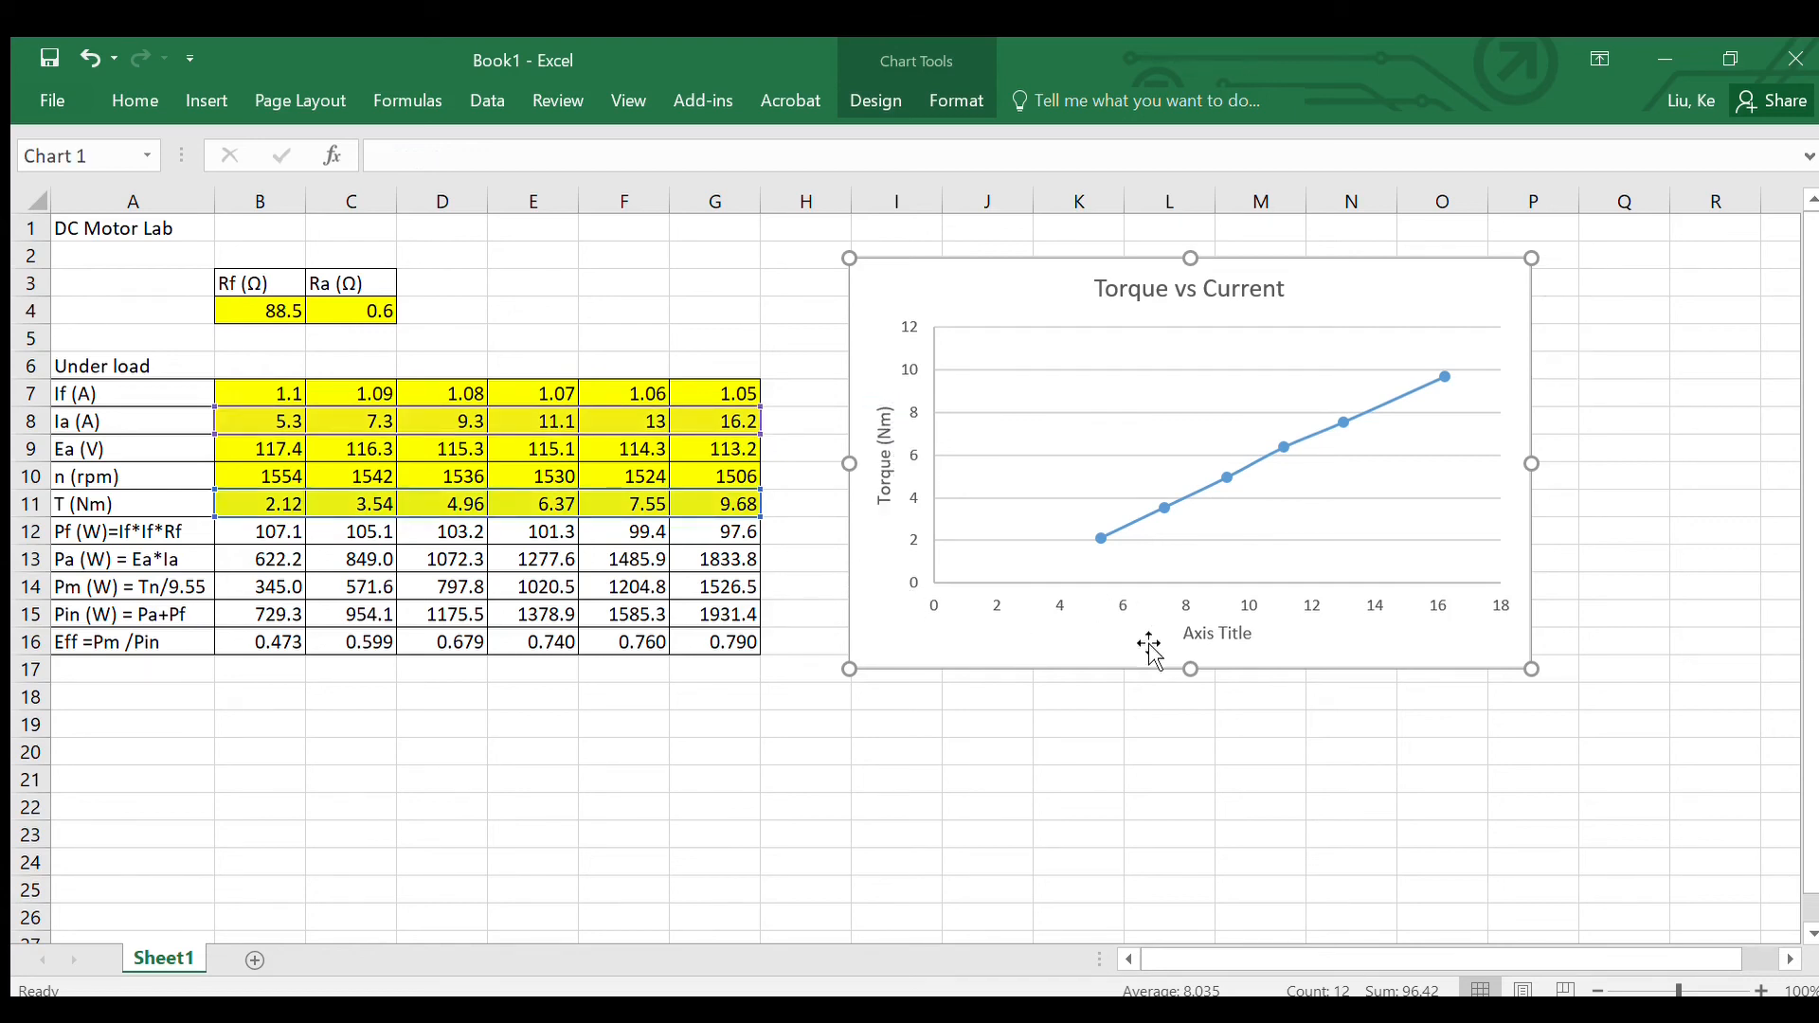
Step: Set the chart's horizontal axis title to "Current (A)"
click(1199, 632)
double_click(1187, 626)
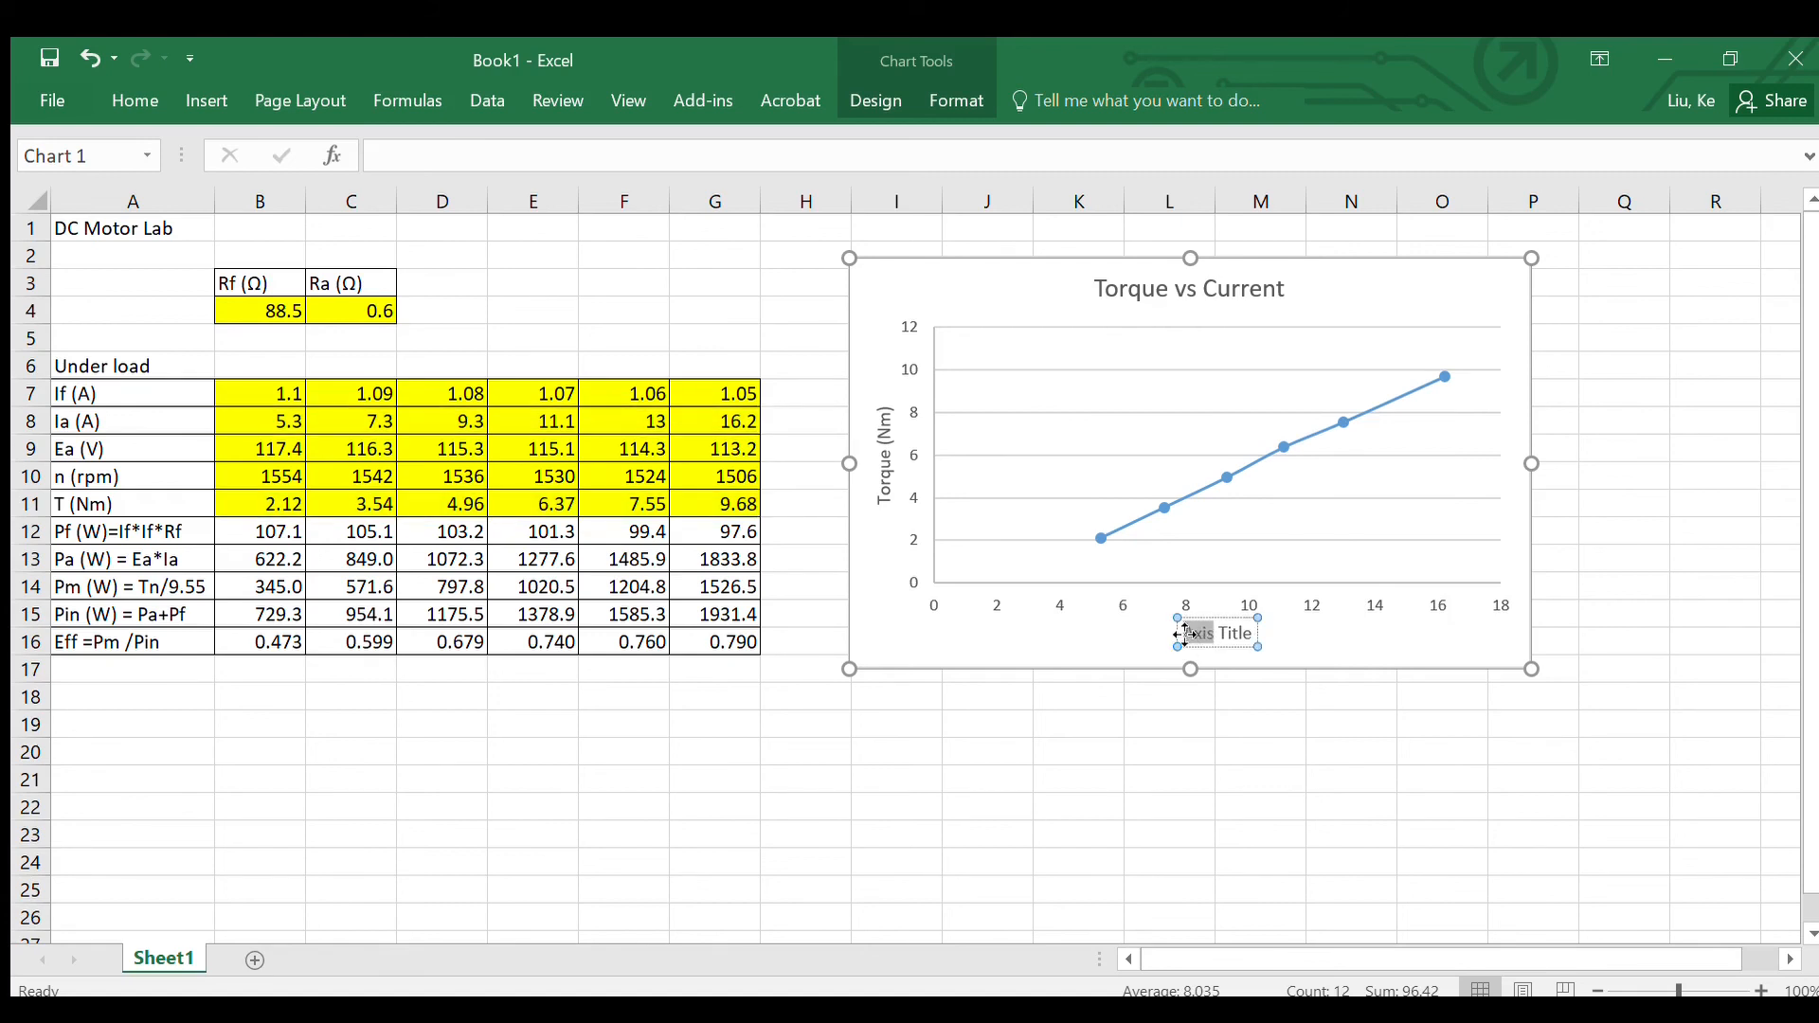
click(1185, 634)
drag(1257, 637, 1177, 633)
text(Current (A))
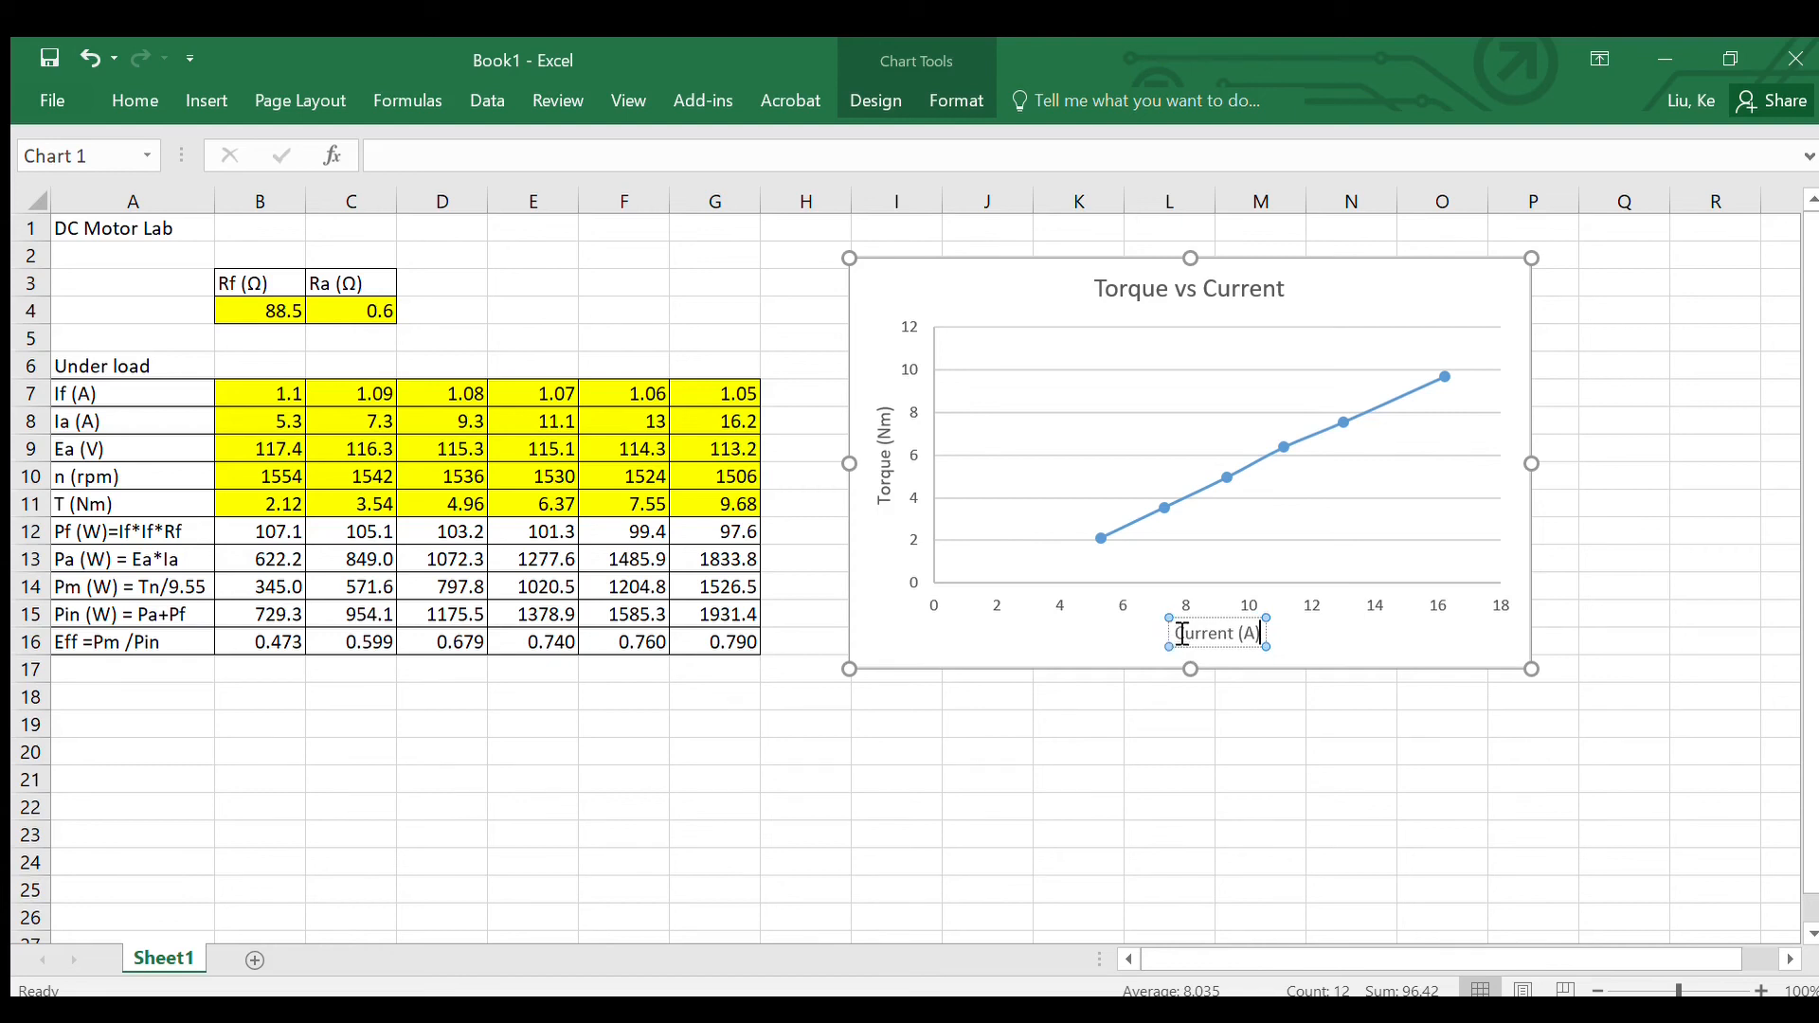
click(1137, 699)
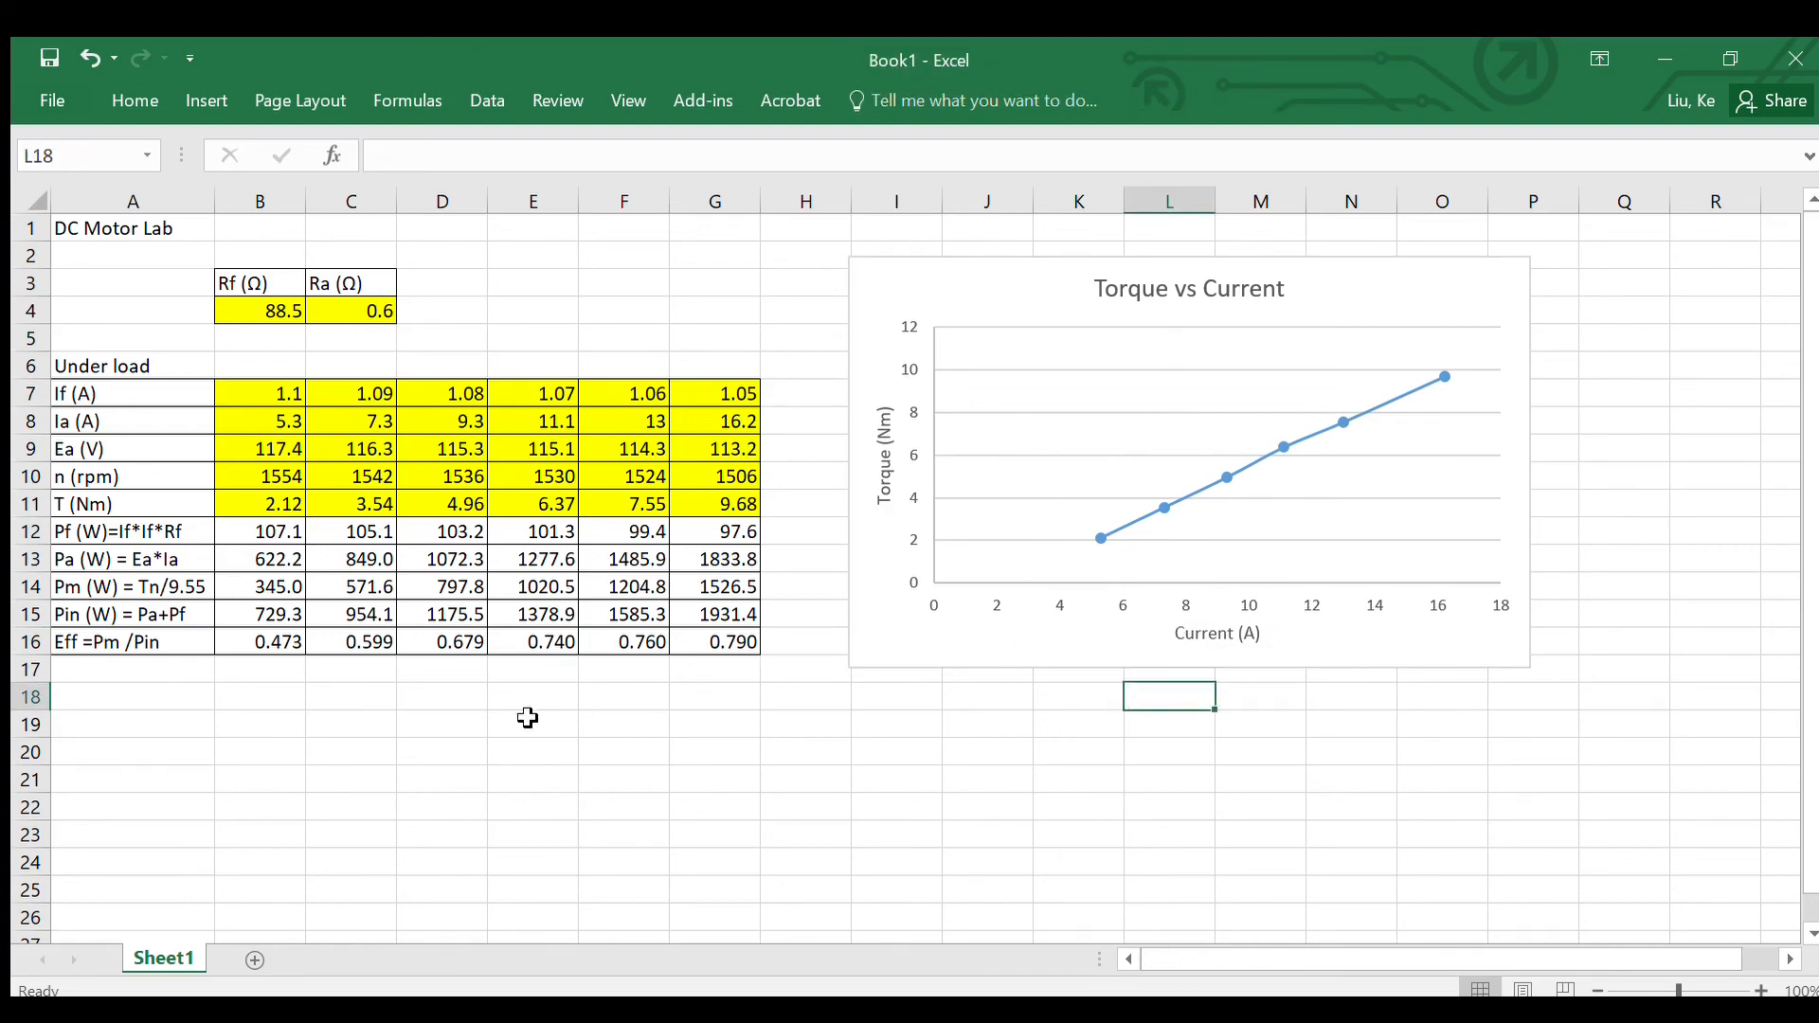
Step: Insert a second scatter chart with lines and markers plotting efficiency (B16:G16) against Pm (B14:G14)
click(296, 771)
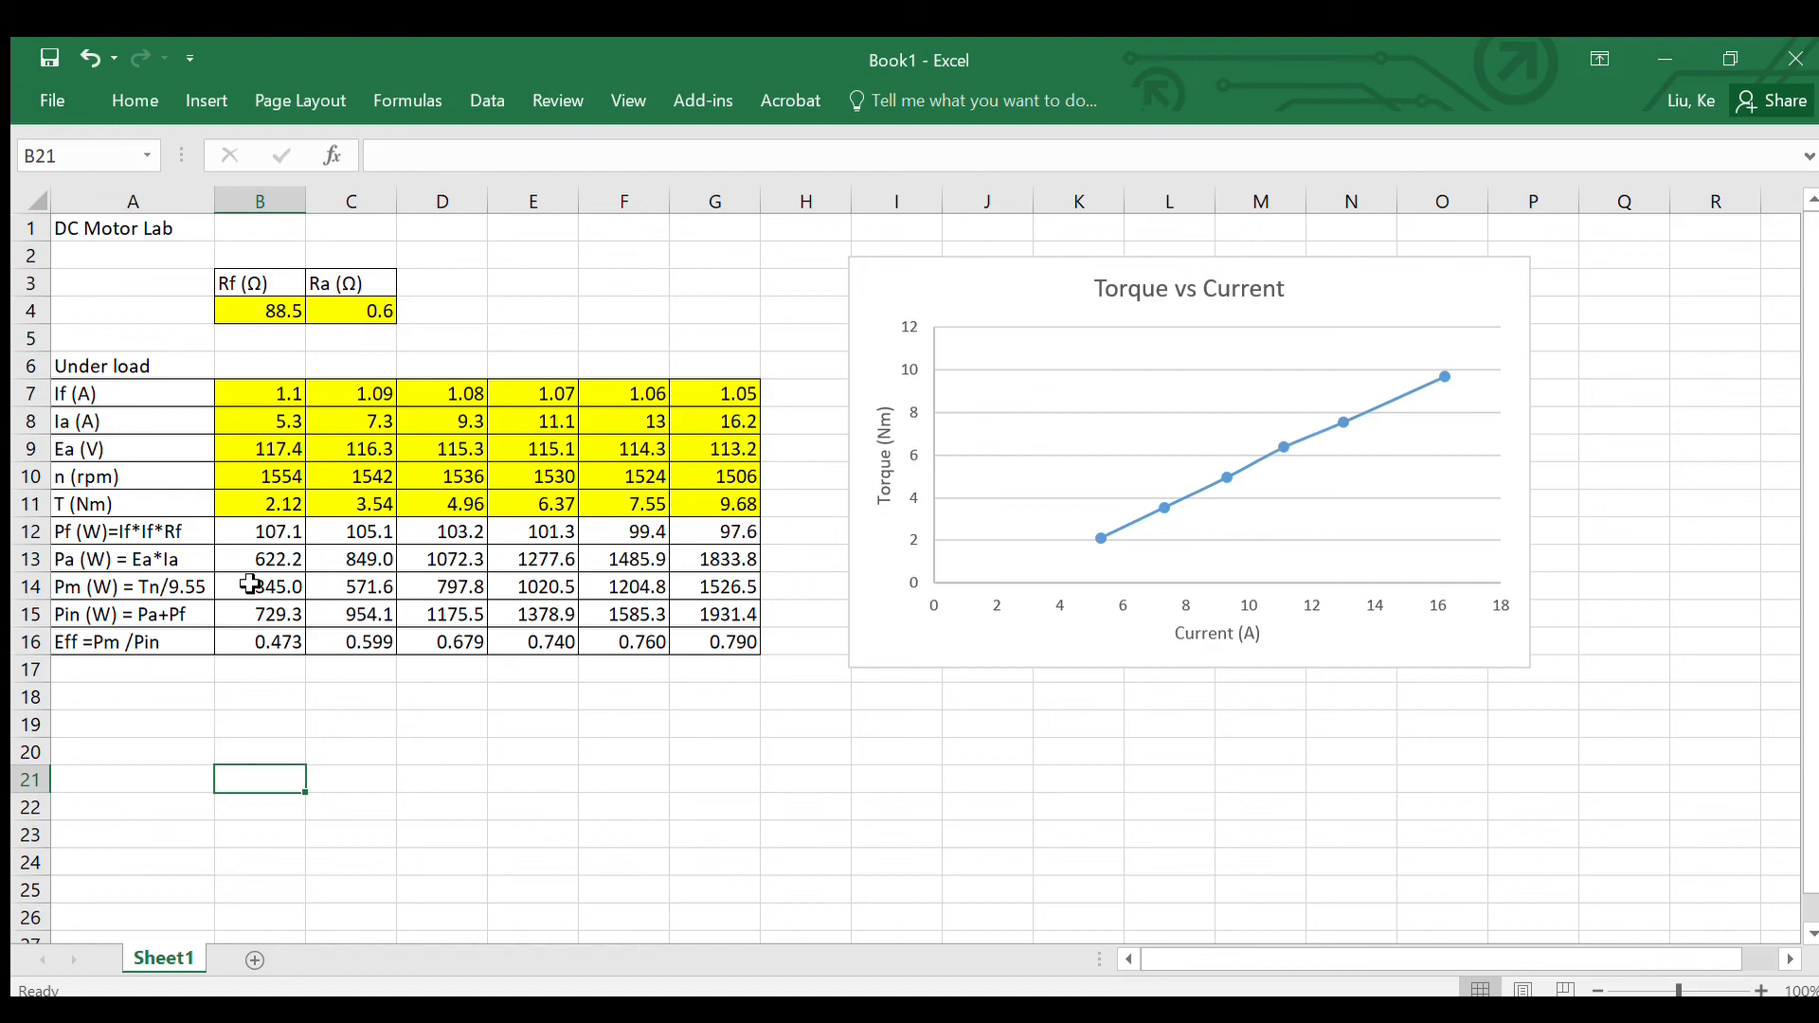
drag(249, 584, 718, 583)
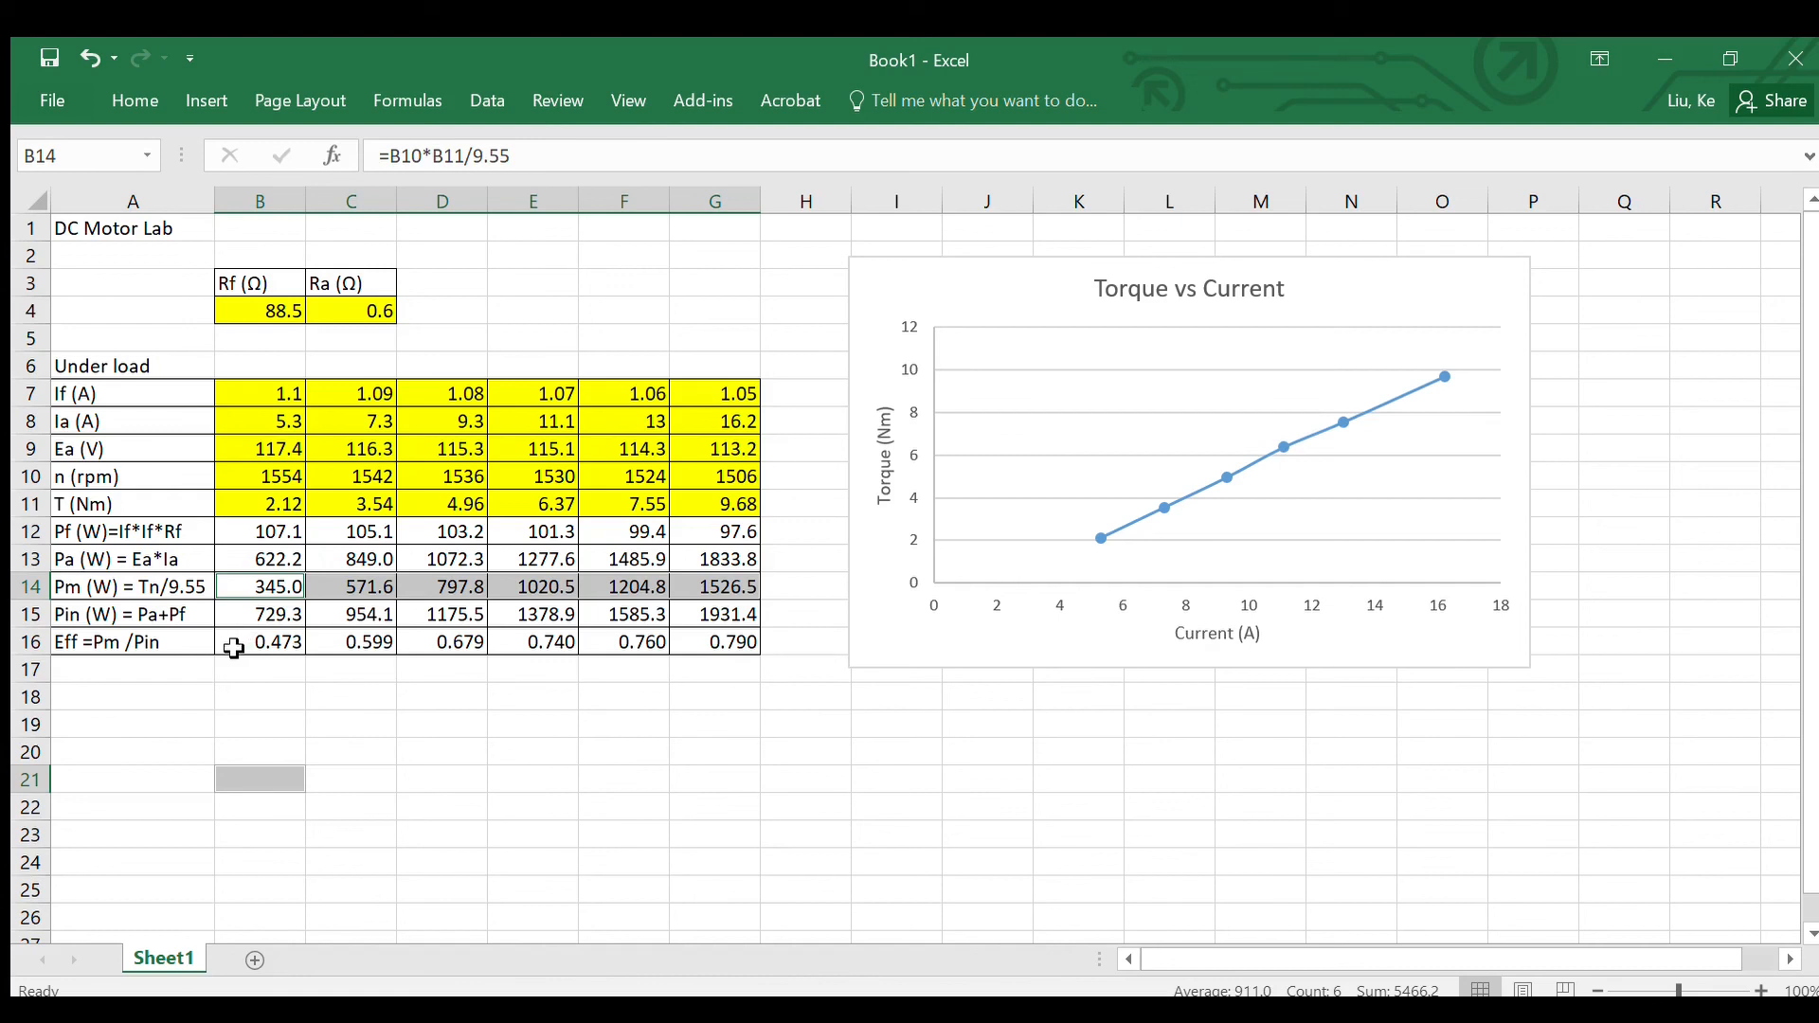
drag(233, 648, 735, 645)
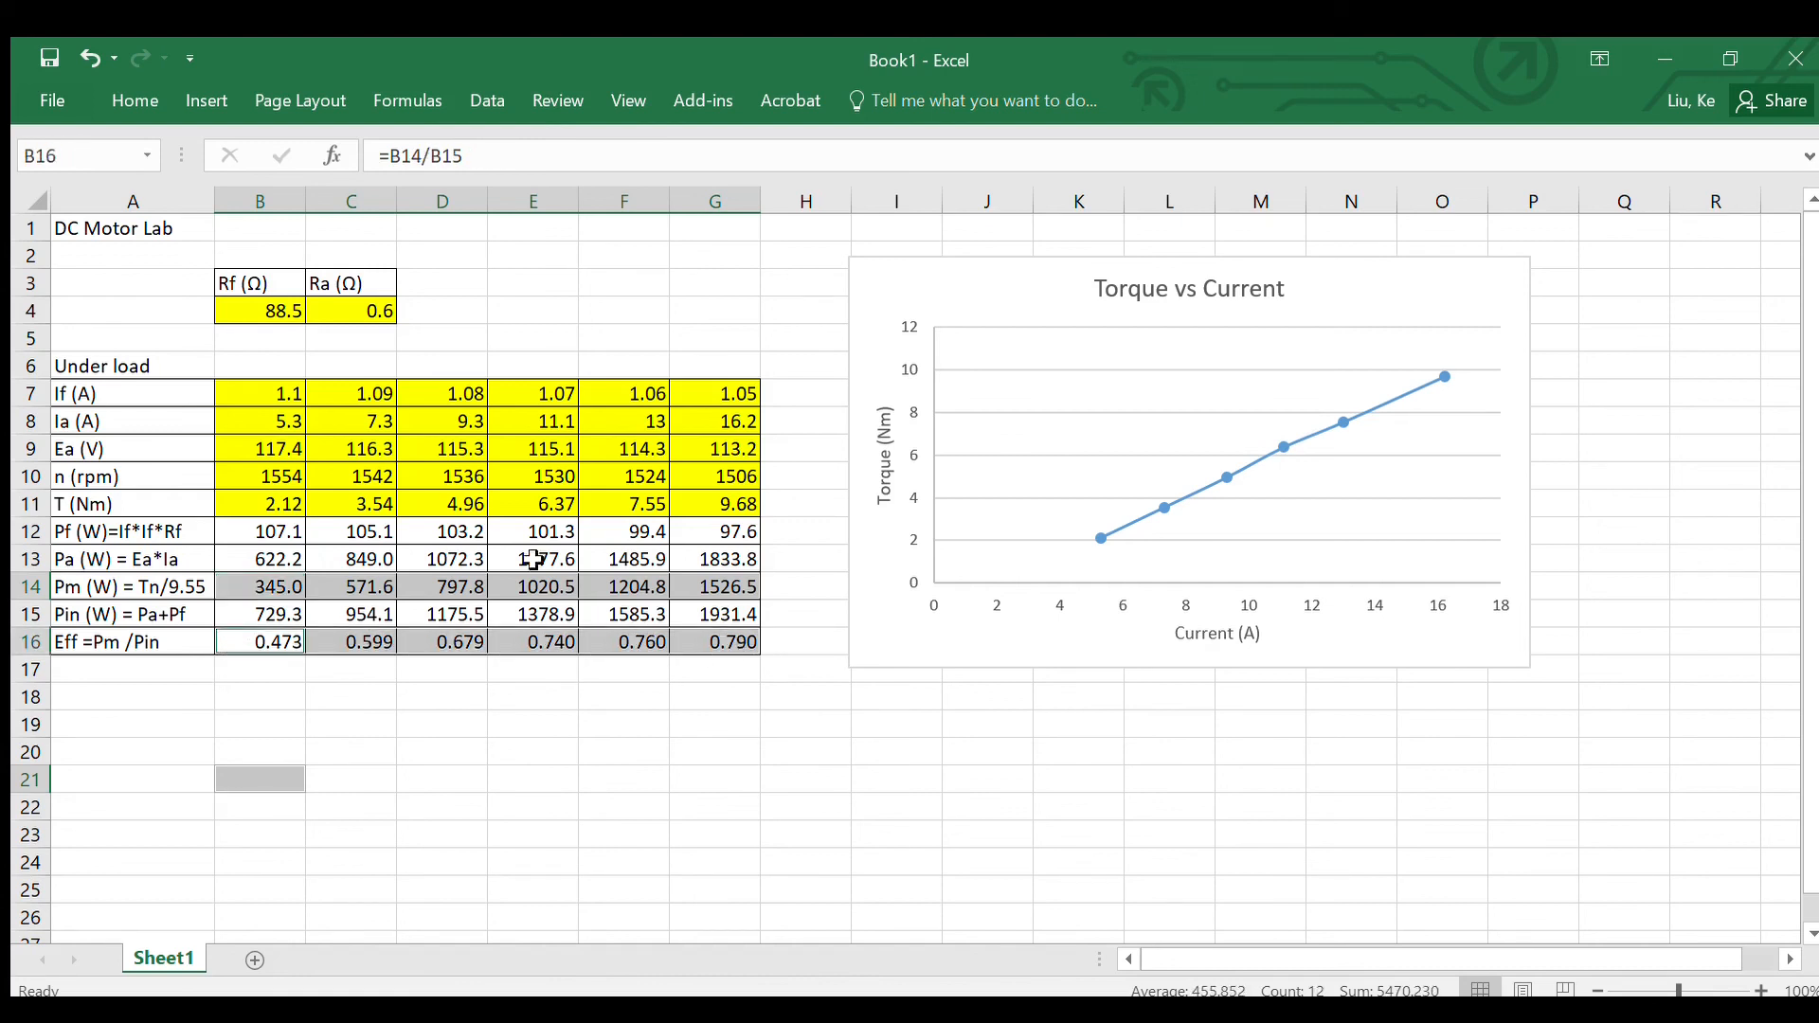
click(195, 95)
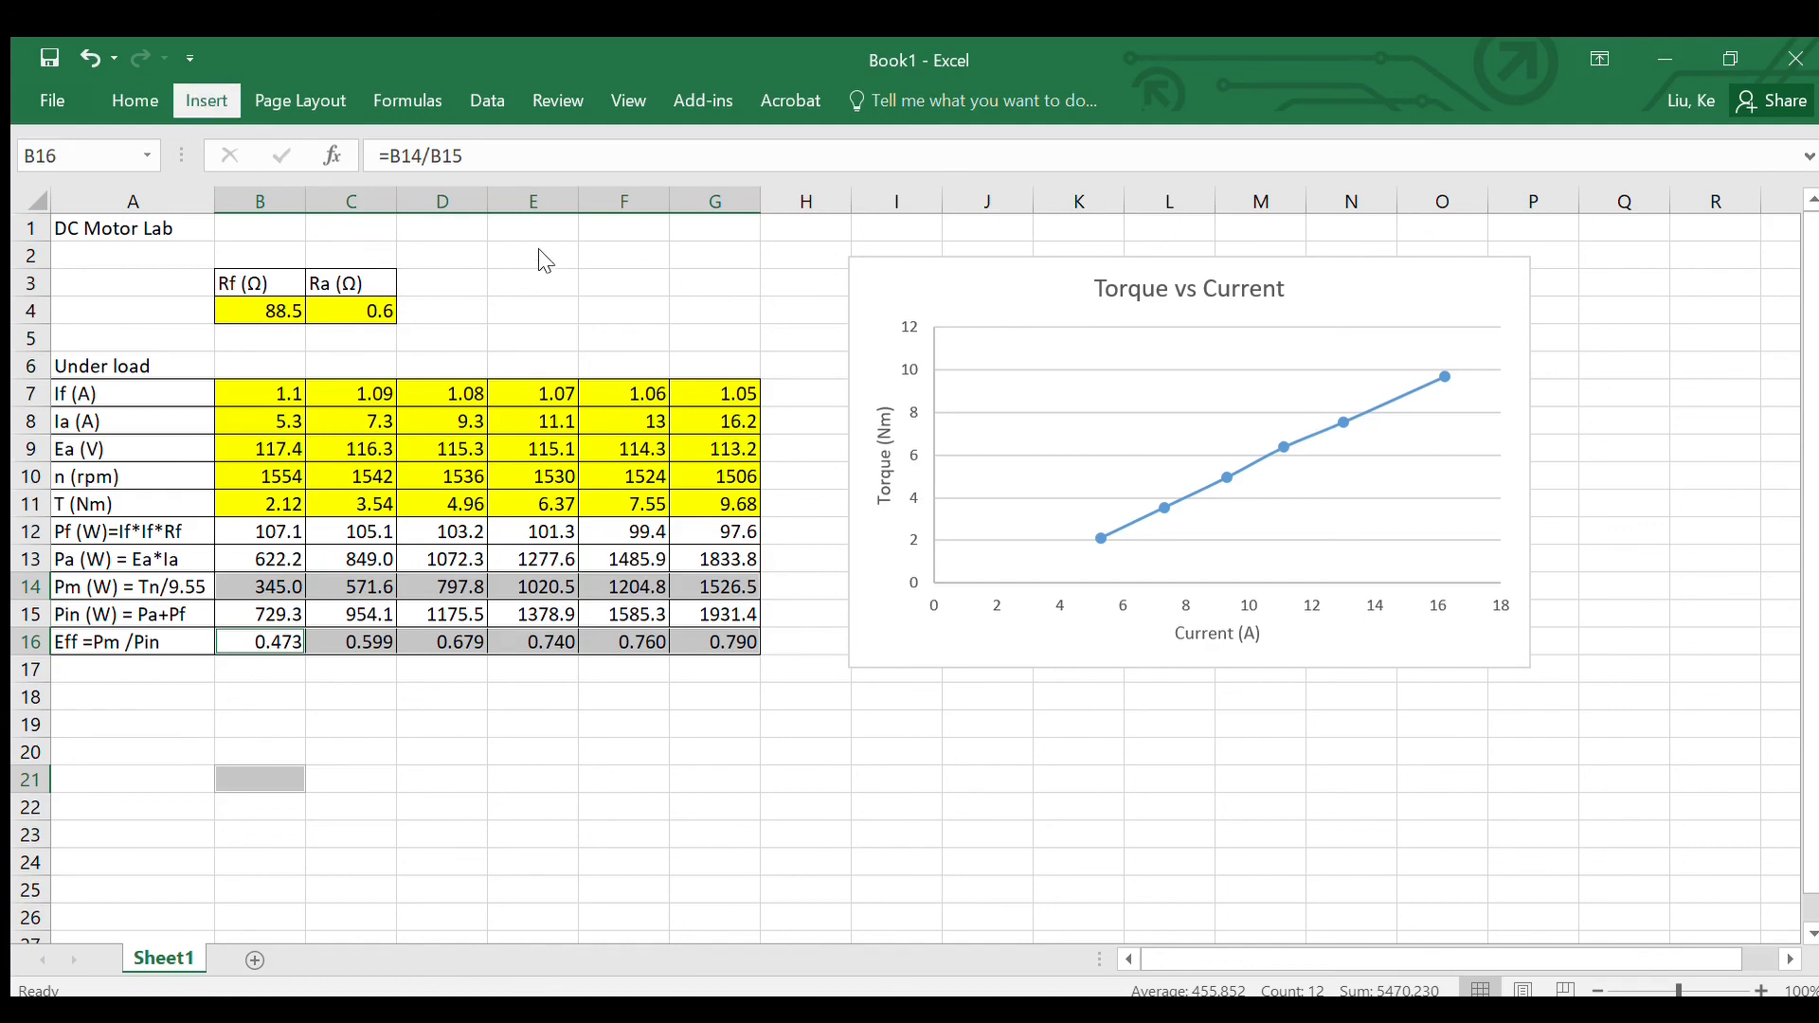
click(807, 181)
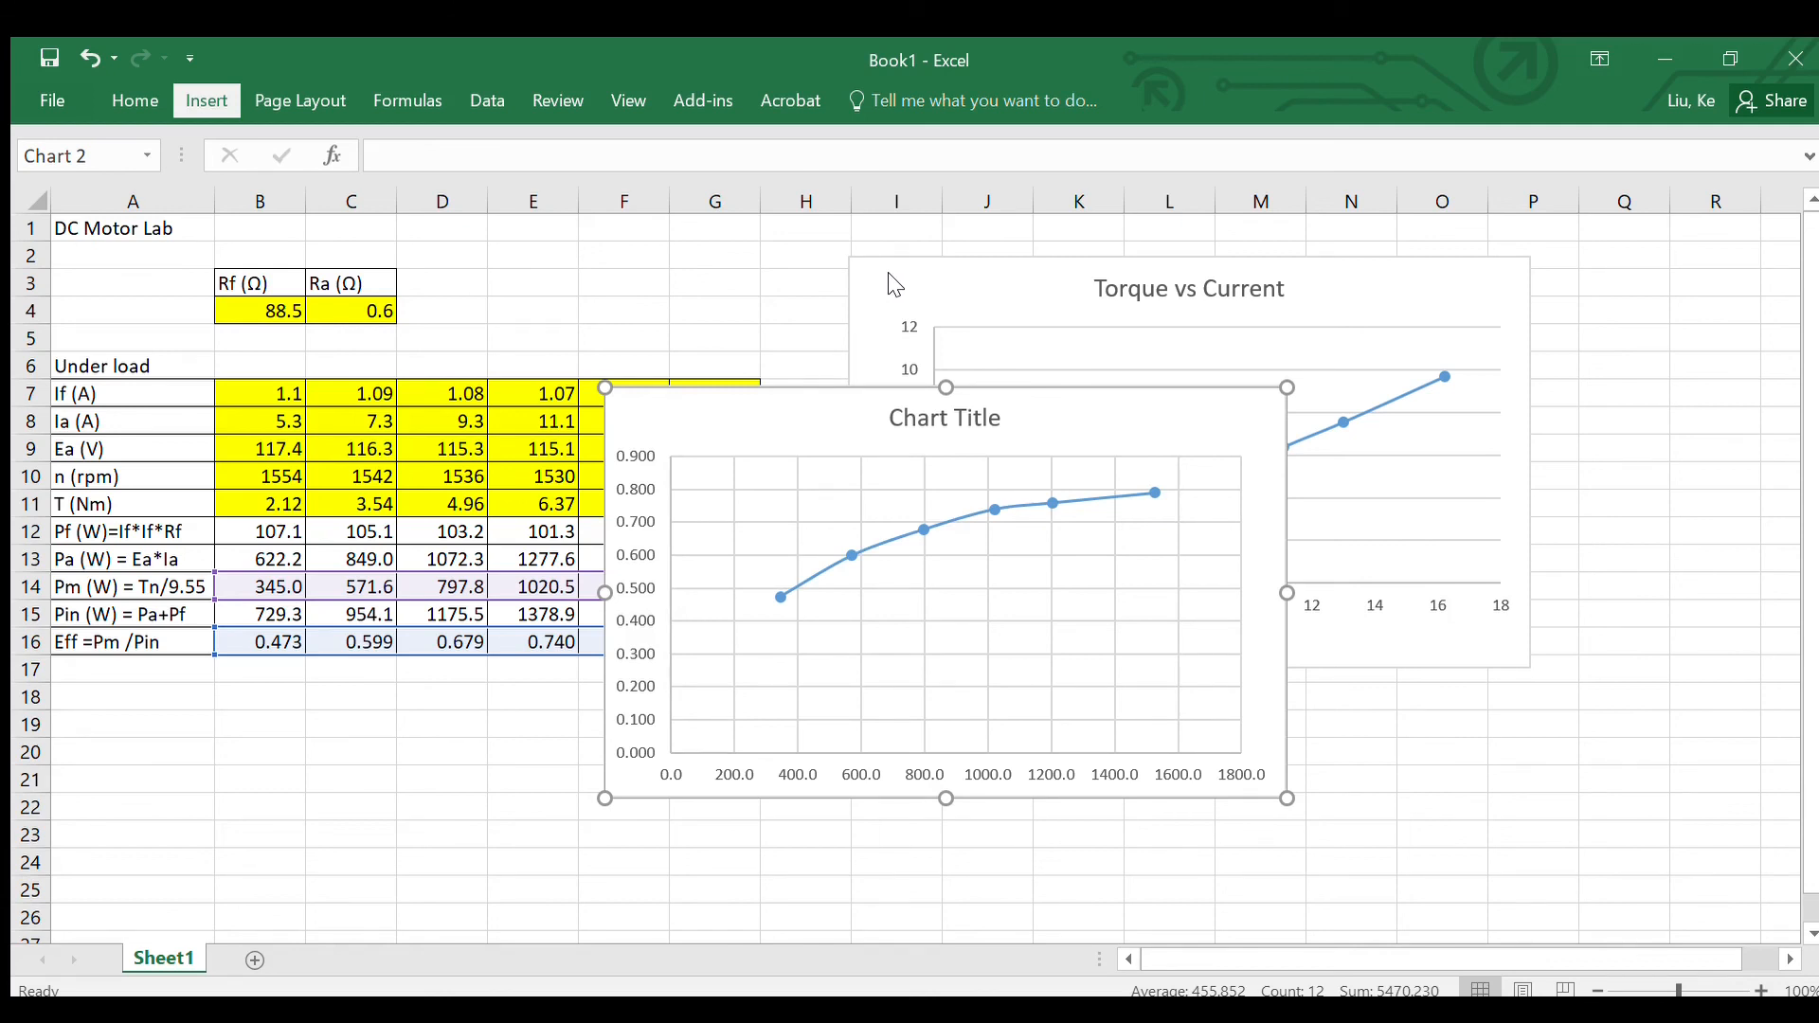
Step: Apply a quick layout with axis titles and a legend to the efficiency chart
click(898, 288)
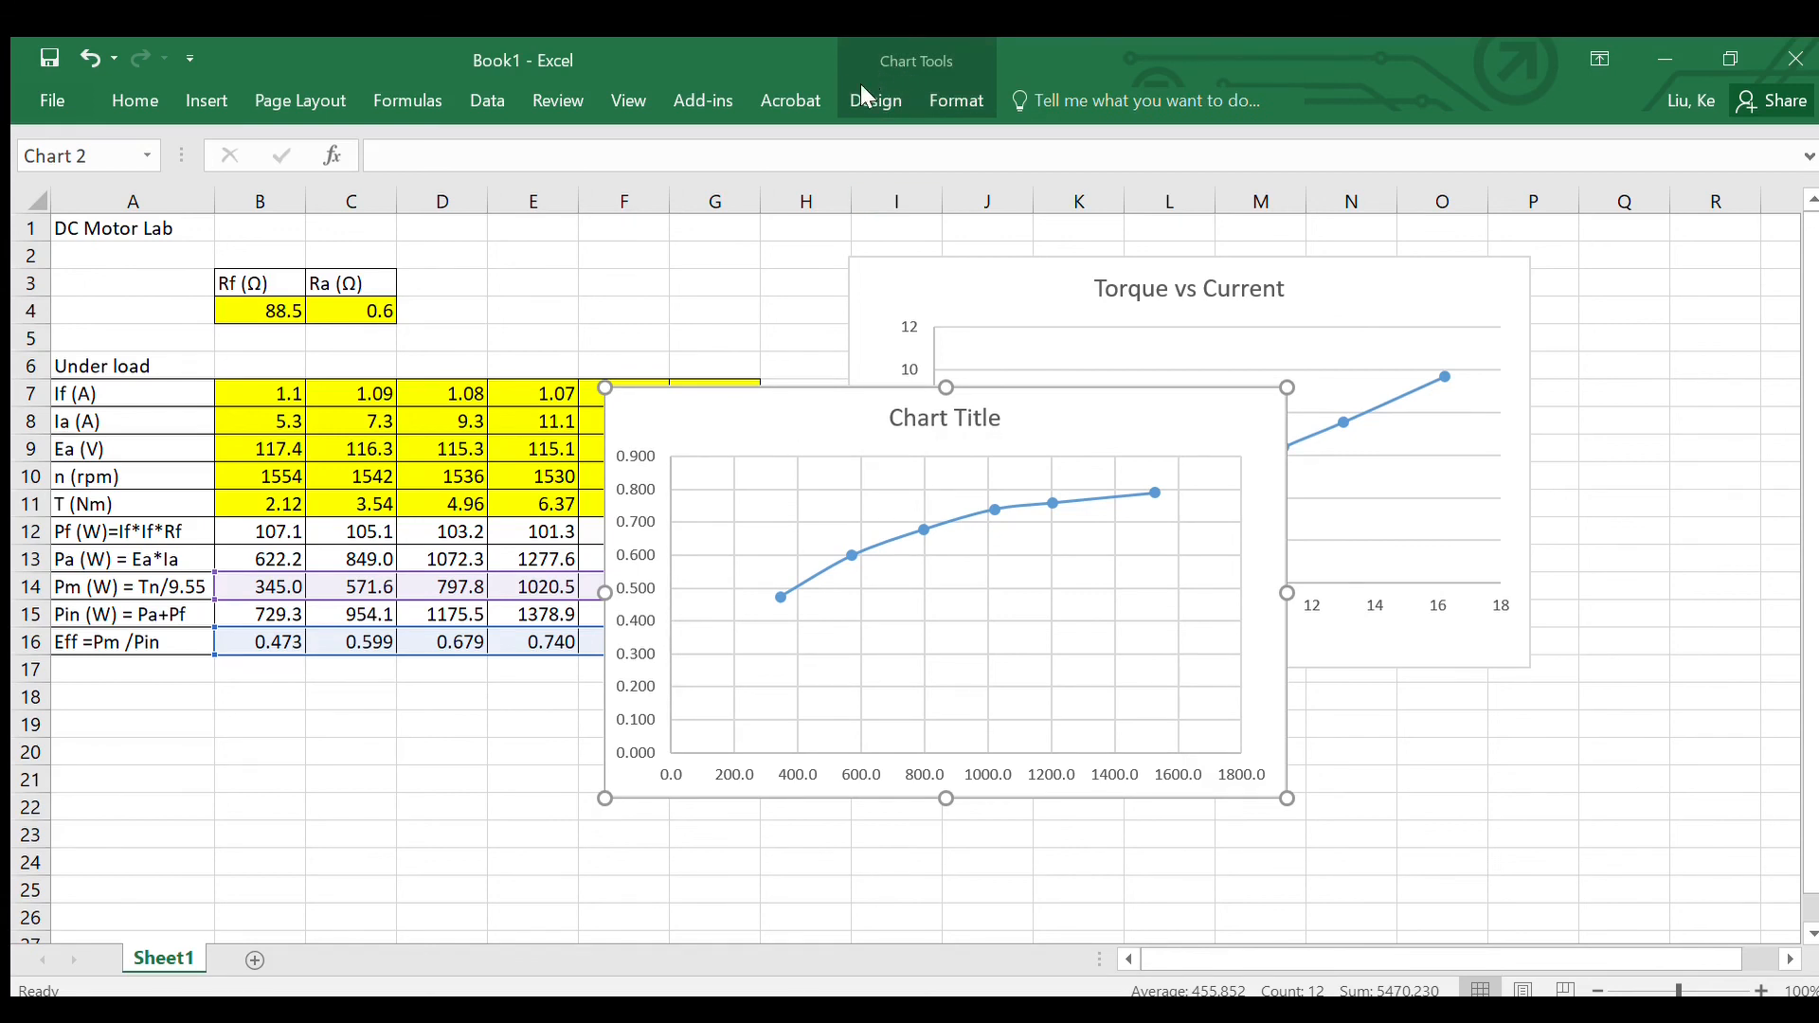
click(864, 53)
click(112, 188)
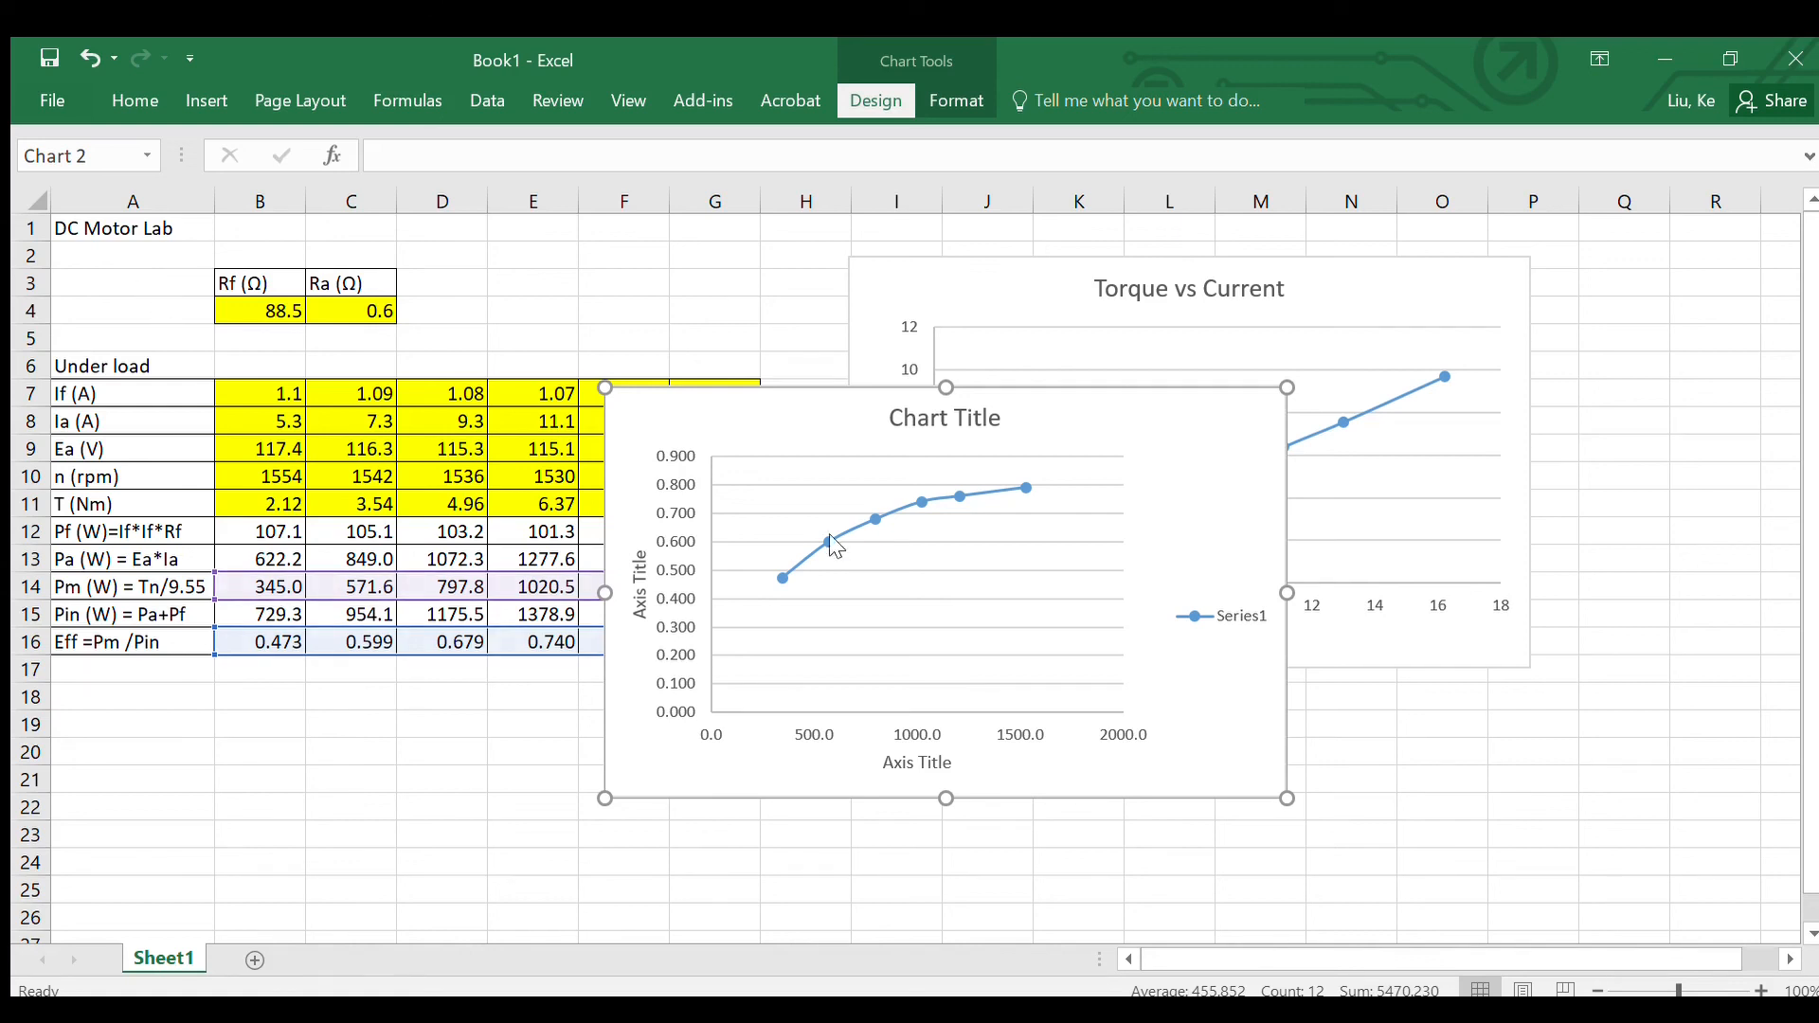
Step: Move the efficiency chart below the Torque vs Current chart and shrink the Torque vs Current chart from its lower corner
click(797, 421)
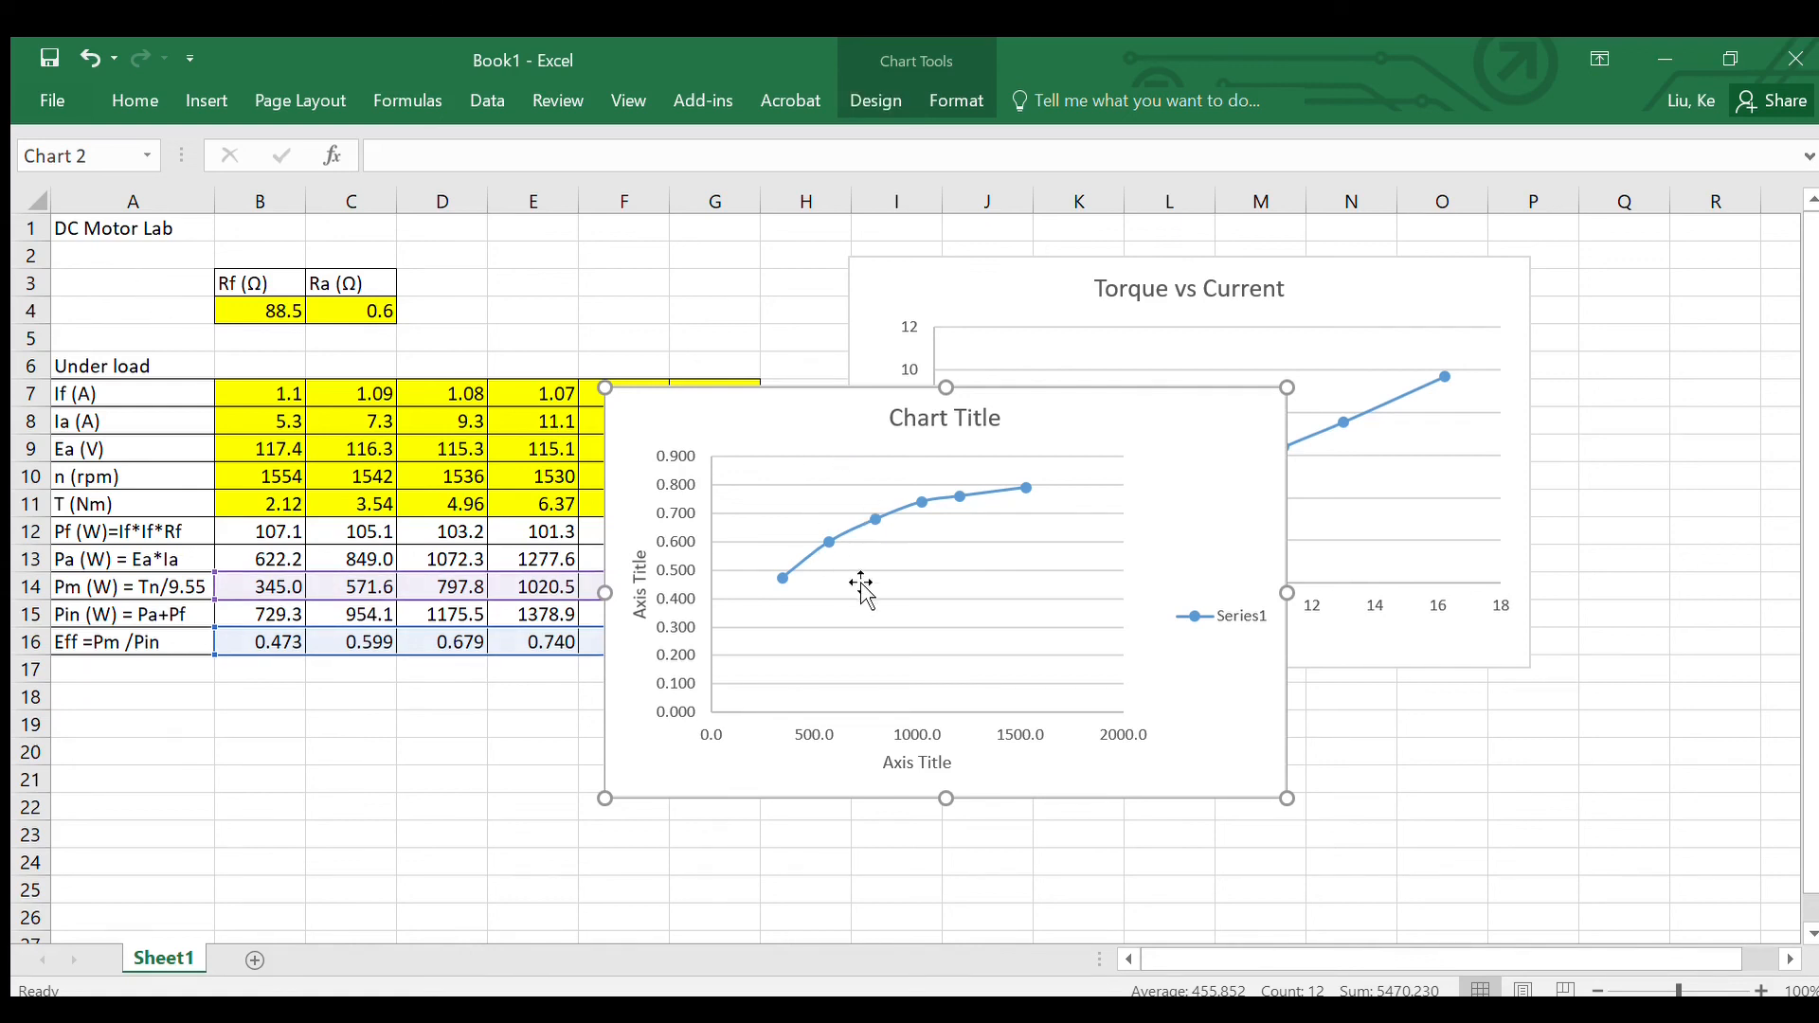
drag(763, 418, 1014, 675)
click(938, 411)
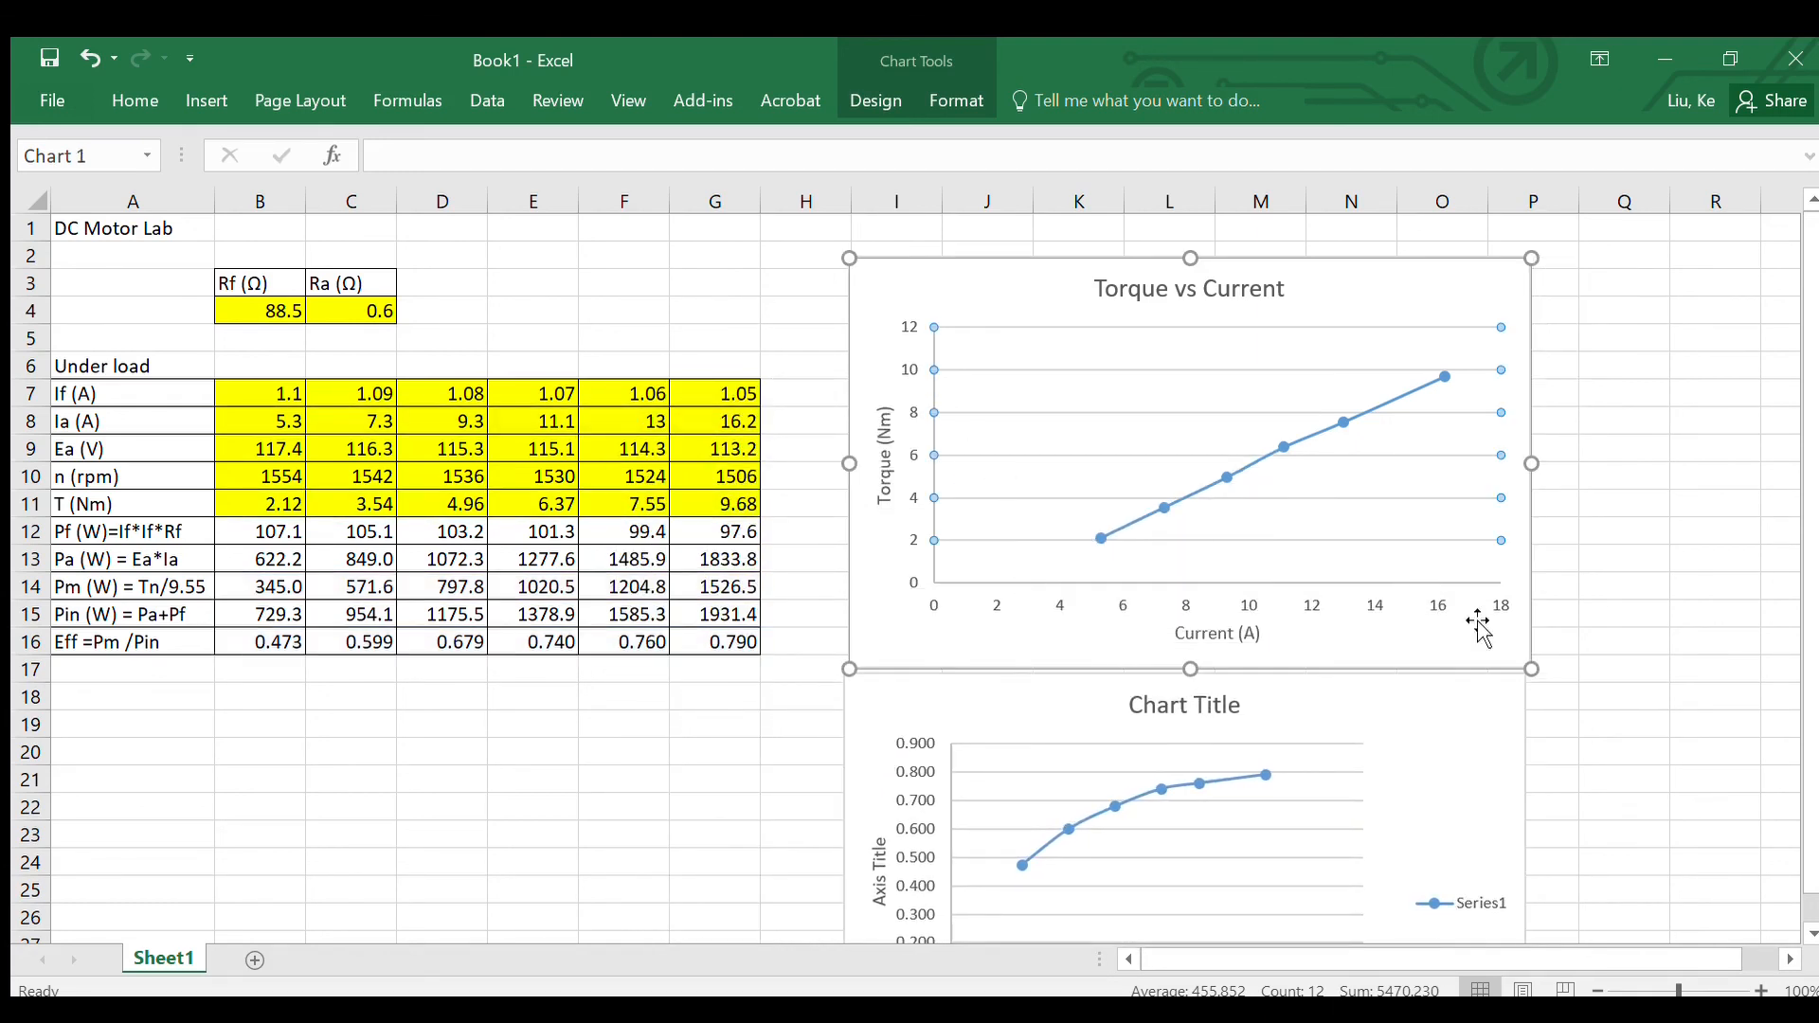
drag(1531, 668, 1421, 551)
Step: Shrink the efficiency chart to about the width of the Torque vs Current chart and place it directly beneath that chart
drag(1007, 717, 1008, 609)
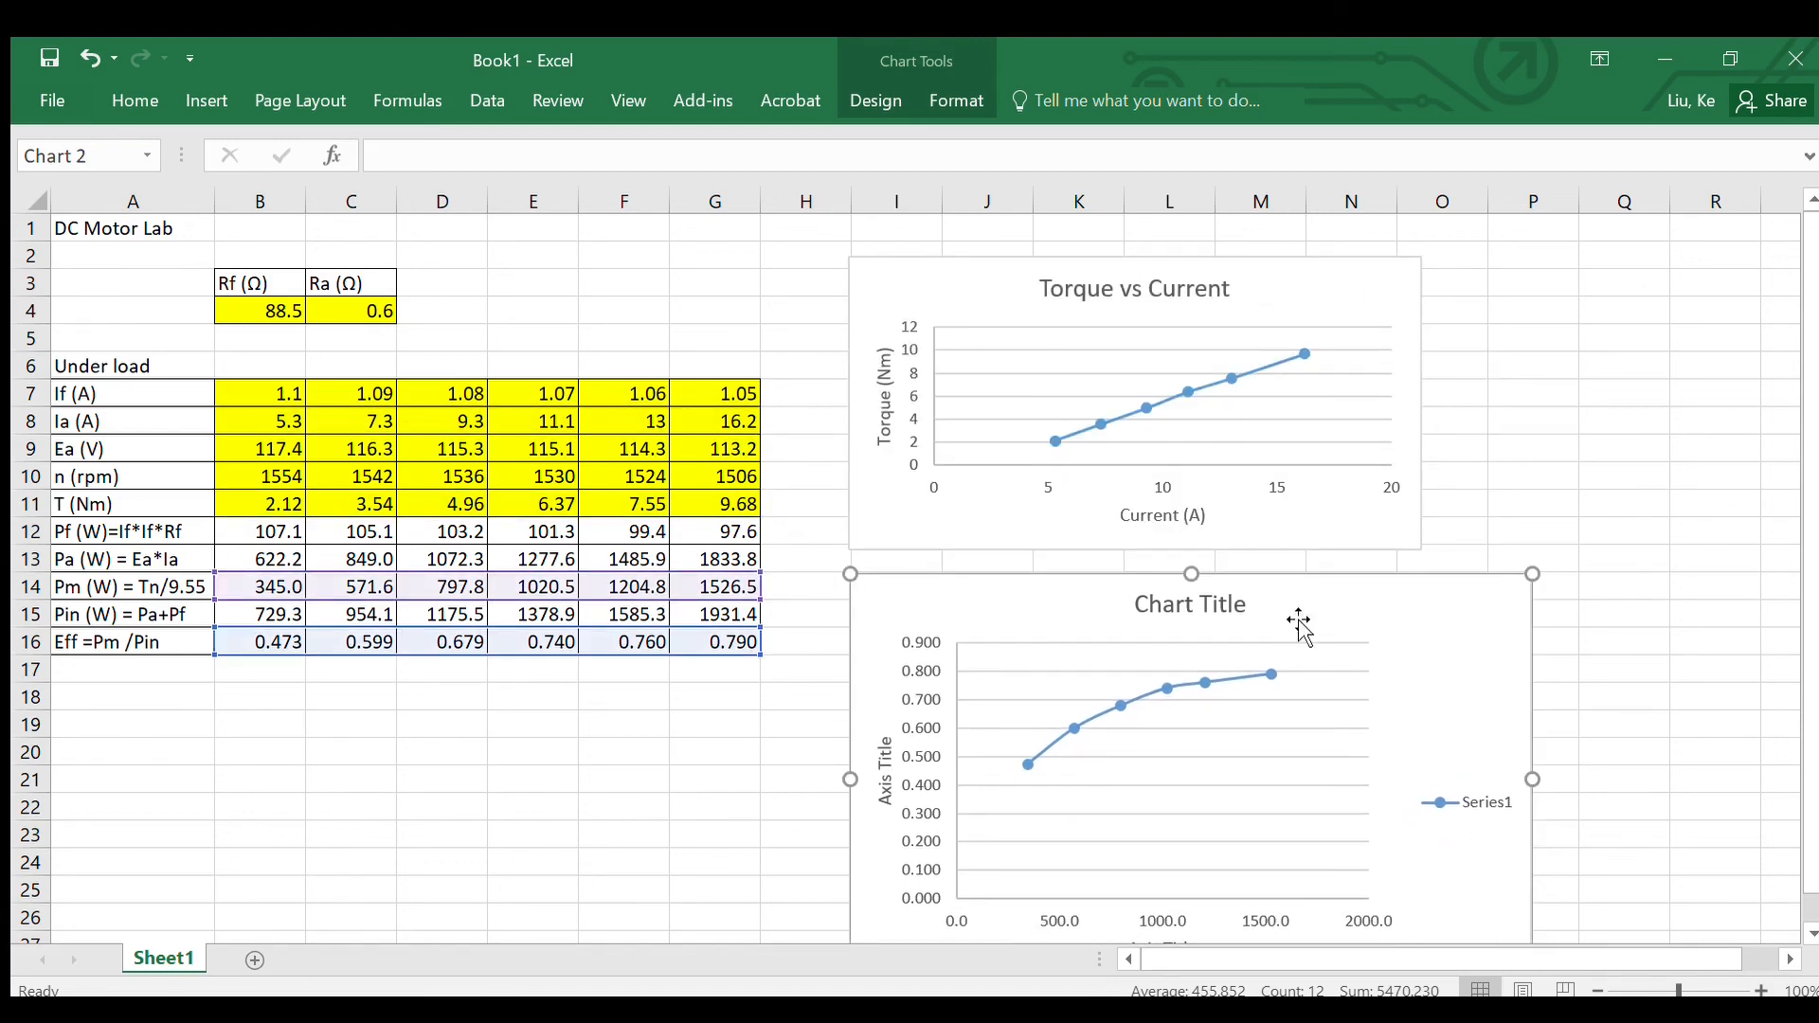
drag(1533, 575, 1440, 672)
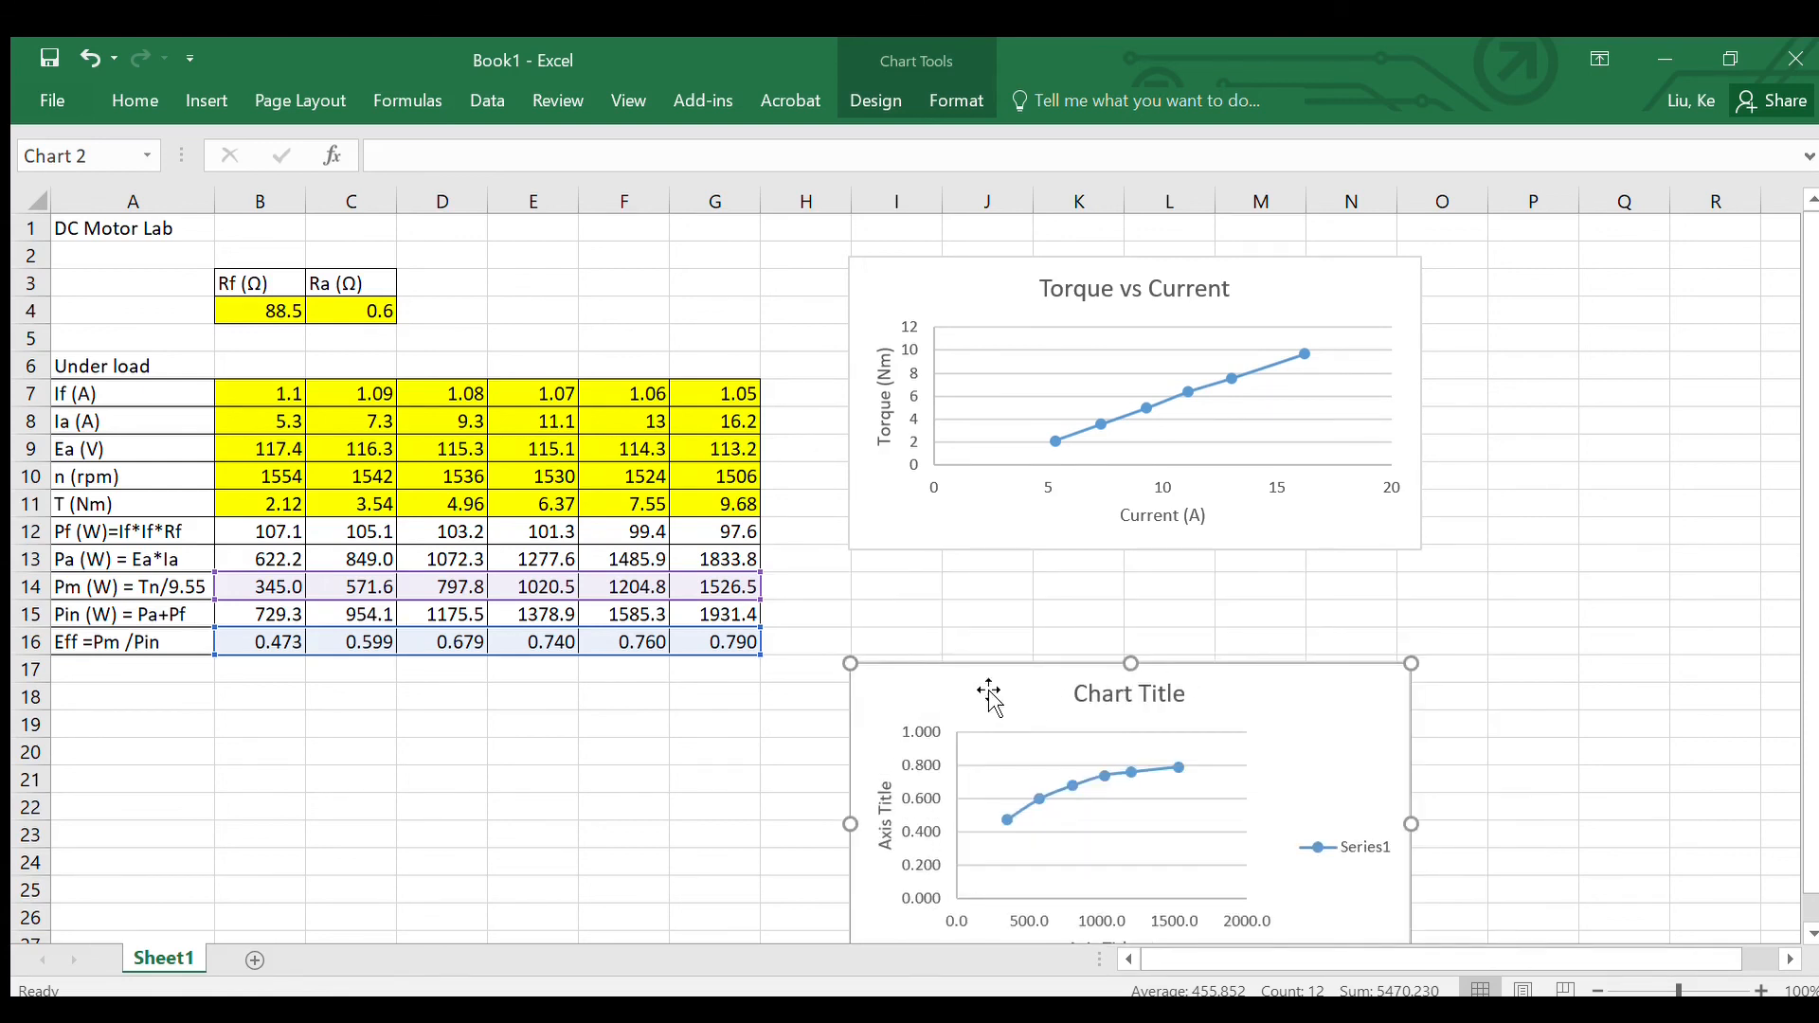
drag(986, 690, 994, 591)
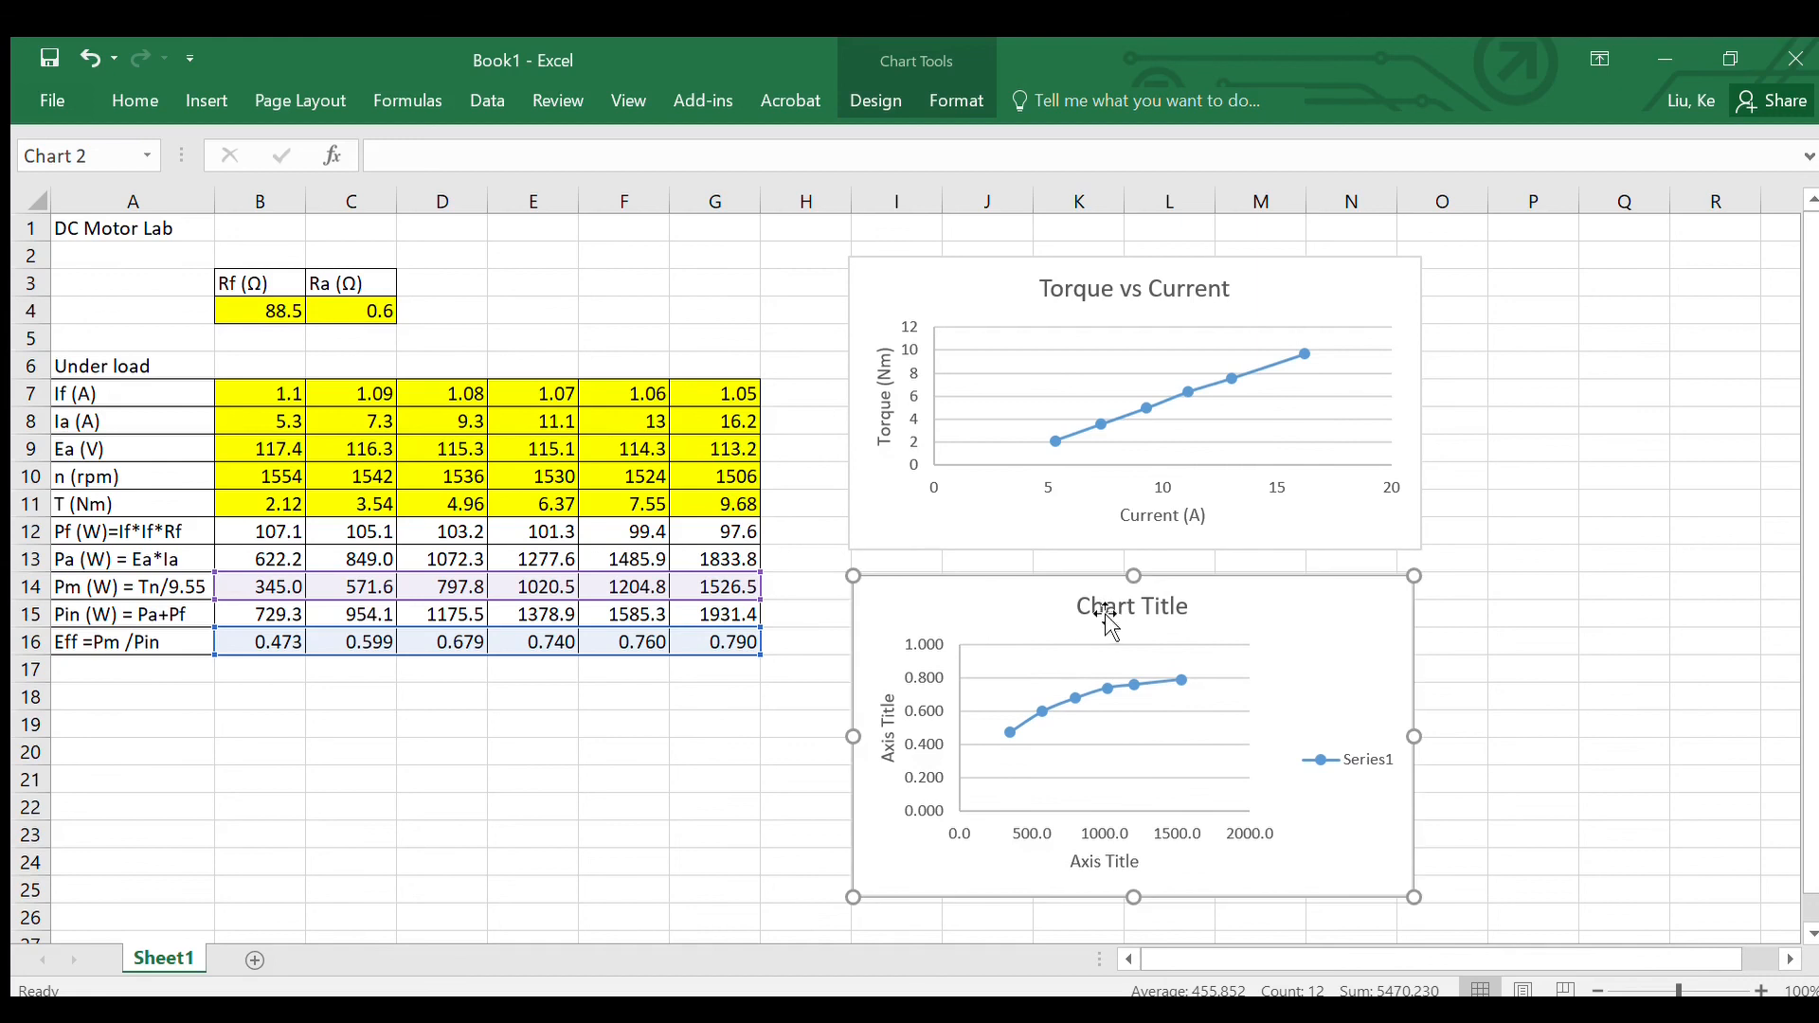
Step: Title the second chart "Efficiency vs Power"
click(1109, 614)
double_click(1109, 616)
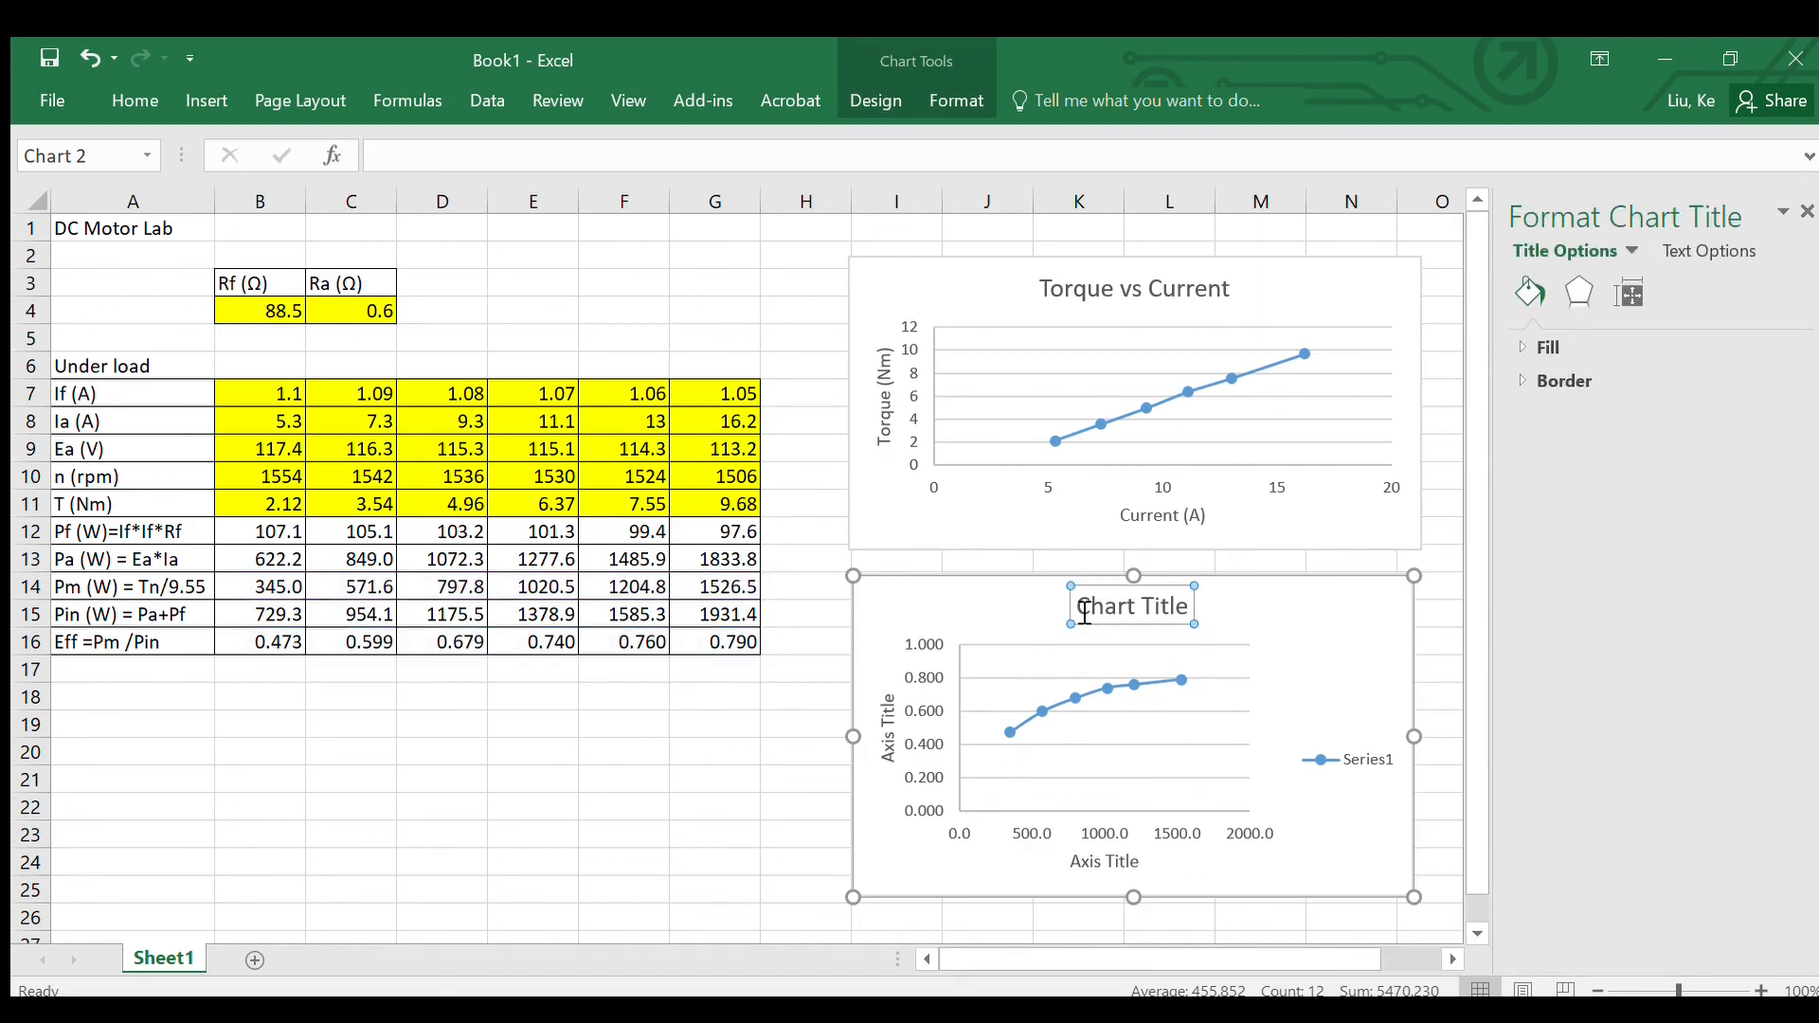
drag(1083, 613, 1178, 613)
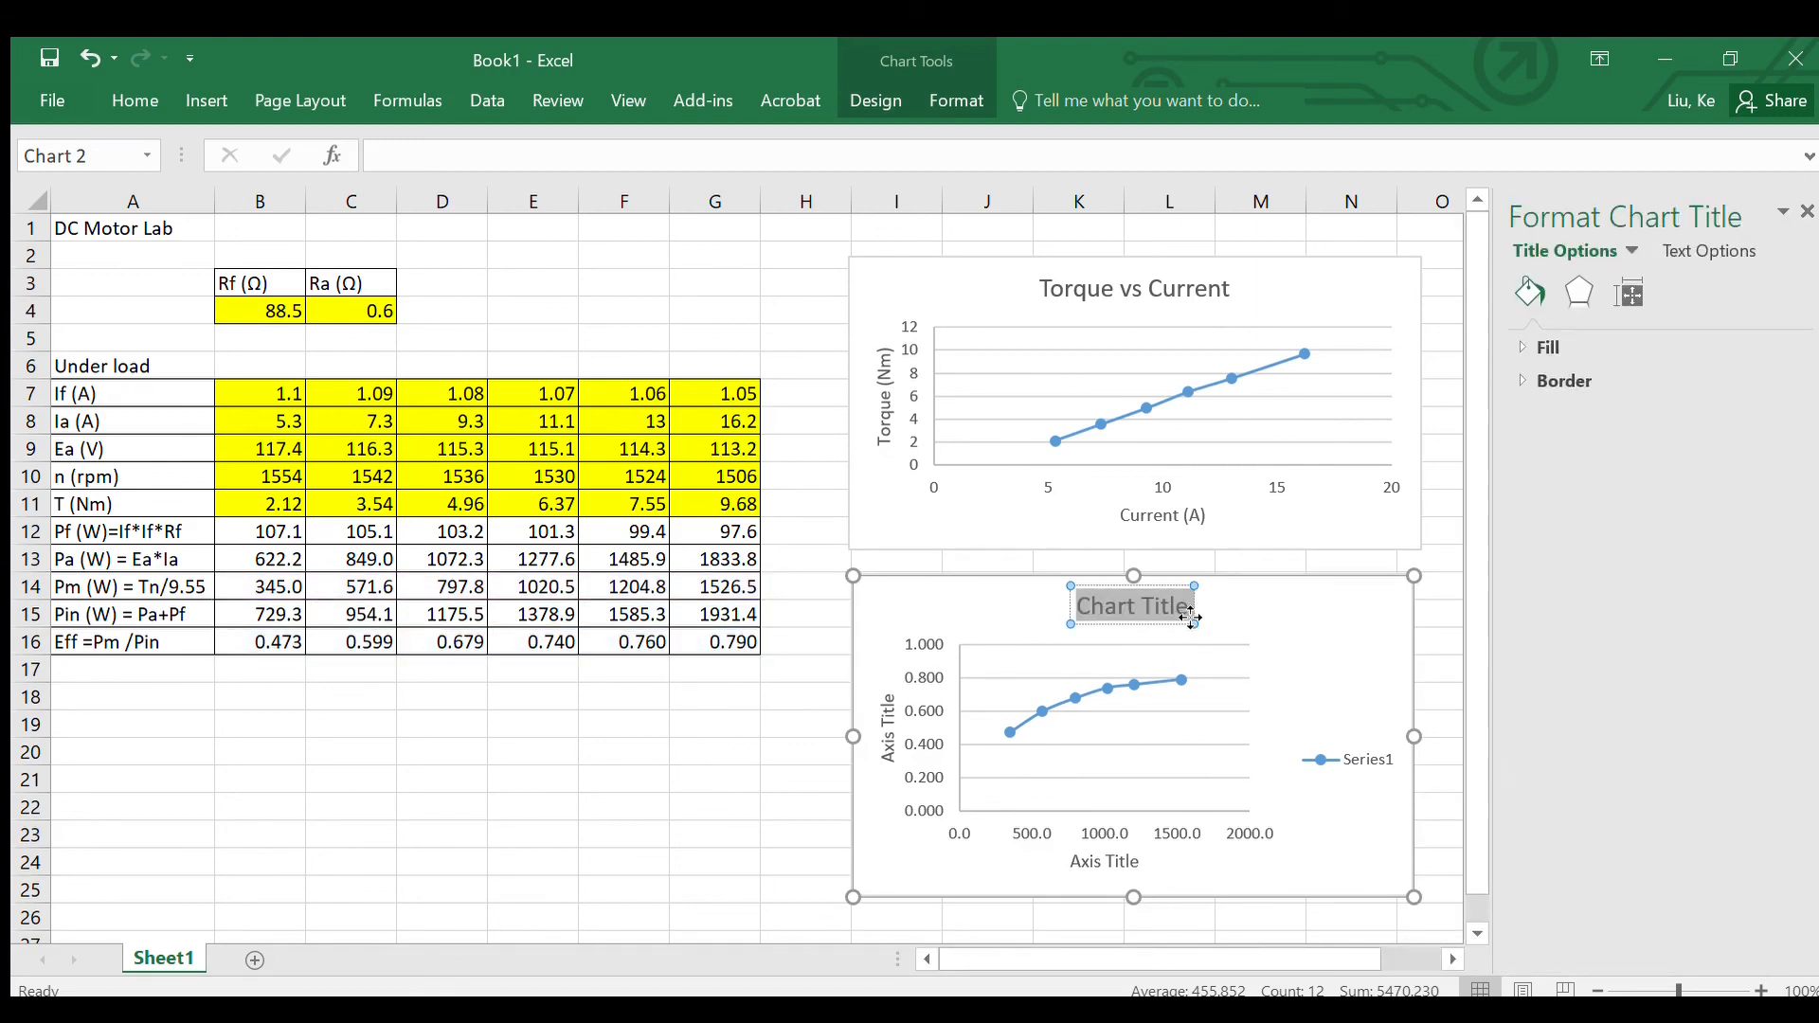
text(Effici)
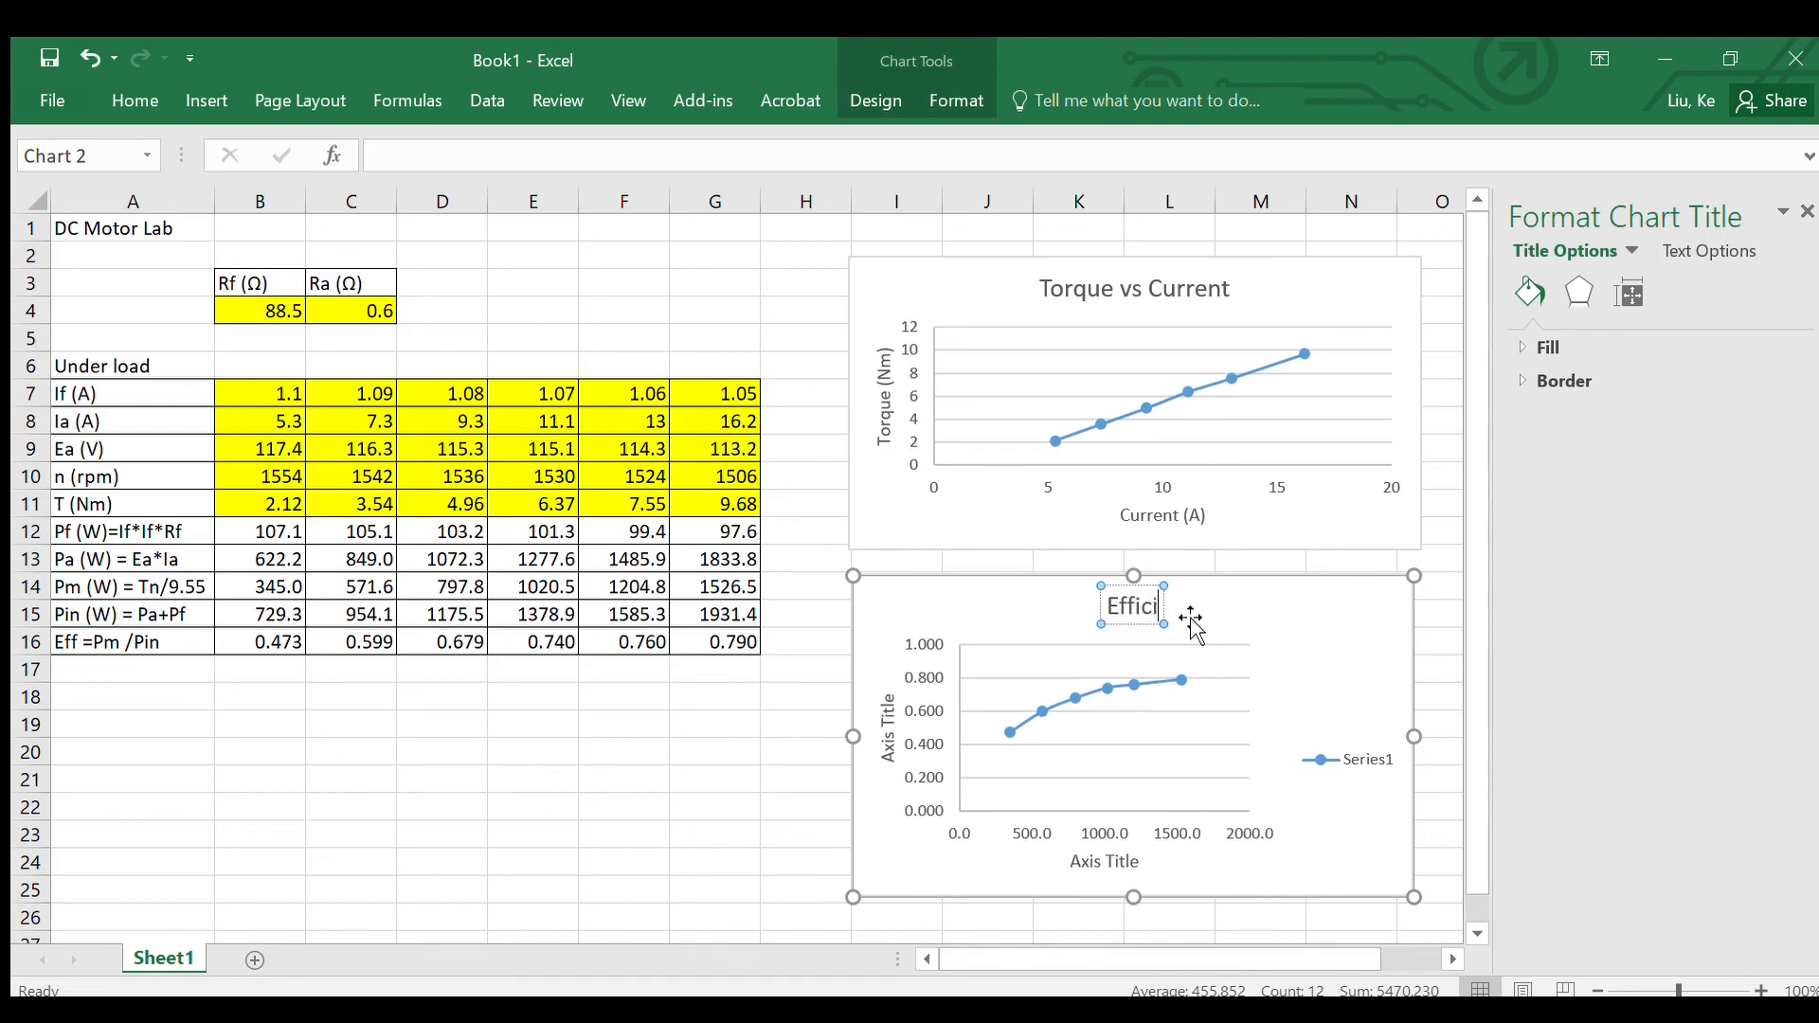
text(ency)
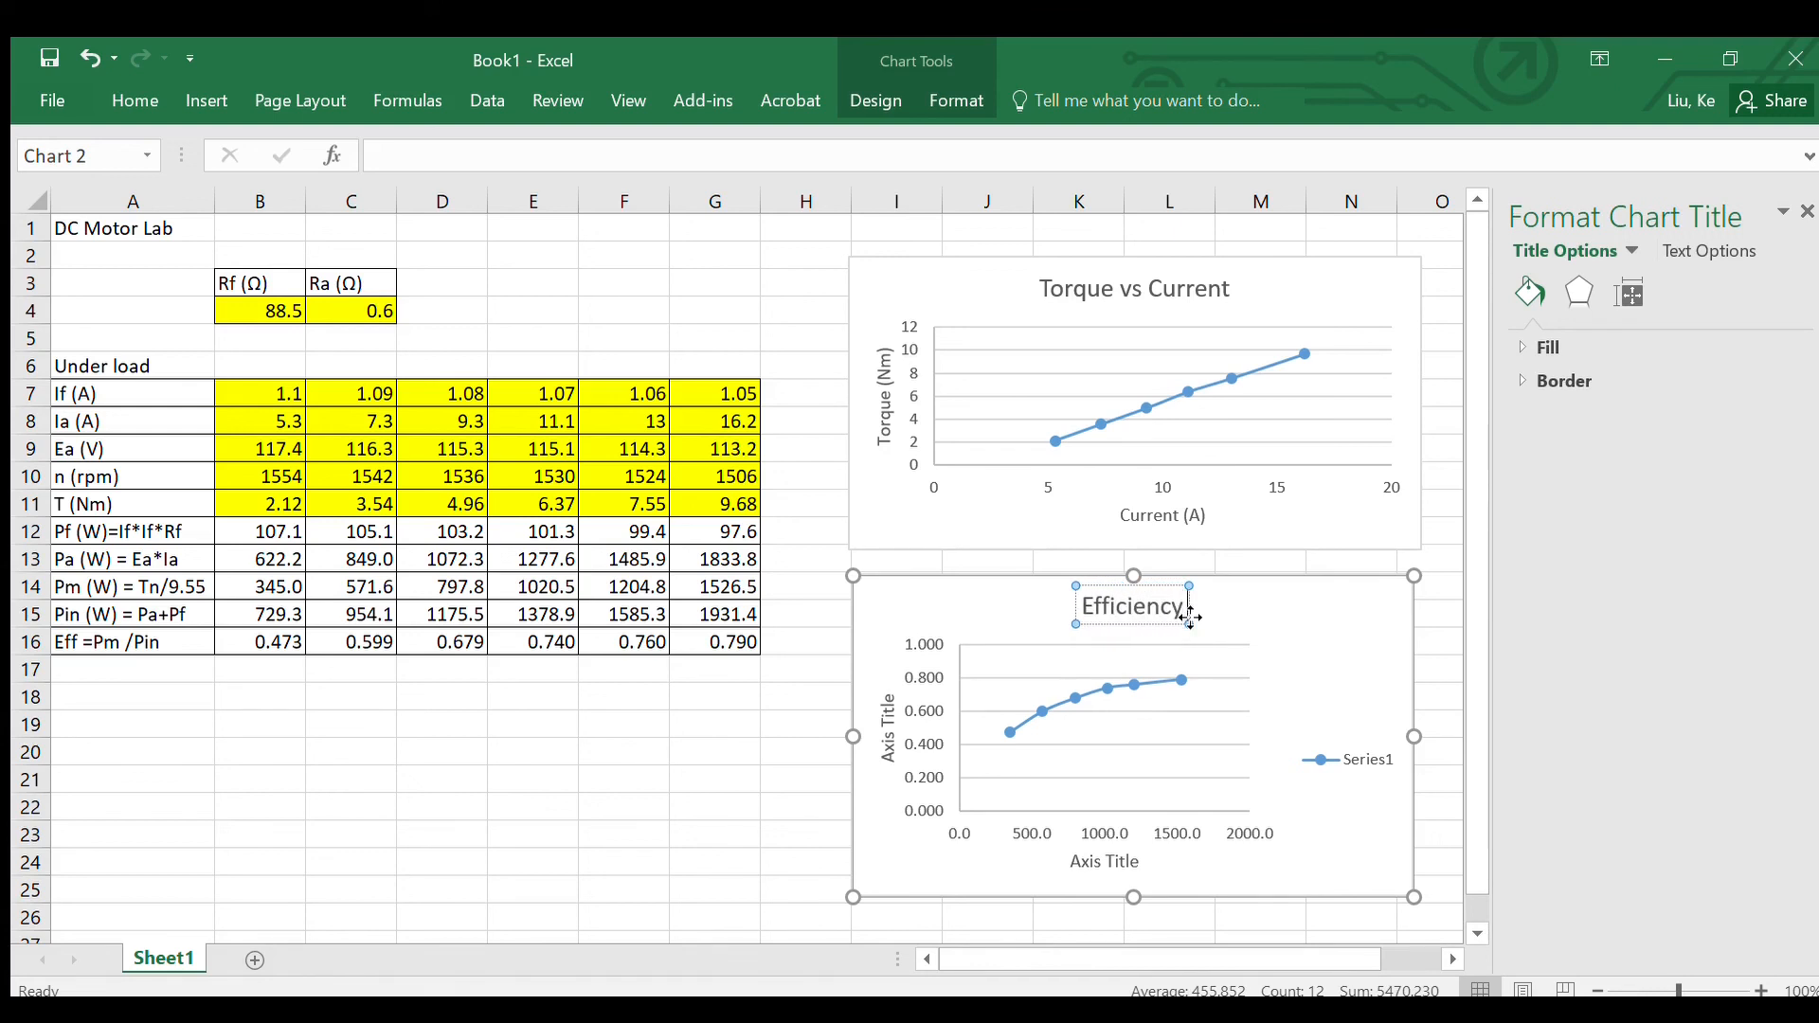
text(vs)
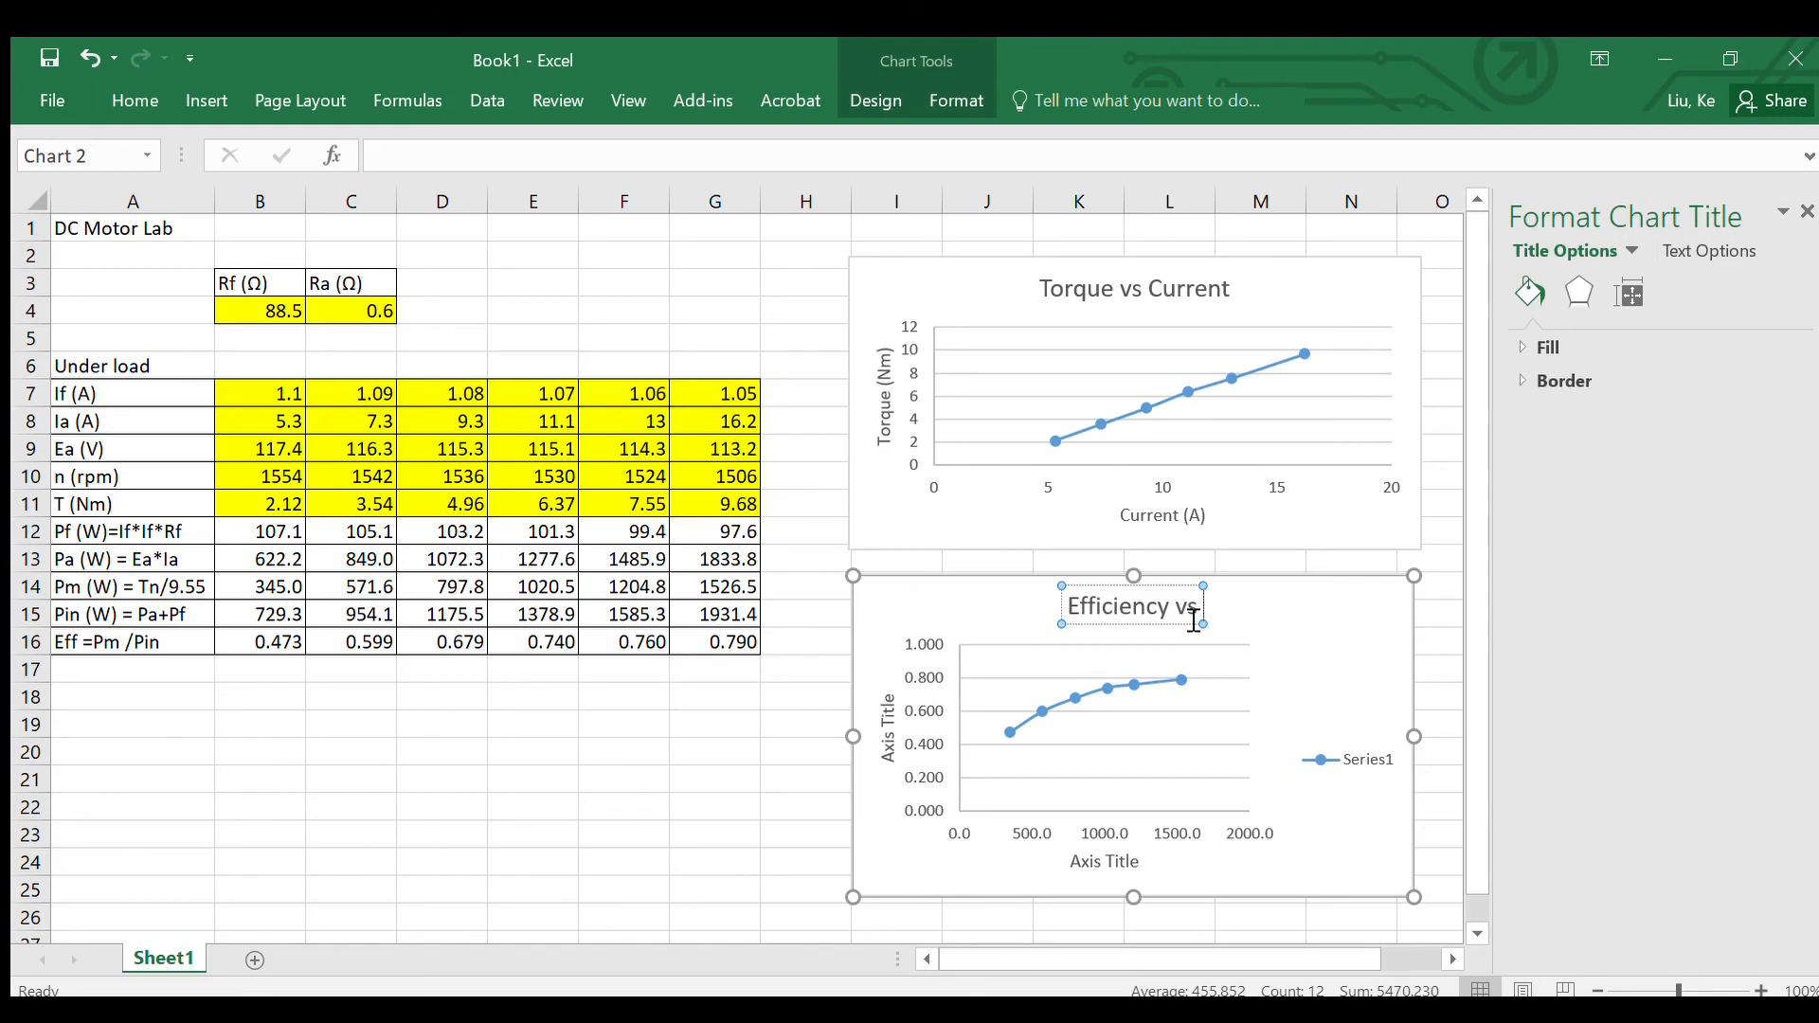
text( Power)
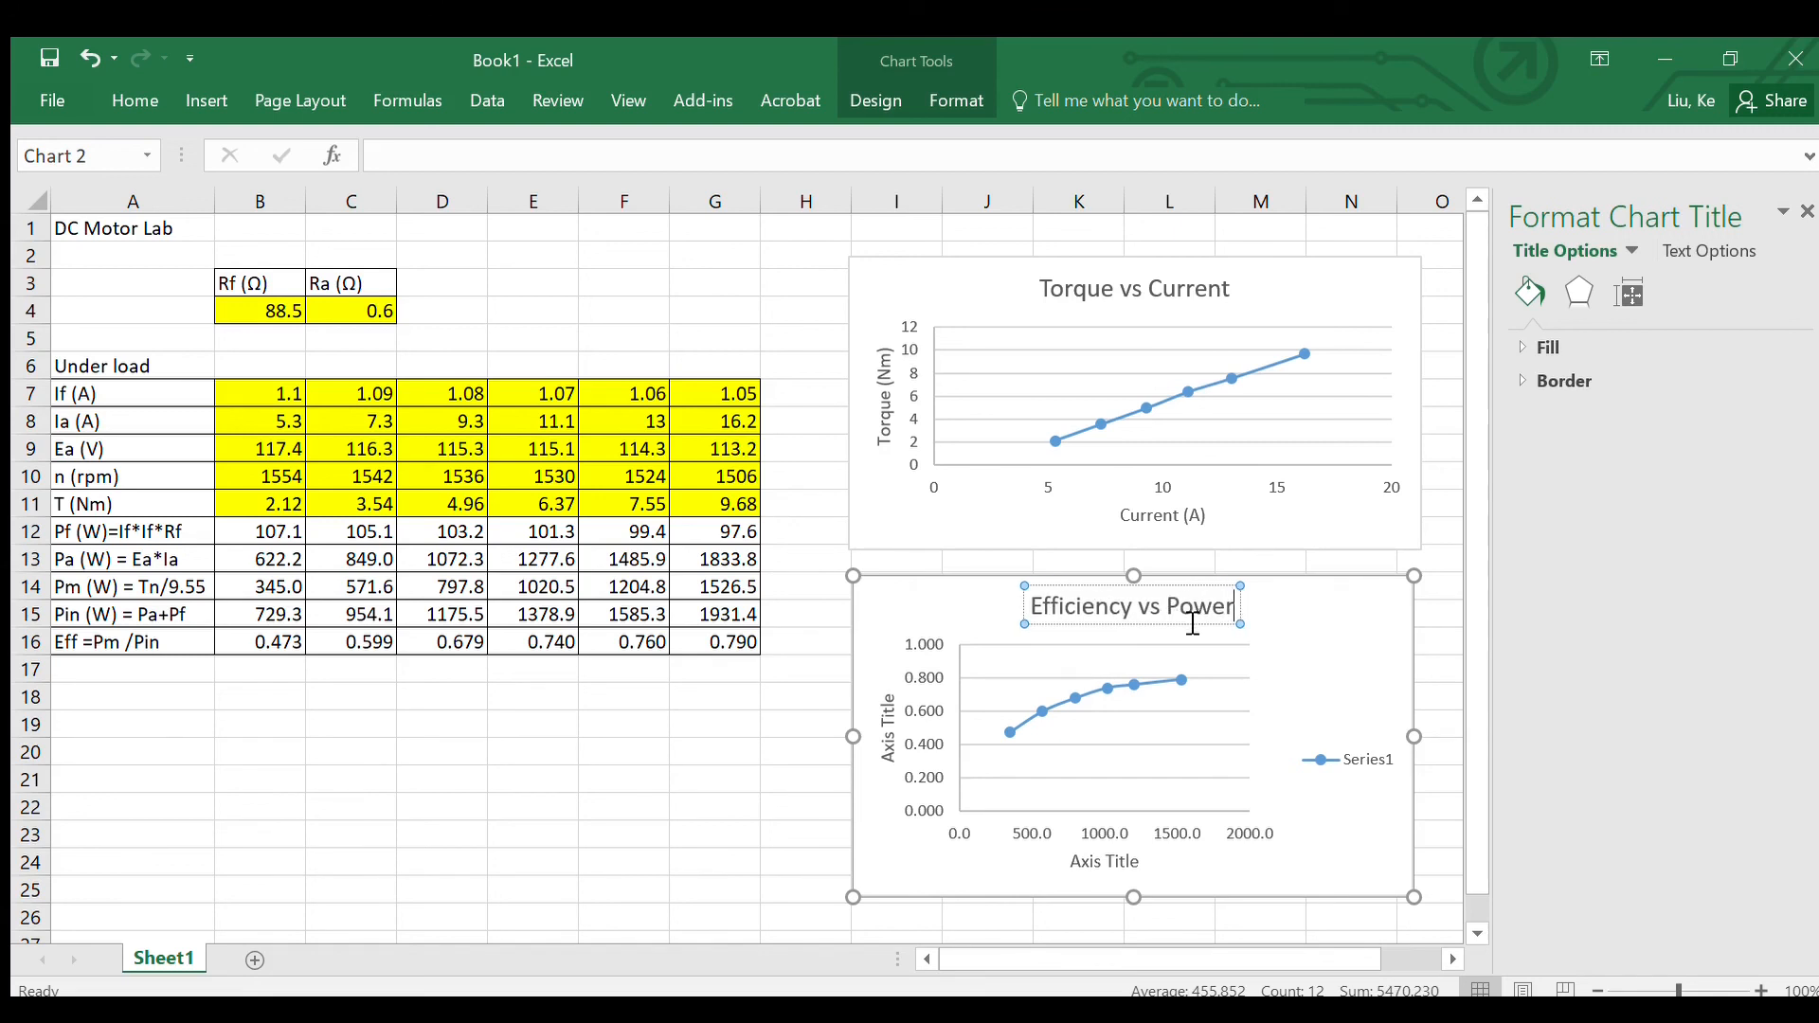
Step: Set the vertical axis title of the Efficiency vs Power chart to "Efficiency"
click(893, 761)
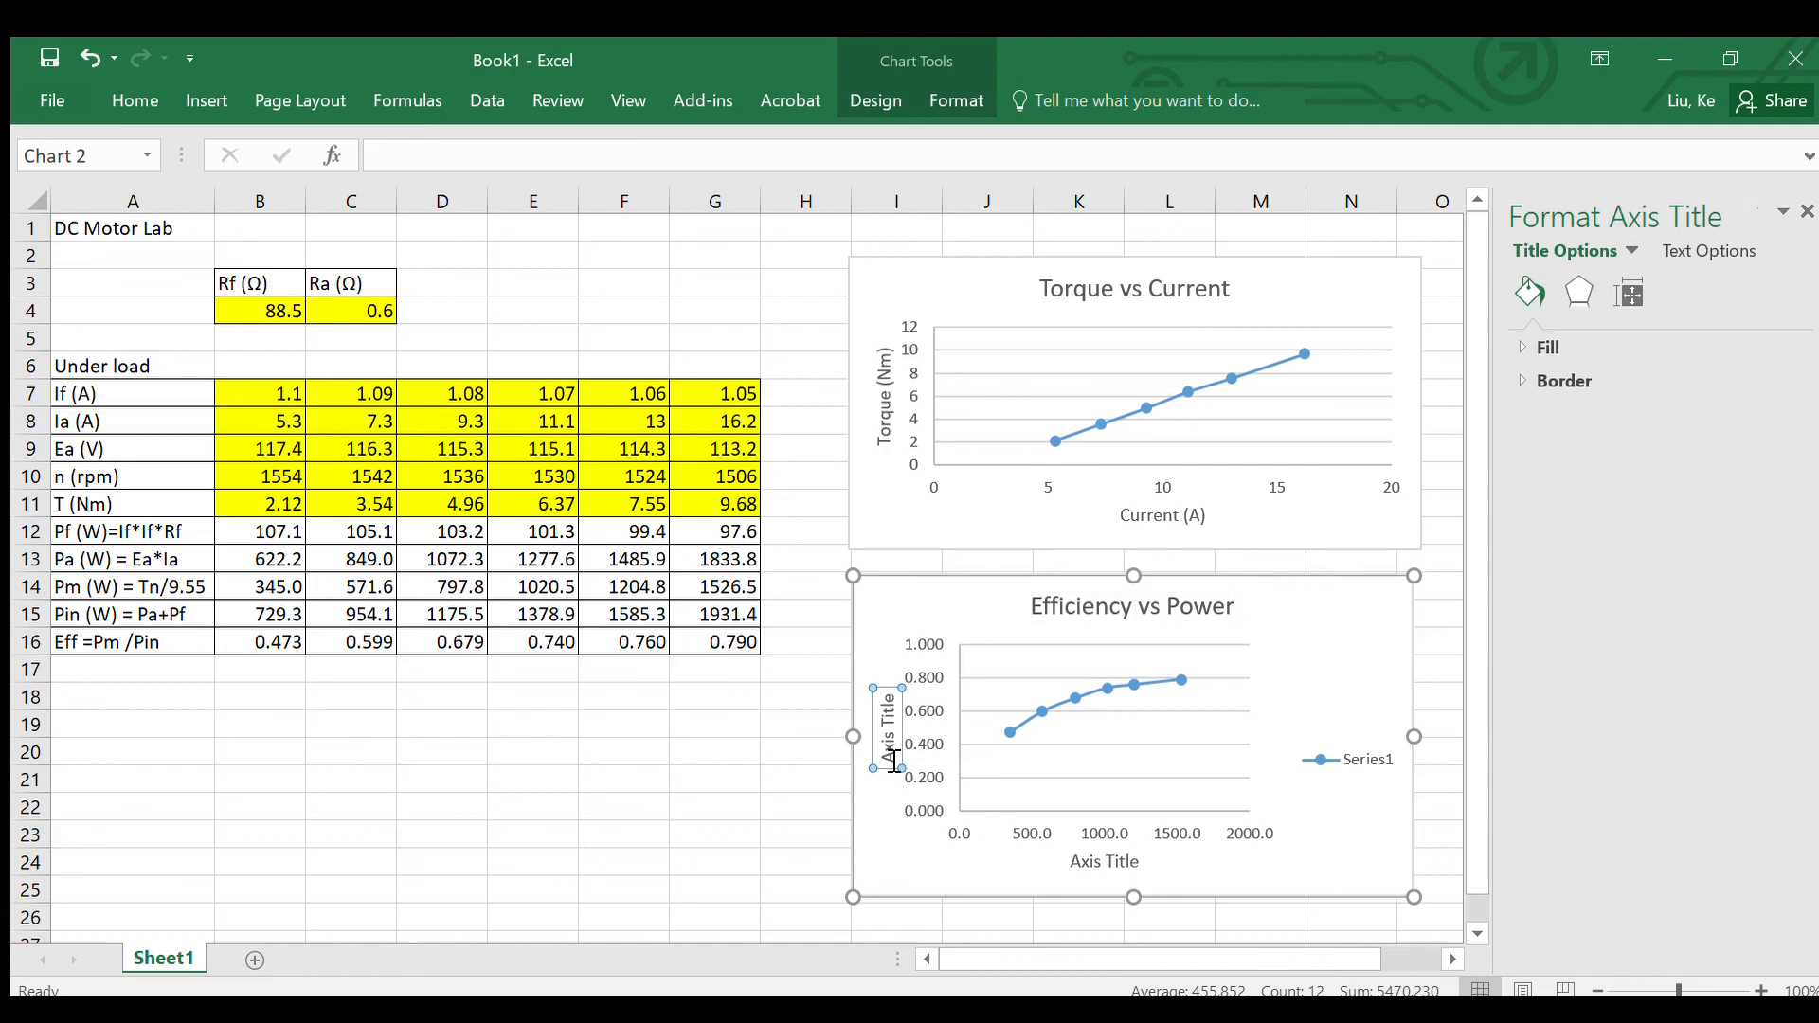
text(E)
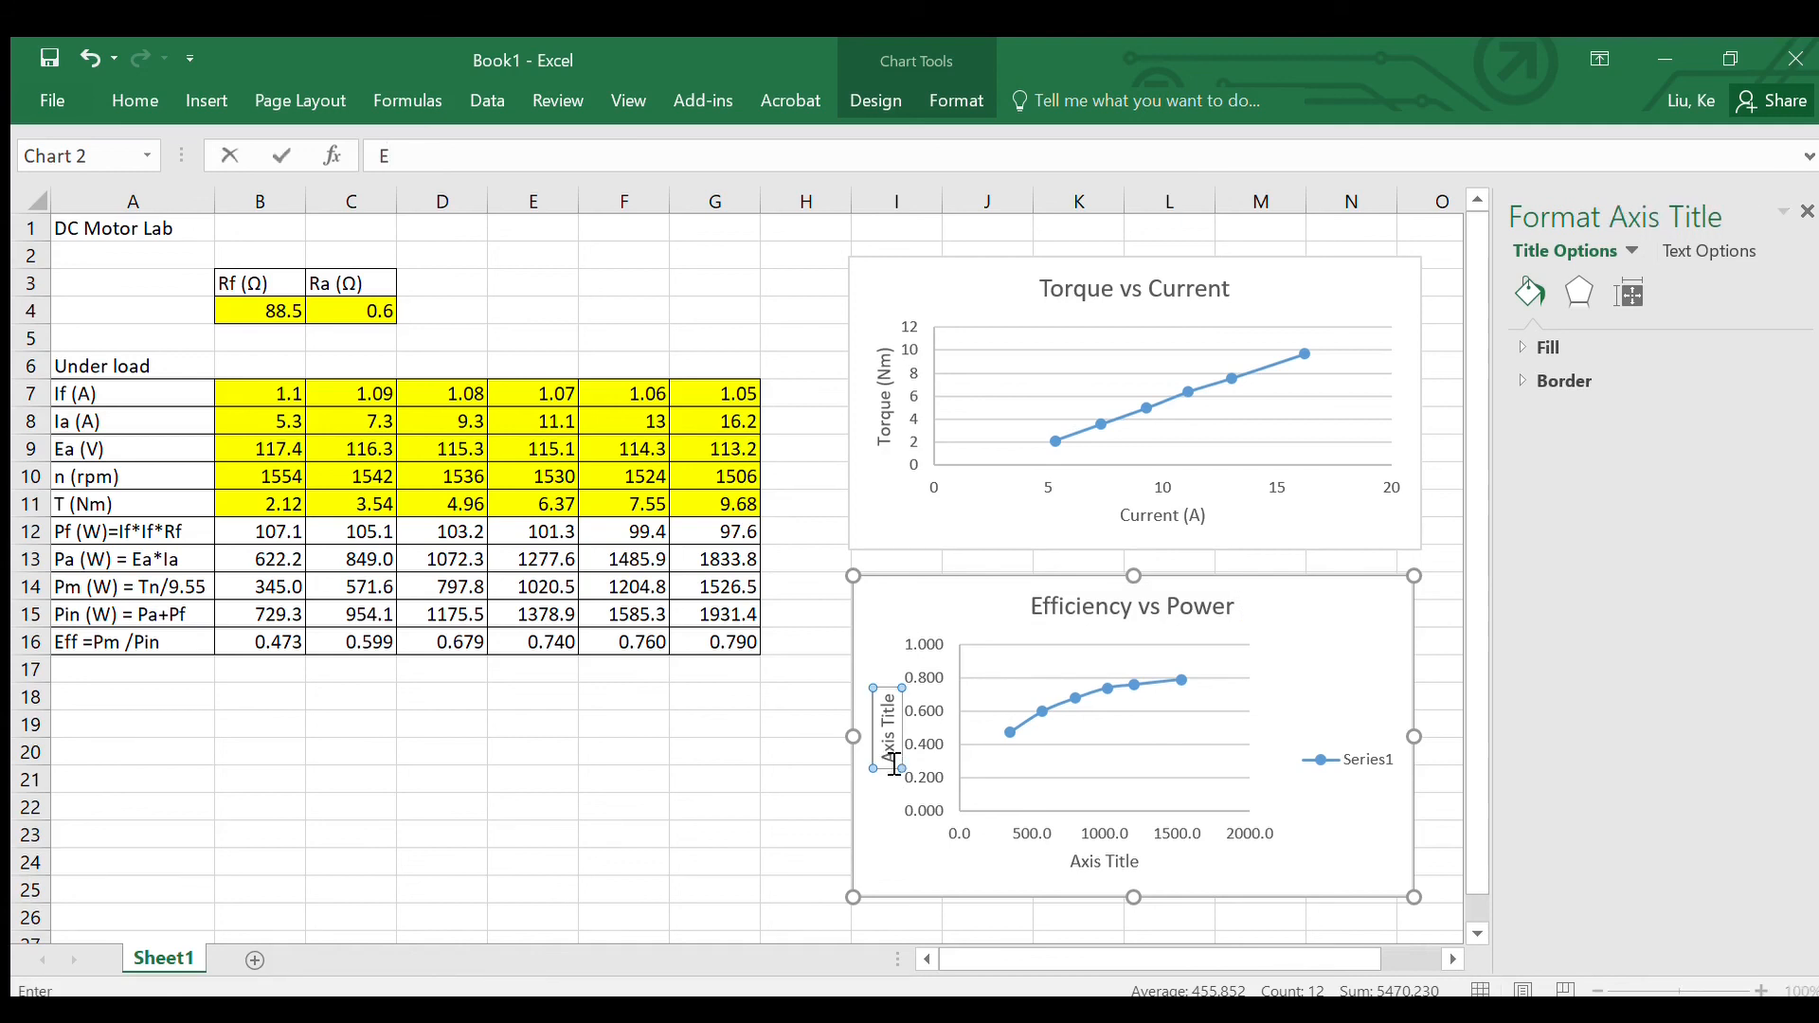
key(Return)
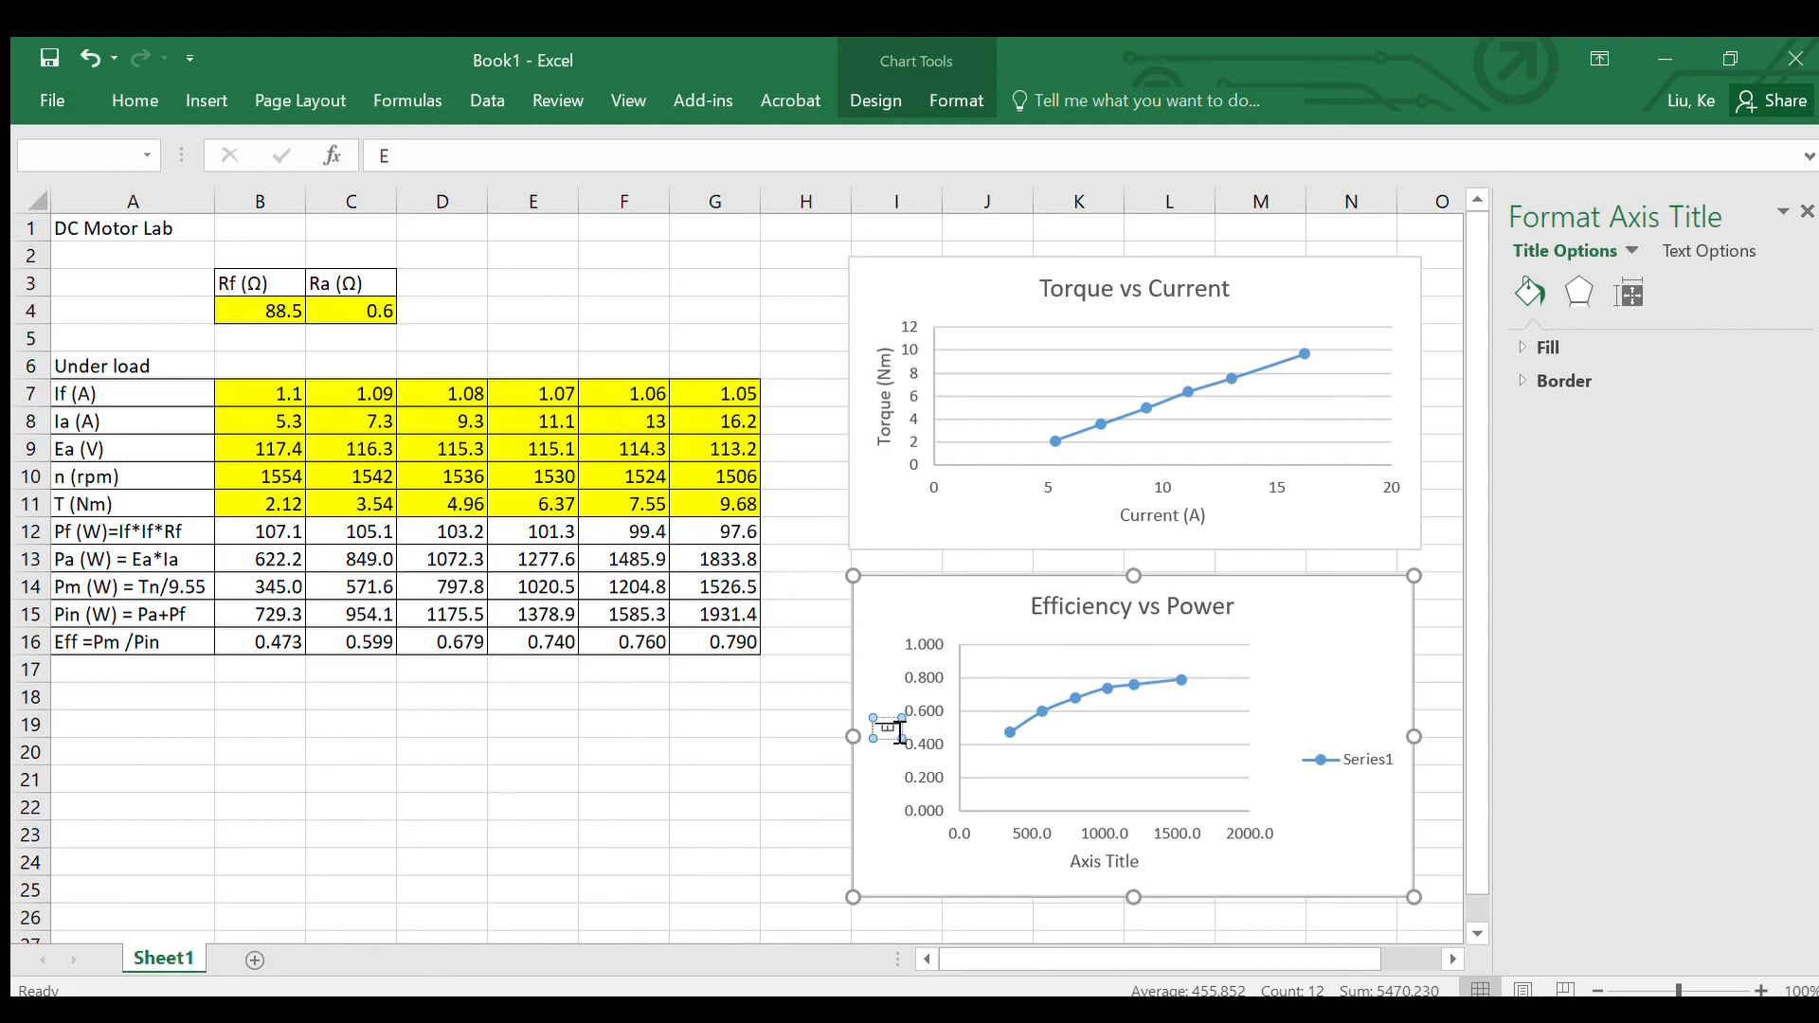
text(fficiency)
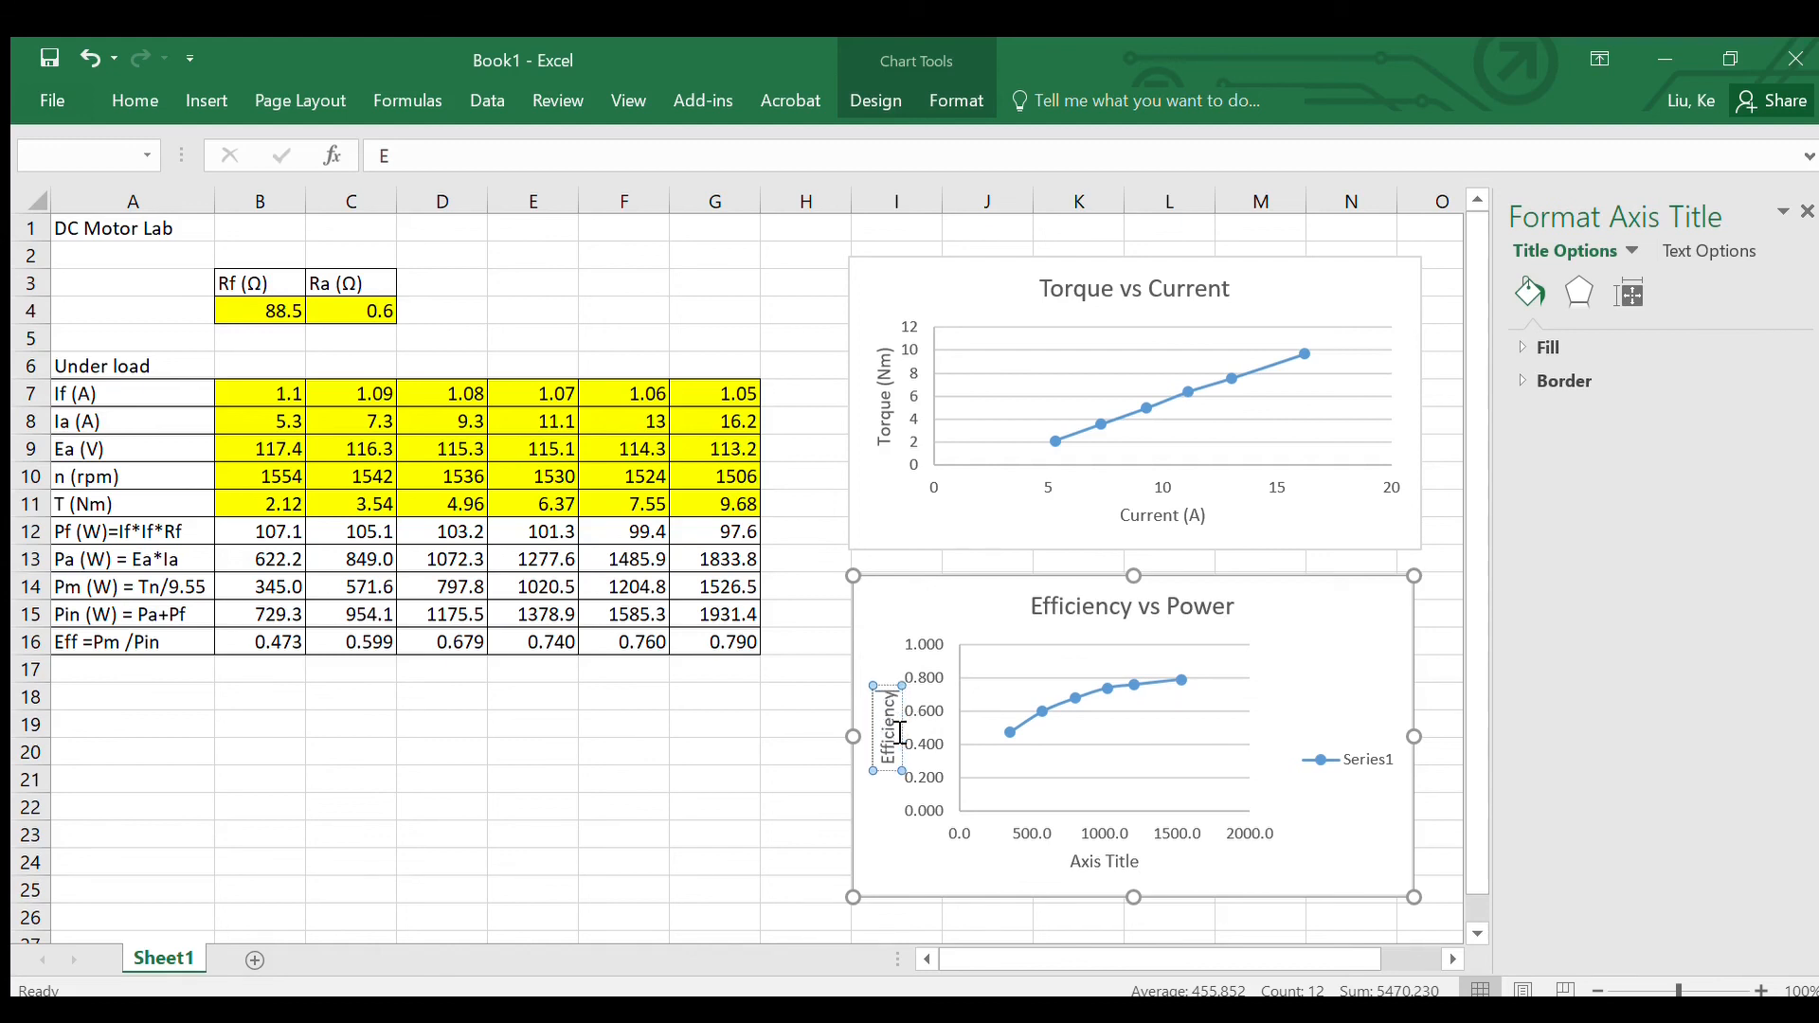
Step: Set the horizontal axis title of the Efficiency vs Power chart to "Power (W)" and deselect the chart
click(1118, 862)
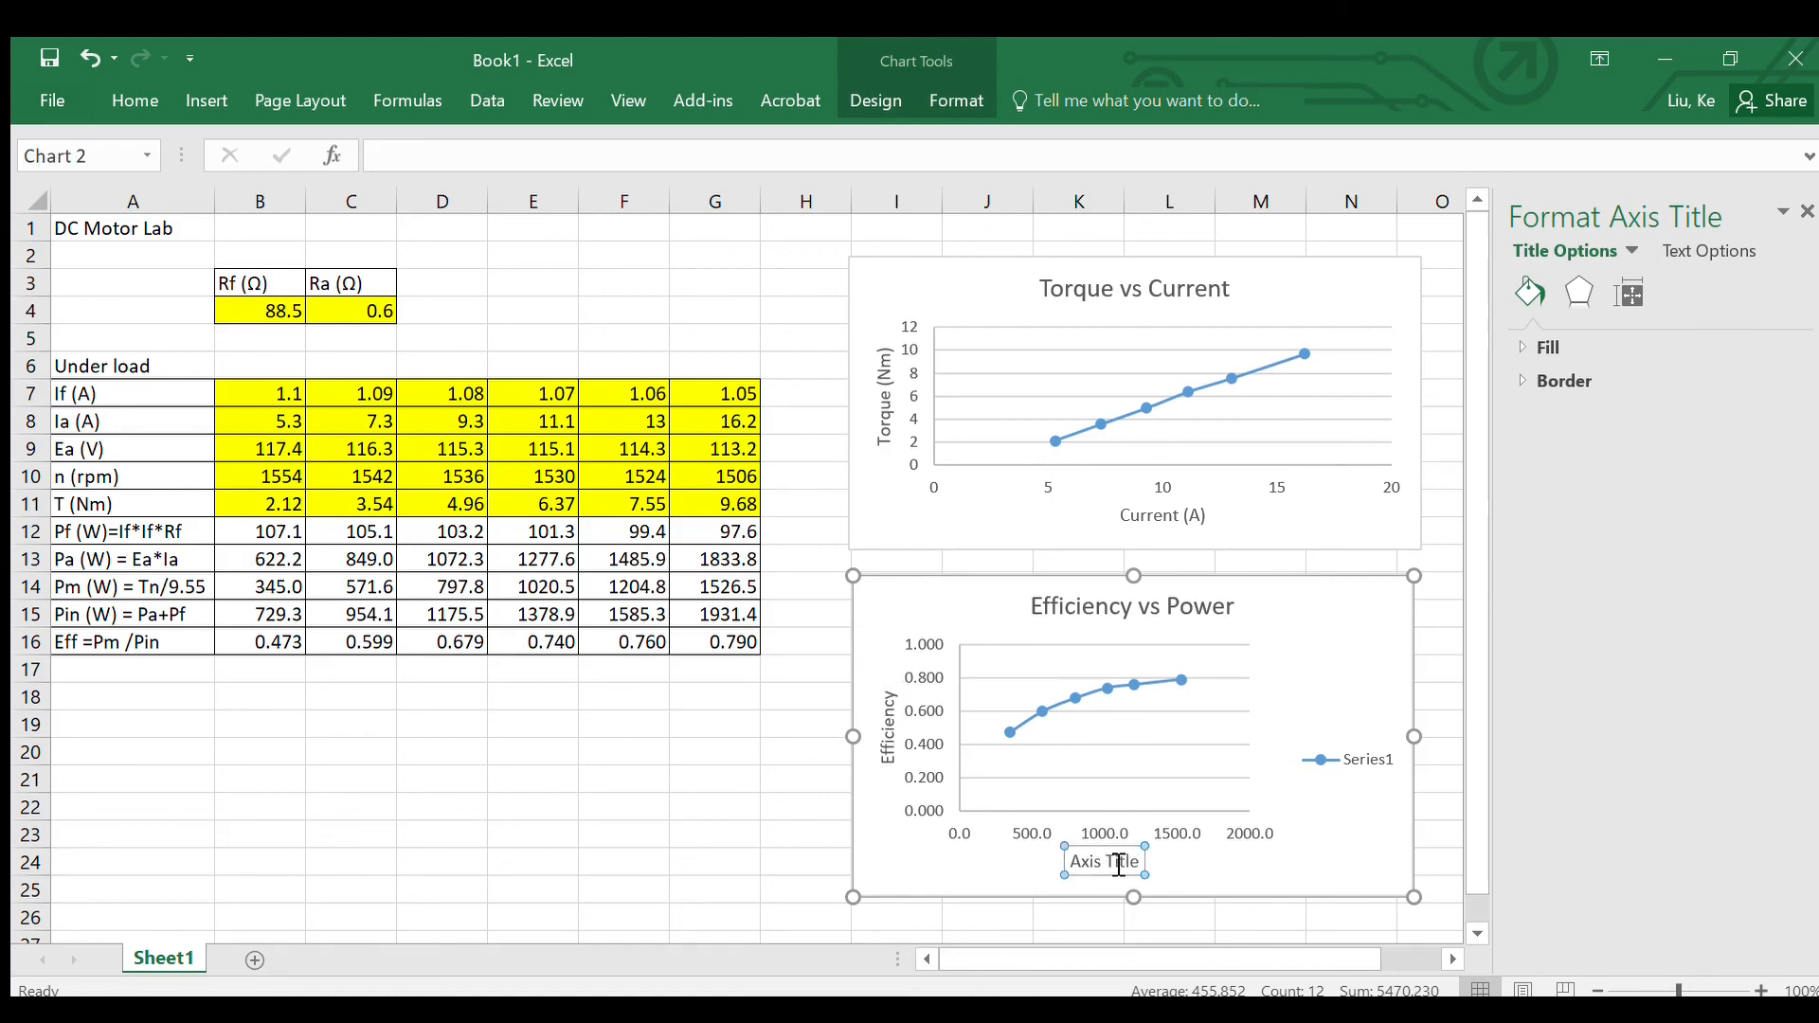
drag(1076, 869, 1154, 868)
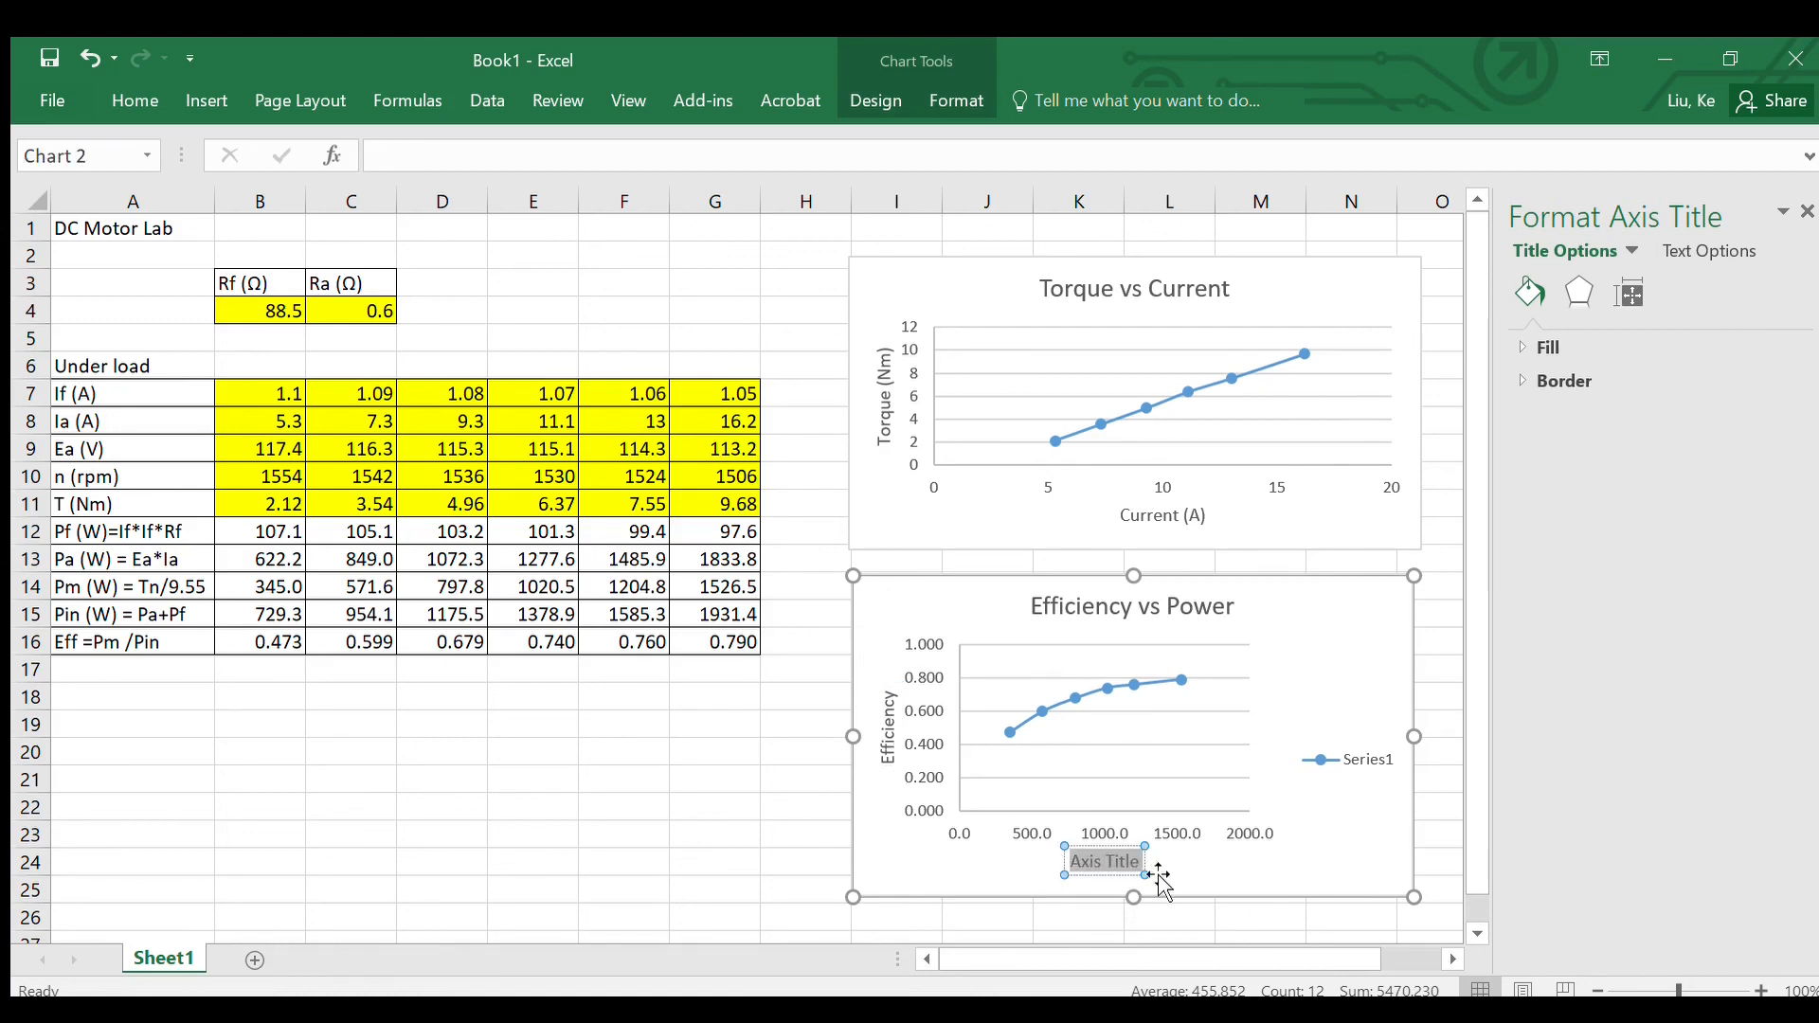
text(Power)
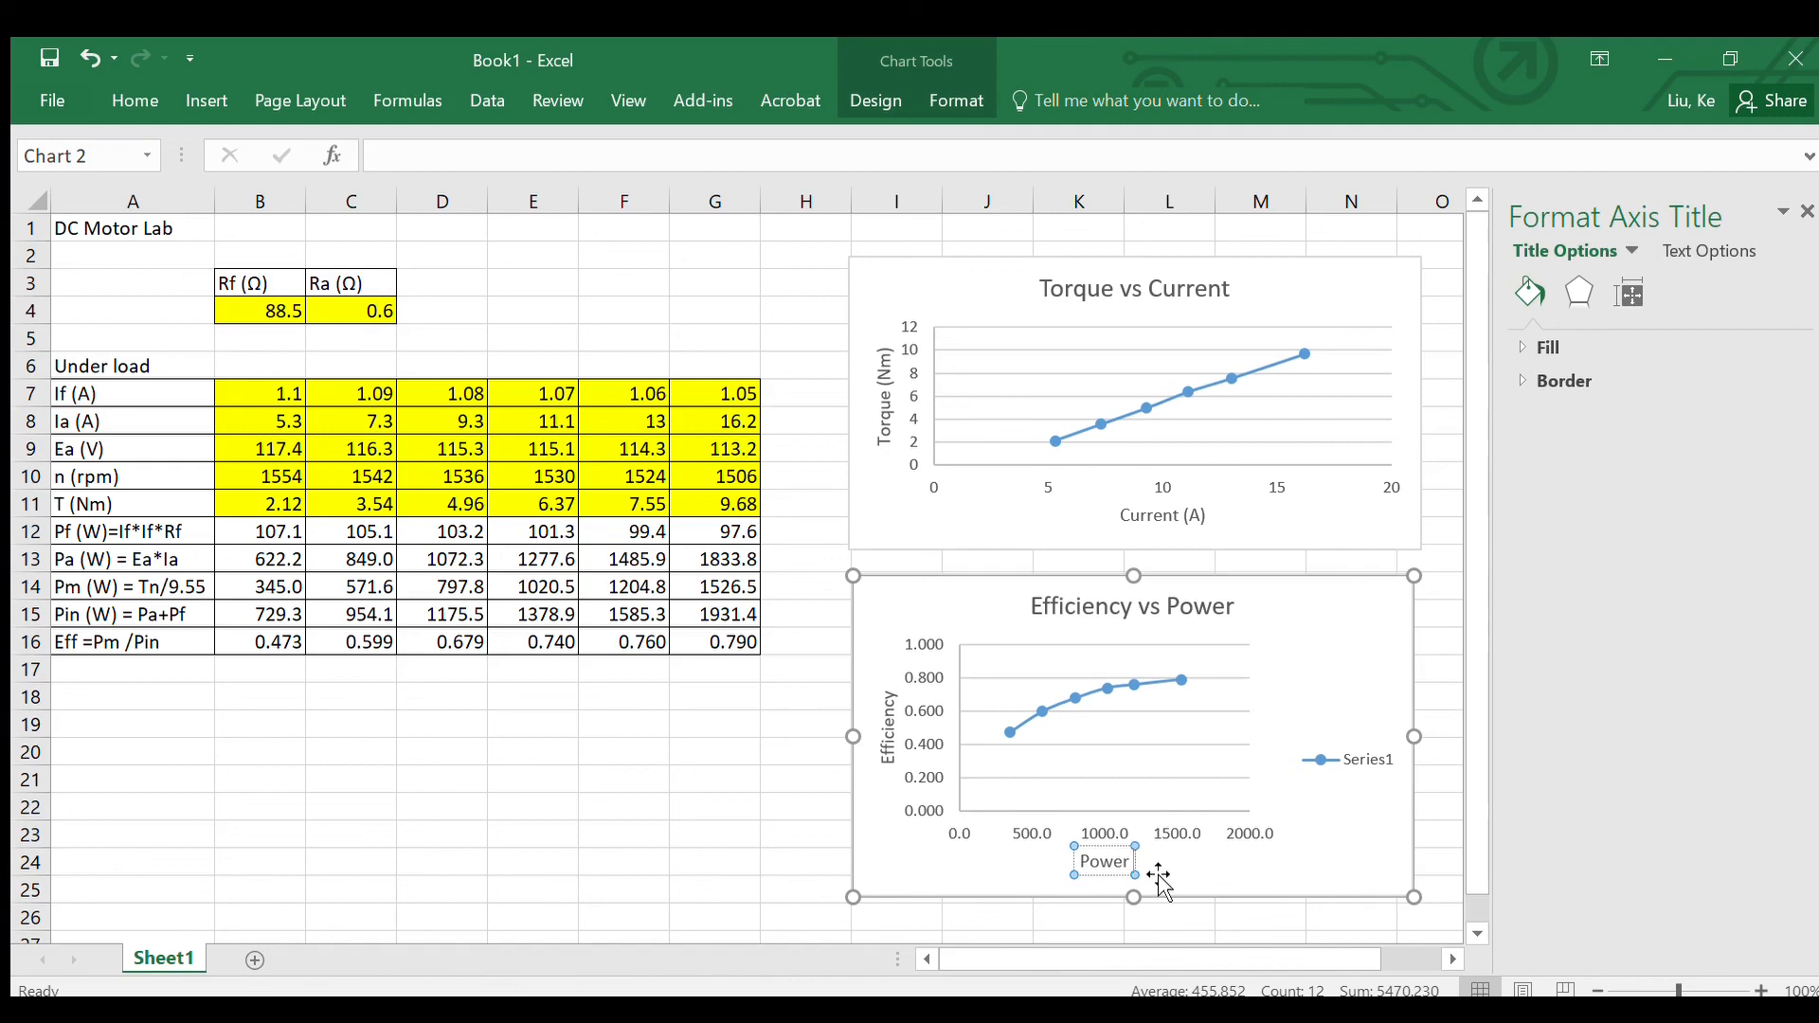
text( (W))
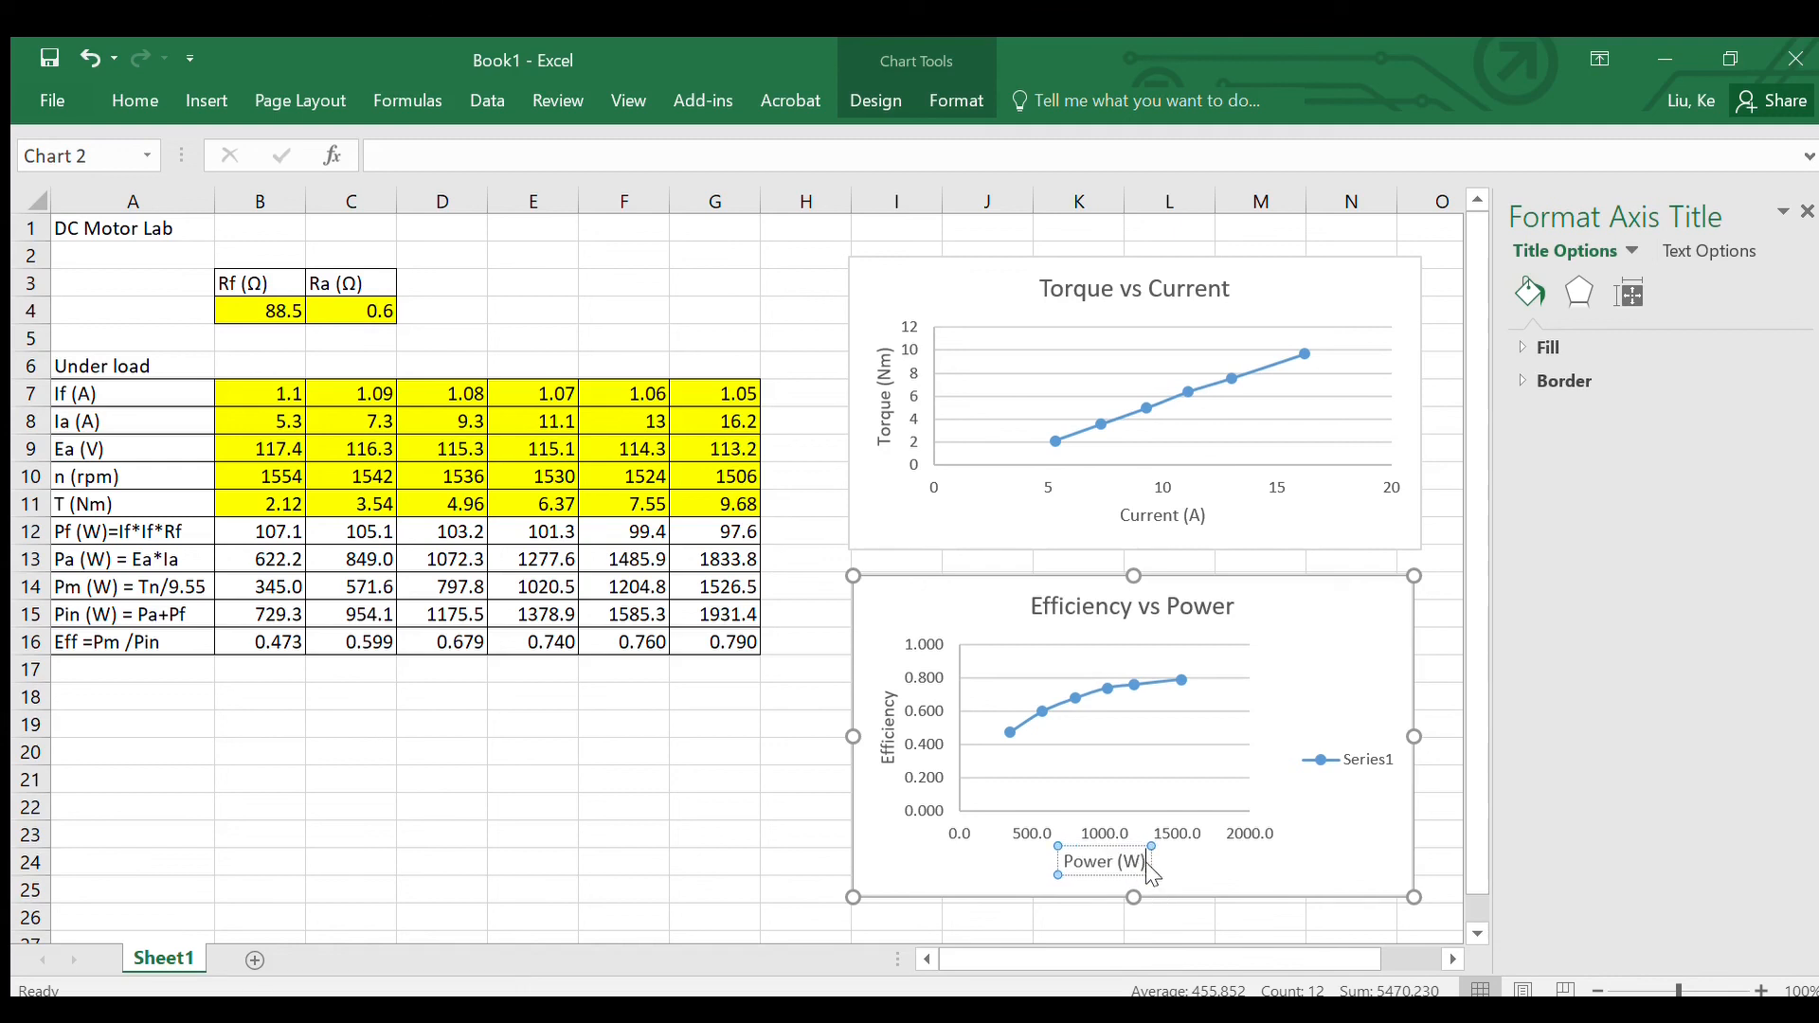
click(779, 772)
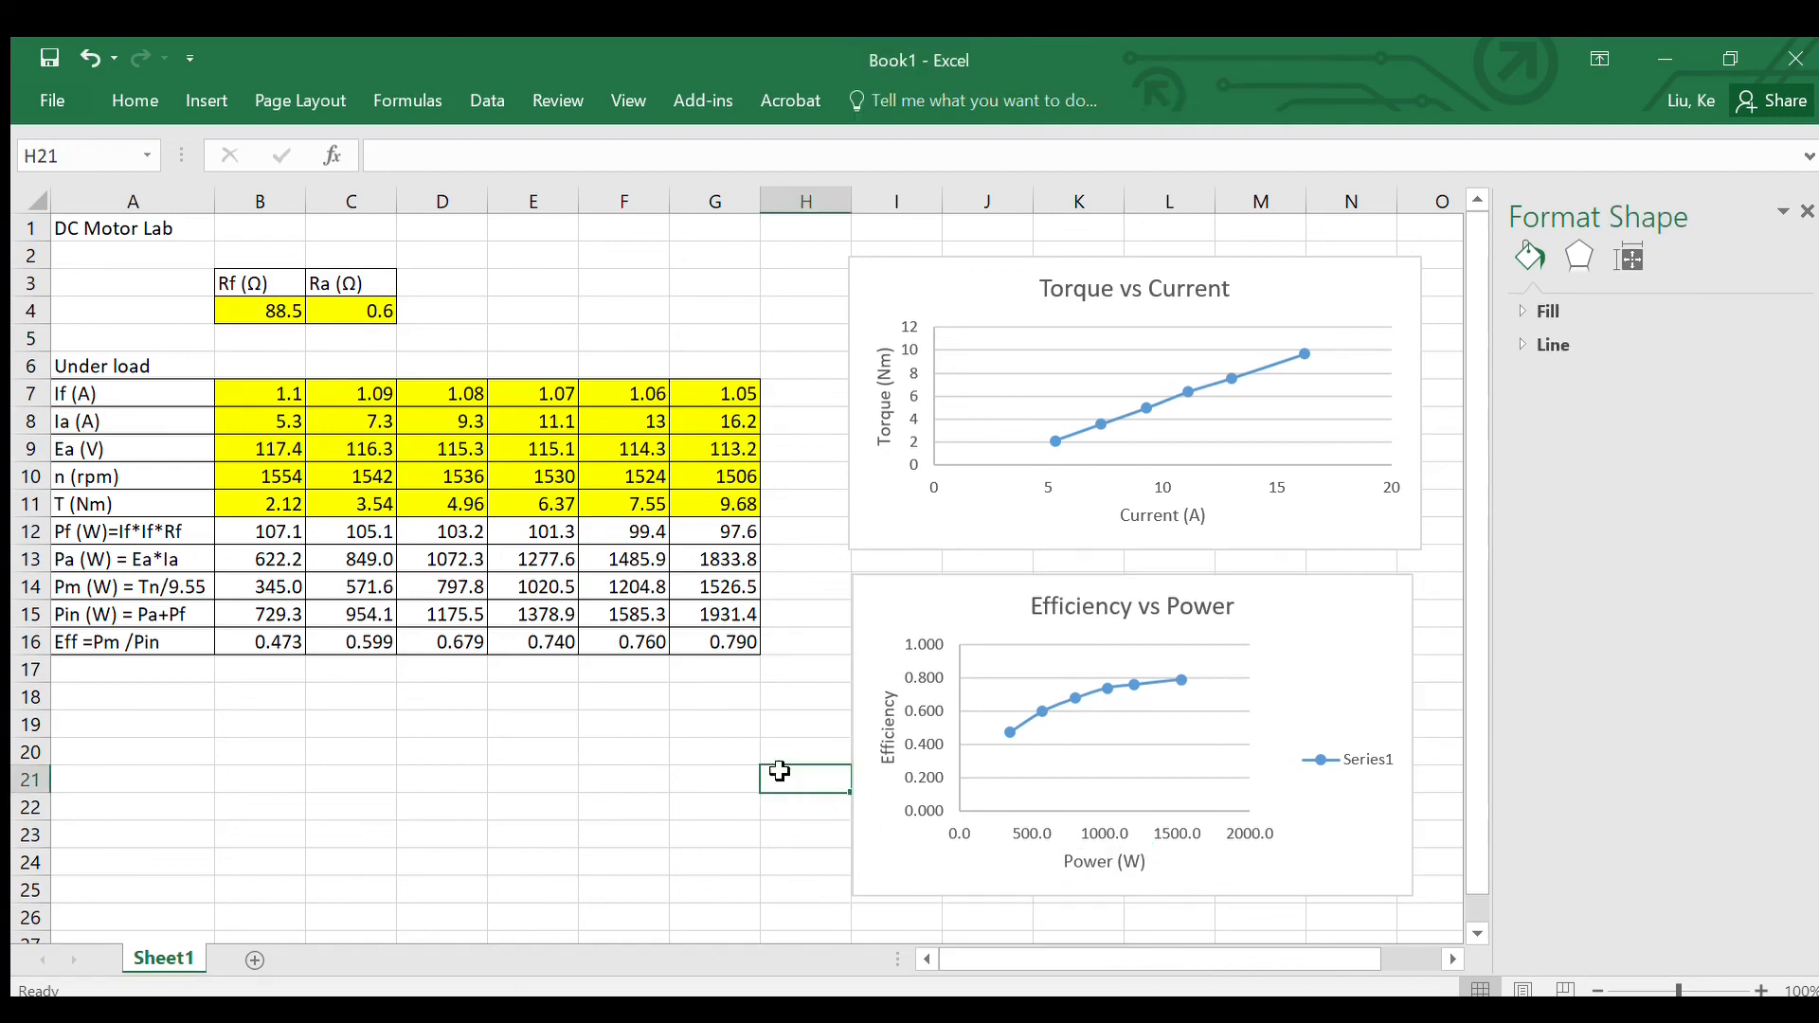
click(787, 720)
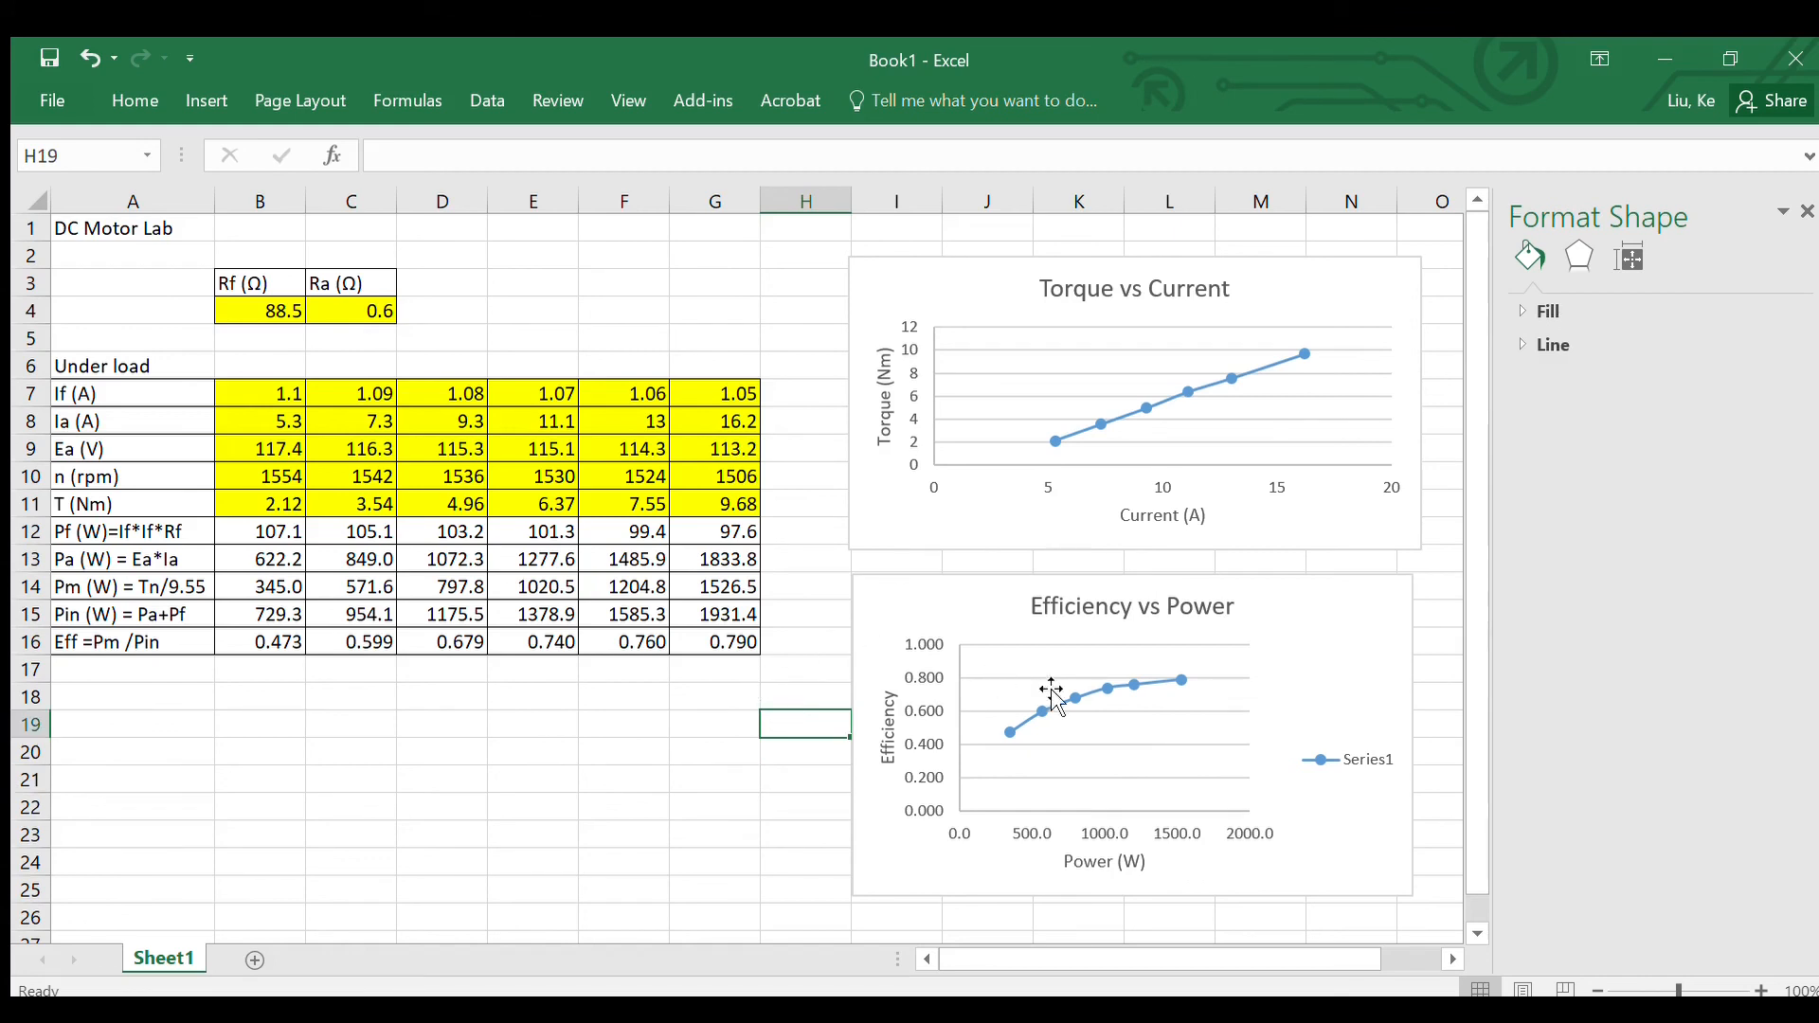
Step: Select the Series1 legend of the Efficiency vs Power chart
click(1358, 759)
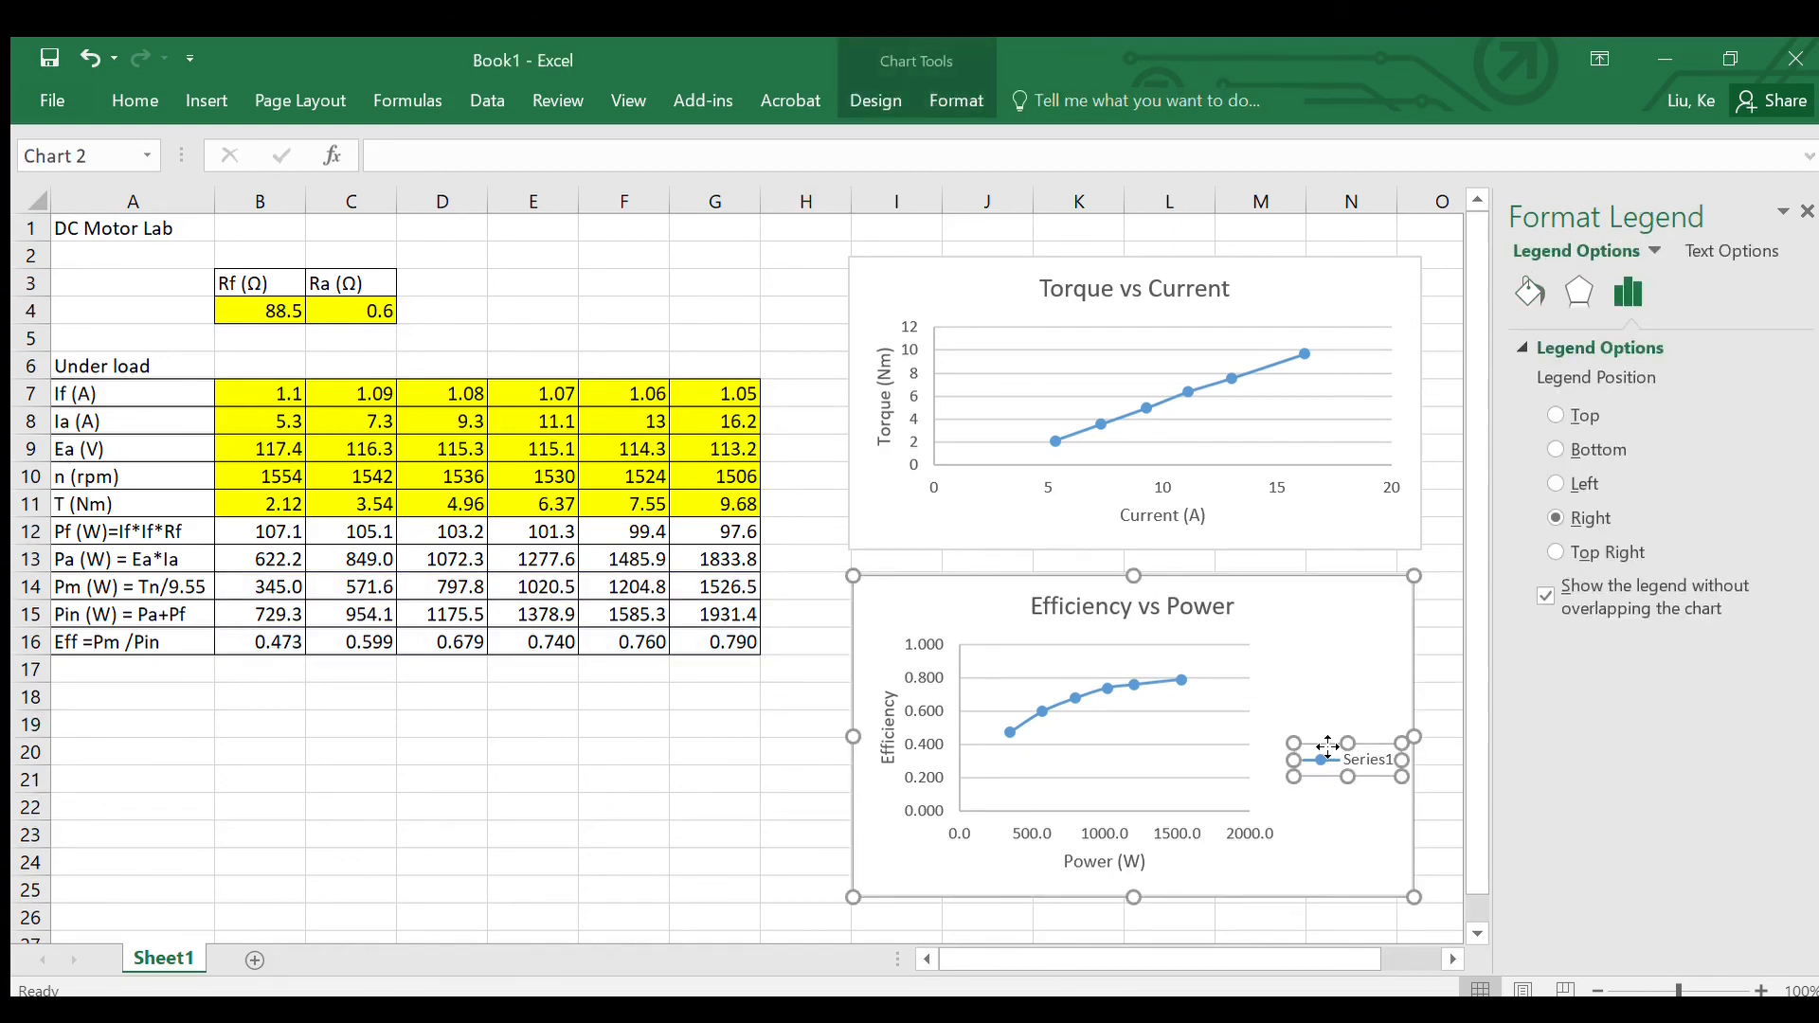